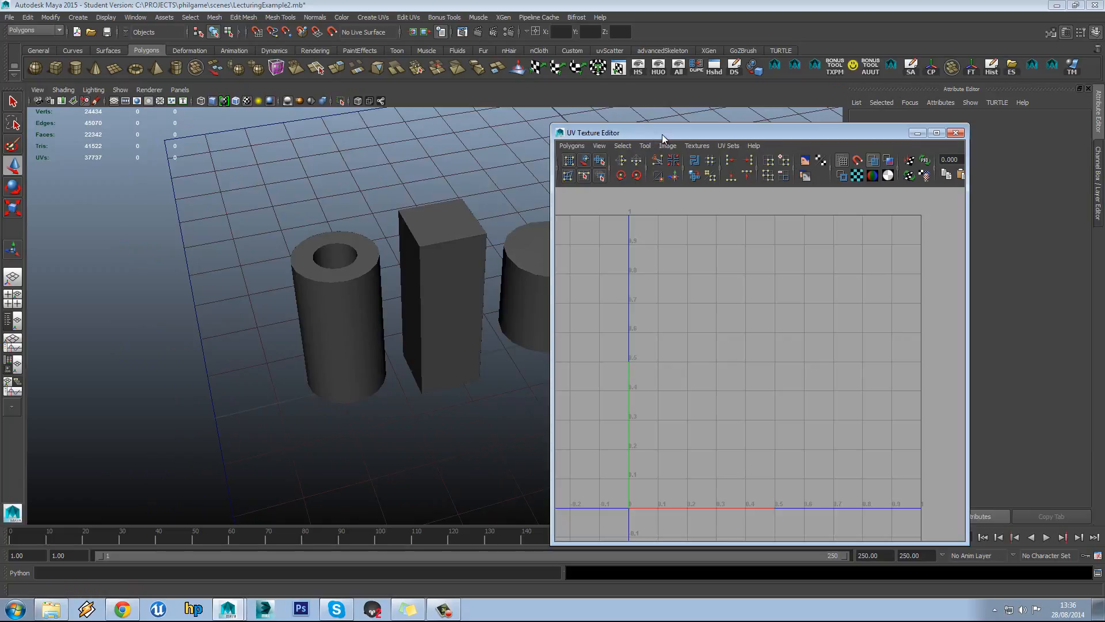
# Move the floating UV editor aside and pan the perspective view left and back
pyautogui.moveTo(662, 133); pyautogui.dragTo(730, 115)
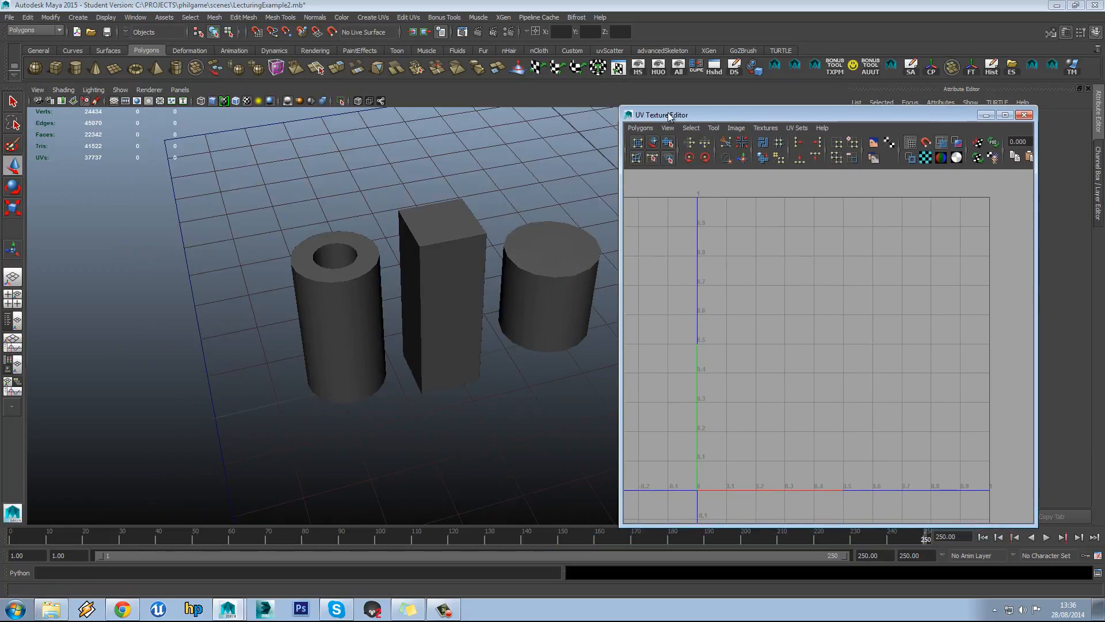
pyautogui.moveTo(694, 119)
pyautogui.mouseDown()
pyautogui.moveTo(0, 261)
pyautogui.moveTo(209, 153)
pyautogui.moveTo(660, 102)
pyautogui.moveTo(694, 118)
pyautogui.mouseUp()
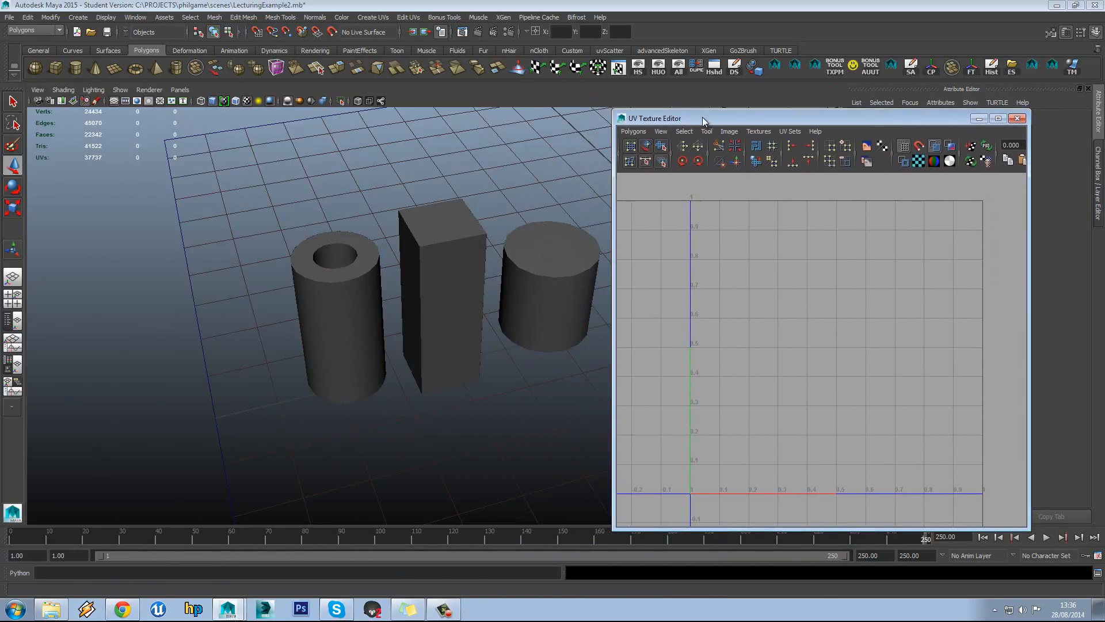
pyautogui.keyDown('alt'); pyautogui.moveTo(448, 217); pyautogui.dragTo(352, 179, button='middle'); pyautogui.keyUp('alt')
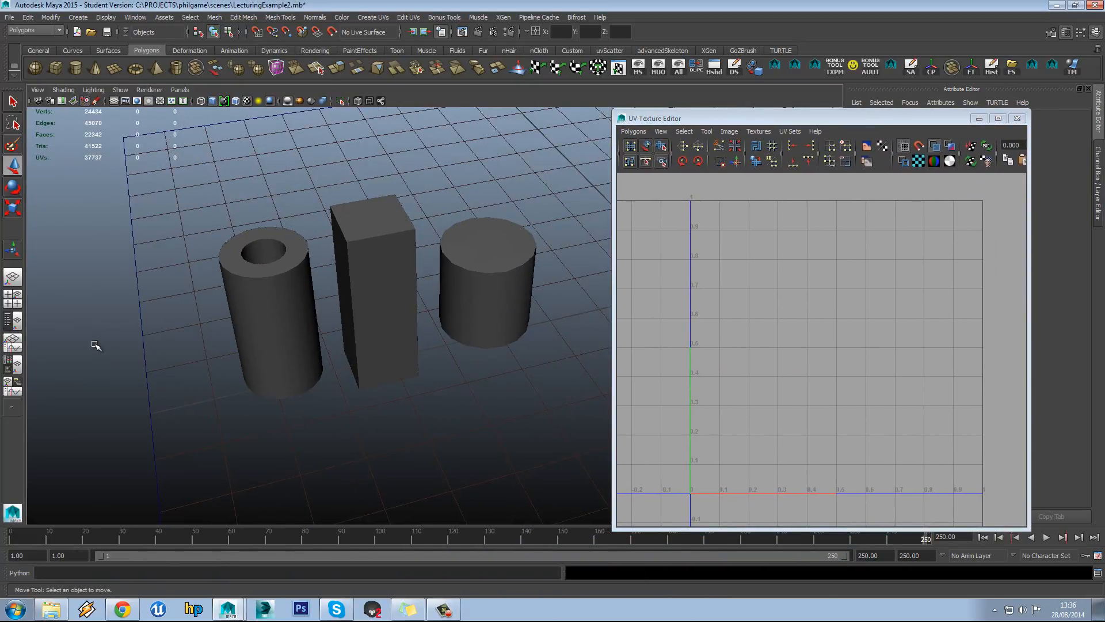
pyautogui.keyDown('alt'); pyautogui.moveTo(116, 331); pyautogui.dragTo(198, 306, button='middle'); pyautogui.keyUp('alt')
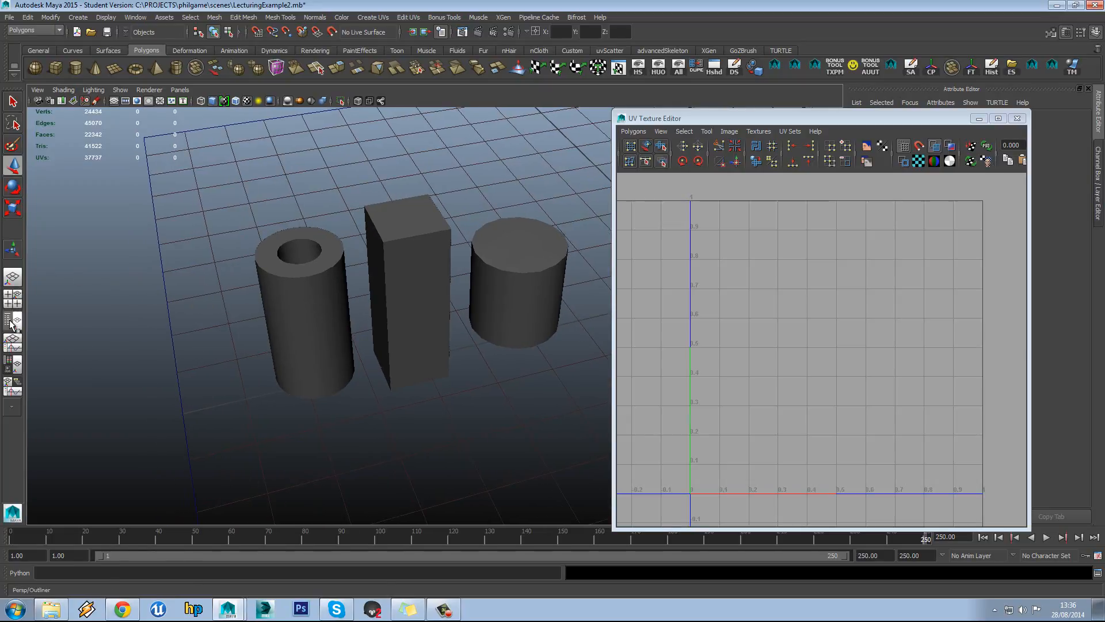
# Switch to the Persp/Outliner layout and close the floating UV Texture Editor
pyautogui.click(10, 323)
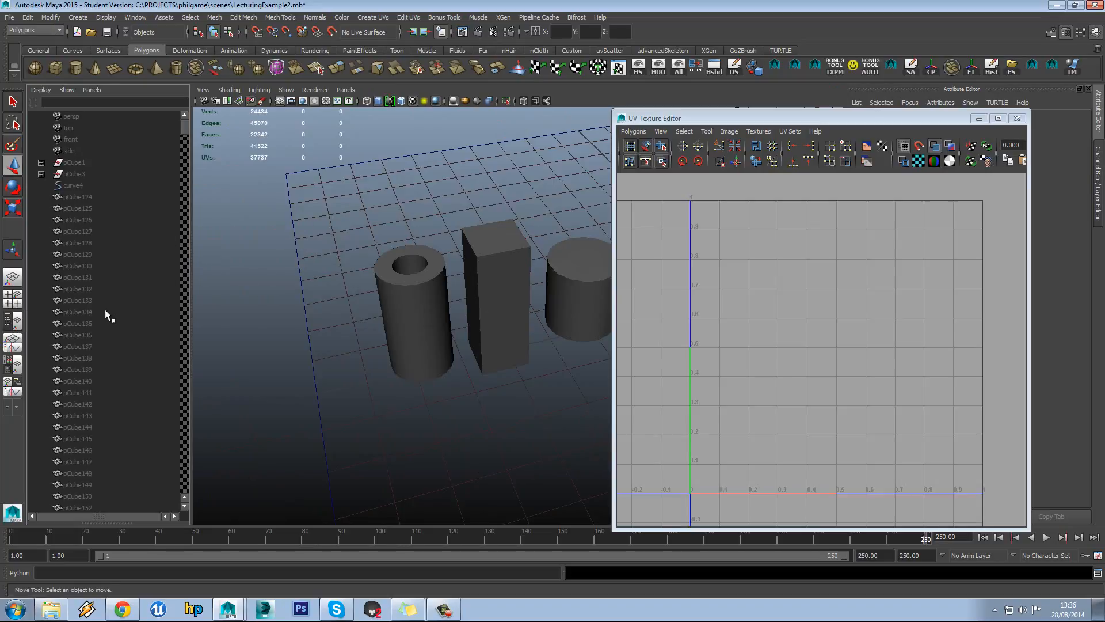
pyautogui.click(9, 407)
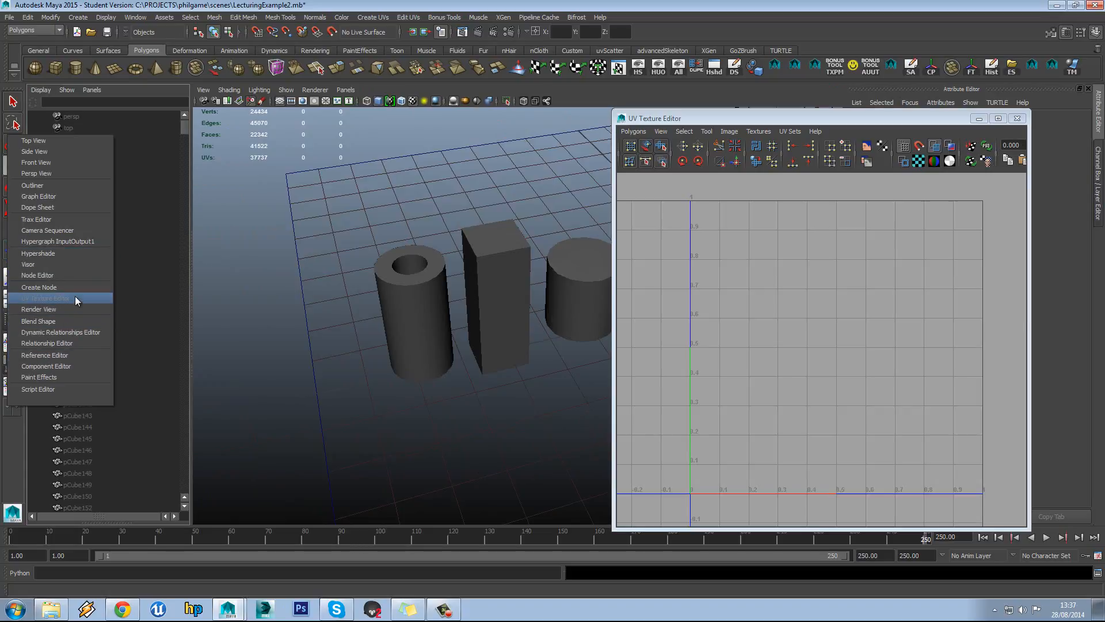
pyautogui.click(1017, 118)
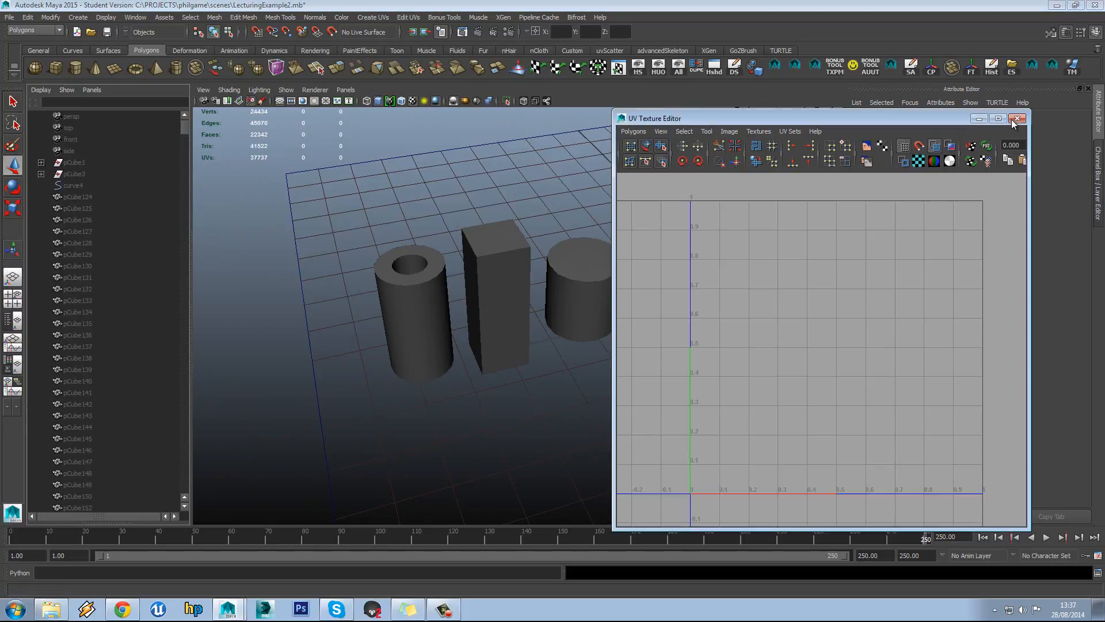
pyautogui.click(1017, 118)
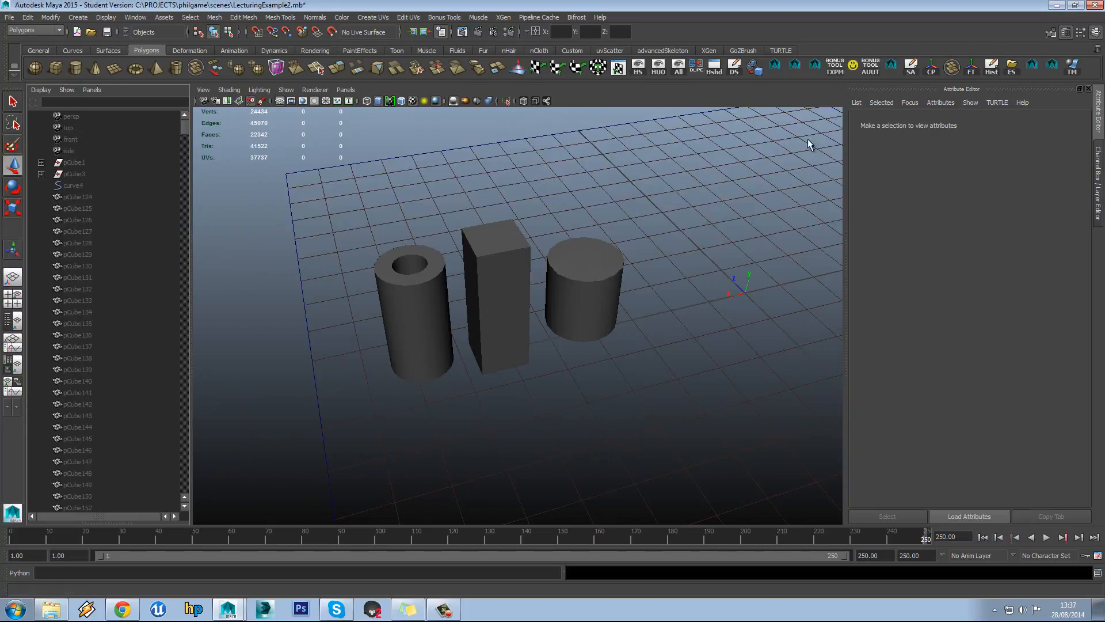
# Turn the left panel into a UV Texture Editor and widen it
pyautogui.click(8, 407)
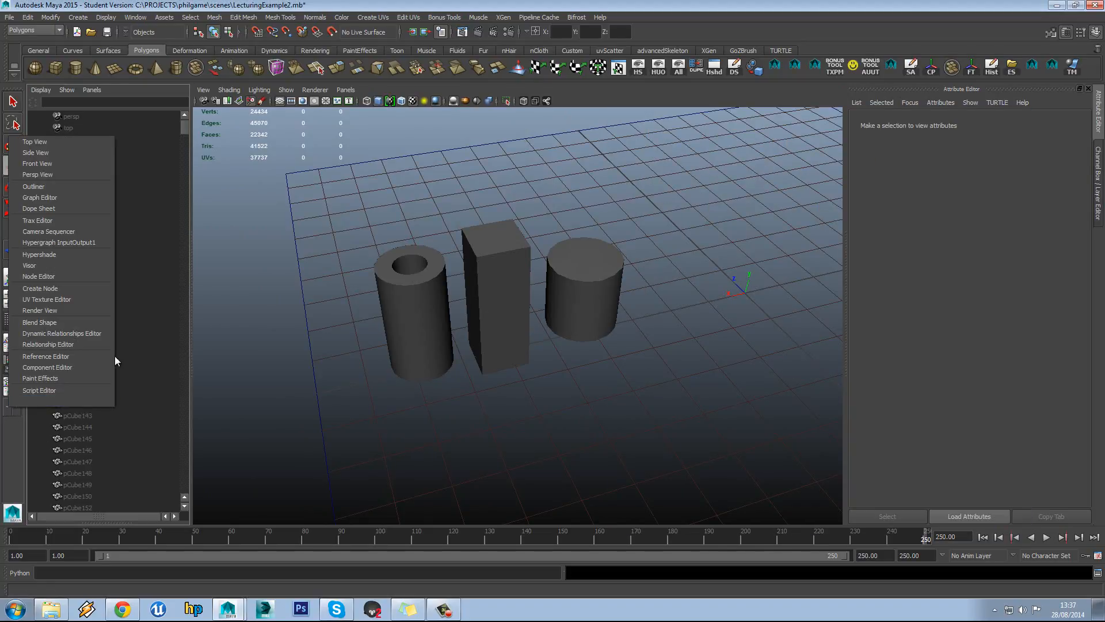
pyautogui.click(77, 298)
pyautogui.moveTo(192, 275); pyautogui.dragTo(361, 279)
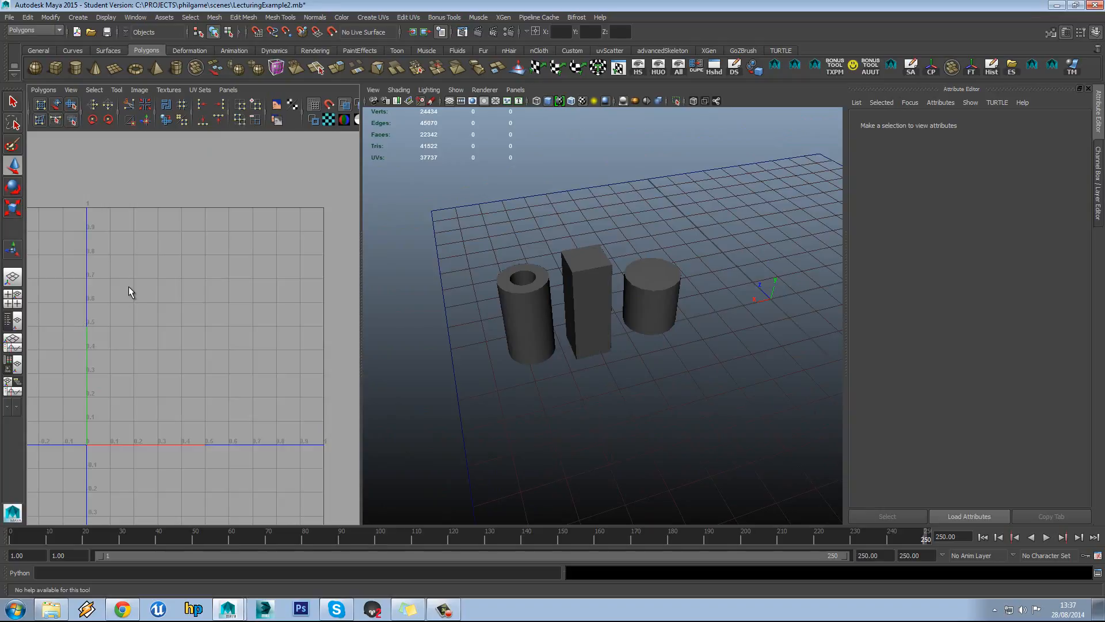
# Switch the left panel to Front View, zoomed out to frame all three shapes
pyautogui.press('space')
pyautogui.moveTo(130, 291); pyautogui.dragTo(128, 315)
pyautogui.scroll(-8, 179, 304)
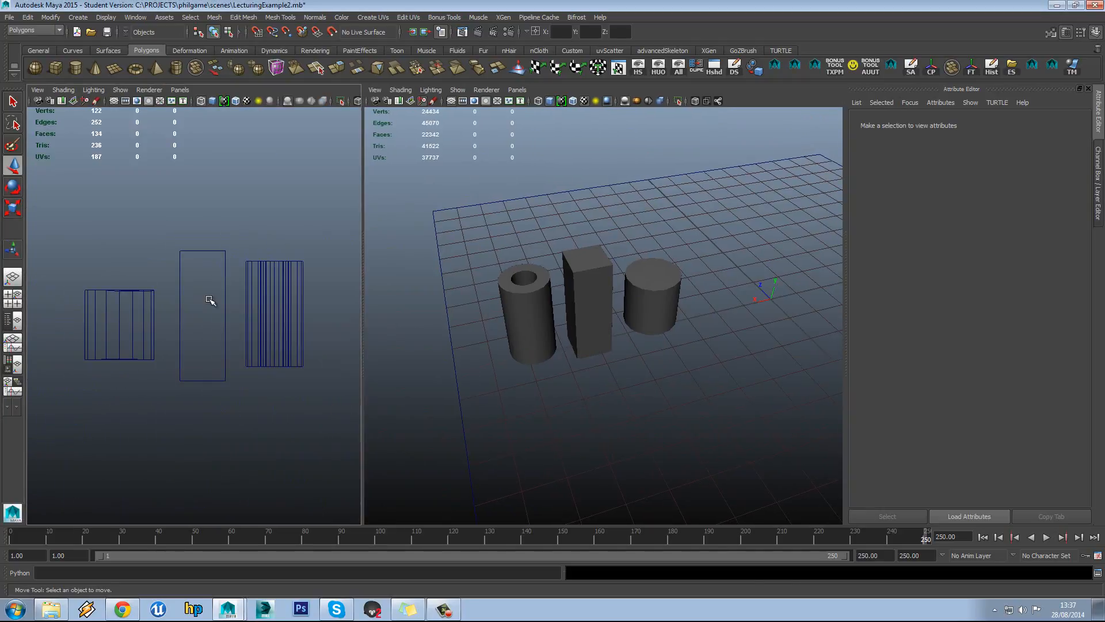
pyautogui.keyDown('alt'); pyautogui.moveTo(250, 302); pyautogui.dragTo(227, 299, button='middle'); pyautogui.keyUp('alt')
# Reopen the UV Texture Editor from the shelf and position it over the left panel
pyautogui.click(618, 68)
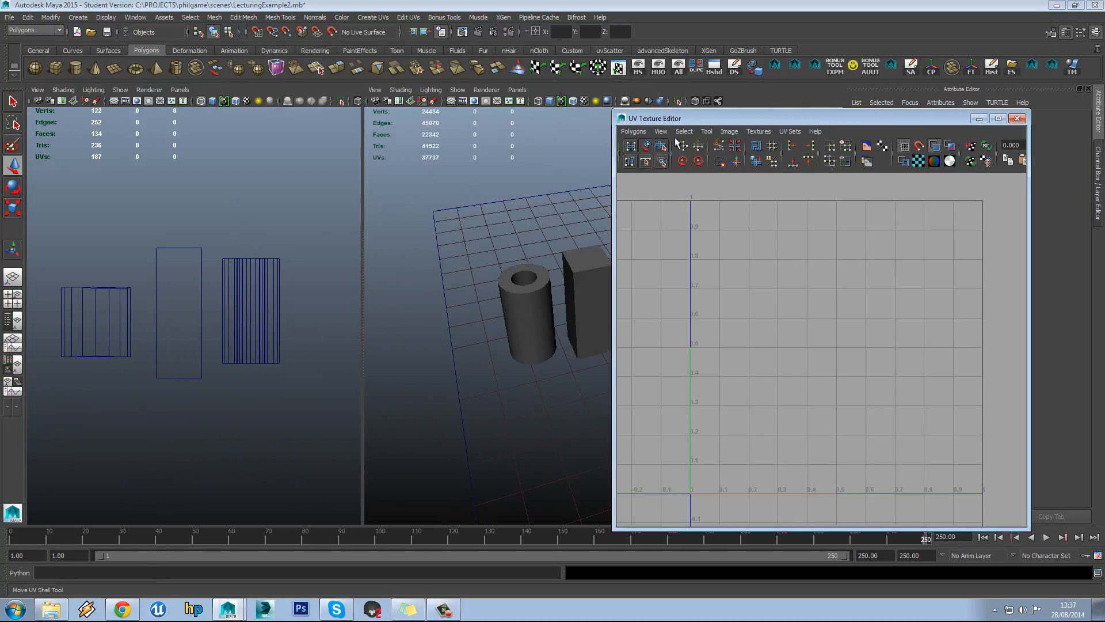
pyautogui.moveTo(705, 109); pyautogui.dragTo(141, 102)
pyautogui.keyDown('alt'); pyautogui.moveTo(558, 251); pyautogui.dragTo(614, 252, button='middle'); pyautogui.keyUp('alt')
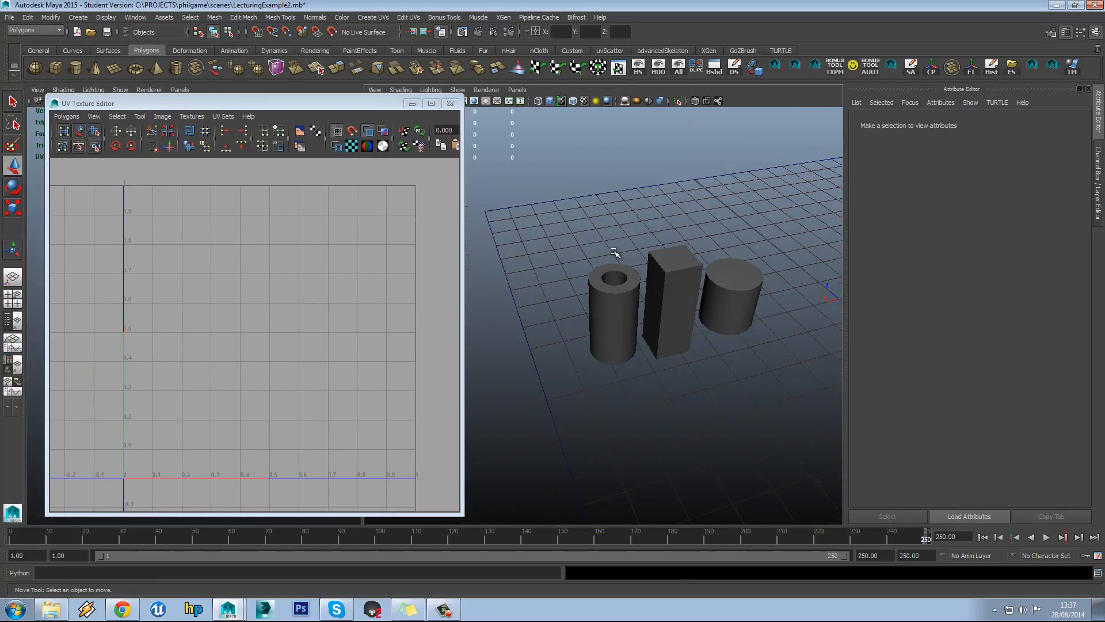
# Select the pipe, then the tall box, to view each one's UV layout
pyautogui.click(601, 287)
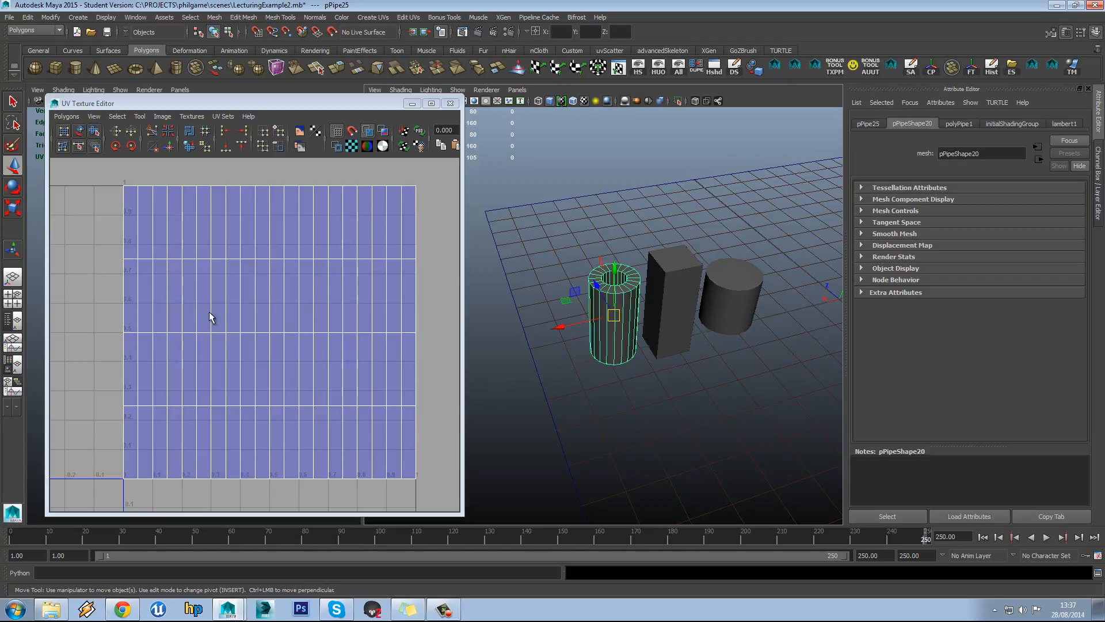
pyautogui.scroll(4, 679, 305)
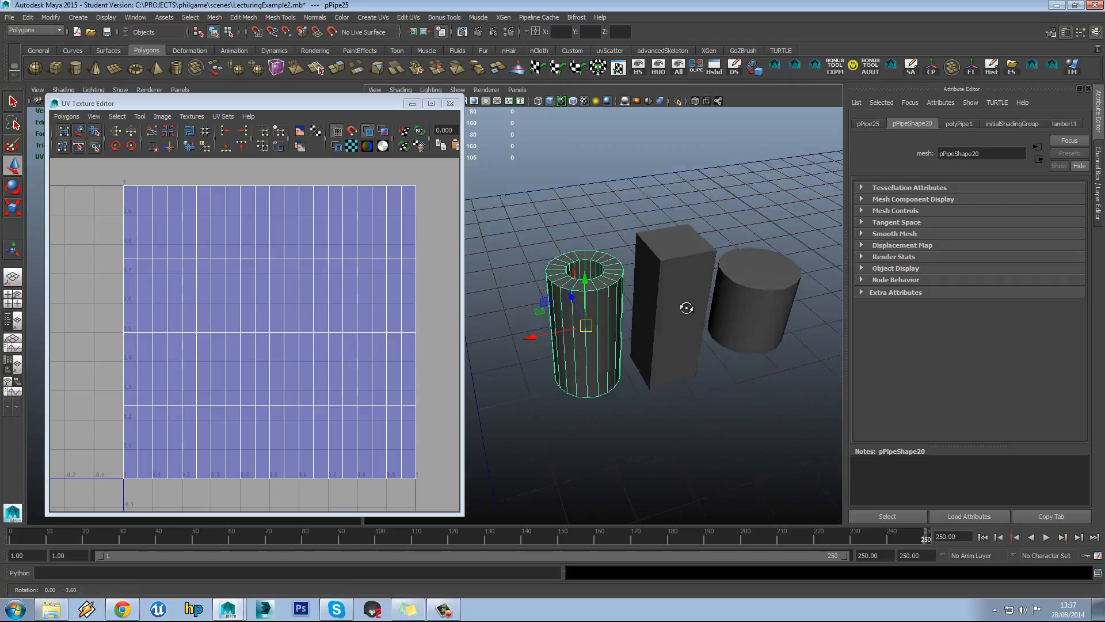
pyautogui.click(674, 268)
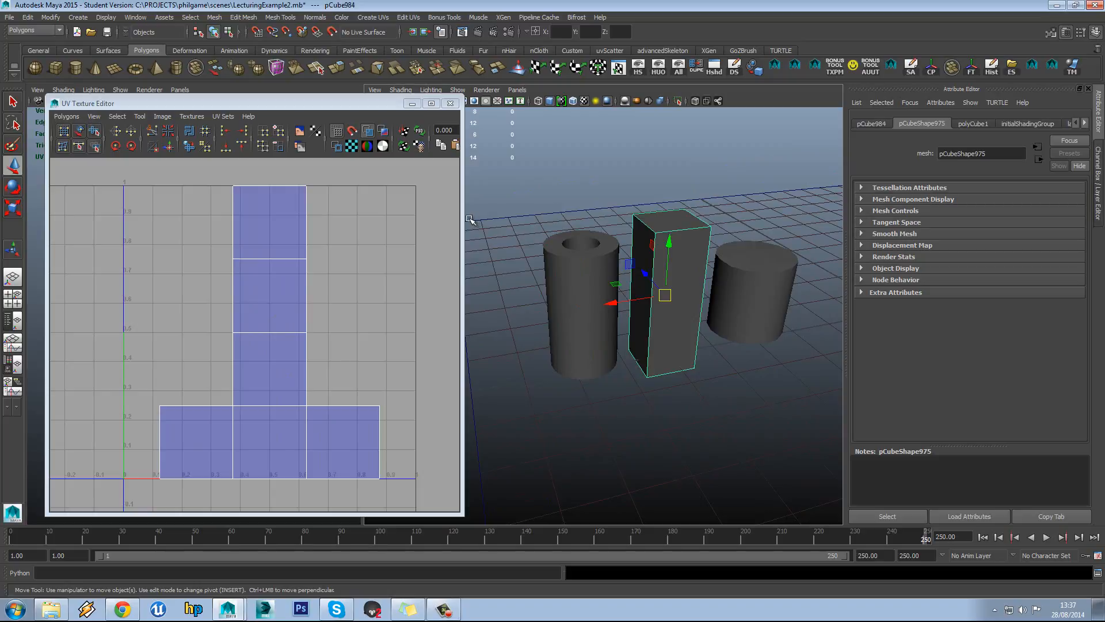
pyautogui.moveTo(462, 212); pyautogui.dragTo(475, 212)
pyautogui.keyDown('alt'); pyautogui.moveTo(388, 209); pyautogui.dragTo(374, 209, button='middle'); pyautogui.keyUp('alt')
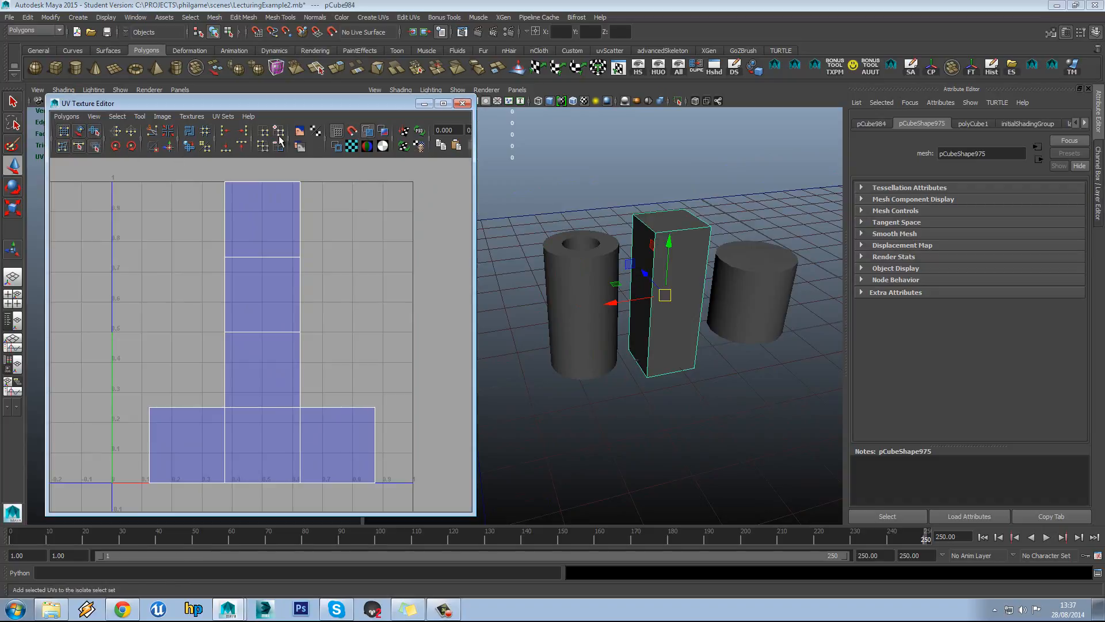
# Browse the UV editor's Polygons menu without choosing a command
pyautogui.click(66, 117)
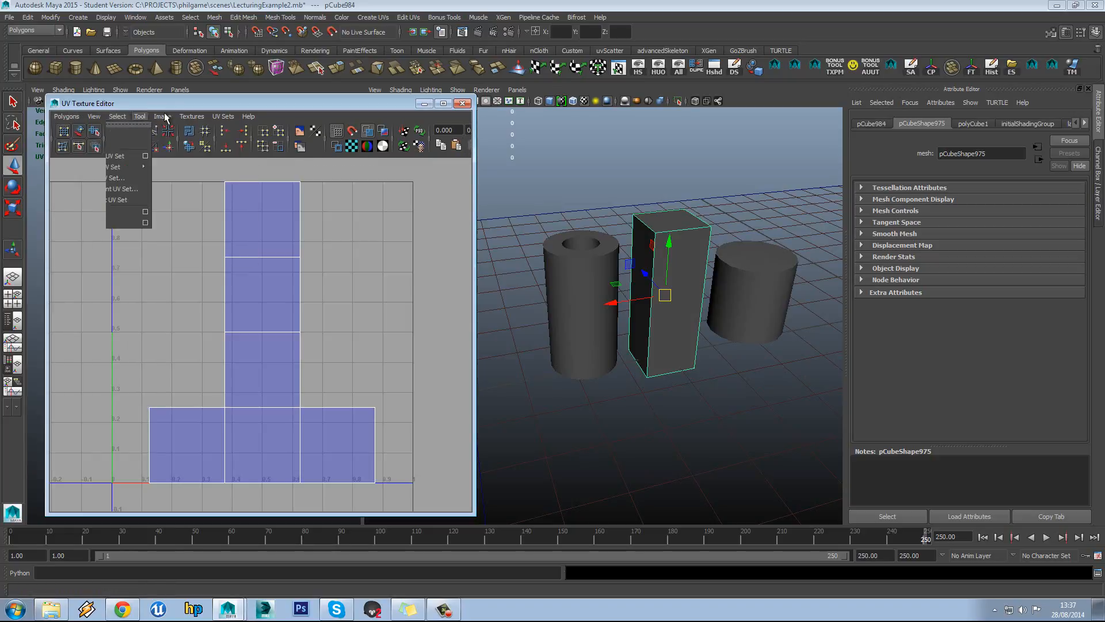
pyautogui.moveTo(222, 116)
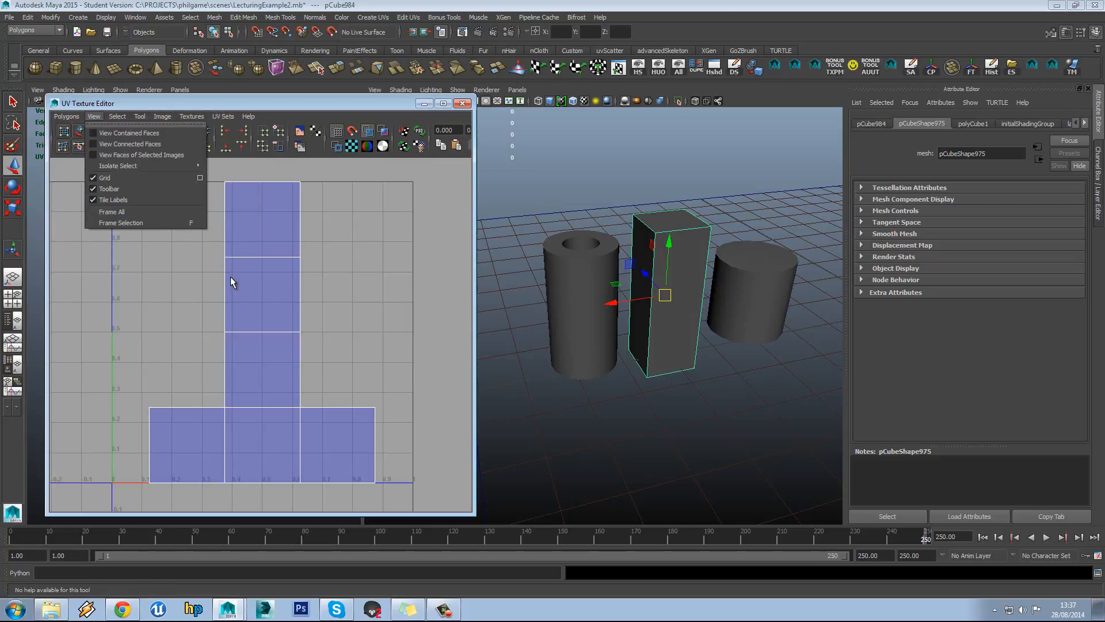
pyautogui.click(170, 280)
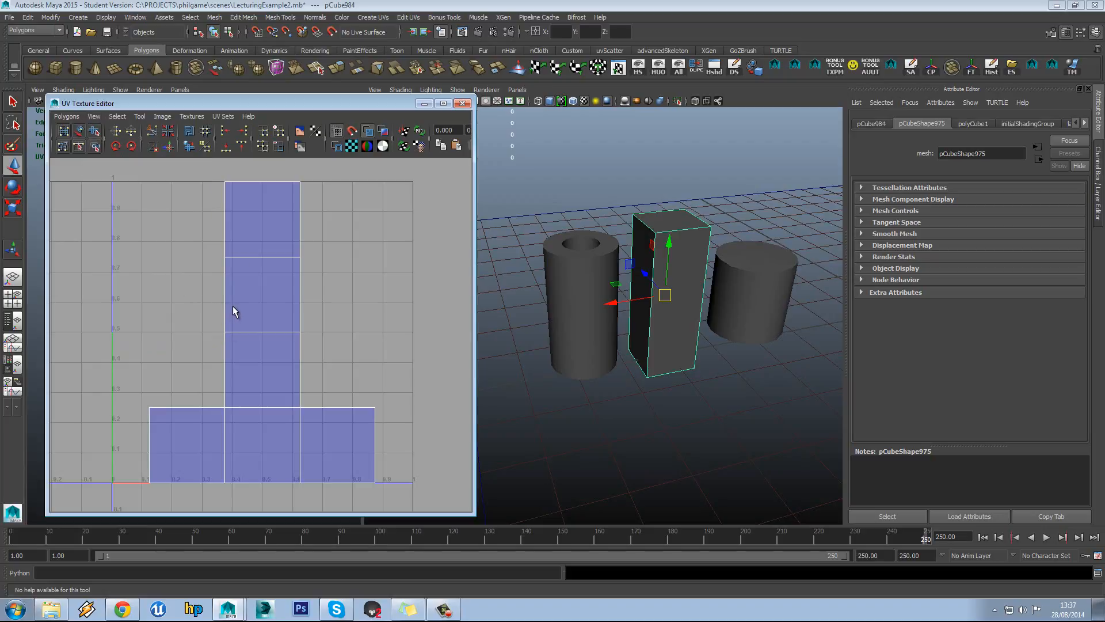
pyautogui.keyDown('alt'); pyautogui.moveTo(275, 241); pyautogui.dragTo(260, 241, button='middle'); pyautogui.keyUp('alt')
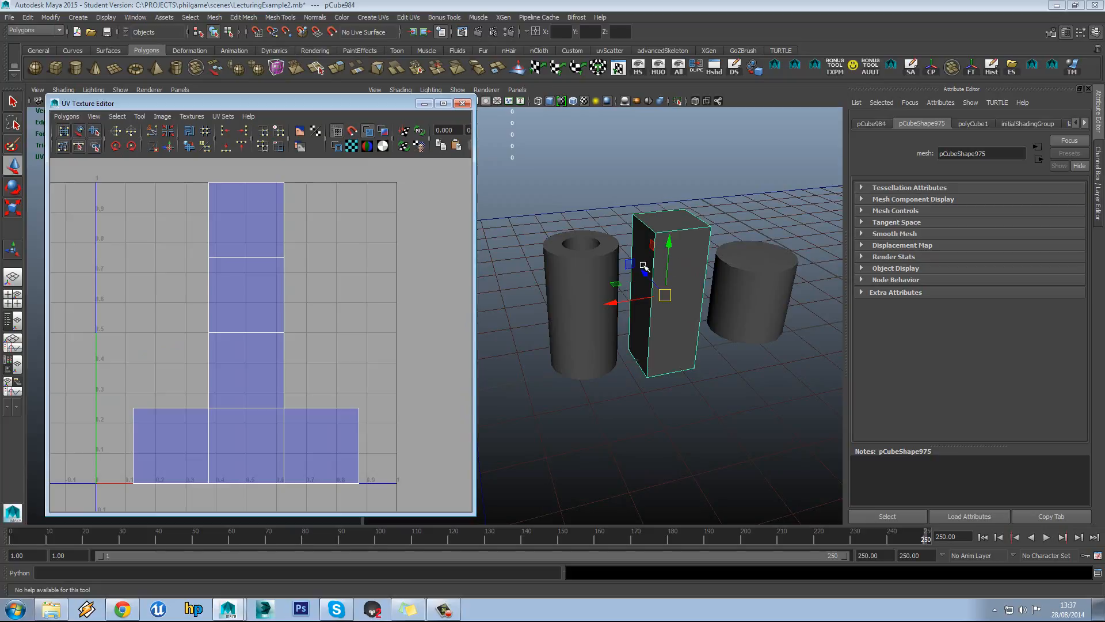
# Toggle Shaded UV display on and off repeatedly in the UV editor toolbar
pyautogui.click(370, 133)
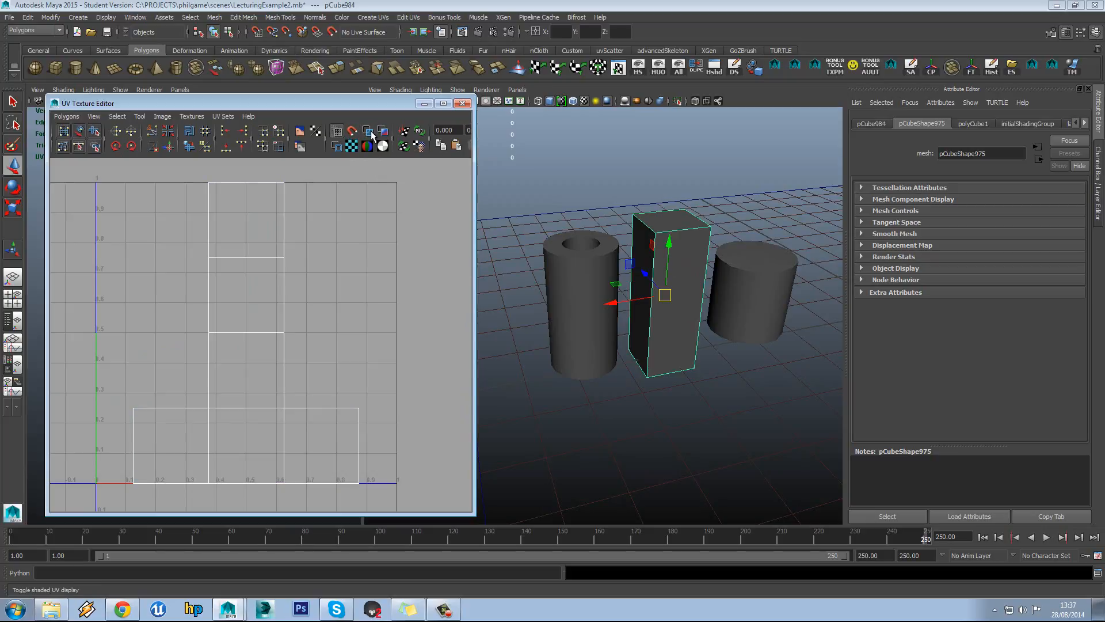
pyautogui.click(370, 132)
pyautogui.click(370, 133)
pyautogui.click(370, 132)
pyautogui.click(371, 133)
pyautogui.click(371, 132)
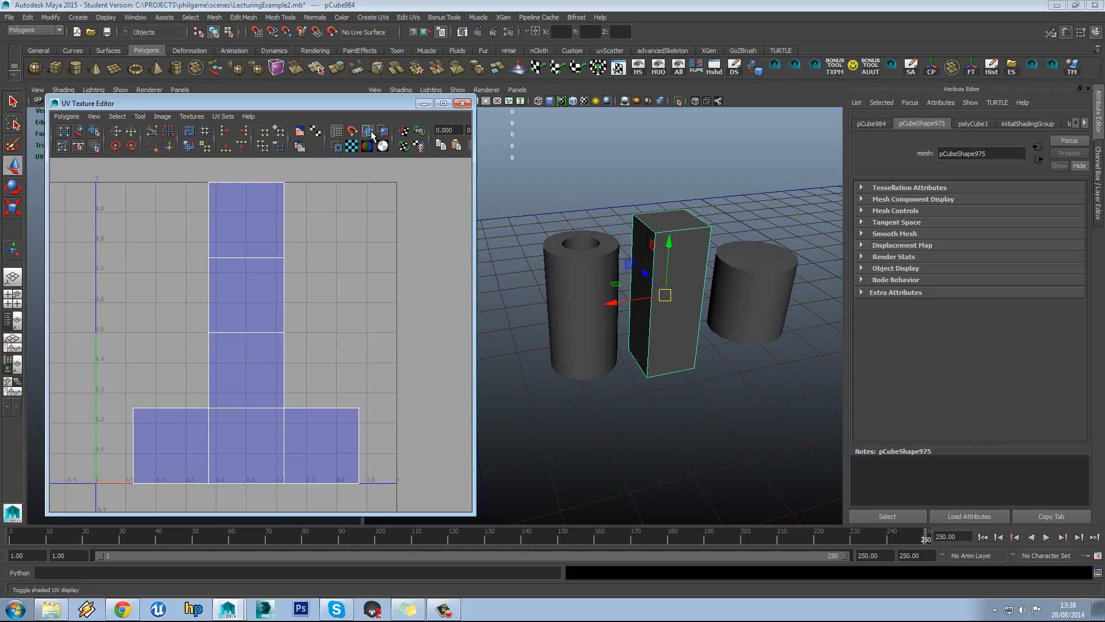
pyautogui.click(371, 133)
pyautogui.click(371, 132)
# Select the pipe, then reselect the tall box
pyautogui.rightClick(661, 226)
pyautogui.click(572, 240)
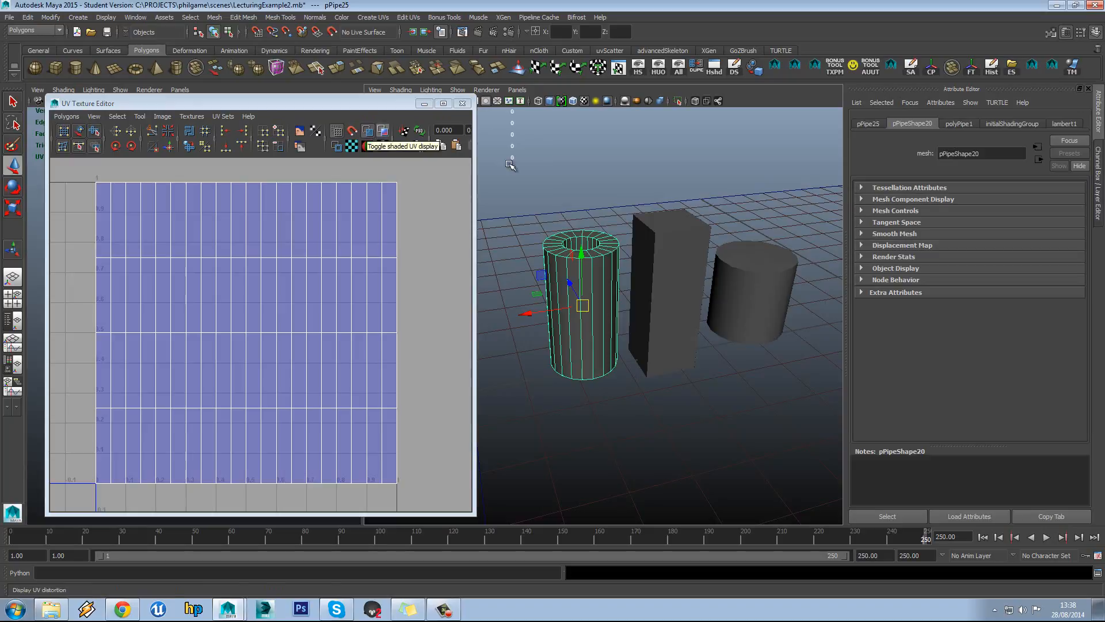
pyautogui.click(677, 226)
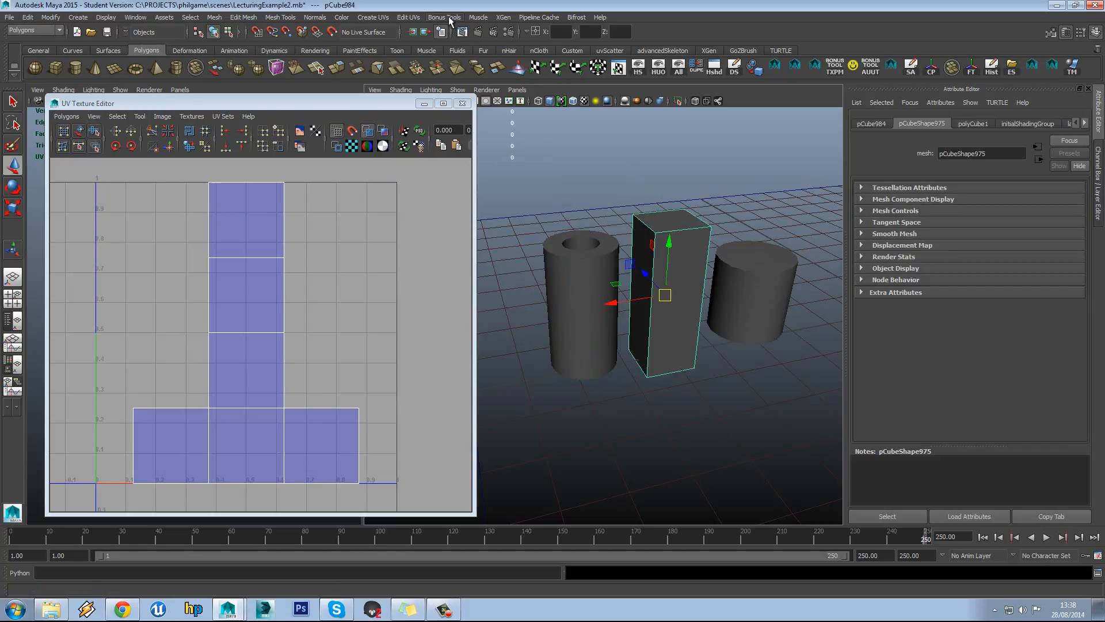
pyautogui.moveTo(543, 162); pyautogui.dragTo(764, 322)
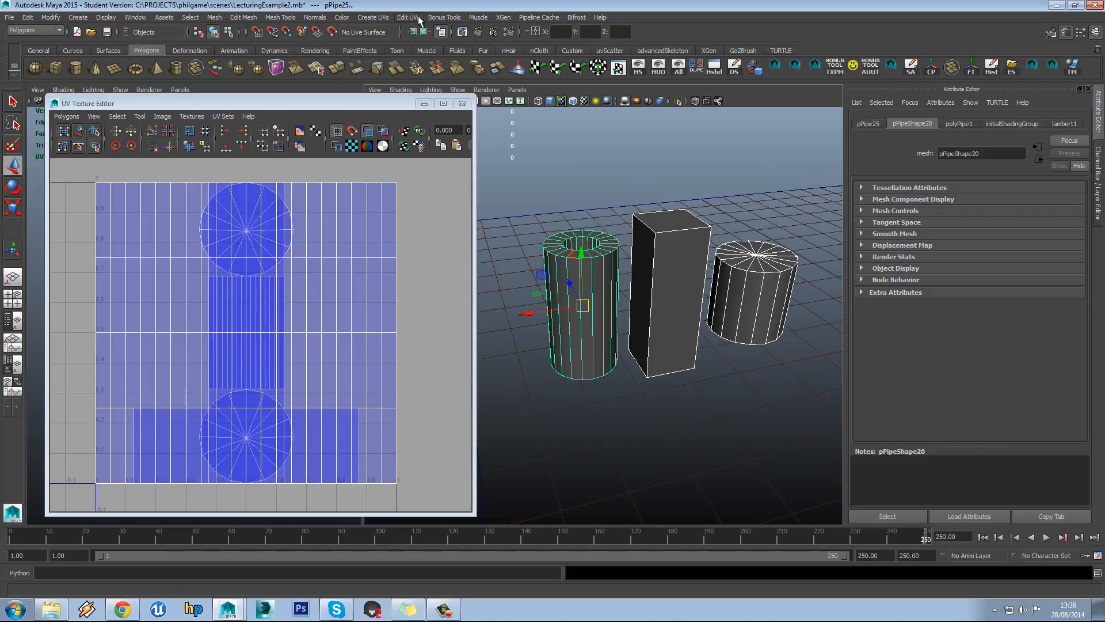
pyautogui.click(437, 20)
pyautogui.moveTo(468, 122)
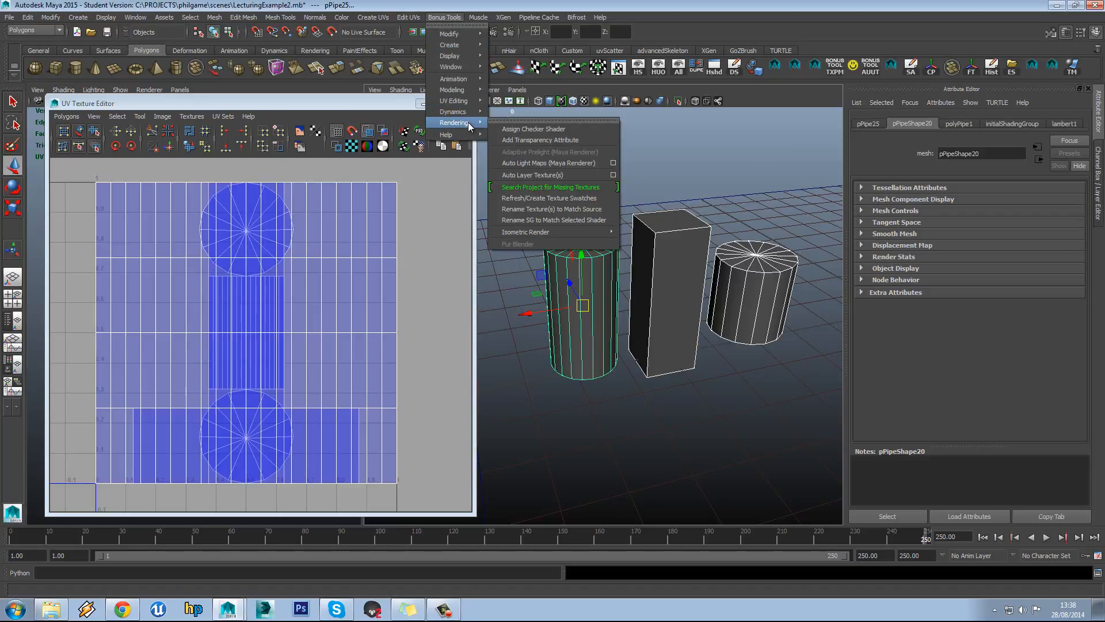
pyautogui.click(501, 126)
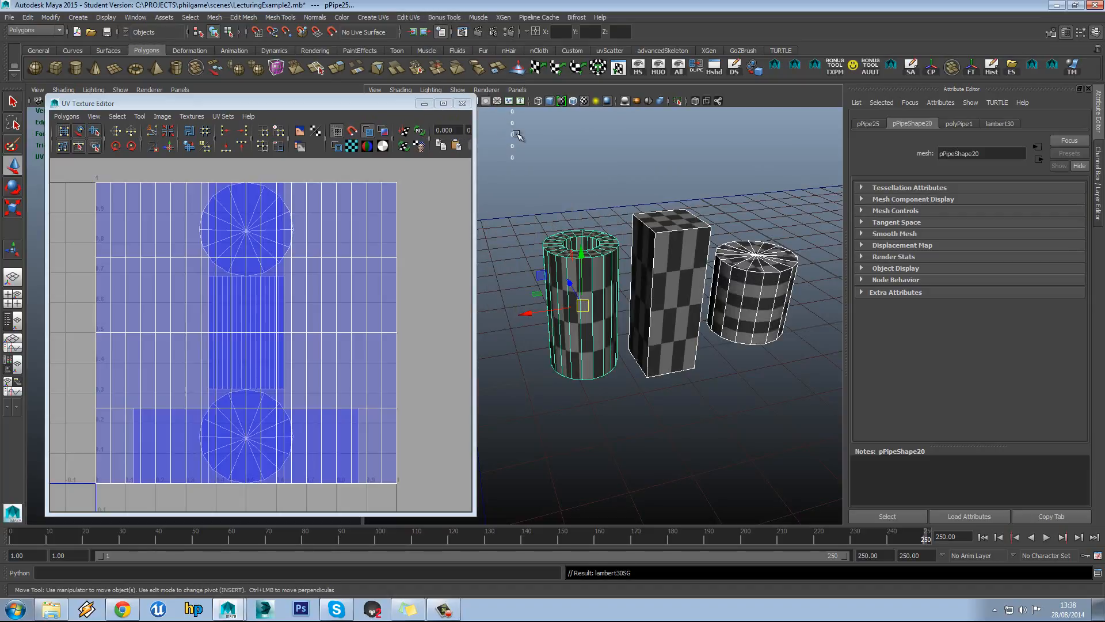
pyautogui.click(560, 145)
pyautogui.click(640, 284)
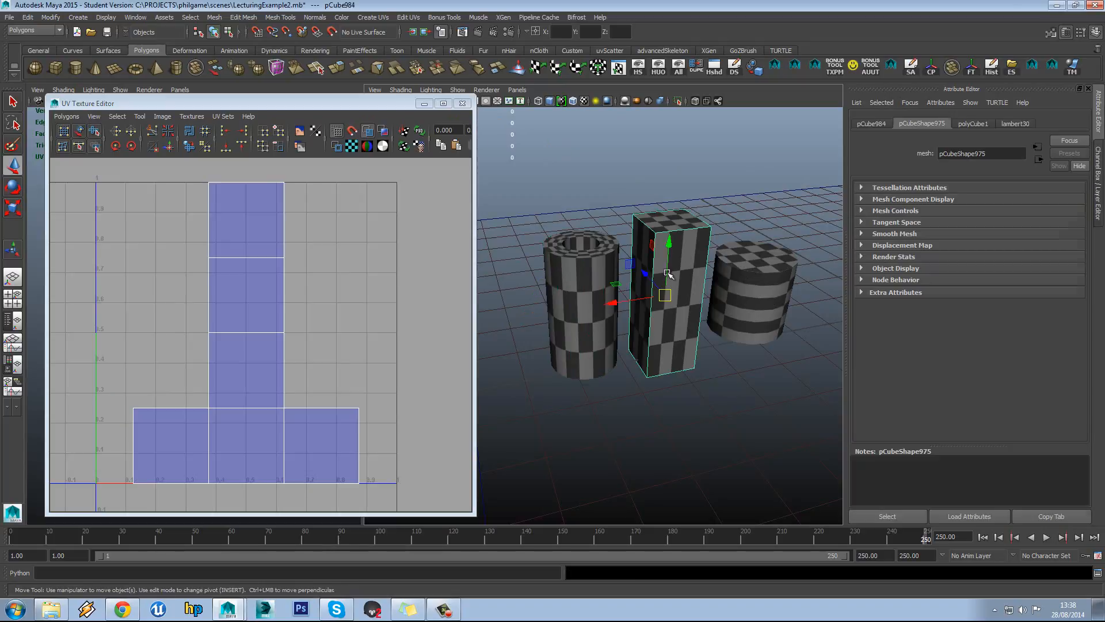
pyautogui.keyDown('alt'); pyautogui.moveTo(640, 284); pyautogui.dragTo(594, 298); pyautogui.keyUp('alt')
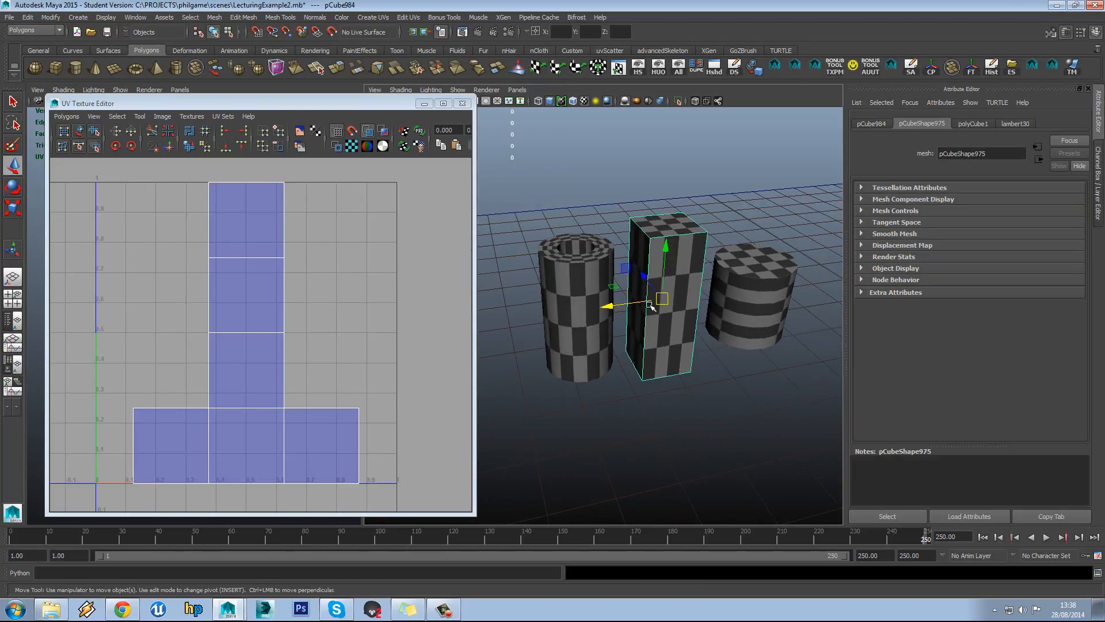
pyautogui.scroll(3, 653, 309)
pyautogui.keyDown('alt'); pyautogui.moveTo(689, 307); pyautogui.dragTo(657, 299); pyautogui.keyUp('alt')
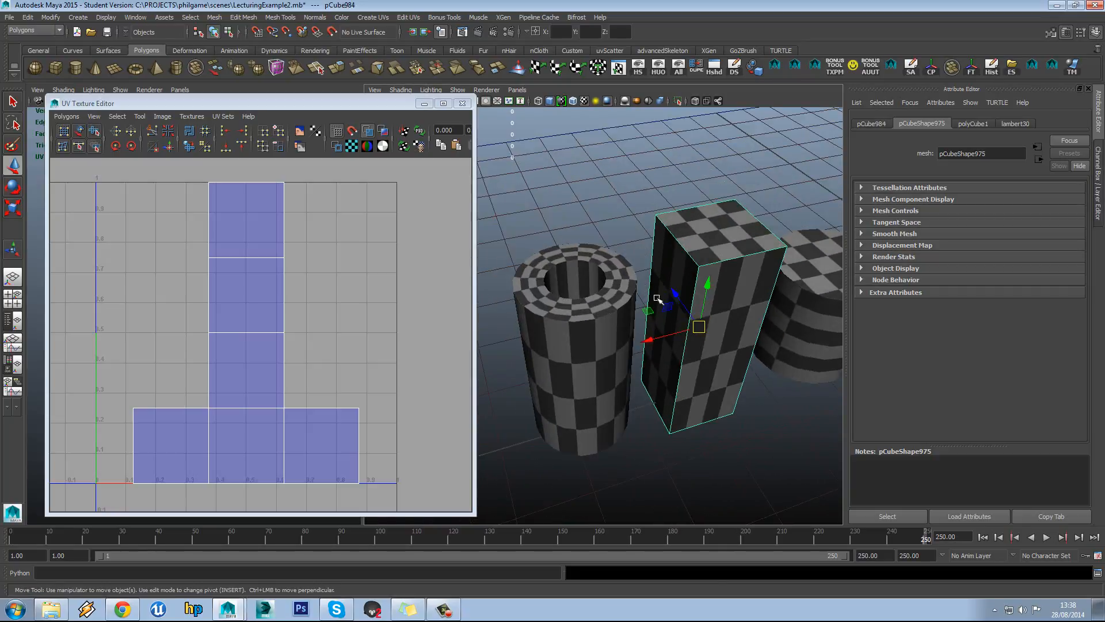
pyautogui.keyDown('alt'); pyautogui.moveTo(748, 271); pyautogui.dragTo(633, 277); pyautogui.keyUp('alt')
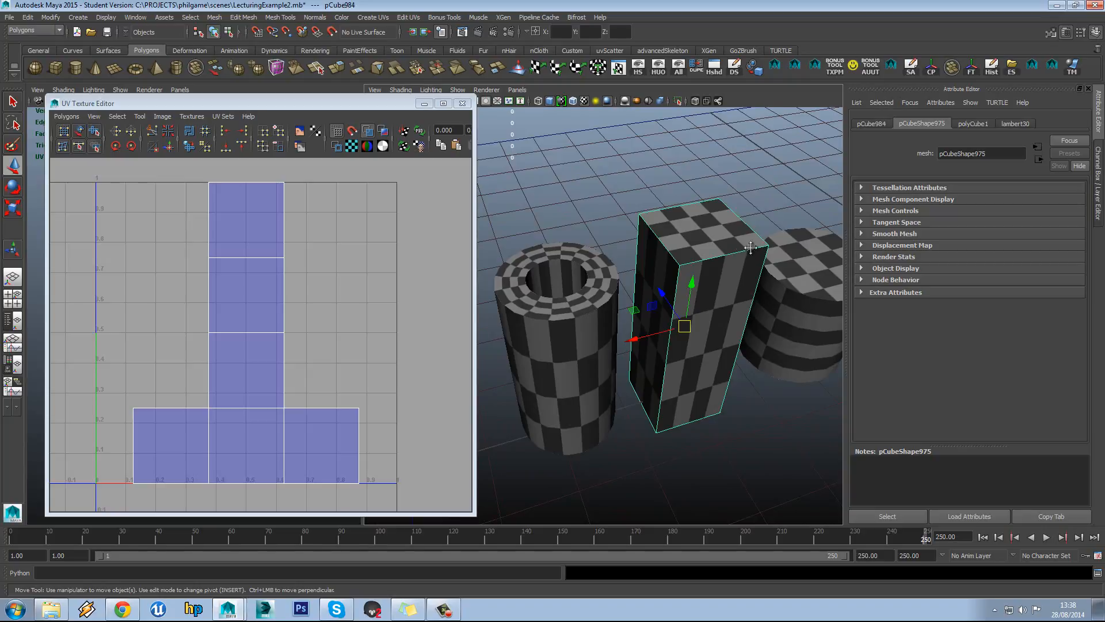
pyautogui.keyDown('alt'); pyautogui.moveTo(751, 248); pyautogui.dragTo(733, 293); pyautogui.keyUp('alt')
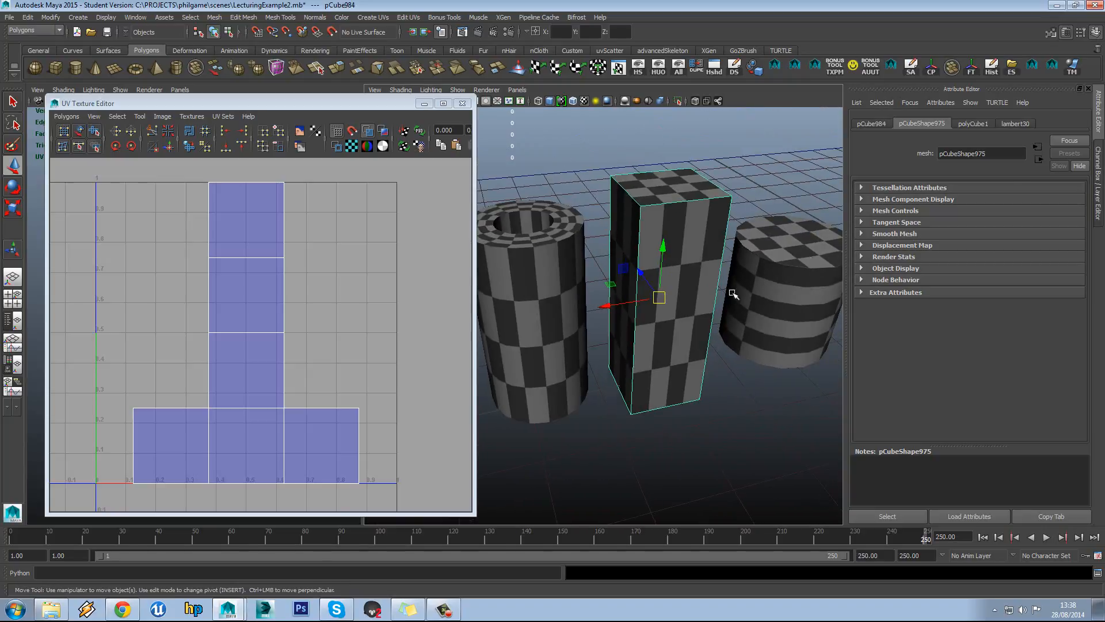
# Through lambert30 and checker2, set place2dTexture25's Repeat UV to 16, 16
pyautogui.click(1017, 123)
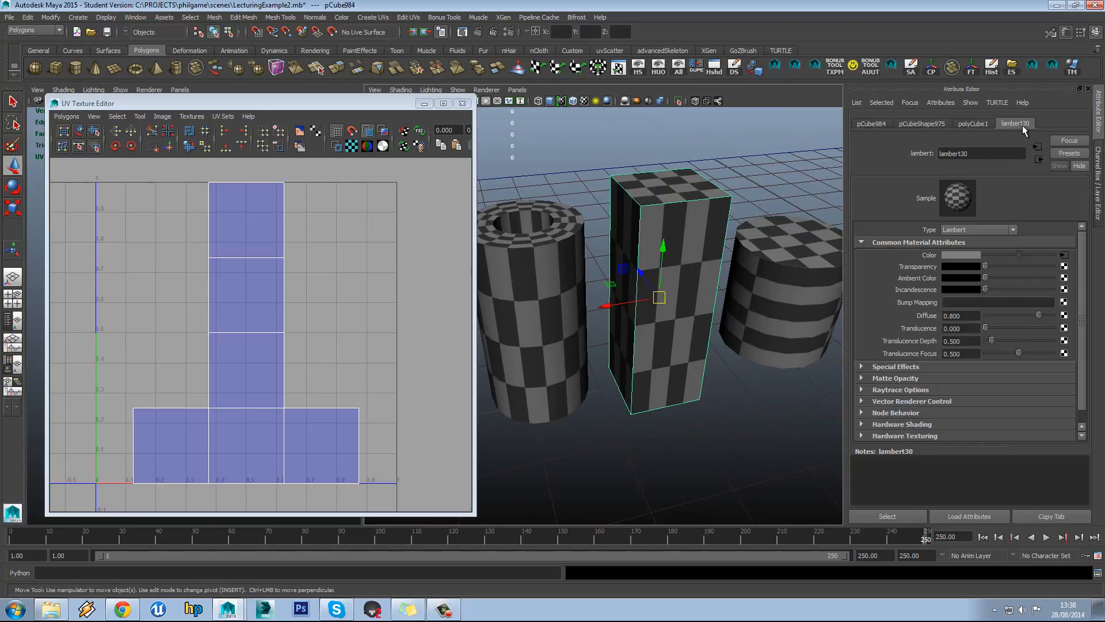
pyautogui.click(1064, 255)
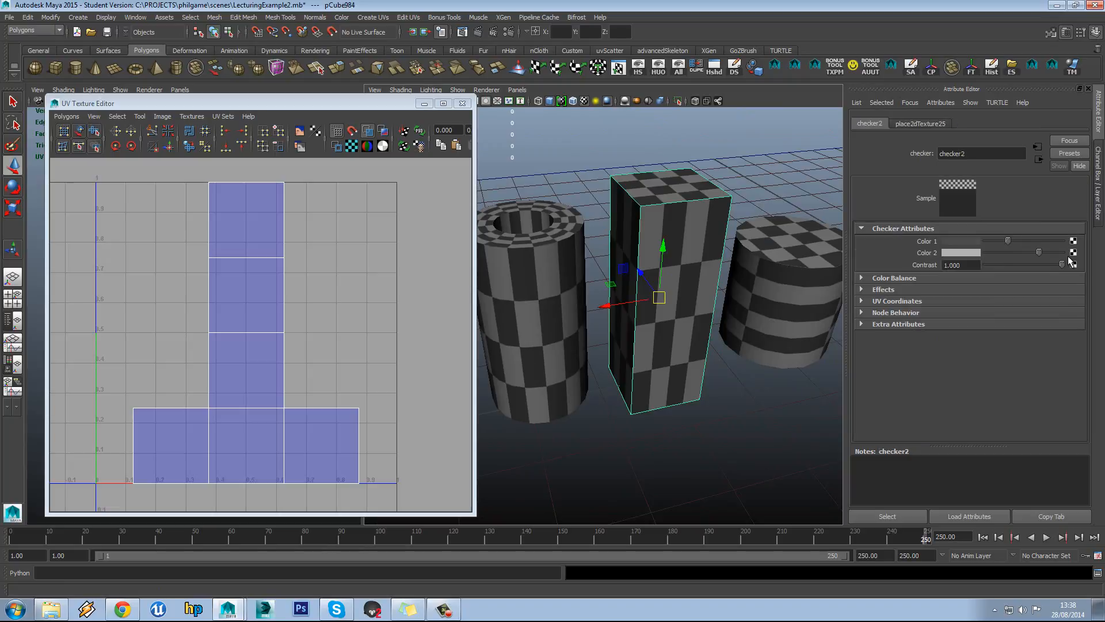
pyautogui.click(925, 123)
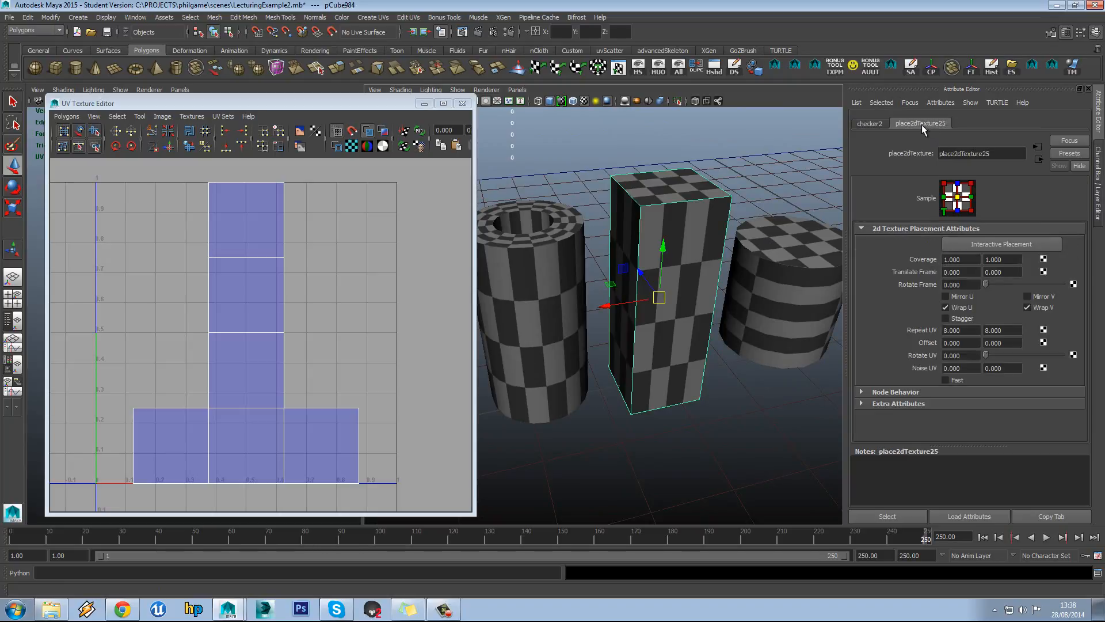
pyautogui.doubleClick(973, 332)
pyautogui.write('16')
pyautogui.press('Tab')
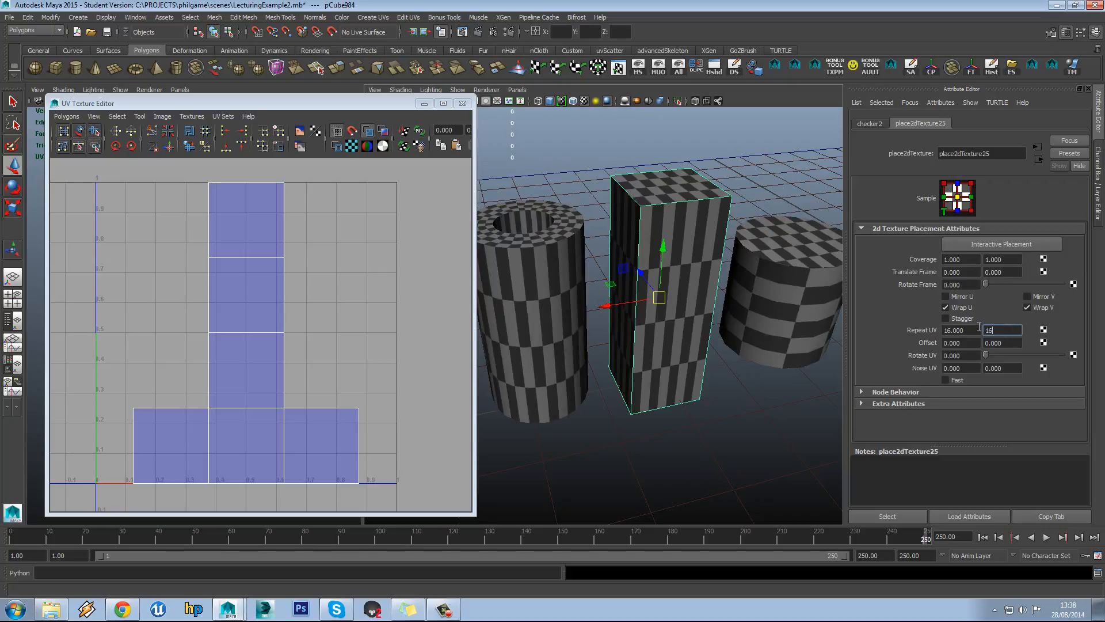
pyautogui.press('Return')
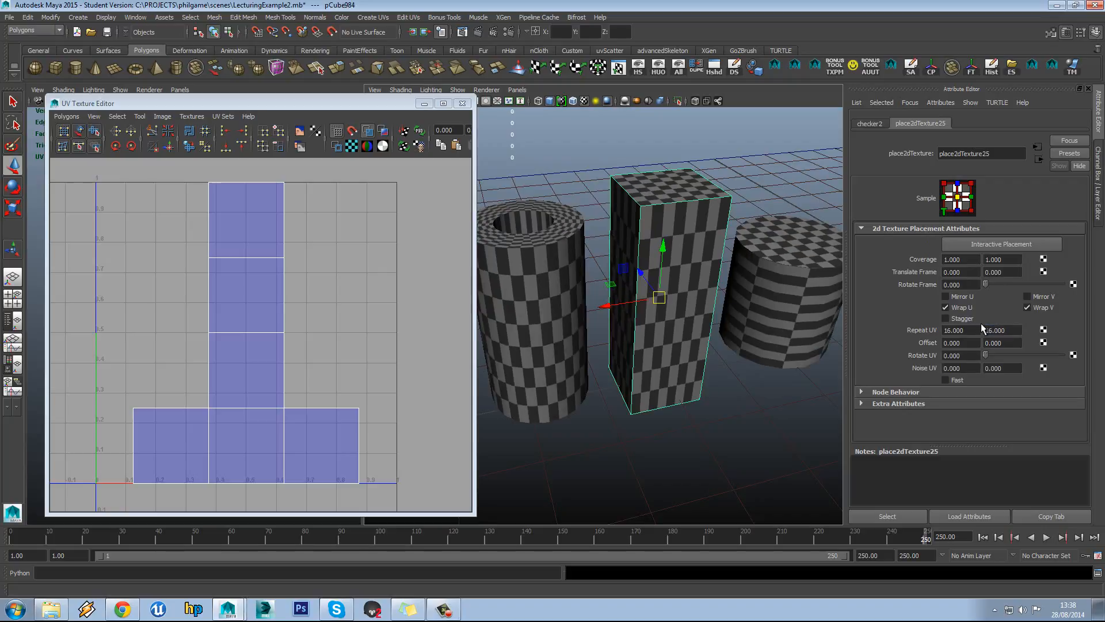
# Deselect and reselect the tall box to refresh its UV display
pyautogui.click(761, 389)
pyautogui.keyDown('alt'); pyautogui.moveTo(697, 386); pyautogui.dragTo(678, 363); pyautogui.keyUp('alt')
pyautogui.click(716, 369)
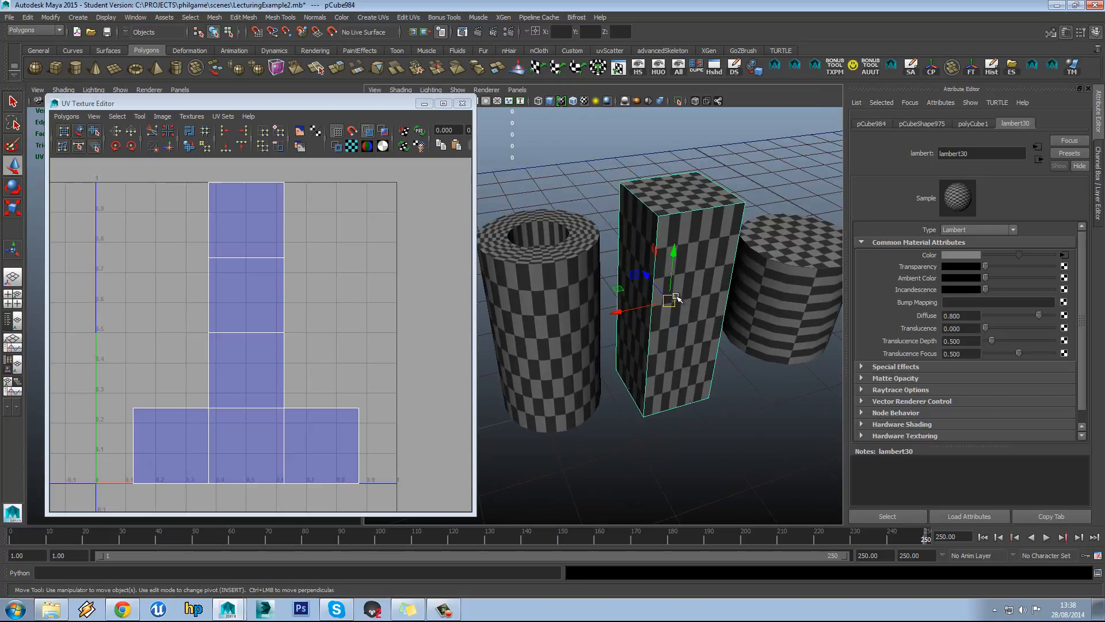
pyautogui.keyDown('alt'); pyautogui.moveTo(241, 280); pyautogui.dragTo(246, 276, button='middle'); pyautogui.keyUp('alt')
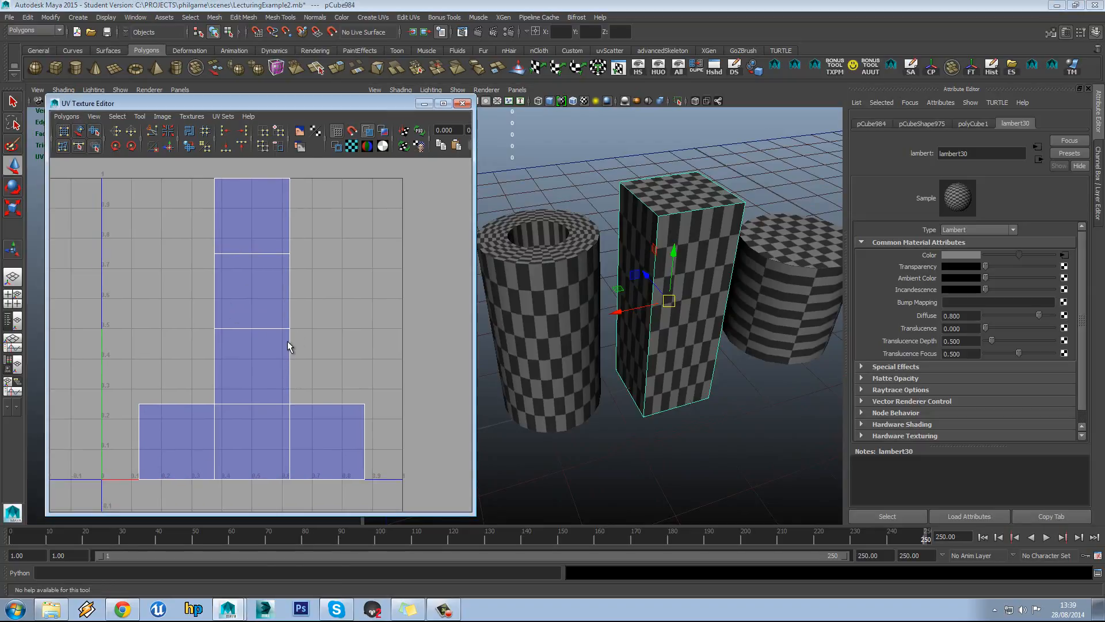
# Orbit and zoom the 3D view to inspect the finer checker squares on the box
pyautogui.keyDown('alt'); pyautogui.moveTo(791, 343); pyautogui.dragTo(764, 334); pyautogui.keyUp('alt')
pyautogui.scroll(5, 755, 327)
pyautogui.keyDown('alt'); pyautogui.moveTo(750, 296); pyautogui.dragTo(719, 303); pyautogui.keyUp('alt')
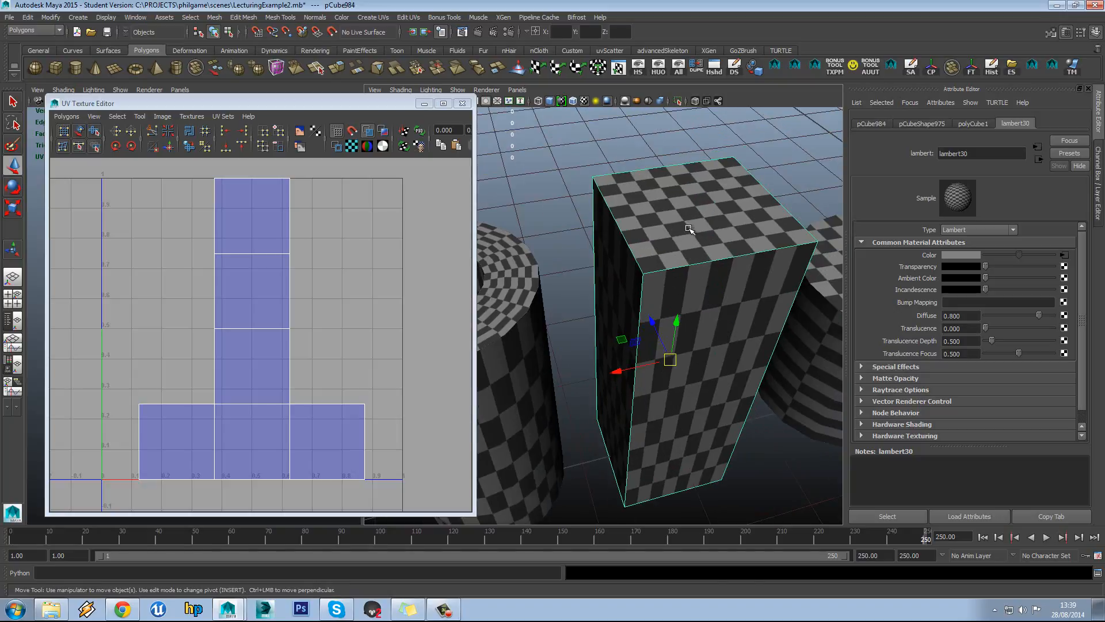
pyautogui.moveTo(707, 291)
pyautogui.keyDown('alt'); pyautogui.mouseDown()
pyautogui.moveTo(730, 316)
pyautogui.moveTo(704, 283)
pyautogui.mouseUp(); pyautogui.keyUp('alt')
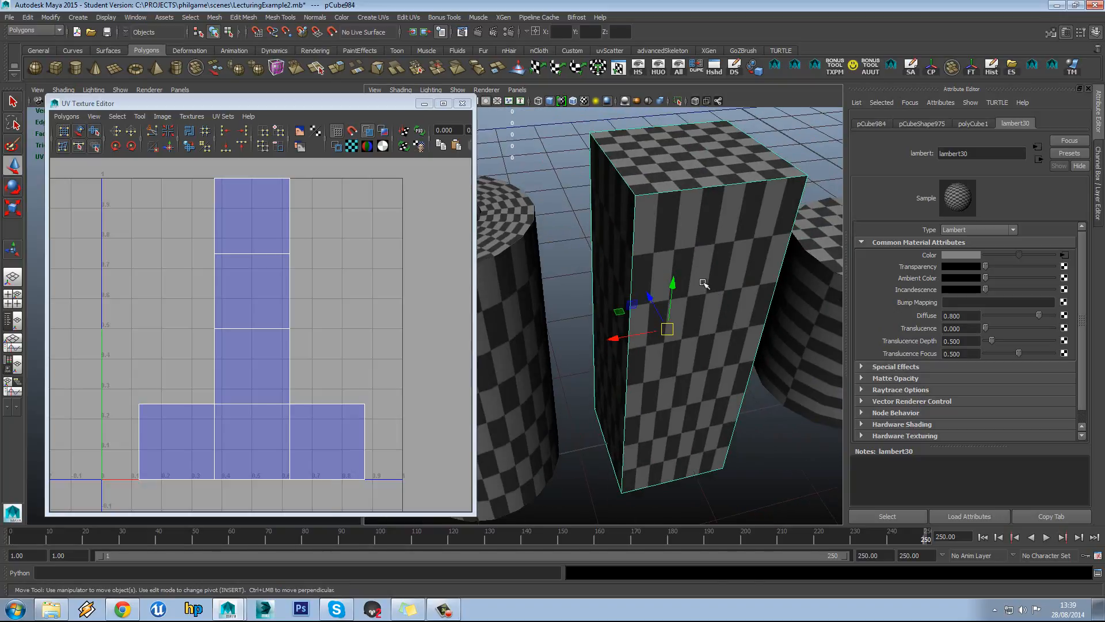
pyautogui.keyDown('alt'); pyautogui.moveTo(705, 241); pyautogui.dragTo(693, 258); pyautogui.keyUp('alt')
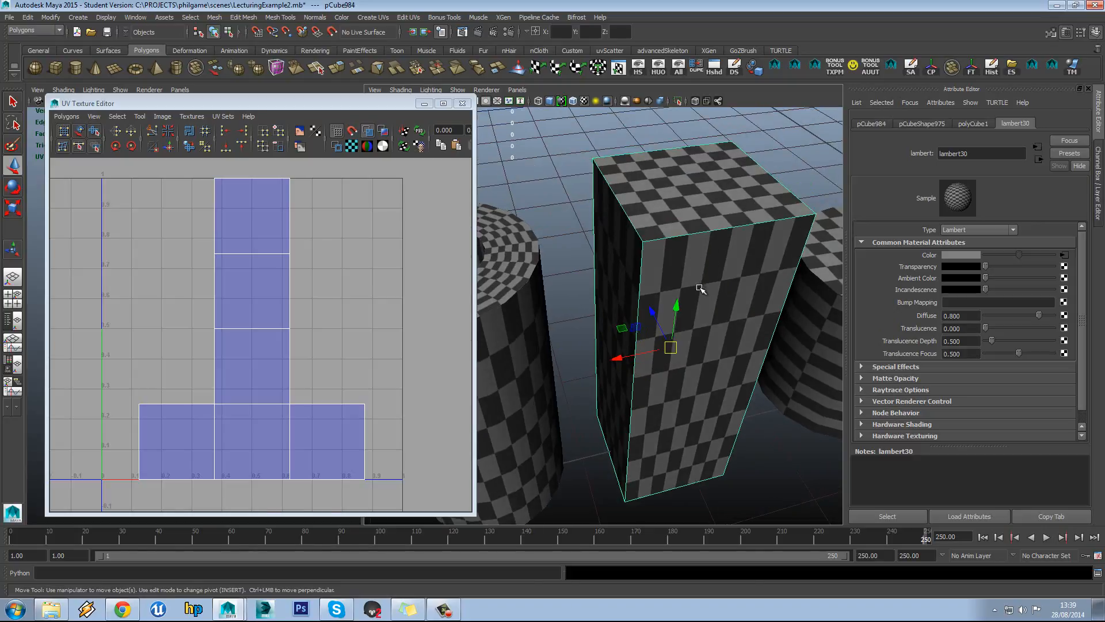
pyautogui.keyDown('alt'); pyautogui.moveTo(708, 320); pyautogui.dragTo(691, 303); pyautogui.keyUp('alt')
pyautogui.scroll(-5, 714, 316)
pyautogui.scroll(2, 716, 313)
pyautogui.scroll(-3, 692, 304)
pyautogui.keyDown('alt'); pyautogui.moveTo(692, 304); pyautogui.dragTo(719, 313, button='middle'); pyautogui.keyUp('alt')
pyautogui.scroll(3, 718, 312)
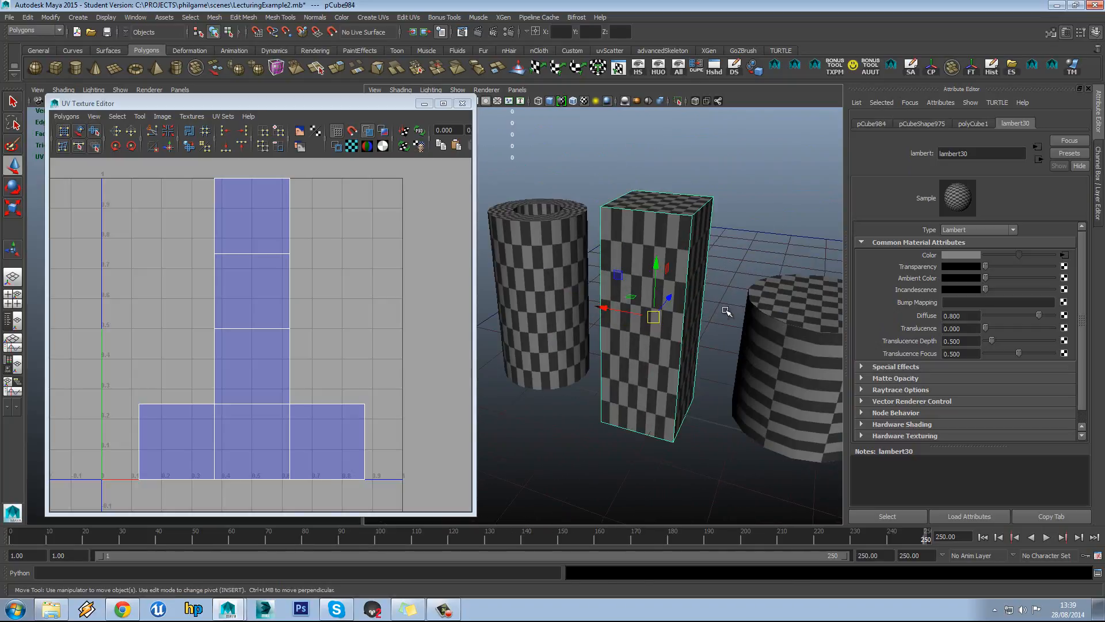
# Switch to Face mode, marquee-select all six box faces, and Unfold the selected UVs
pyautogui.rightClick(259, 217)
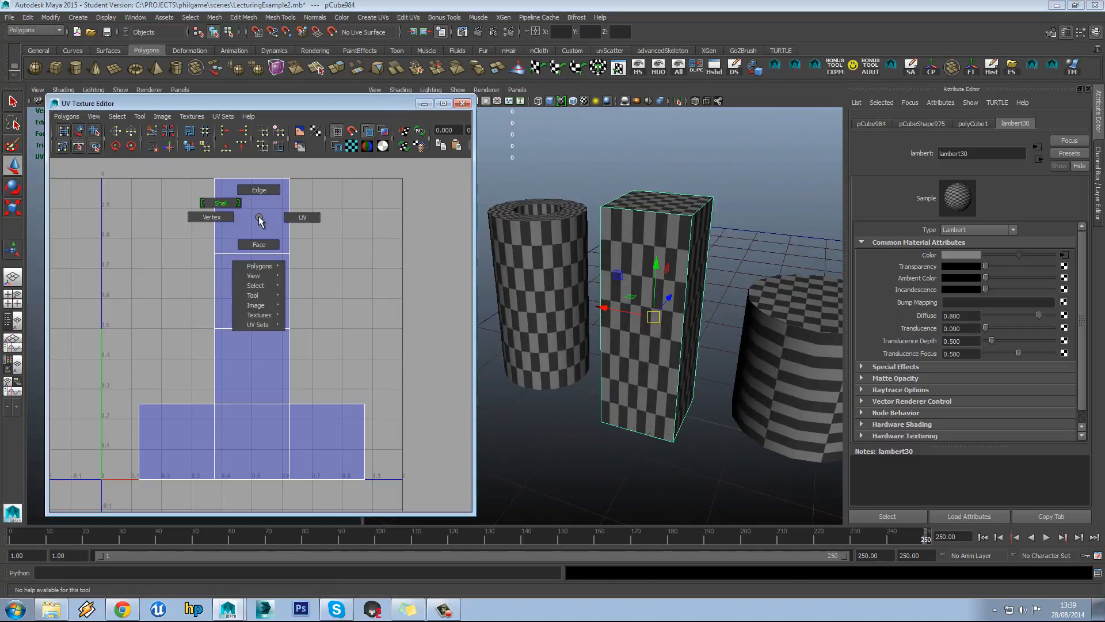
pyautogui.moveTo(329, 207); pyautogui.dragTo(335, 231, button='right')
pyautogui.moveTo(381, 179); pyautogui.dragTo(107, 511)
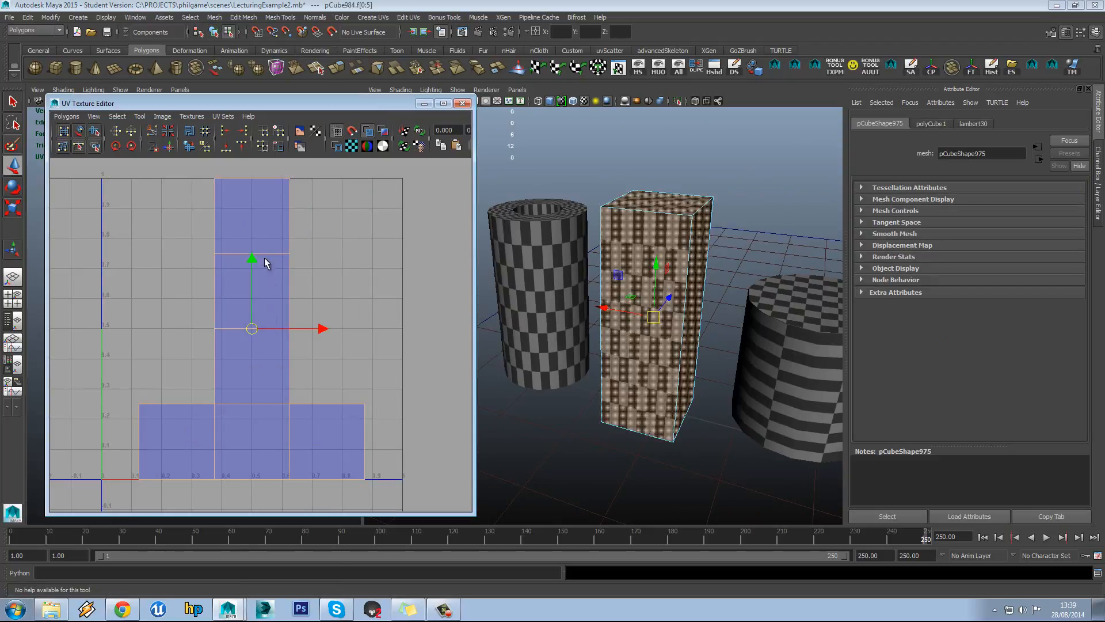
pyautogui.click(190, 147)
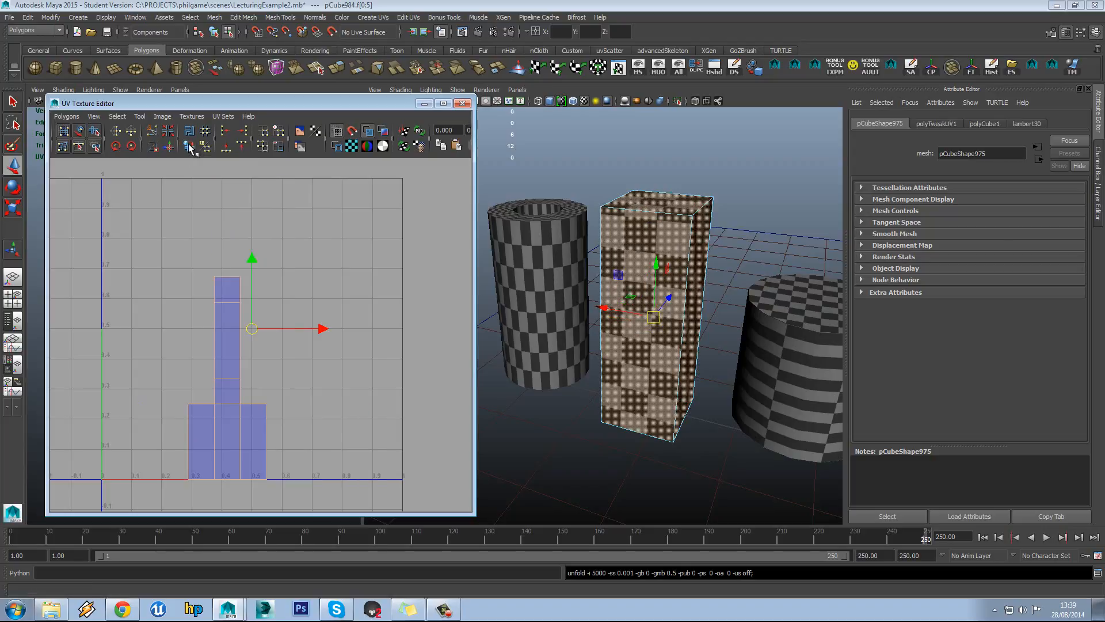
# Clear the selection and orbit around the box to check its checker squares
pyautogui.click(312, 244)
pyautogui.keyDown('alt'); pyautogui.moveTo(334, 339); pyautogui.dragTo(370, 323, button='middle'); pyautogui.keyUp('alt')
pyautogui.keyDown('alt'); pyautogui.moveTo(659, 317); pyautogui.dragTo(753, 286); pyautogui.keyUp('alt')
pyautogui.keyDown('alt'); pyautogui.moveTo(752, 286); pyautogui.dragTo(655, 308, button='middle'); pyautogui.keyUp('alt')
pyautogui.scroll(4, 654, 308)
pyautogui.keyDown('alt'); pyautogui.moveTo(682, 302); pyautogui.dragTo(726, 277); pyautogui.keyUp('alt')
pyautogui.scroll(-4, 623, 285)
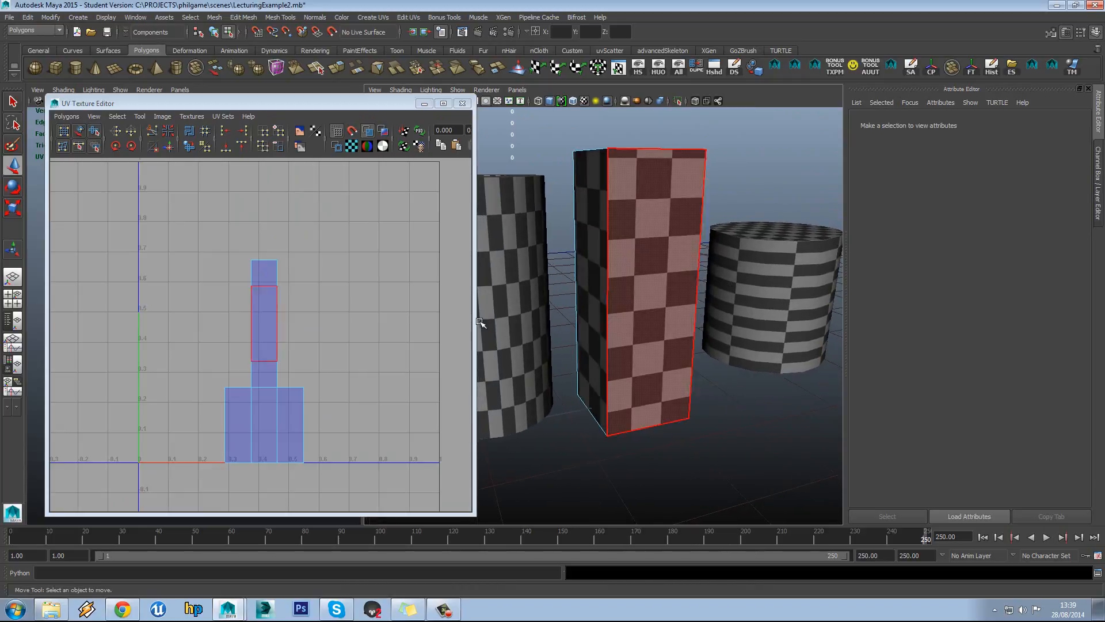
# Try selecting lower UV faces and the box's front face, then clear the selection
pyautogui.keyDown('alt'); pyautogui.moveTo(309, 326); pyautogui.dragTo(328, 315, button='middle'); pyautogui.keyUp('alt')
pyautogui.scroll(2, 333, 303)
pyautogui.scroll(-1, 323, 307)
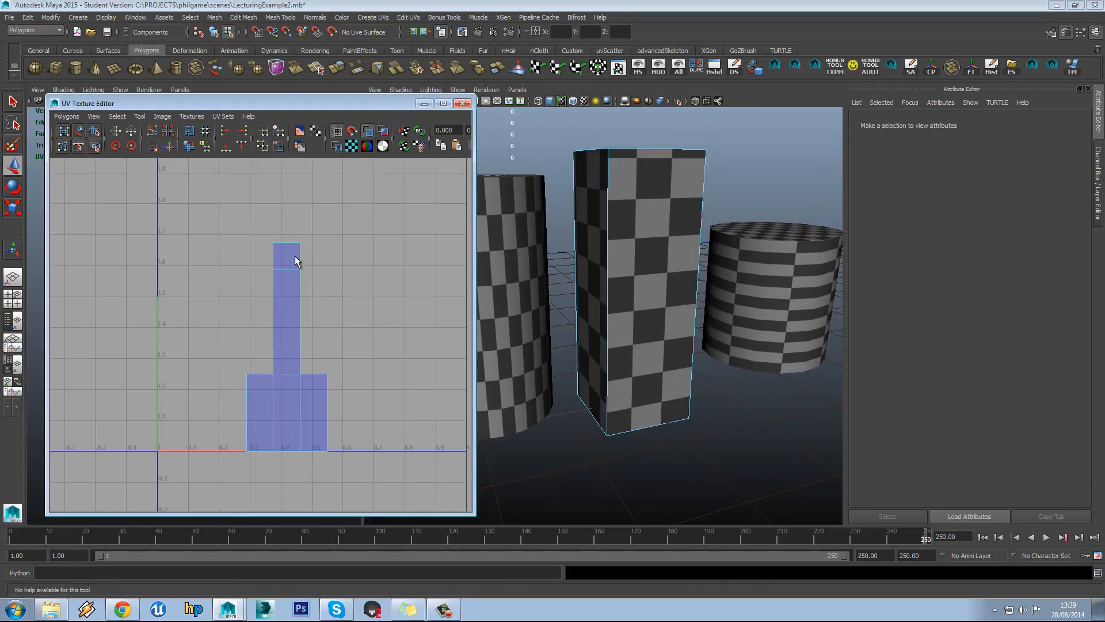
pyautogui.moveTo(236, 433); pyautogui.dragTo(234, 433)
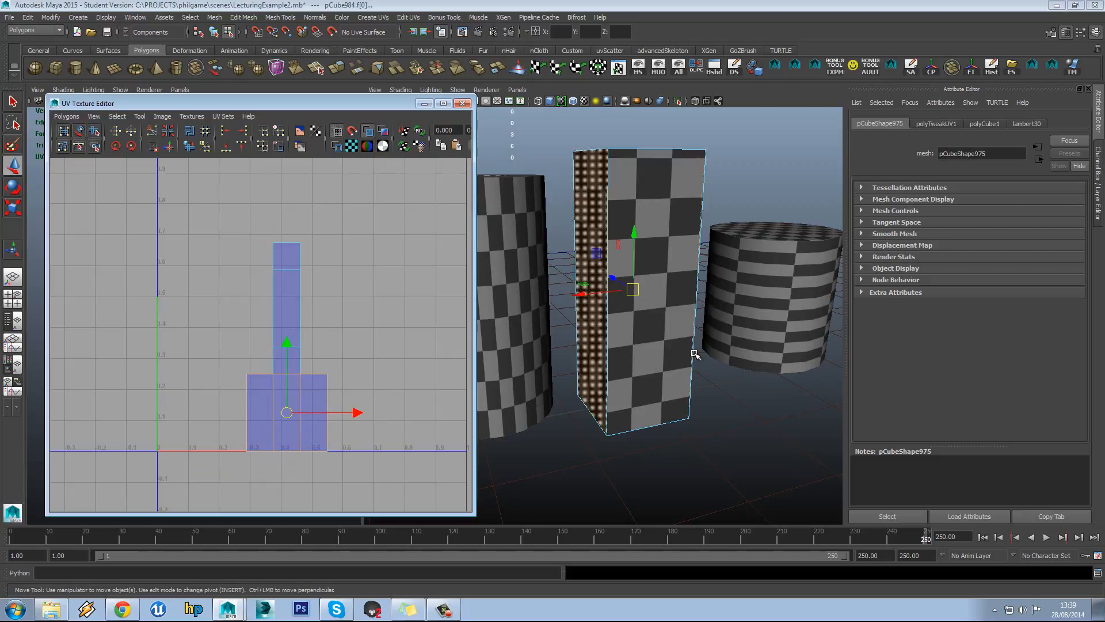
pyautogui.keyDown('alt'); pyautogui.moveTo(698, 356); pyautogui.dragTo(551, 371); pyautogui.keyUp('alt')
pyautogui.click(561, 294)
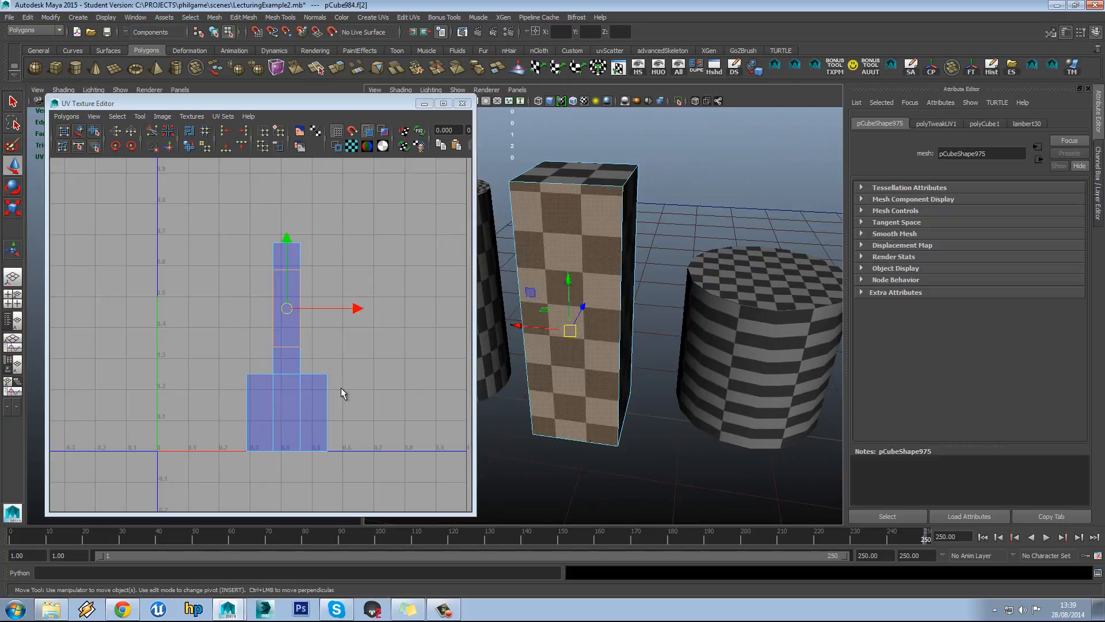
pyautogui.click(343, 257)
# Select one face in the tall UV column and open the Polygons menu
pyautogui.scroll(1, 322, 271)
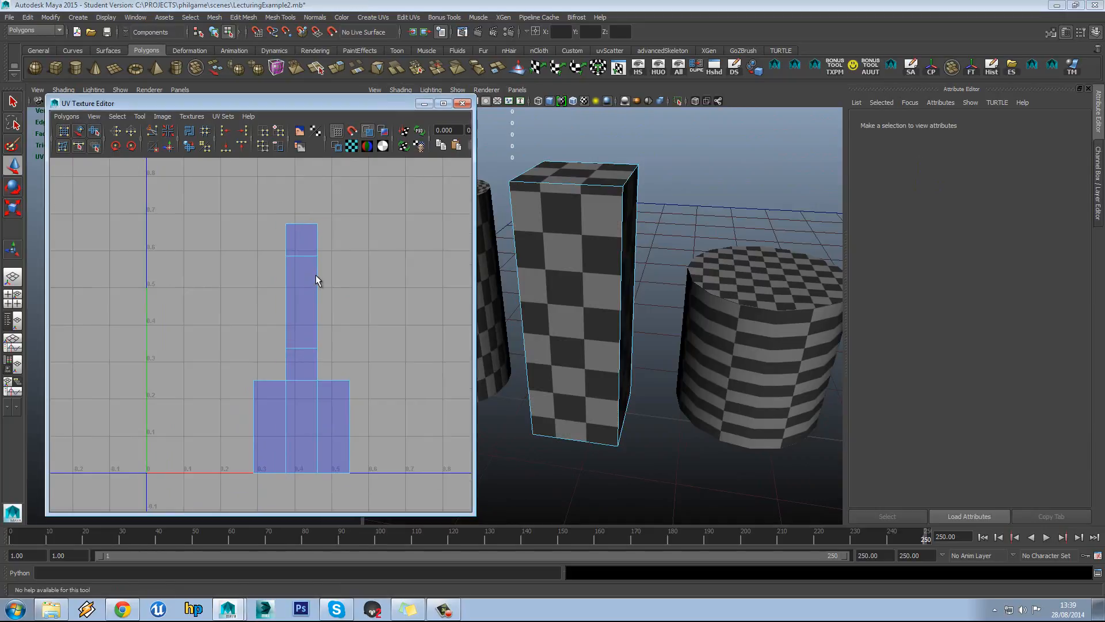
pyautogui.click(292, 304)
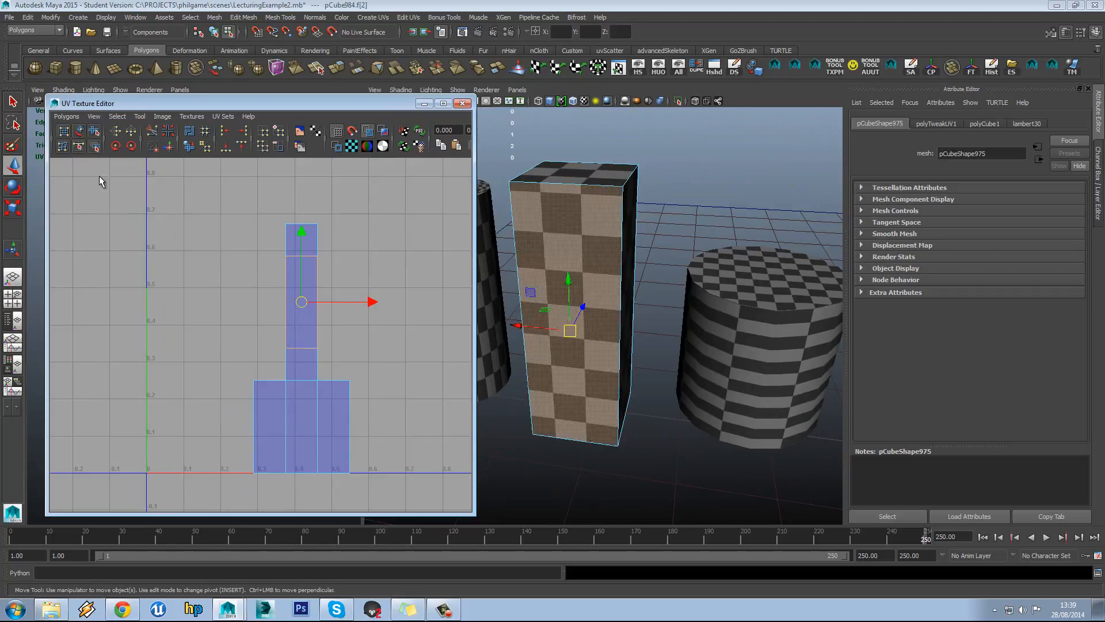
pyautogui.click(67, 117)
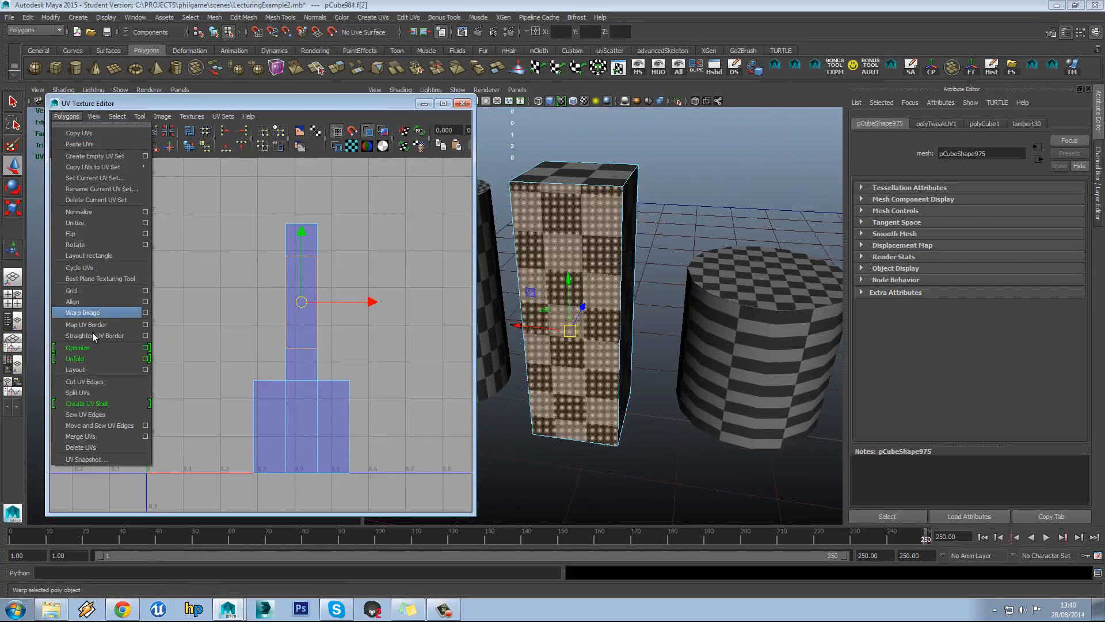
# Split UVs on the chosen face, move the new shell right, and select its edges
pyautogui.click(99, 394)
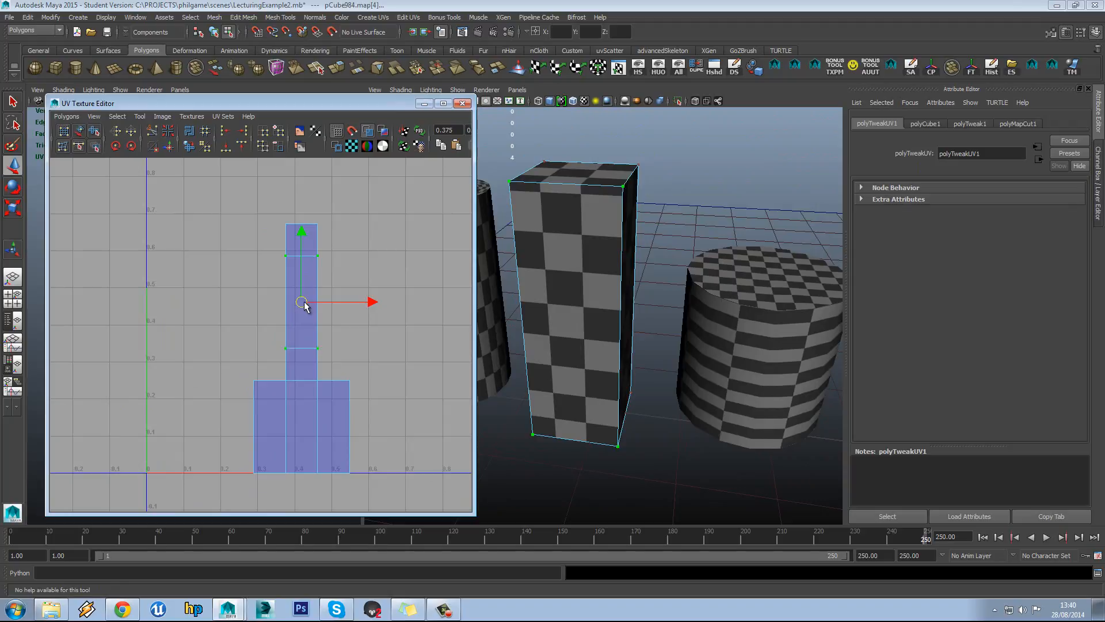
pyautogui.moveTo(301, 303); pyautogui.dragTo(396, 438)
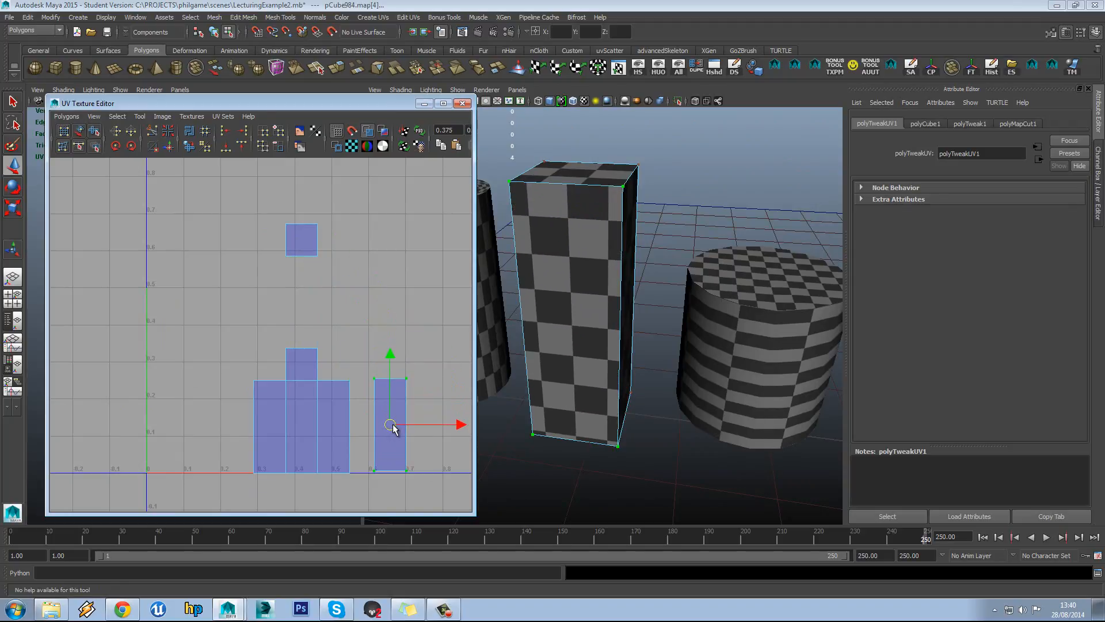
pyautogui.moveTo(344, 305); pyautogui.dragTo(349, 282, button='right')
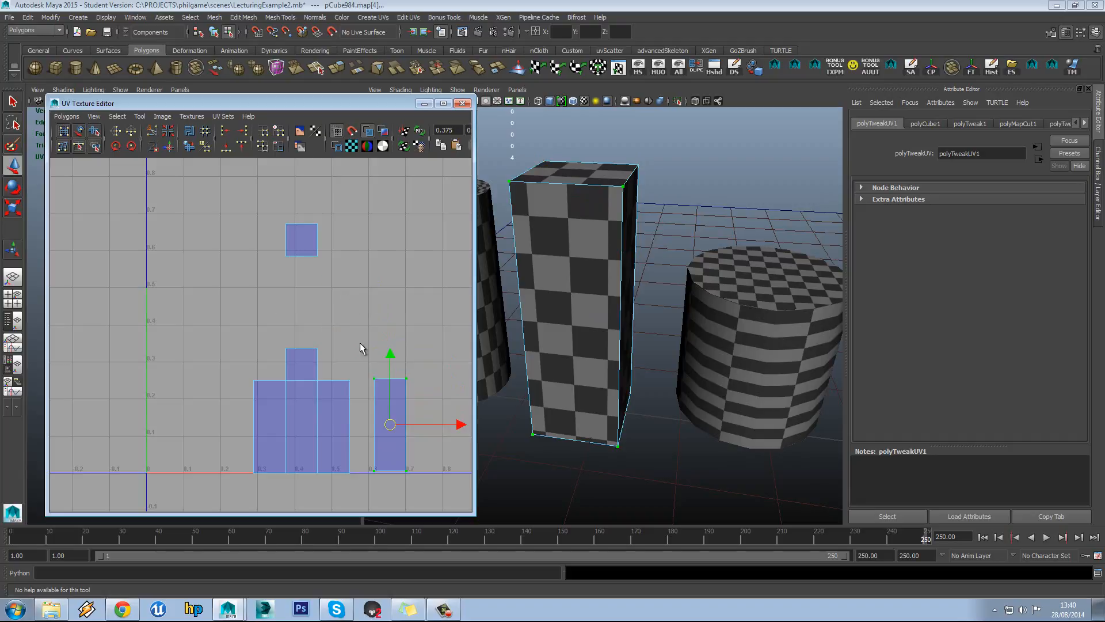
pyautogui.click(376, 409)
pyautogui.click(399, 415)
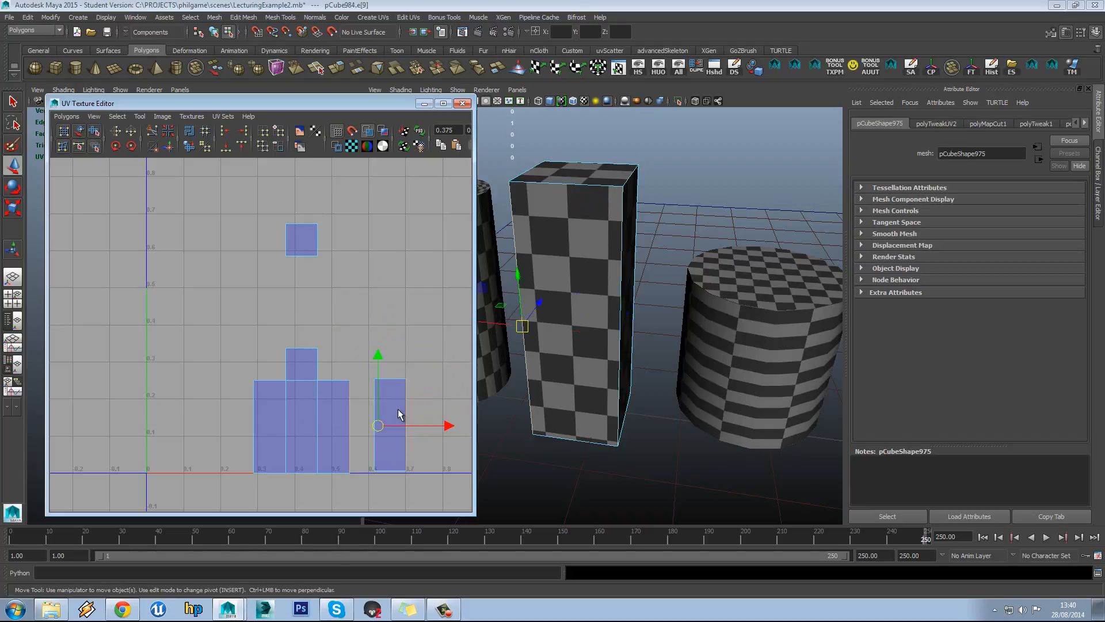
# Zoom in on the shells and select the right shell's left edge
pyautogui.keyDown('alt'); pyautogui.moveTo(385, 387); pyautogui.dragTo(373, 337, button='middle'); pyautogui.keyUp('alt')
pyautogui.keyDown('alt'); pyautogui.moveTo(373, 337); pyautogui.dragTo(405, 351, button='right'); pyautogui.keyUp('alt')
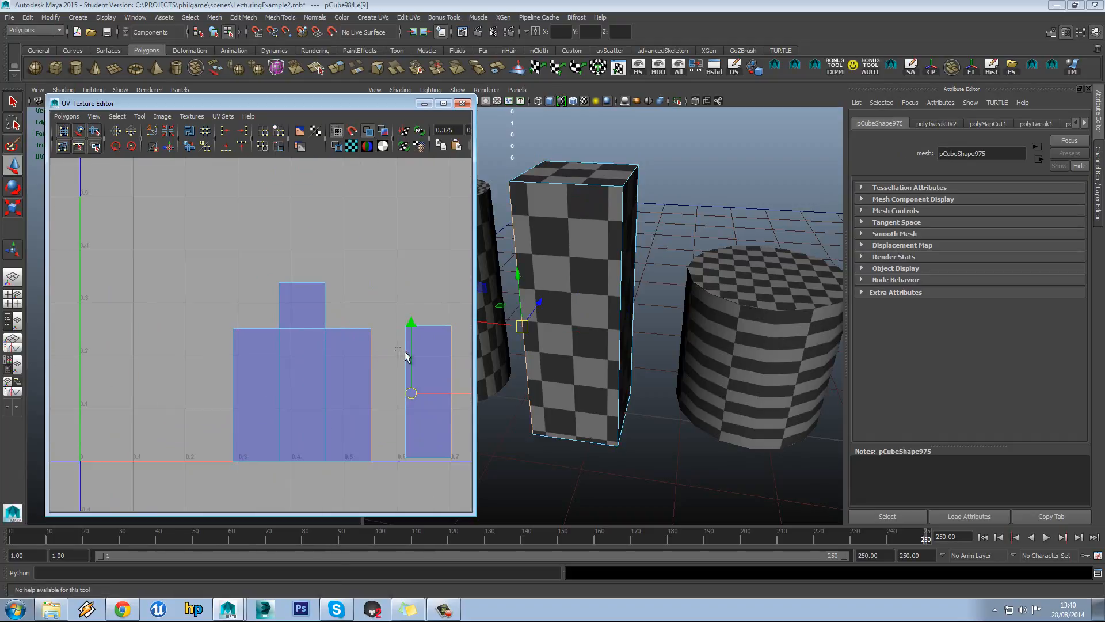
pyautogui.click(405, 355)
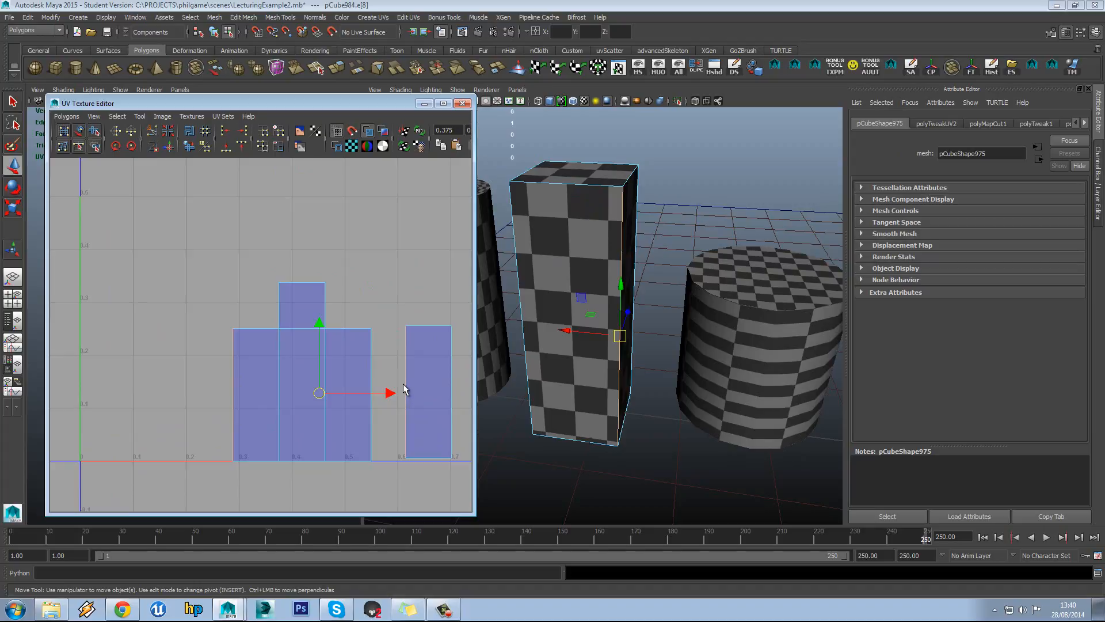
pyautogui.keyDown('alt'); pyautogui.moveTo(406, 369); pyautogui.dragTo(387, 378, button='middle'); pyautogui.keyUp('alt')
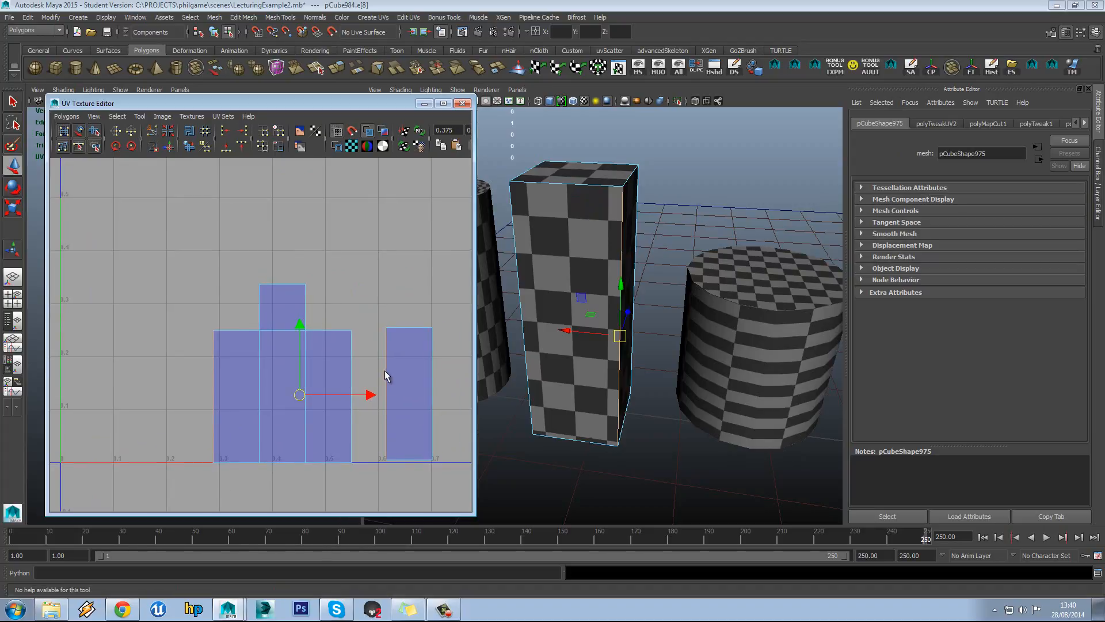
# Switch to Face mode and select the separated right shell
pyautogui.moveTo(393, 353); pyautogui.dragTo(403, 379, button='right')
pyautogui.click(411, 382)
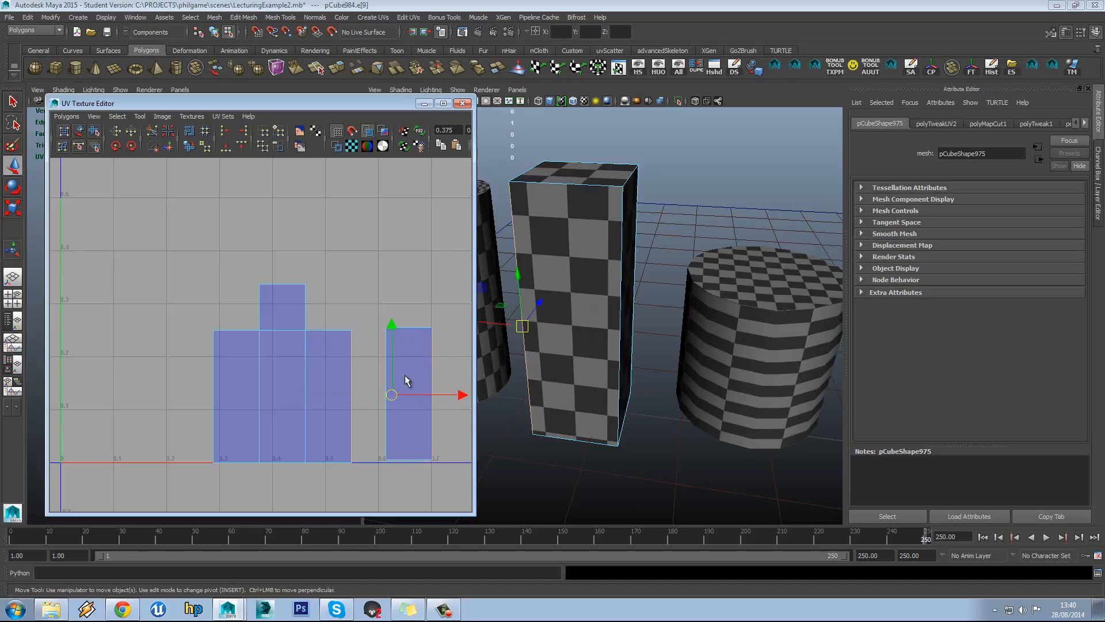
pyautogui.keyDown('alt'); pyautogui.moveTo(406, 377); pyautogui.dragTo(396, 370, button='middle'); pyautogui.keyUp('alt')
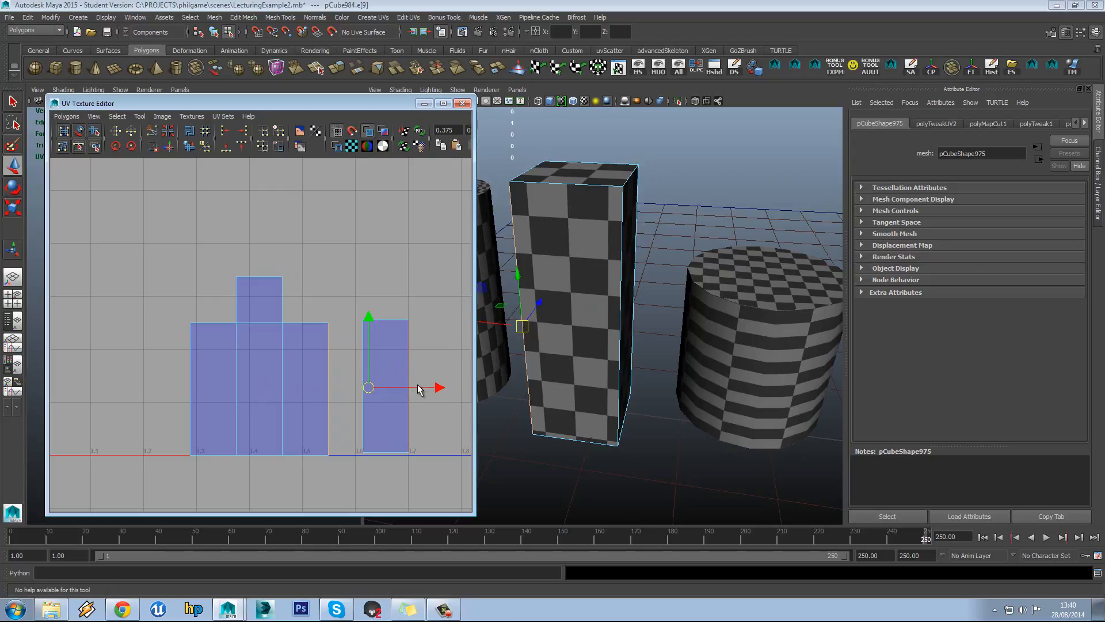
pyautogui.rightClick(400, 337)
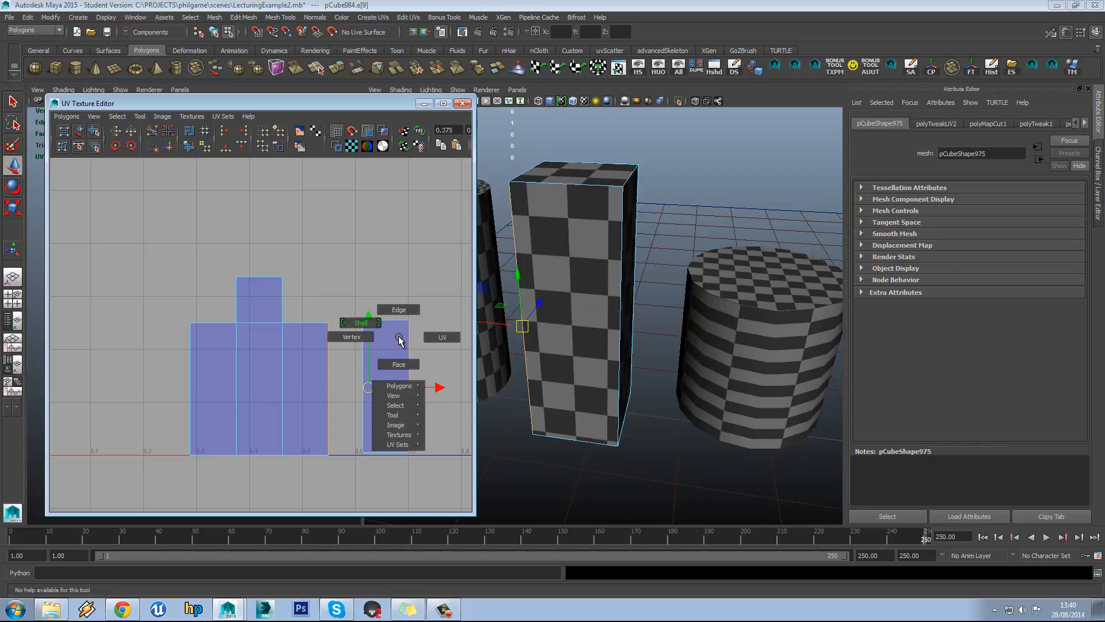
# Try moving the detached shell's right-edge UVs left, then undo the move
pyautogui.click(431, 337)
pyautogui.moveTo(430, 306); pyautogui.dragTo(423, 414)
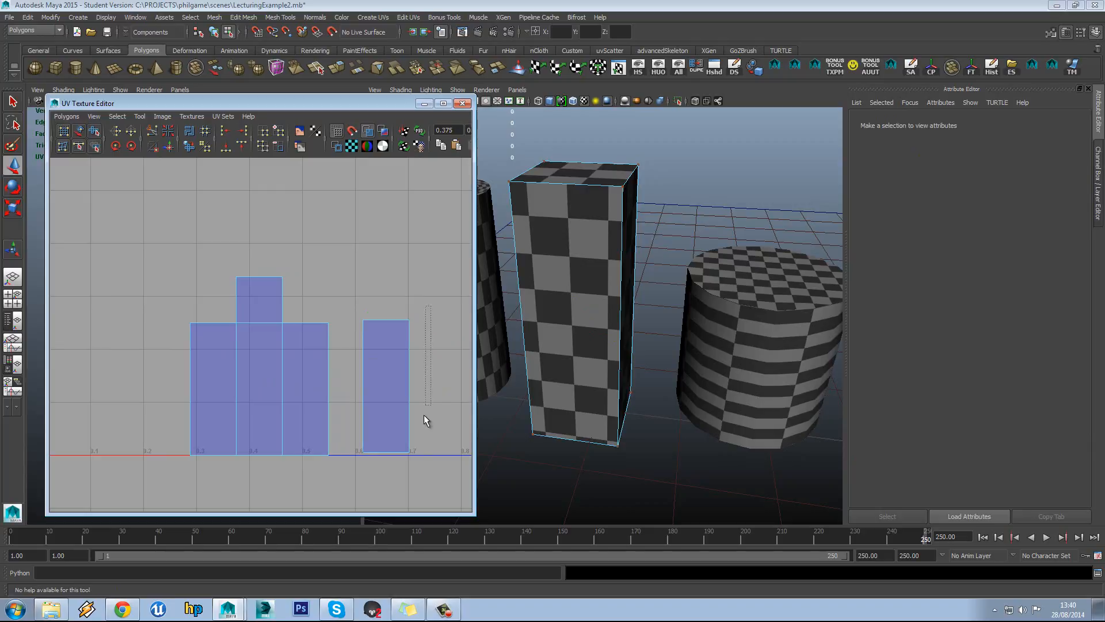
pyautogui.moveTo(393, 489); pyautogui.dragTo(394, 488)
pyautogui.moveTo(455, 386); pyautogui.dragTo(368, 392)
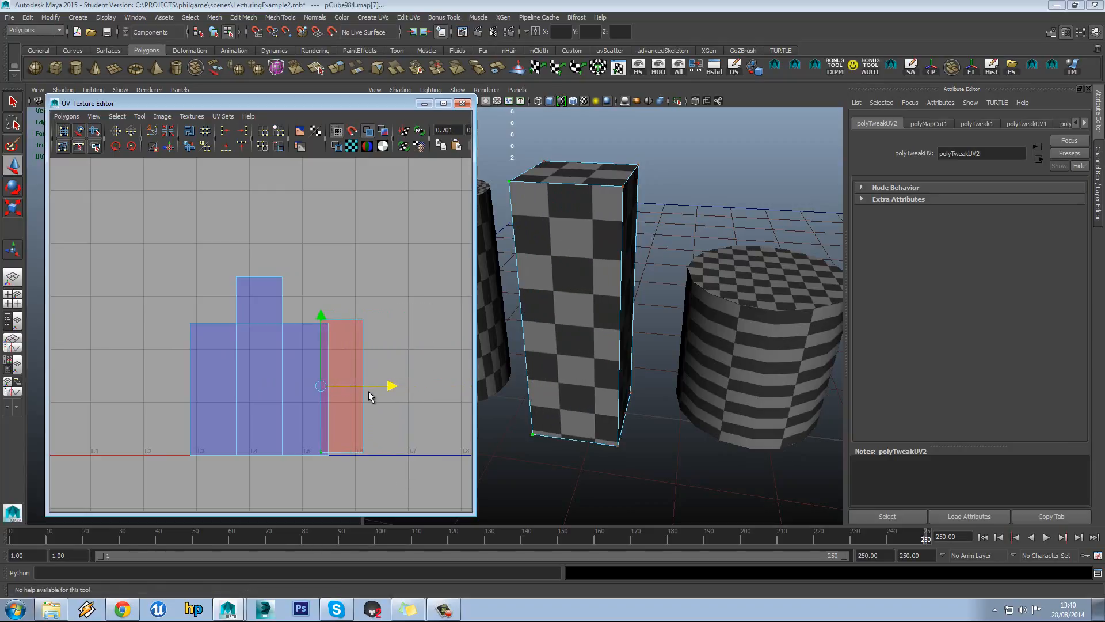
pyautogui.hotkey('ctrl', 'z')
# Select the detached shell's face, apply Flip U and Flip V, then deselect
pyautogui.rightClick(371, 383)
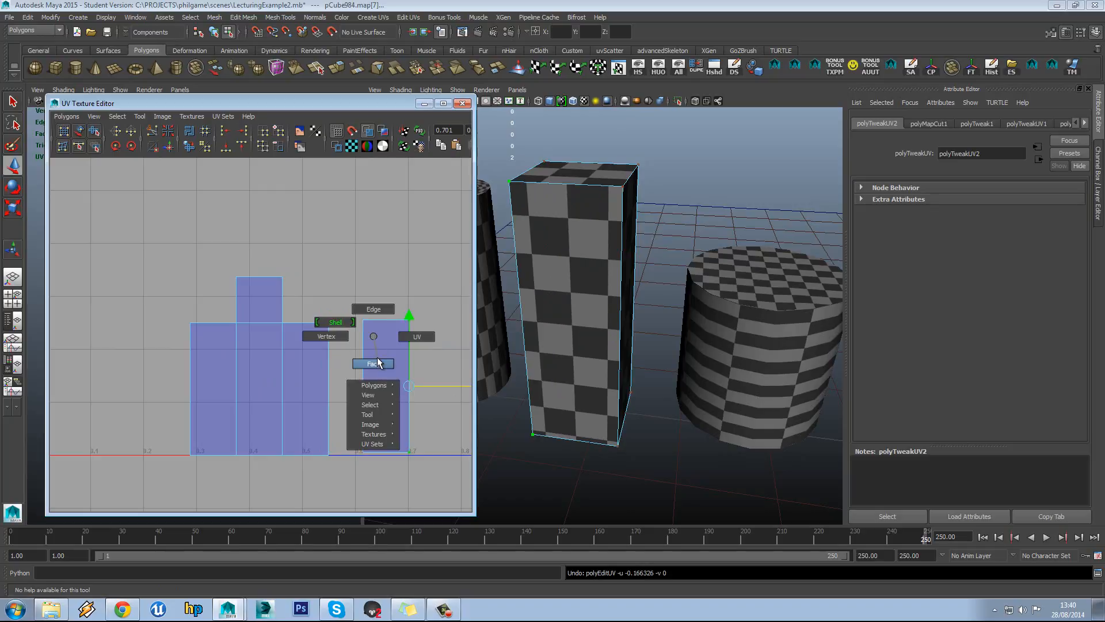
pyautogui.click(374, 340)
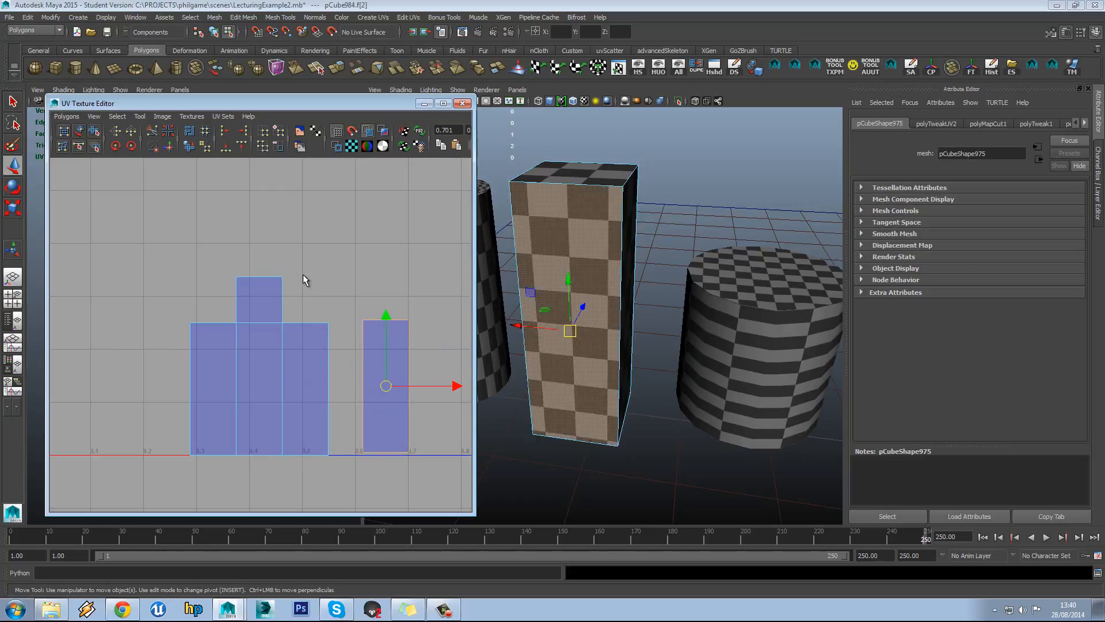
pyautogui.click(115, 135)
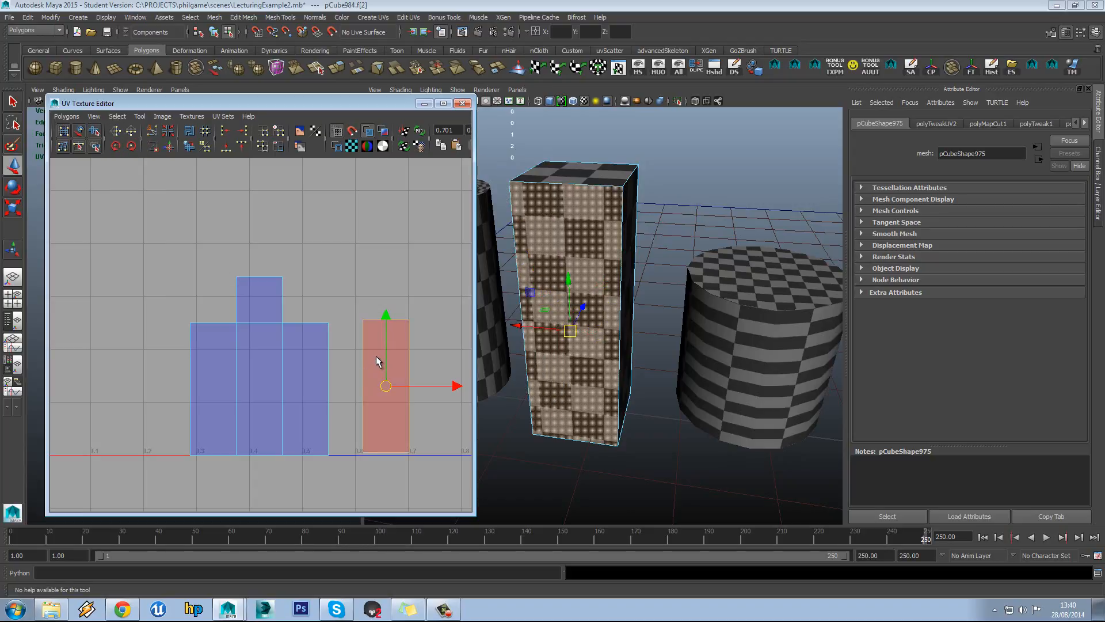
pyautogui.click(132, 133)
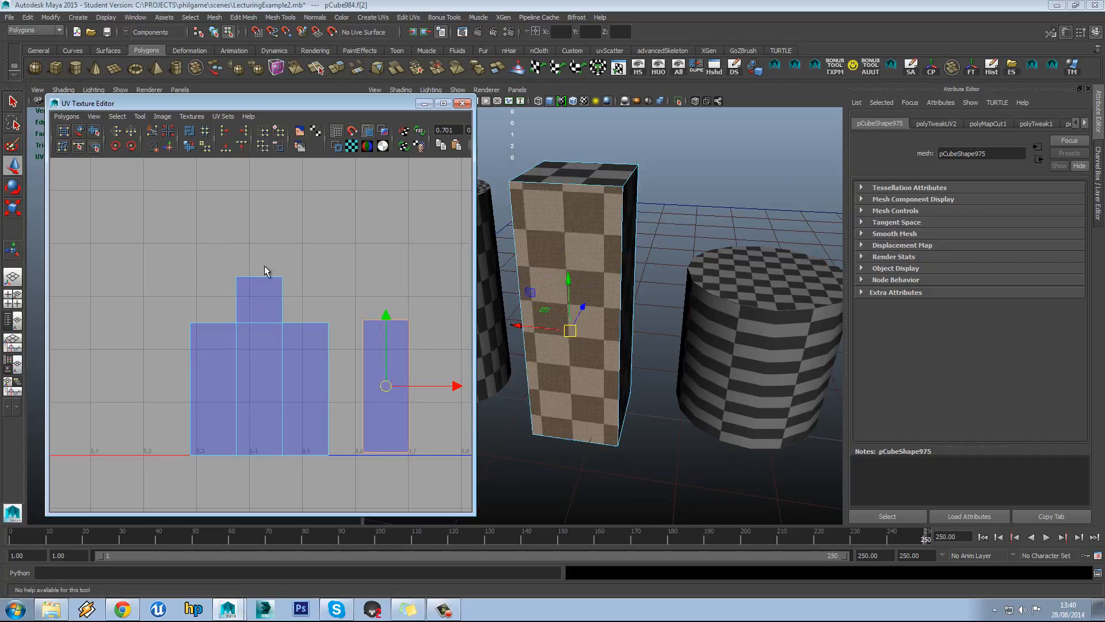
pyautogui.keyDown('alt'); pyautogui.moveTo(374, 321); pyautogui.dragTo(370, 306, button='middle'); pyautogui.keyUp('alt')
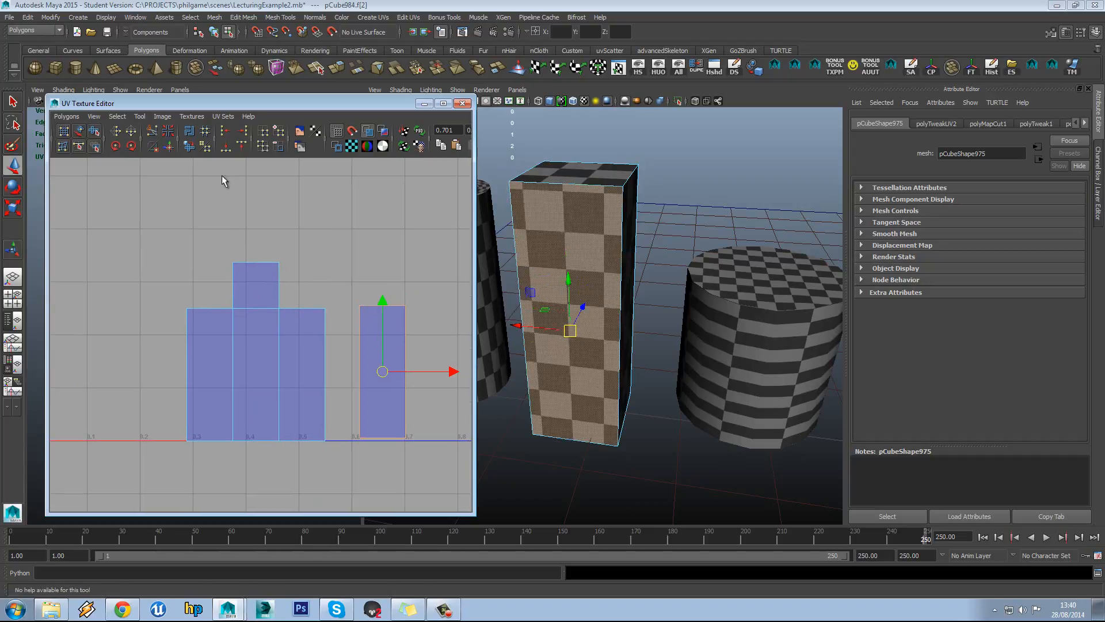
pyautogui.click(131, 132)
pyautogui.scroll(1, 381, 347)
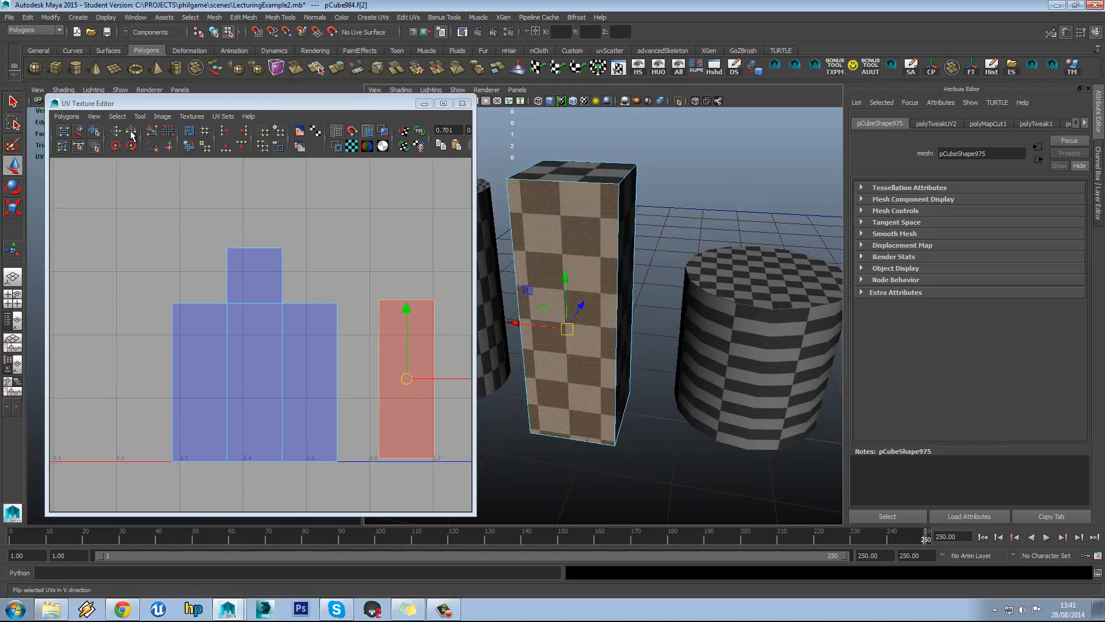
pyautogui.keyDown('alt'); pyautogui.moveTo(420, 320); pyautogui.dragTo(399, 316, button='middle'); pyautogui.keyUp('alt')
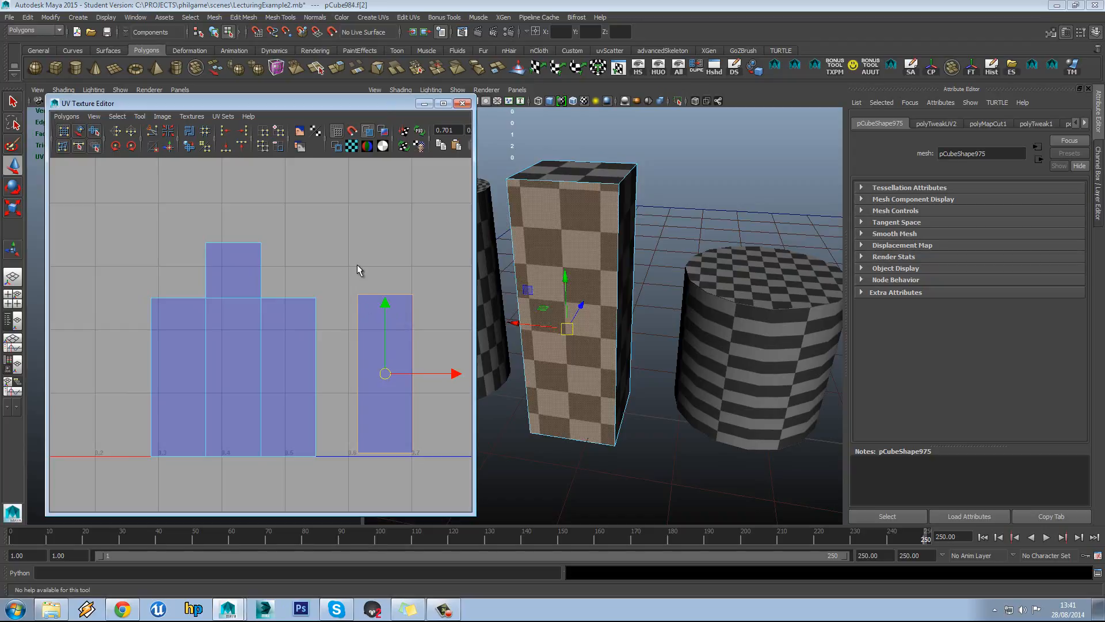
pyautogui.click(347, 340)
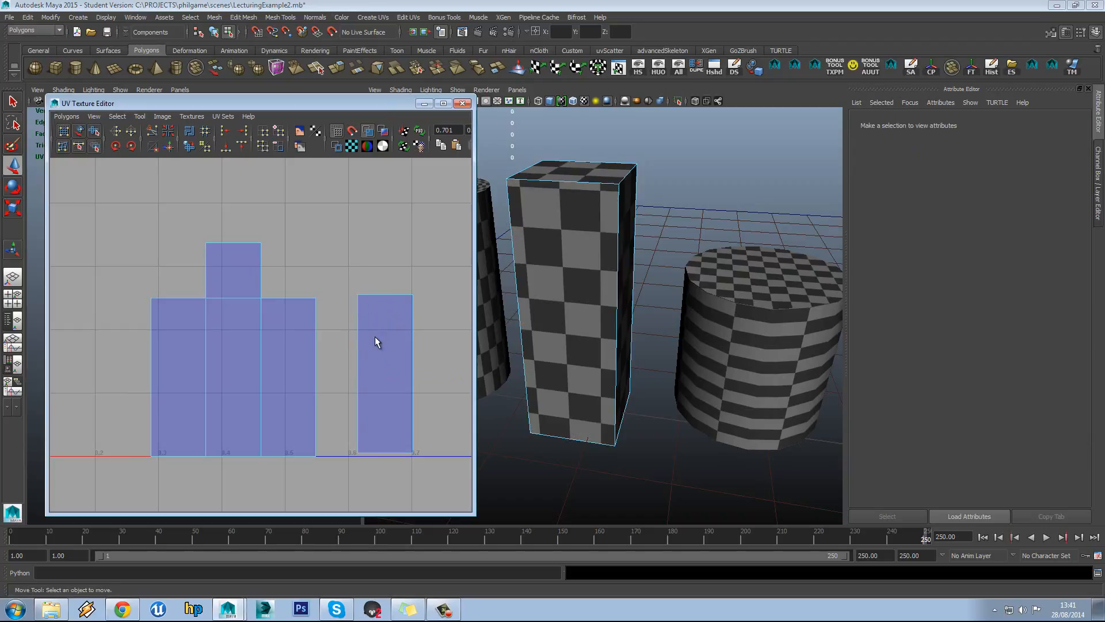
# Switch to Edge mode and select the right shell's edge to be joined
pyautogui.rightClick(367, 306)
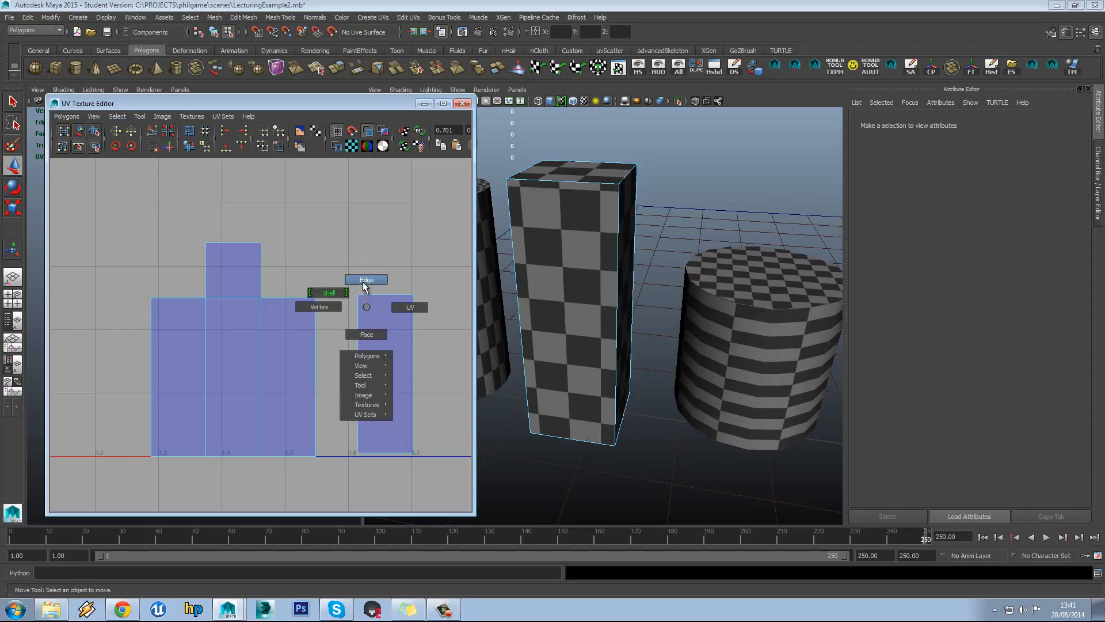
pyautogui.click(365, 281)
pyautogui.click(354, 322)
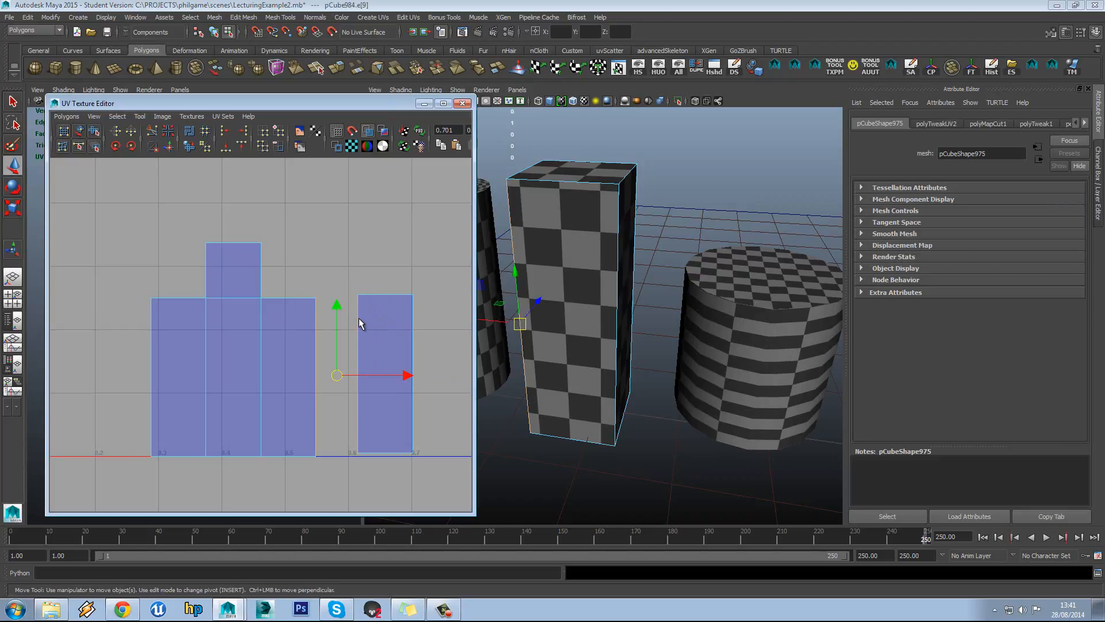
# Select corner UVs on both shells, then return to Edge mode with the Polygons menu open
pyautogui.rightClick(376, 321)
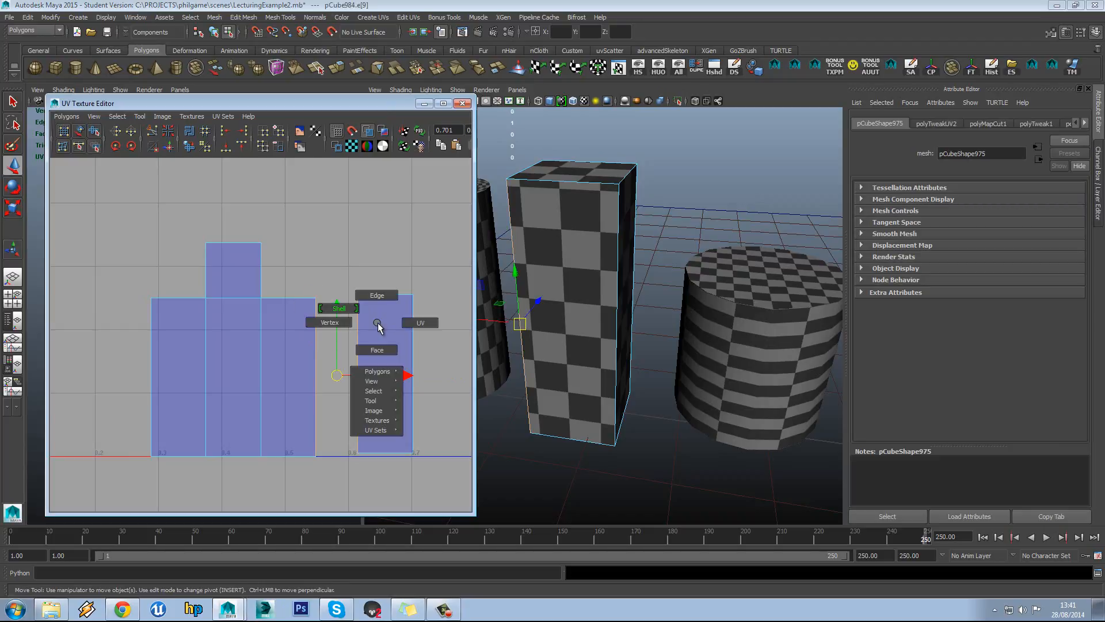
pyautogui.click(408, 319)
pyautogui.click(358, 295)
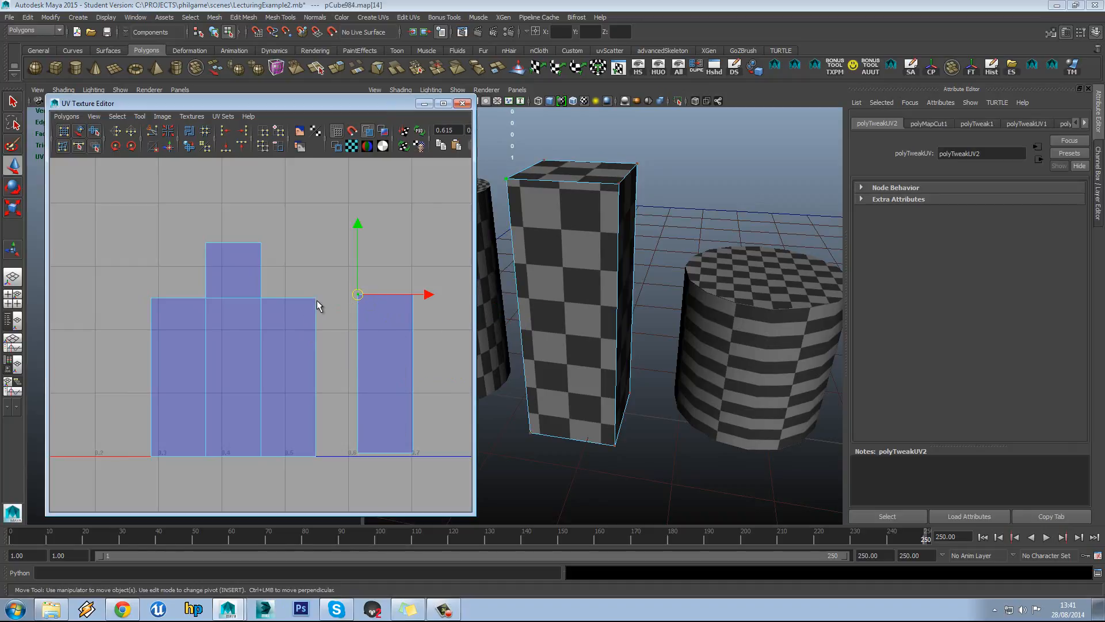
pyautogui.moveTo(325, 290); pyautogui.dragTo(306, 315)
pyautogui.moveTo(372, 289)
pyautogui.mouseDown()
pyautogui.moveTo(350, 311)
pyautogui.moveTo(314, 319)
pyautogui.moveTo(349, 306)
pyautogui.mouseUp()
pyautogui.moveTo(347, 475); pyautogui.dragTo(304, 472)
pyautogui.moveTo(379, 336); pyautogui.dragTo(377, 310, button='right')
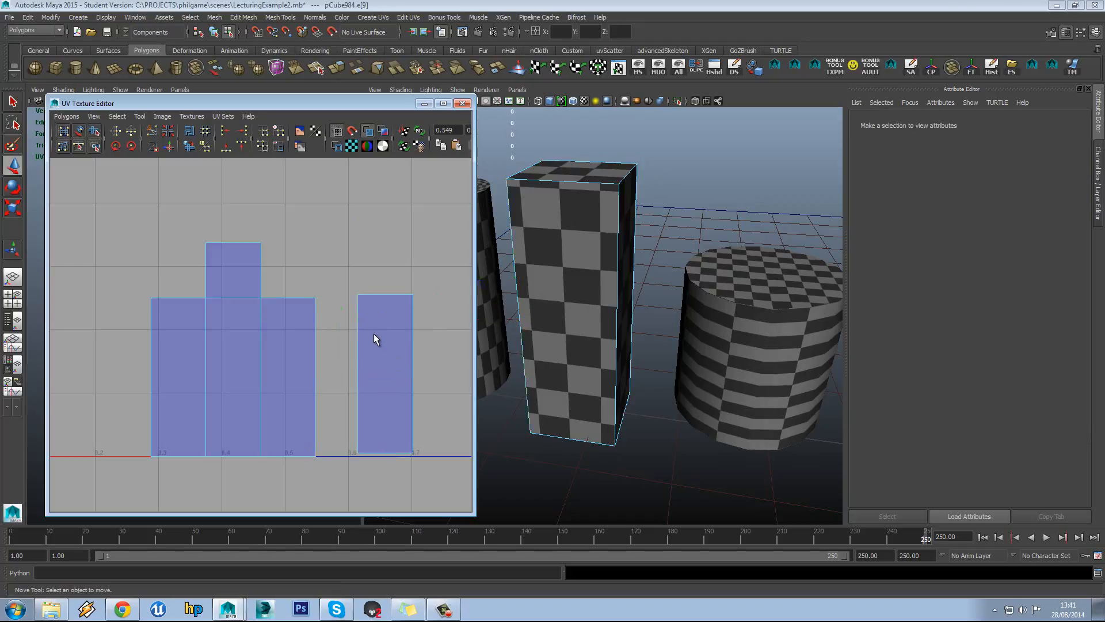
pyautogui.click(67, 117)
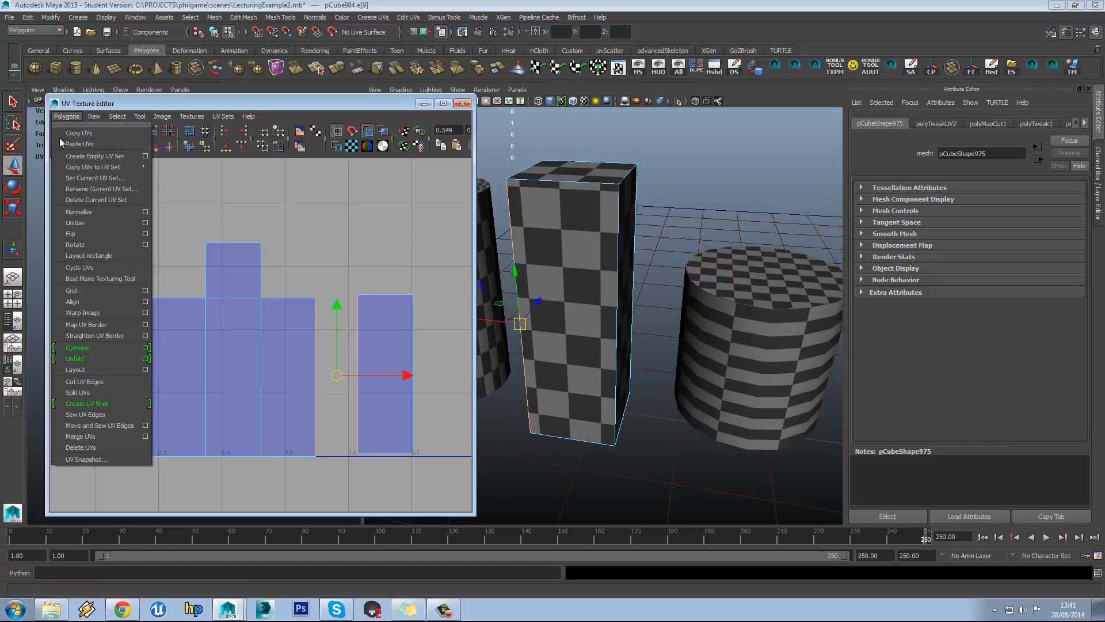
# Move and Sew UV Edges to join the detached side shell onto its neighbour
pyautogui.click(101, 423)
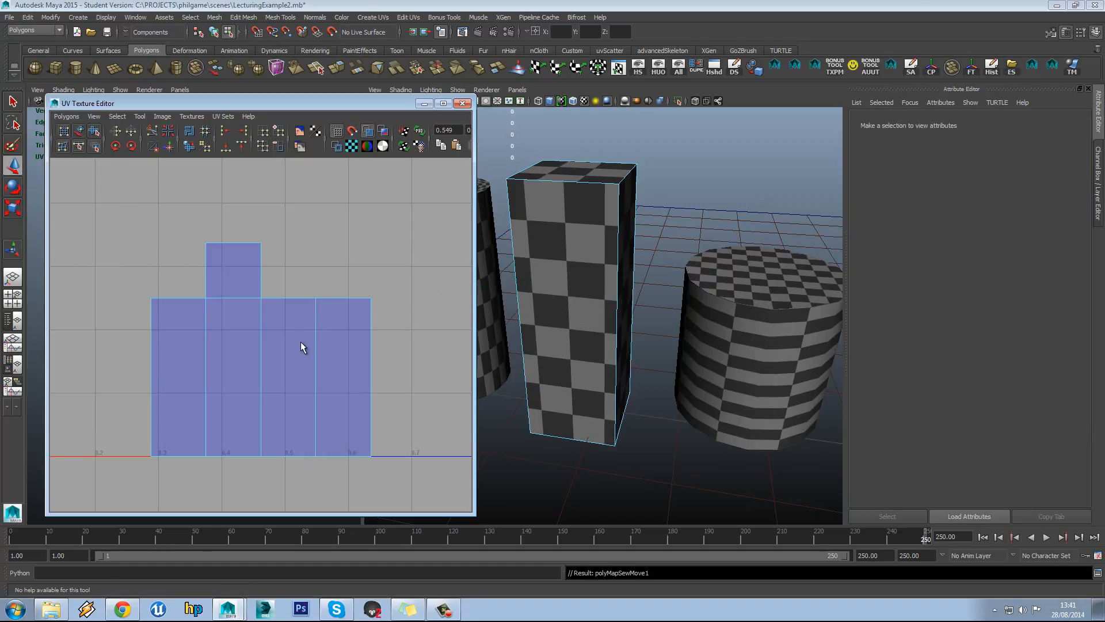
pyautogui.scroll(-4, 310, 339)
pyautogui.keyDown('alt'); pyautogui.moveTo(277, 268); pyautogui.dragTo(279, 320, button='middle'); pyautogui.keyUp('alt')
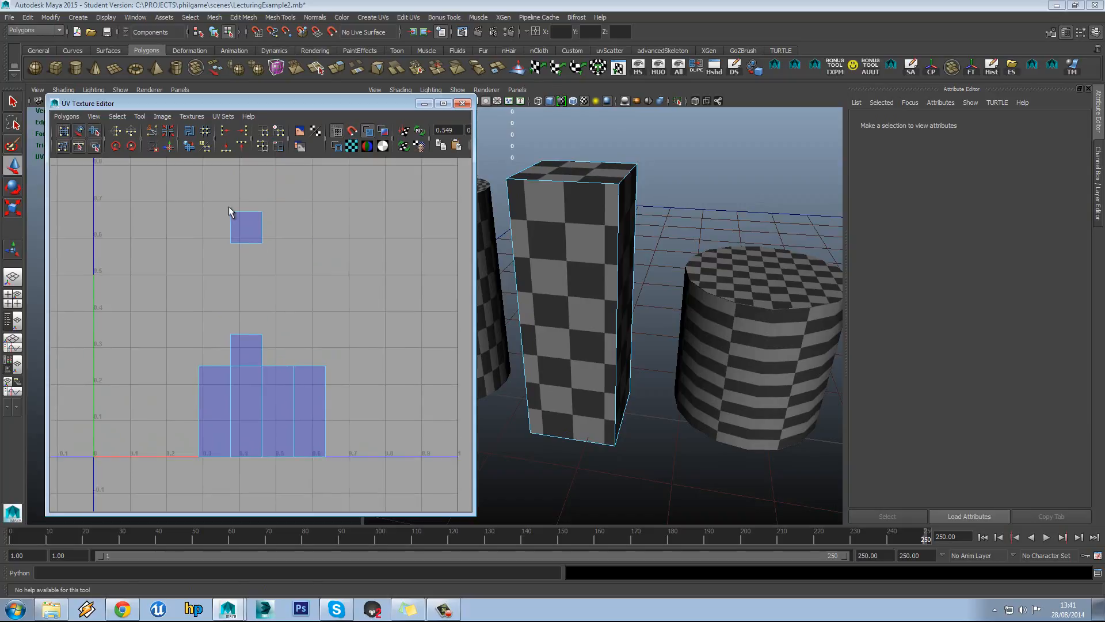
# Select the top shell's edge and move-and-sew it onto the main strip
pyautogui.moveTo(230, 207)
pyautogui.mouseDown(button='right')
pyautogui.moveTo(233, 223)
pyautogui.moveTo(236, 191)
pyautogui.mouseUp(button='right')
pyautogui.click(246, 212)
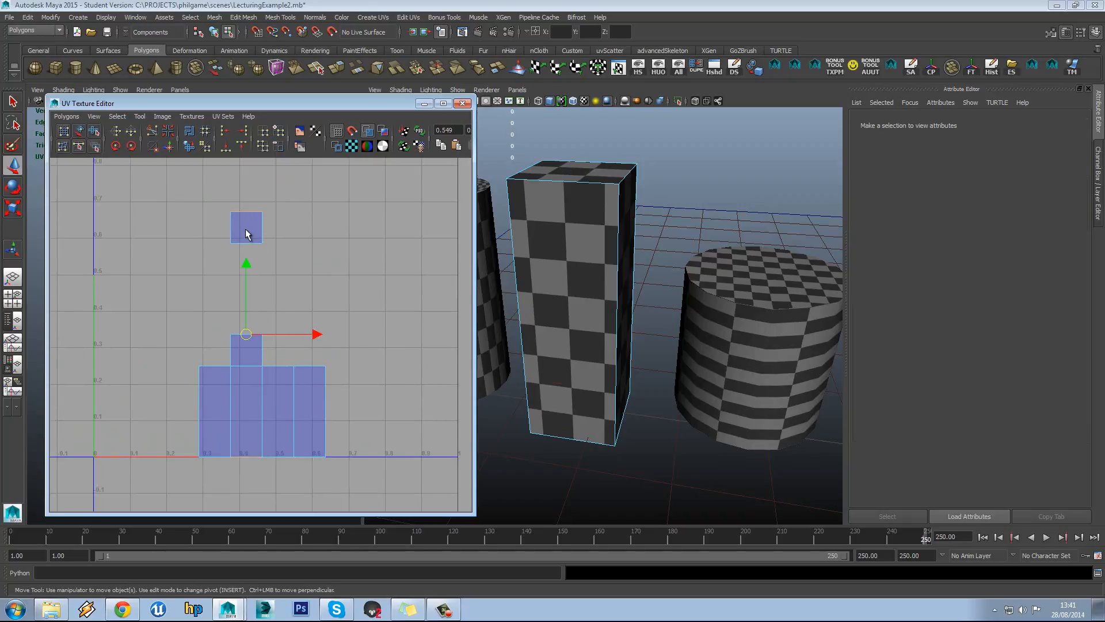
pyautogui.click(246, 198)
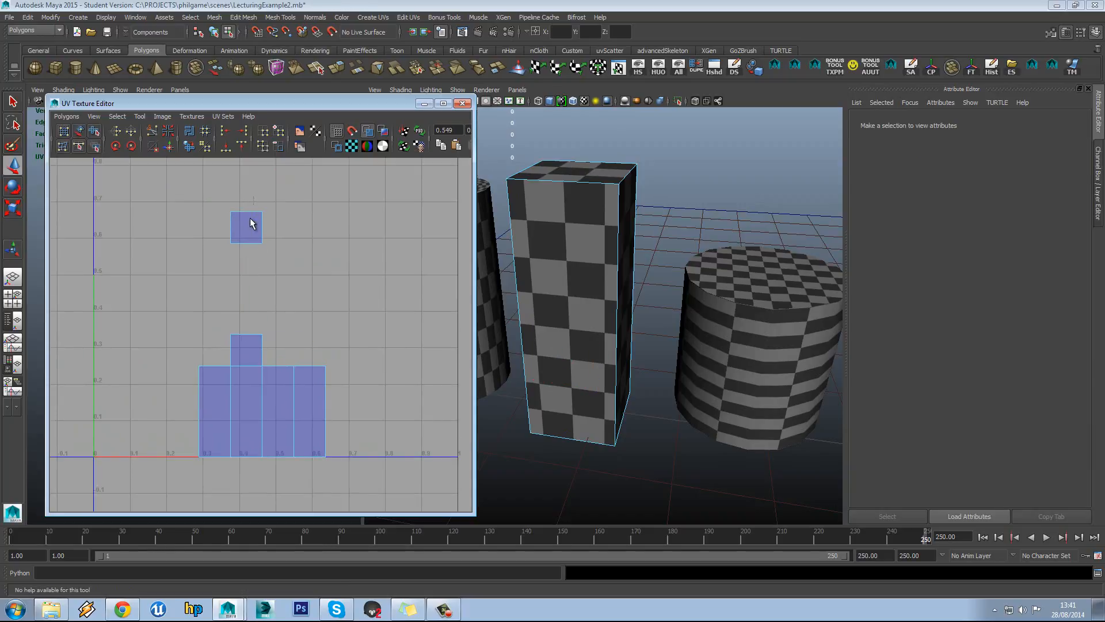
pyautogui.click(247, 211)
pyautogui.click(66, 116)
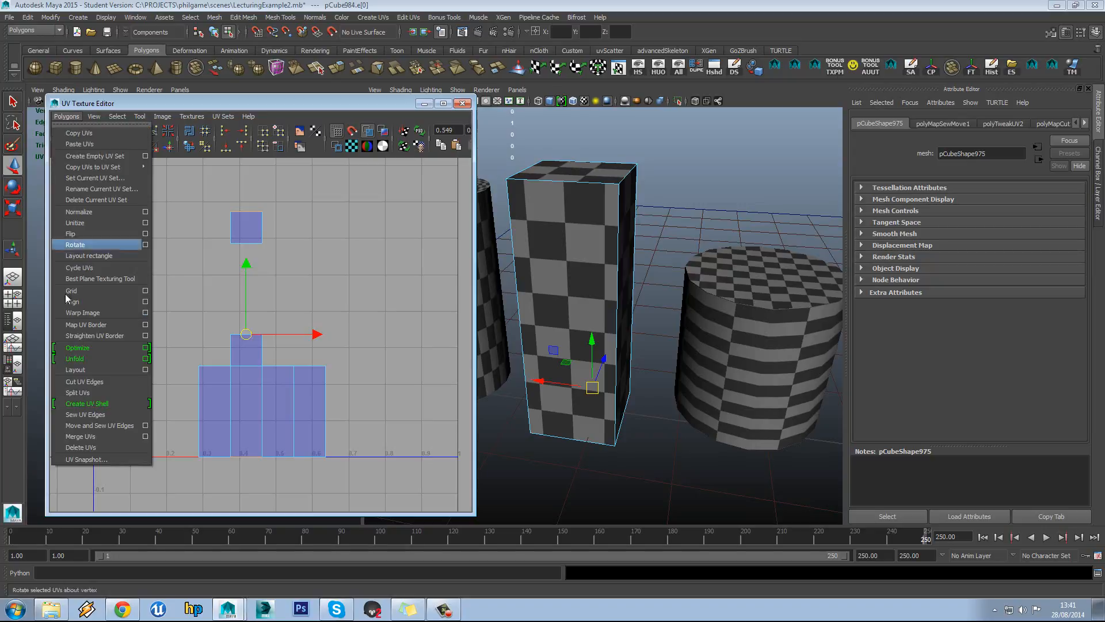
pyautogui.click(92, 427)
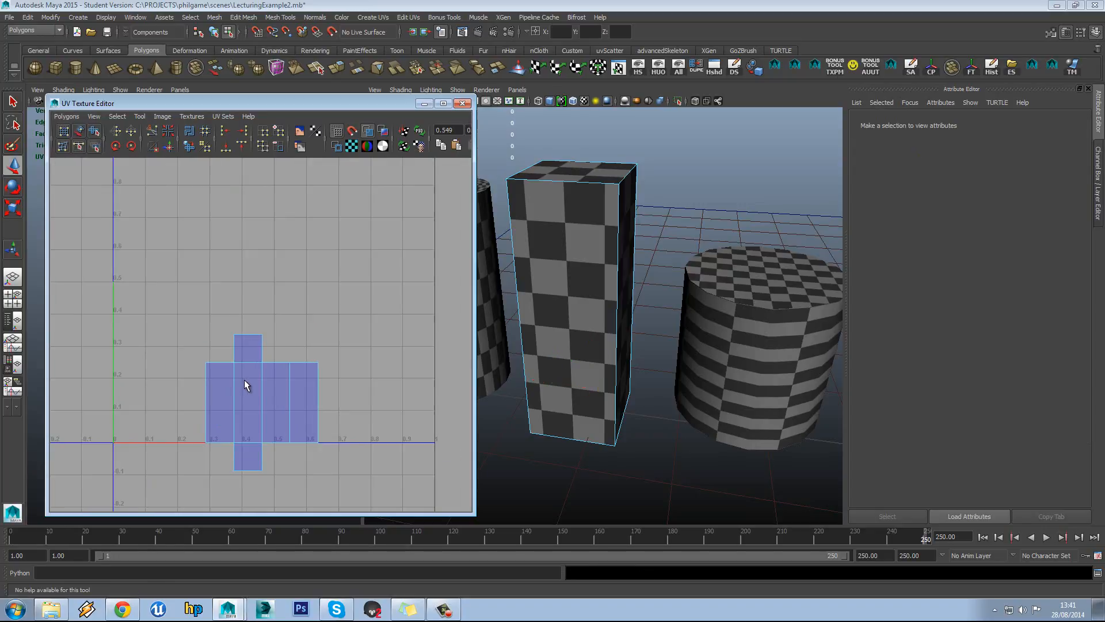
# Marquee-select all UVs of the cross-shaped shell and move it up-left toward the origin
pyautogui.keyDown('alt'); pyautogui.moveTo(244, 379); pyautogui.dragTo(260, 348, button='middle'); pyautogui.keyUp('alt')
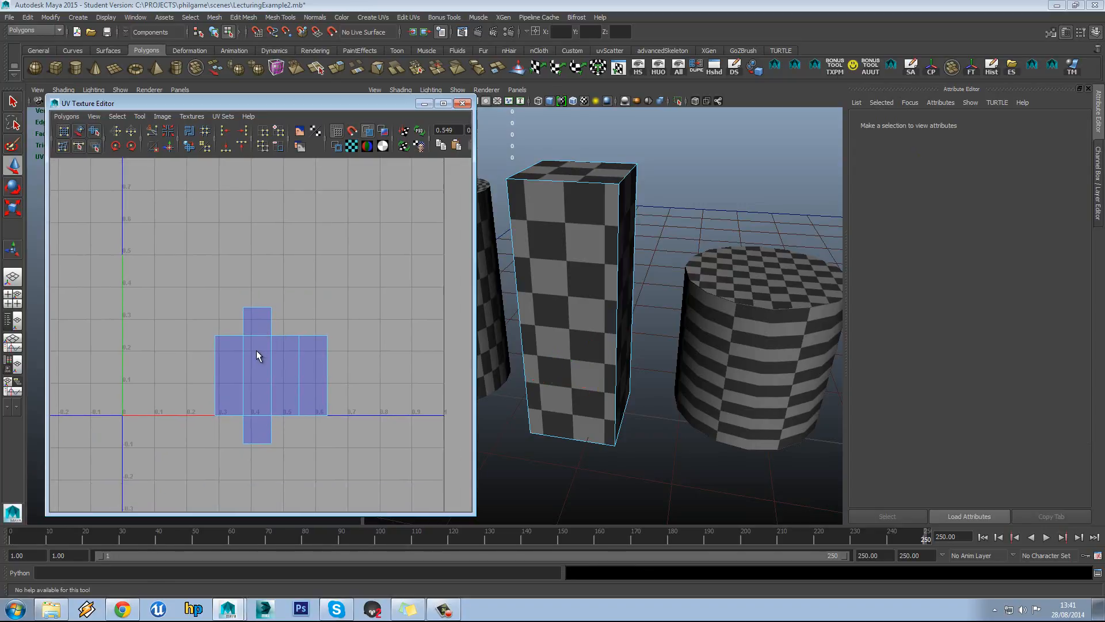
pyautogui.scroll(-1, 253, 354)
pyautogui.keyDown('alt'); pyautogui.moveTo(262, 339); pyautogui.dragTo(271, 368, button='middle'); pyautogui.keyUp('alt')
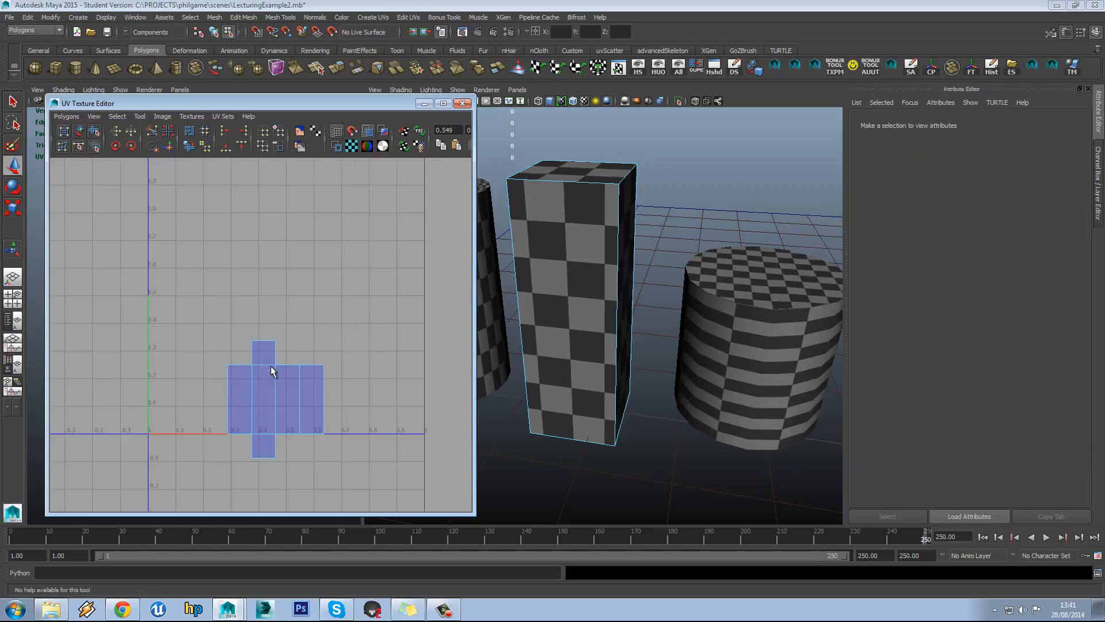
pyautogui.scroll(-1, 222, 247)
pyautogui.keyDown('alt'); pyautogui.moveTo(222, 247); pyautogui.dragTo(212, 271, button='middle'); pyautogui.keyUp('alt')
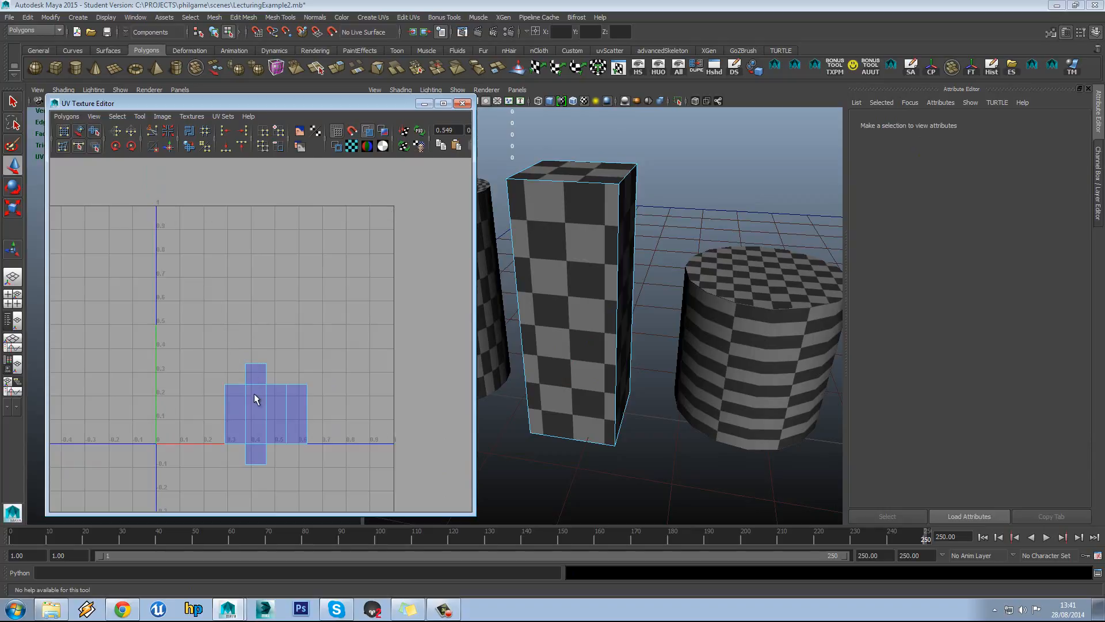
pyautogui.moveTo(261, 417); pyautogui.dragTo(299, 415, button='right')
pyautogui.moveTo(340, 484); pyautogui.dragTo(306, 451)
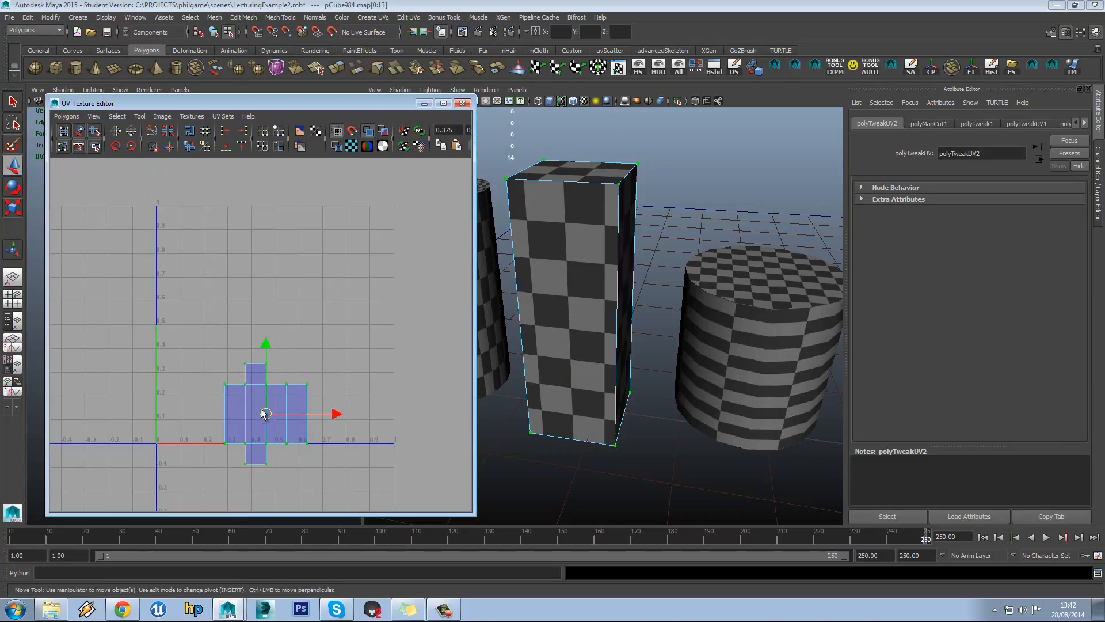
pyautogui.moveTo(261, 414); pyautogui.dragTo(207, 387)
# With the Move UV Shell Tool, drag the box's cross-shaped shell up to about V 0.5–0.9
pyautogui.keyDown('alt'); pyautogui.moveTo(234, 378); pyautogui.dragTo(249, 374, button='middle'); pyautogui.keyUp('alt')
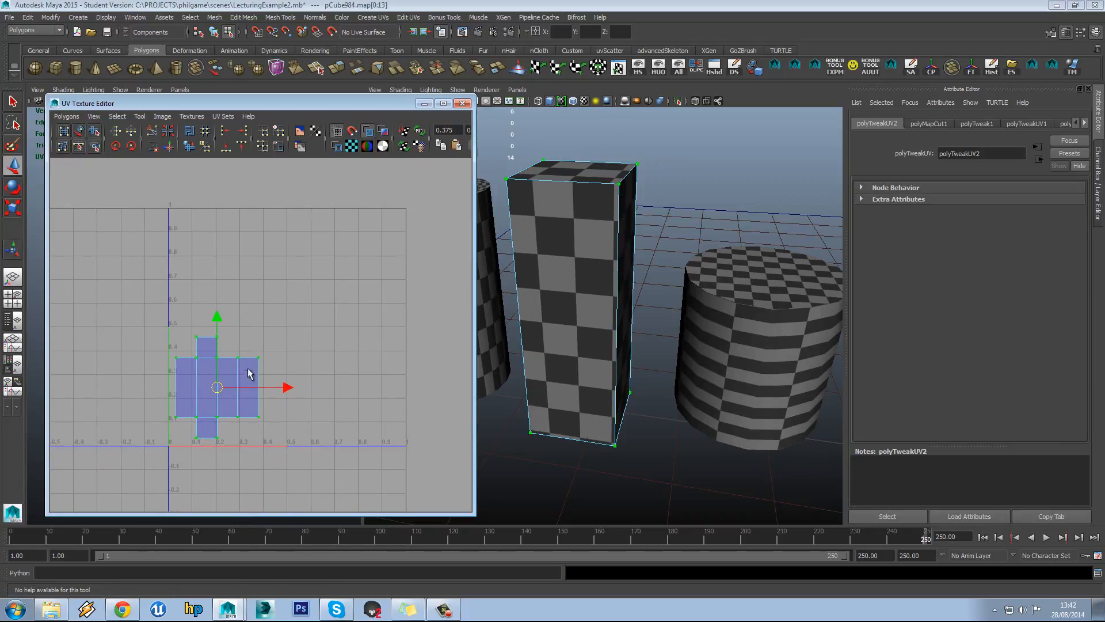
pyautogui.click(198, 261)
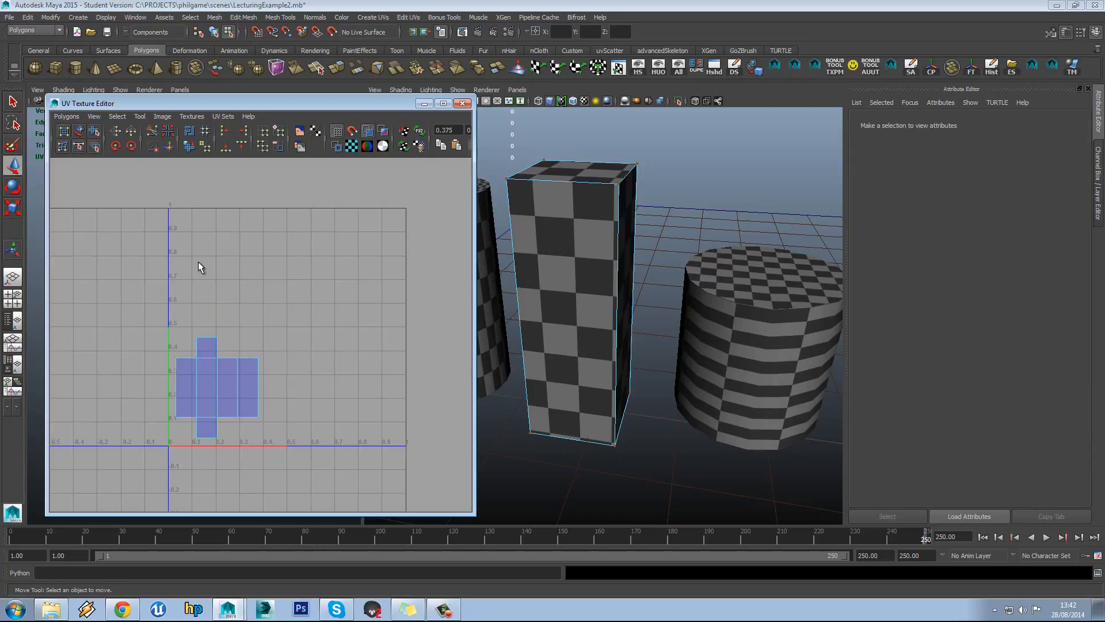
pyautogui.click(140, 117)
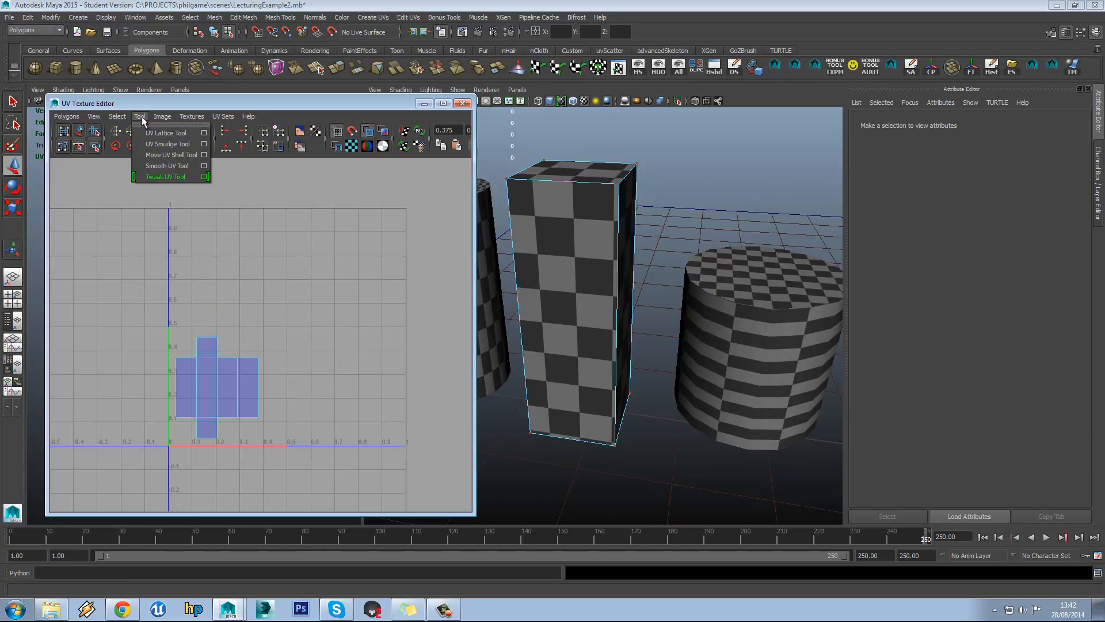
pyautogui.click(174, 156)
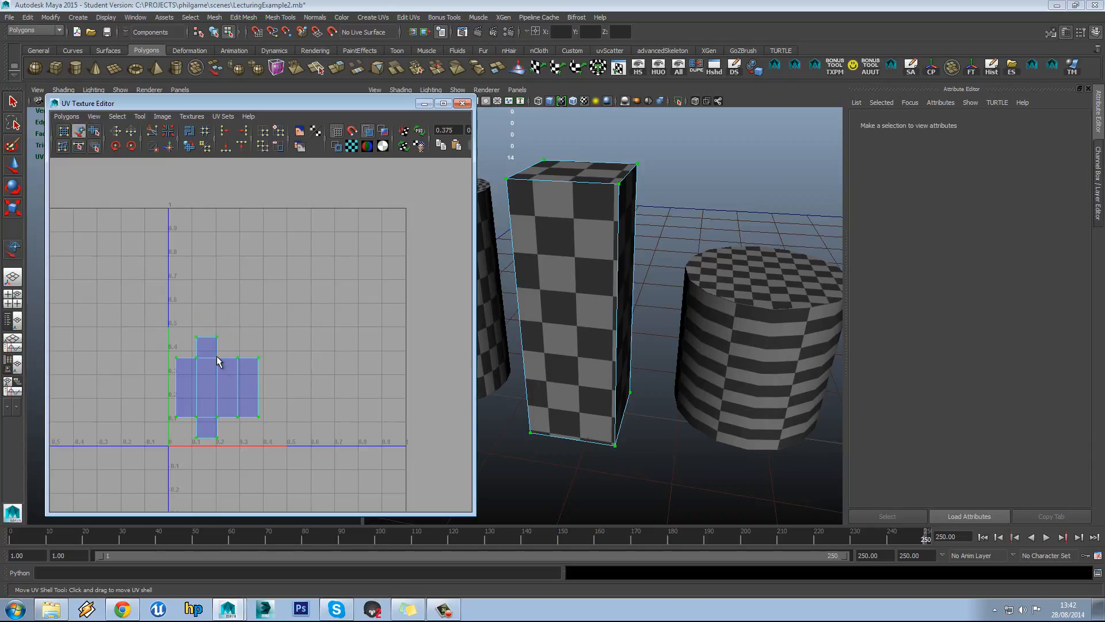
pyautogui.moveTo(217, 381); pyautogui.dragTo(219, 264)
pyautogui.click(321, 363)
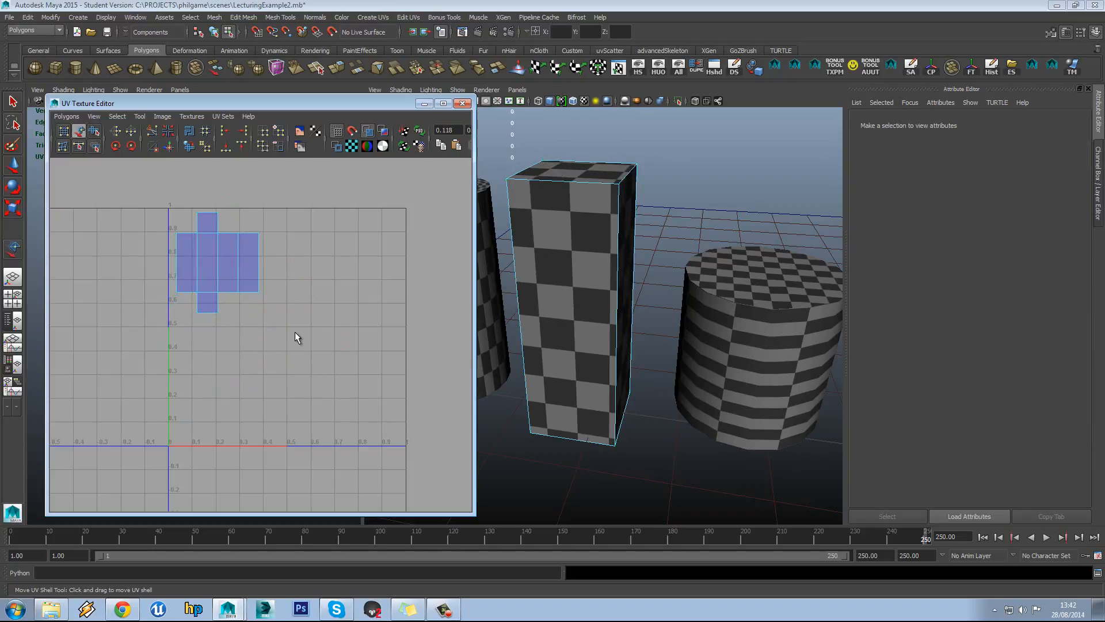
# Orbit and pan the 3D view, then return to Object Mode
pyautogui.keyDown('alt'); pyautogui.moveTo(496, 295); pyautogui.dragTo(596, 296); pyautogui.keyUp('alt')
pyautogui.keyDown('alt'); pyautogui.moveTo(620, 266); pyautogui.dragTo(680, 264, button='middle'); pyautogui.keyUp('alt')
pyautogui.moveTo(679, 230); pyautogui.dragTo(685, 229, button='right')
# Select the cylinder and orbit and zoom around the box and cylinder
pyautogui.click(685, 231)
pyautogui.click(607, 288)
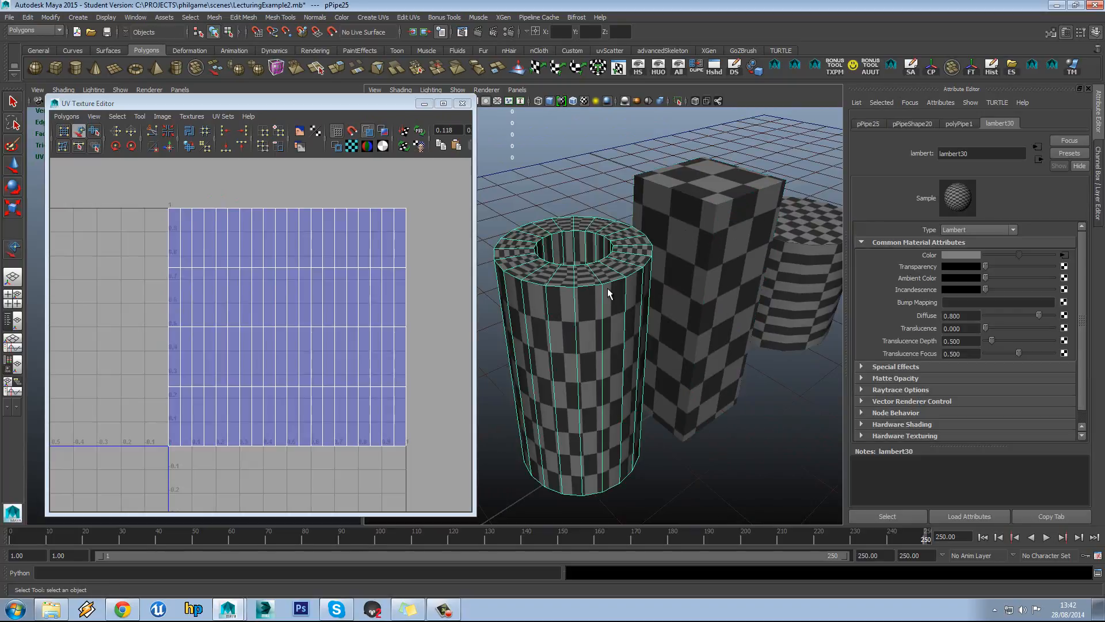
pyautogui.keyDown('alt'); pyautogui.moveTo(650, 286); pyautogui.dragTo(483, 301, button='middle'); pyautogui.keyUp('alt')
pyautogui.click(661, 287)
pyautogui.keyDown('alt'); pyautogui.moveTo(289, 252); pyautogui.dragTo(258, 232, button='middle'); pyautogui.keyUp('alt')
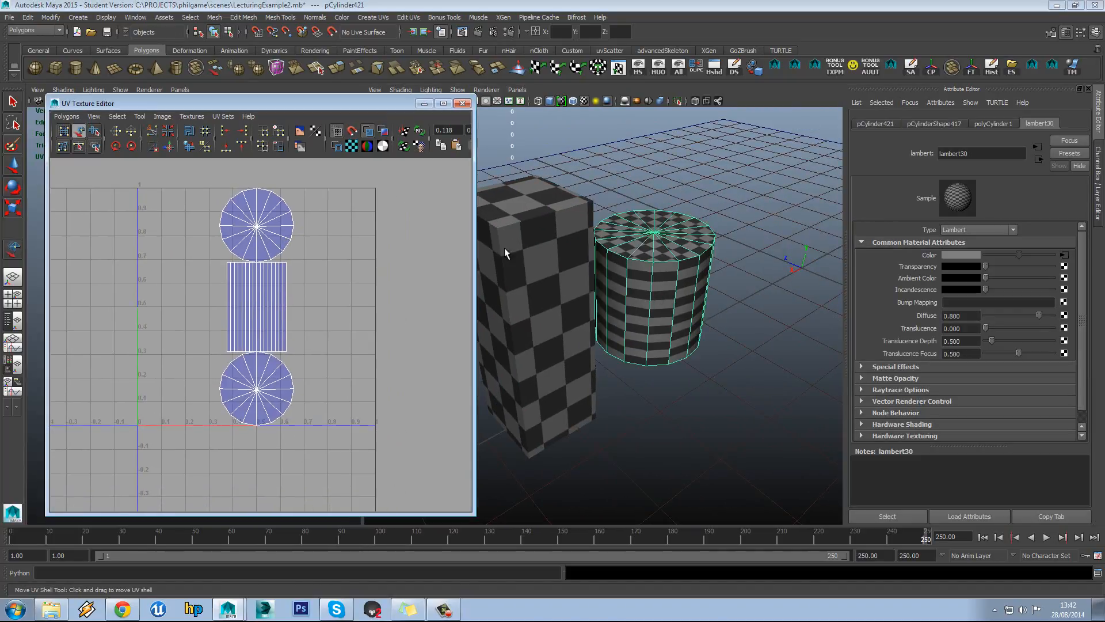
pyautogui.keyDown('alt'); pyautogui.moveTo(656, 264); pyautogui.dragTo(550, 266); pyautogui.keyUp('alt')
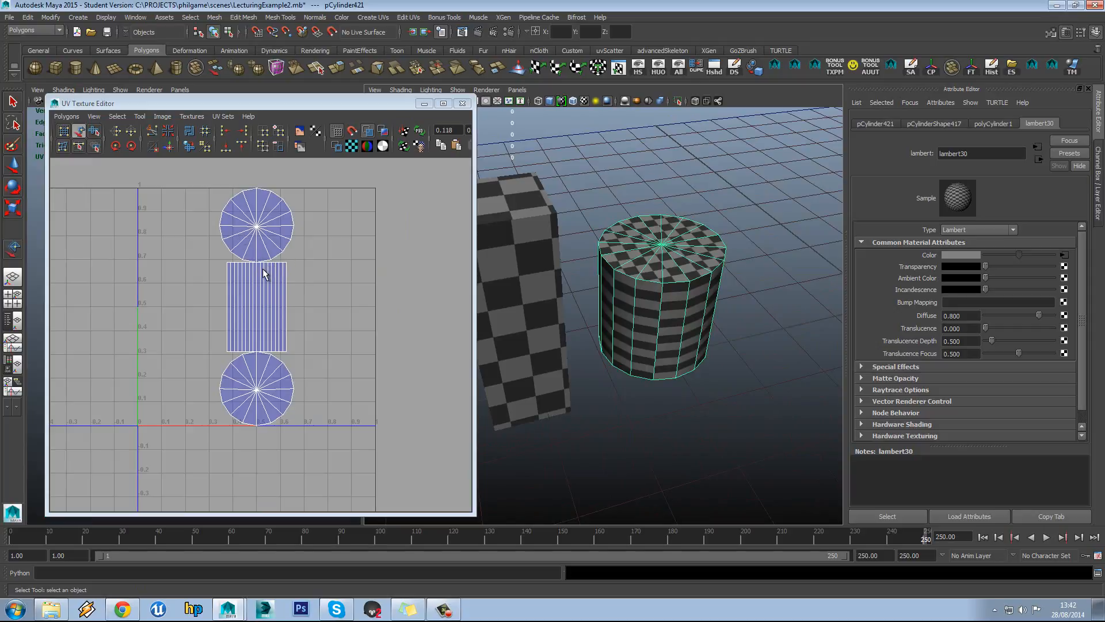
pyautogui.scroll(5, 673, 337)
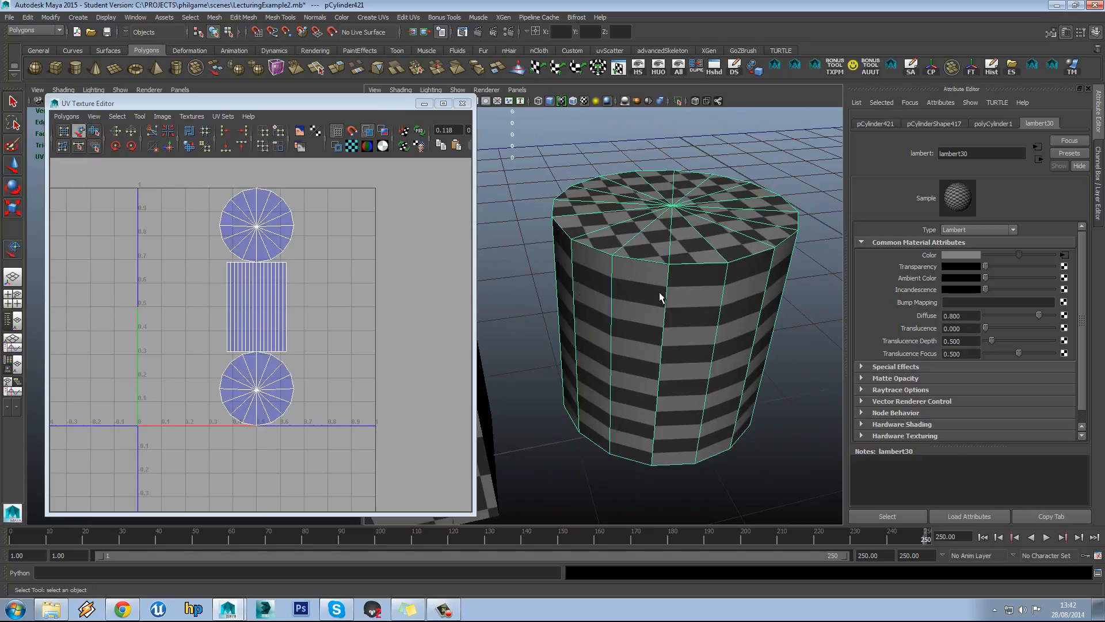
# Reselect the cylinder from a top-down view so its UVs show in the editor
pyautogui.click(533, 267)
pyautogui.keyDown('alt'); pyautogui.moveTo(533, 267); pyautogui.dragTo(633, 267); pyautogui.keyUp('alt')
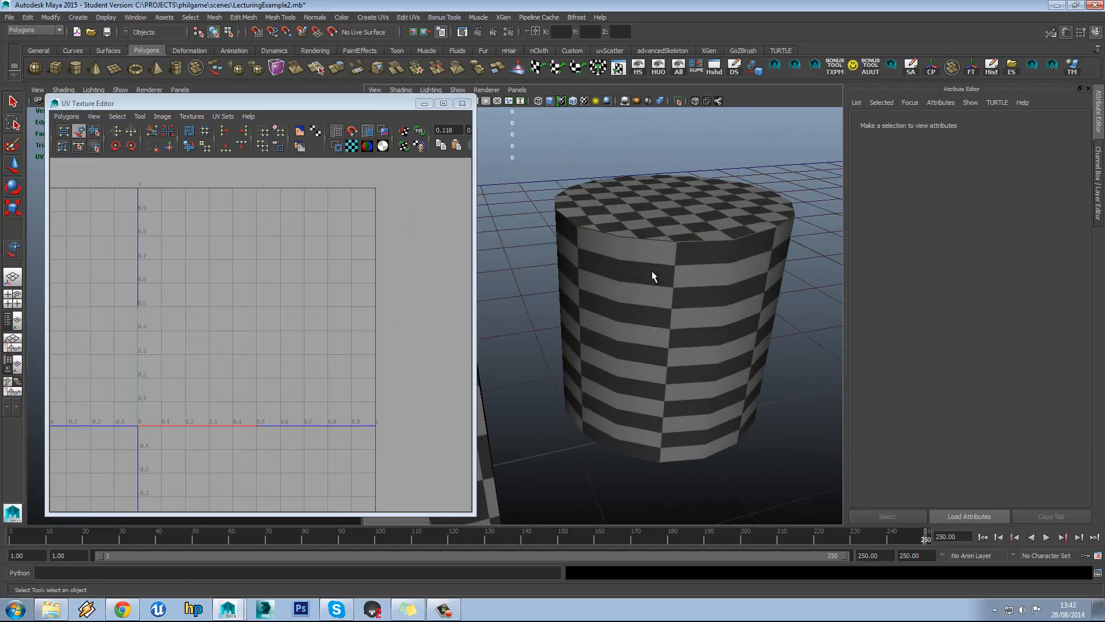
pyautogui.keyDown('alt'); pyautogui.moveTo(745, 253); pyautogui.dragTo(668, 278); pyautogui.keyUp('alt')
pyautogui.click(709, 280)
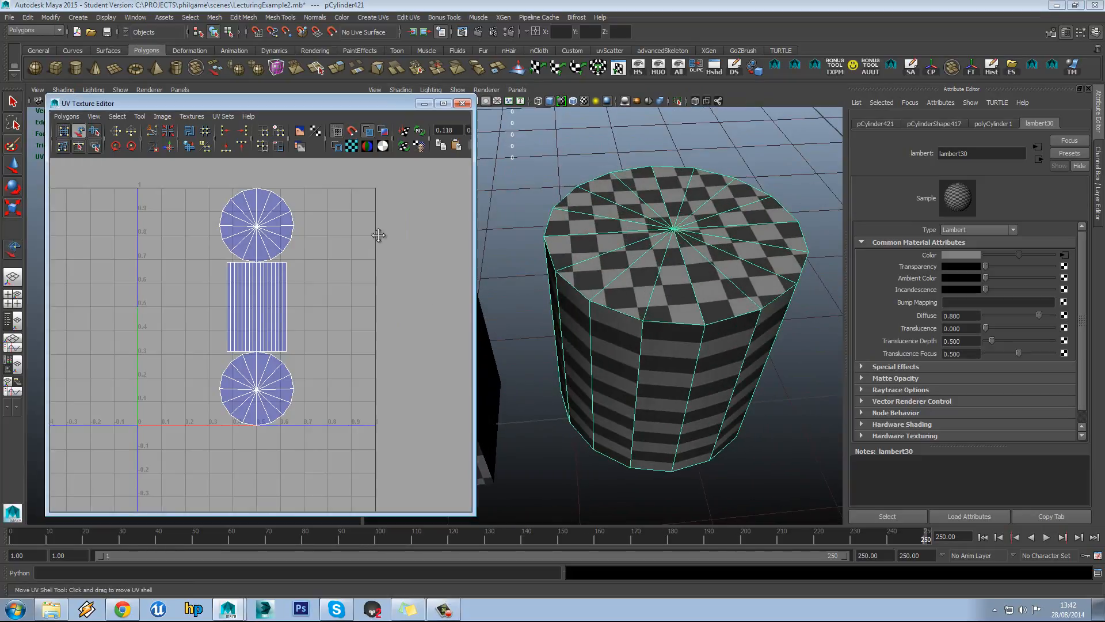
pyautogui.keyDown('alt'); pyautogui.moveTo(381, 235); pyautogui.dragTo(386, 315, button='middle'); pyautogui.keyUp('alt')
pyautogui.scroll(8, 319, 344)
pyautogui.keyDown('alt'); pyautogui.moveTo(253, 350); pyautogui.dragTo(283, 307, button='middle'); pyautogui.keyUp('alt')
# Switch to UV component mode and marquee-select both cap shells and the side strip
pyautogui.moveTo(616, 279); pyautogui.dragTo(617, 249, button='right')
pyautogui.click(612, 318)
pyautogui.scroll(-4, 291, 374)
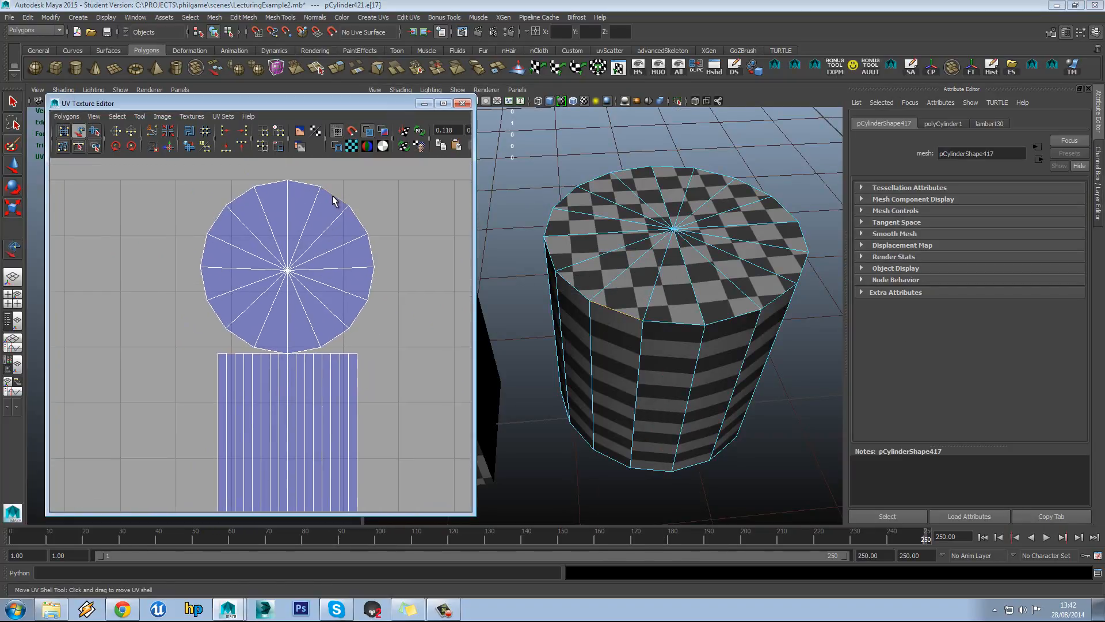
pyautogui.scroll(2, 233, 355)
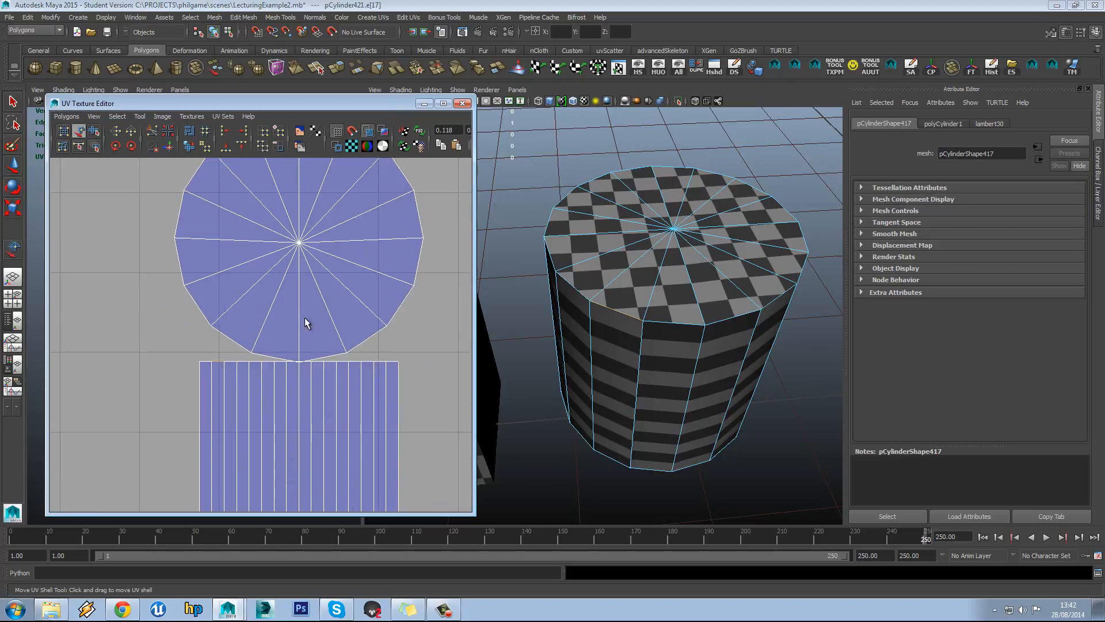
pyautogui.keyDown('alt'); pyautogui.moveTo(305, 318); pyautogui.dragTo(305, 367, button='middle'); pyautogui.keyUp('alt')
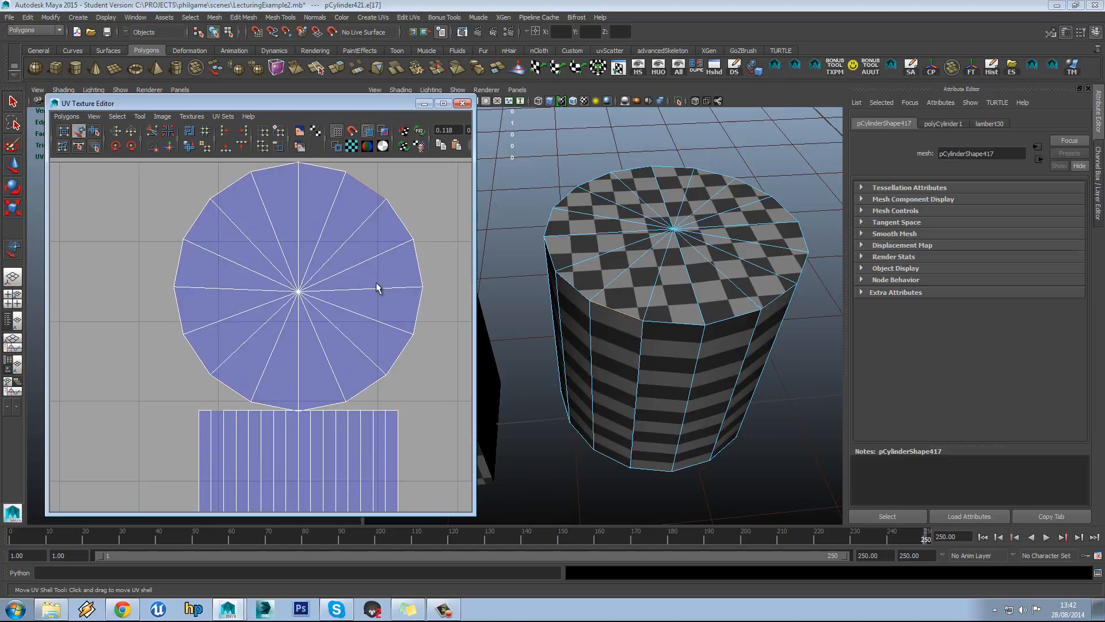
pyautogui.scroll(-7, 322, 259)
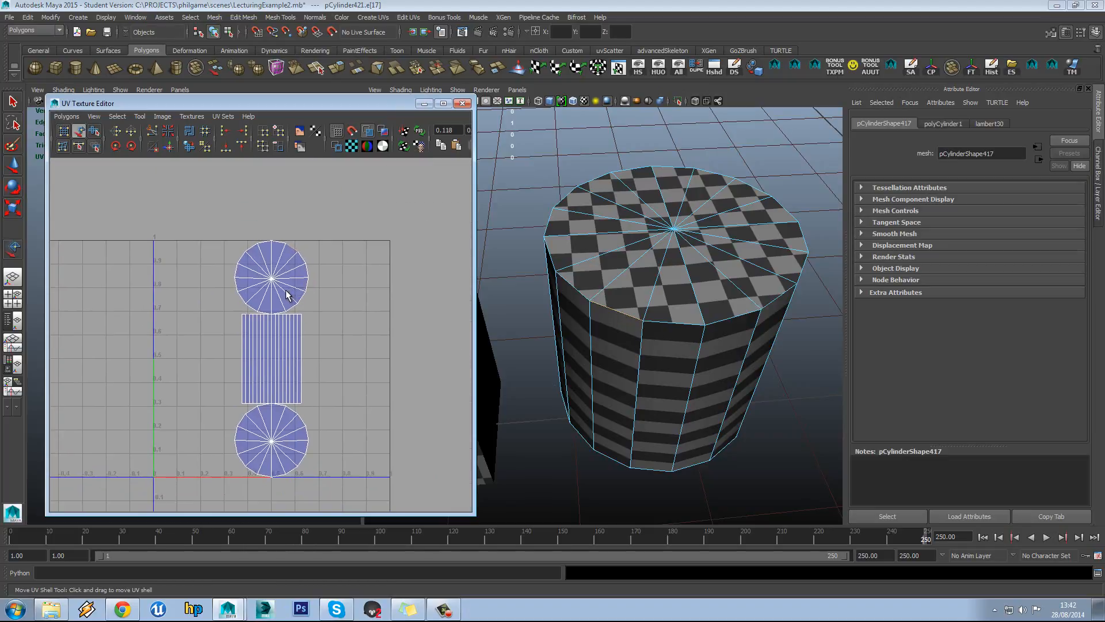
pyautogui.scroll(1, 286, 293)
pyautogui.moveTo(274, 264); pyautogui.dragTo(276, 294, button='right')
pyautogui.moveTo(350, 195); pyautogui.dragTo(178, 548)
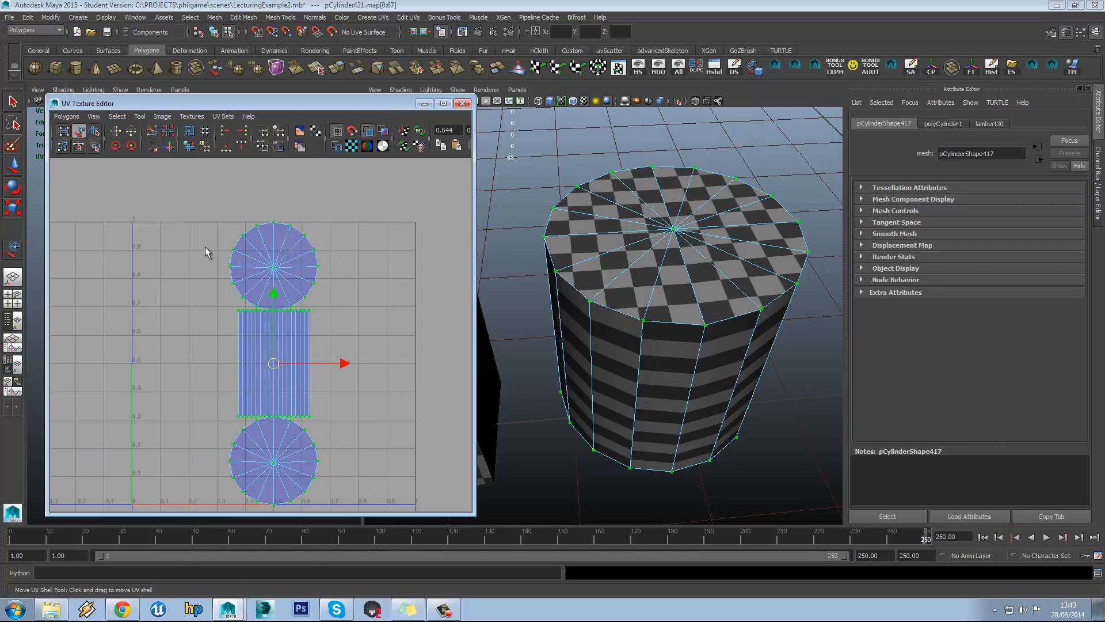
# Unfold all of the cylinder's selected UVs, undoing accidental deselections
pyautogui.moveTo(205, 244); pyautogui.dragTo(241, 242, button='right')
pyautogui.moveTo(182, 521); pyautogui.dragTo(177, 531)
pyautogui.click(190, 147)
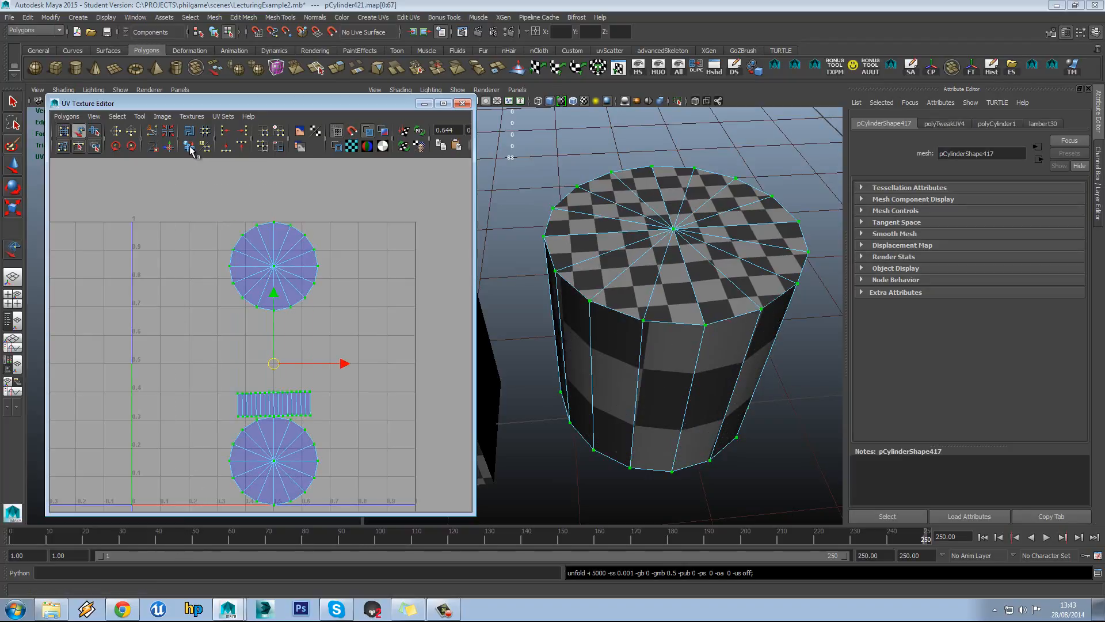
pyautogui.click(233, 332)
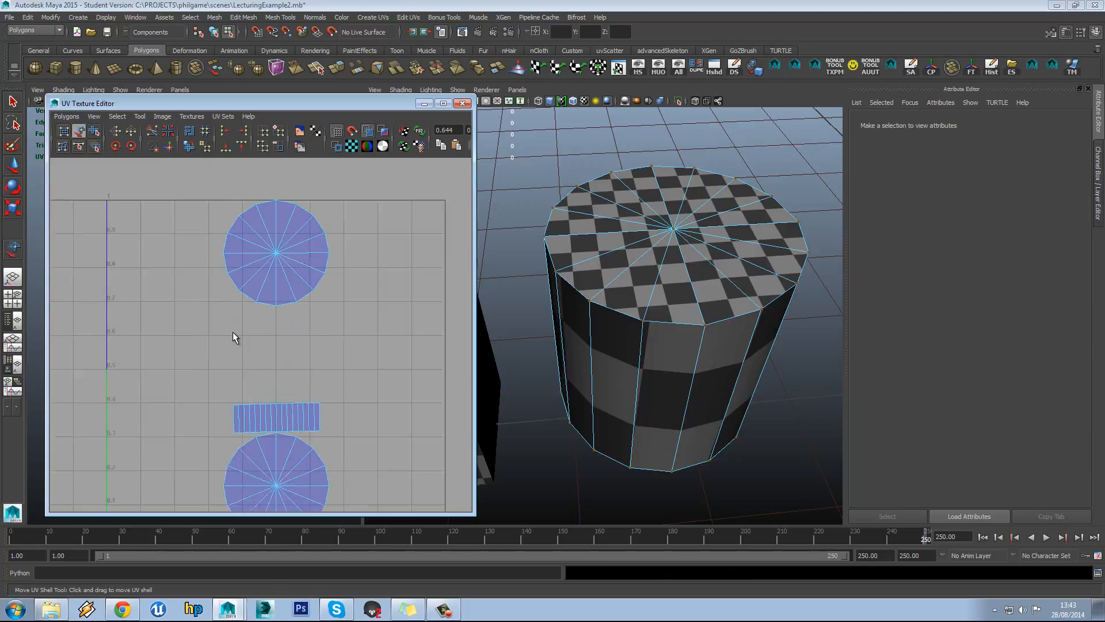
pyautogui.scroll(6, 230, 328)
pyautogui.scroll(-6, 256, 287)
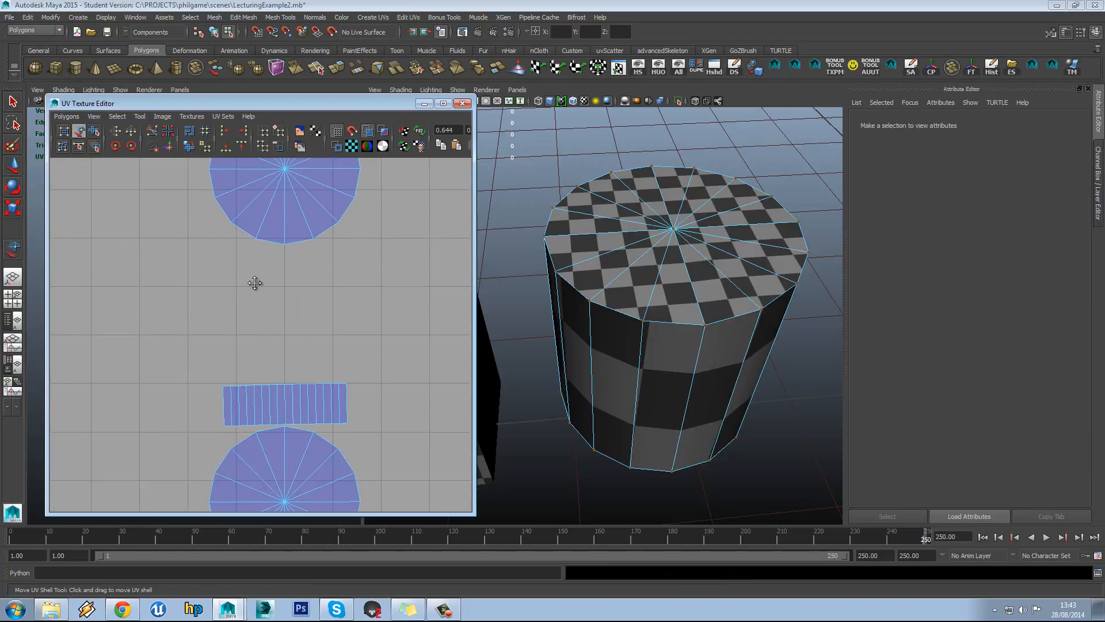
pyautogui.hotkey('ctrl', 'z')
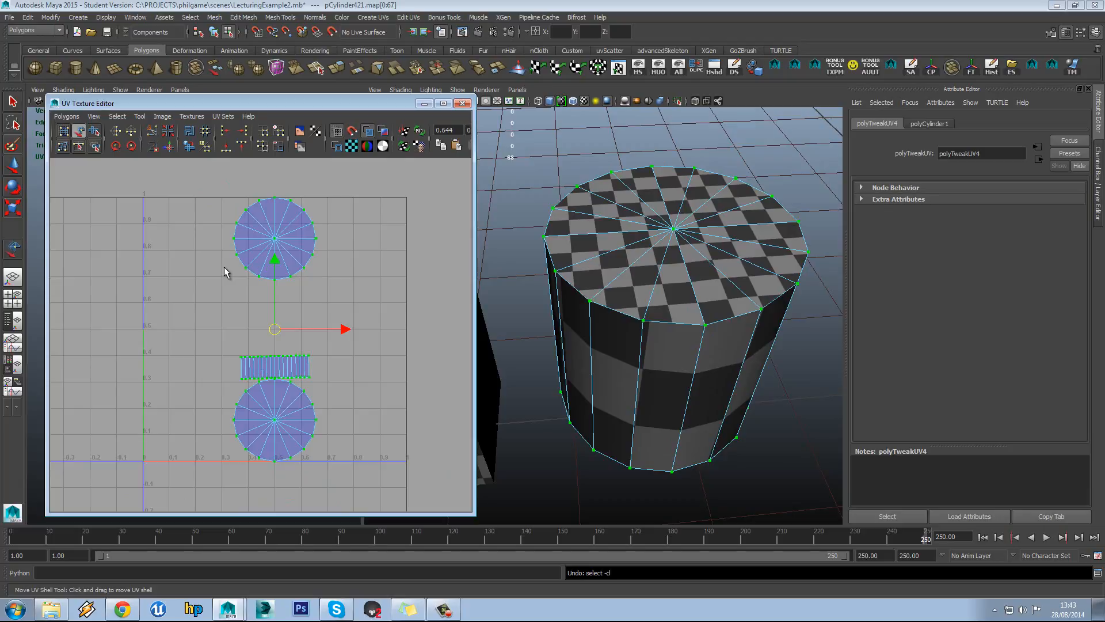
pyautogui.click(224, 267)
pyautogui.hotkey('ctrl', 'z')
# Run Polygons > Layout to pack the side strip and caps into the 0–1 square
pyautogui.click(66, 117)
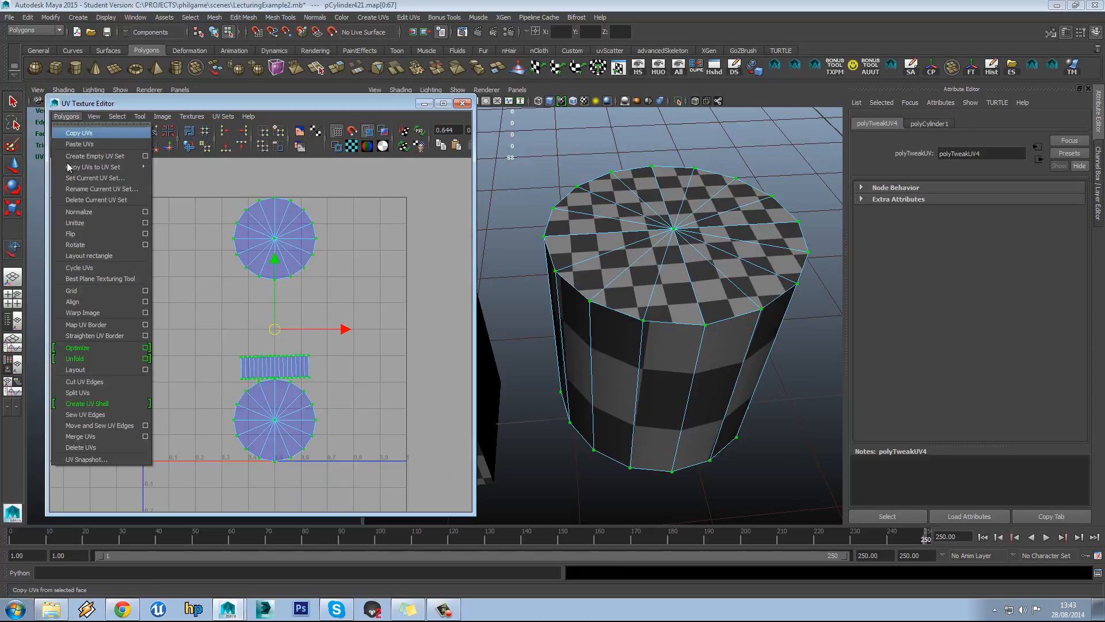
pyautogui.click(104, 369)
pyautogui.click(215, 268)
pyautogui.keyDown('alt'); pyautogui.moveTo(645, 293); pyautogui.dragTo(650, 345); pyautogui.keyUp('alt')
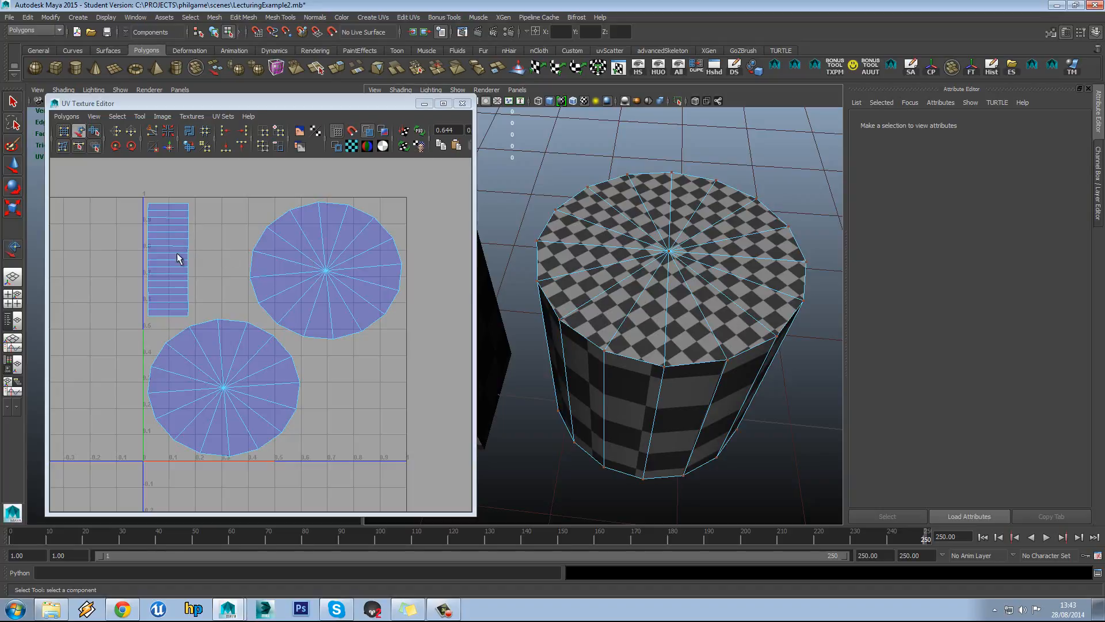
# In Face mode, double-click to select the cylinder's whole ring of side faces
pyautogui.scroll(8, 190, 259)
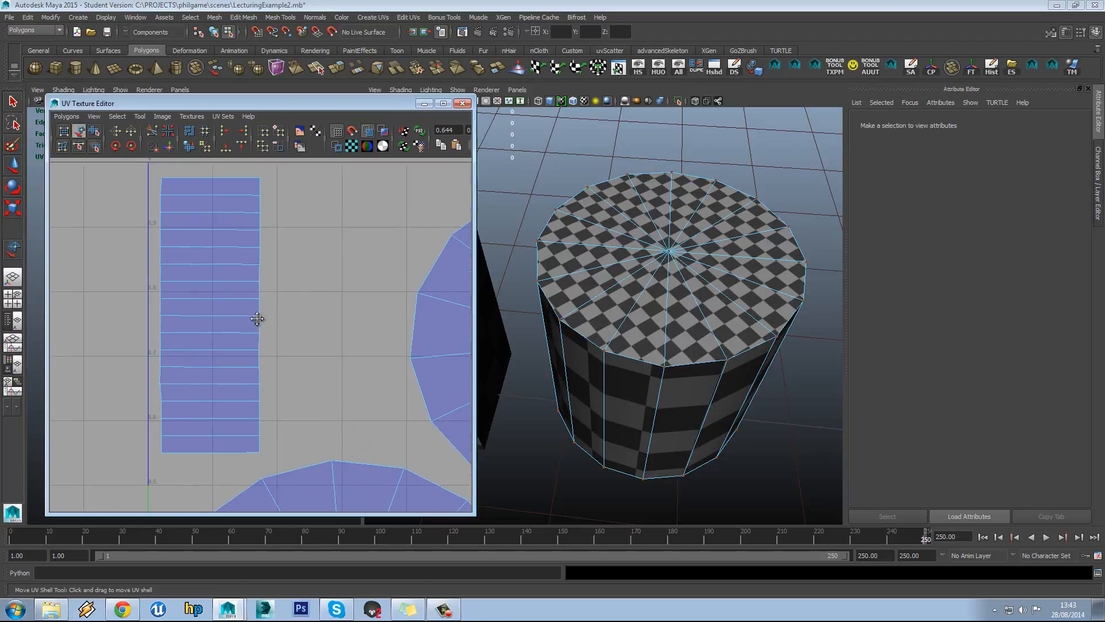
pyautogui.scroll(-5, 226, 332)
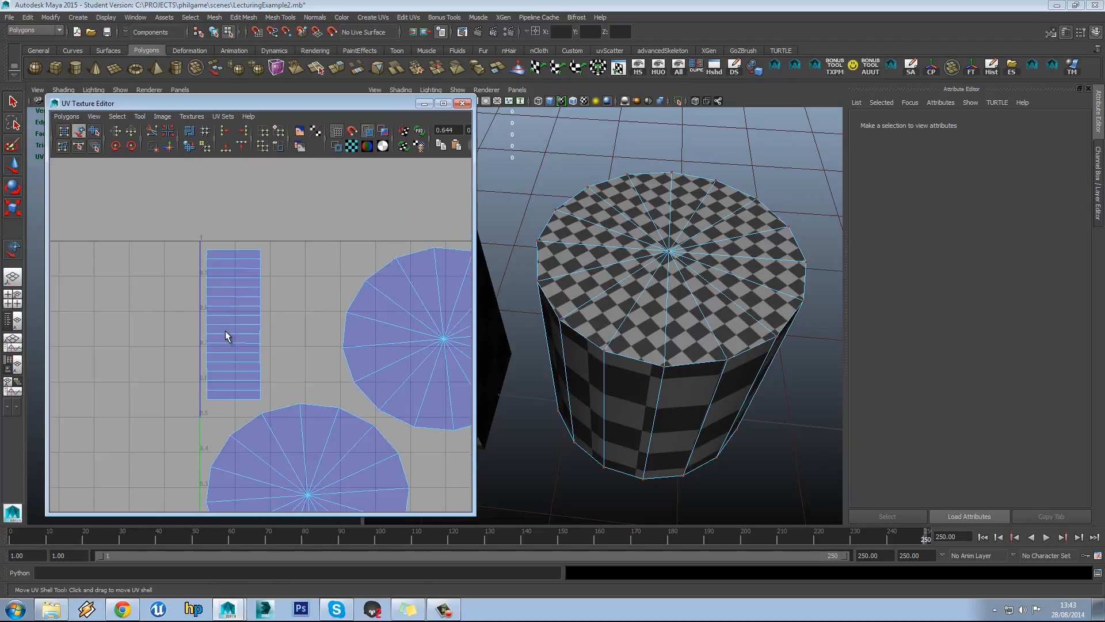
pyautogui.keyDown('alt'); pyautogui.moveTo(669, 371); pyautogui.dragTo(655, 277); pyautogui.keyUp('alt')
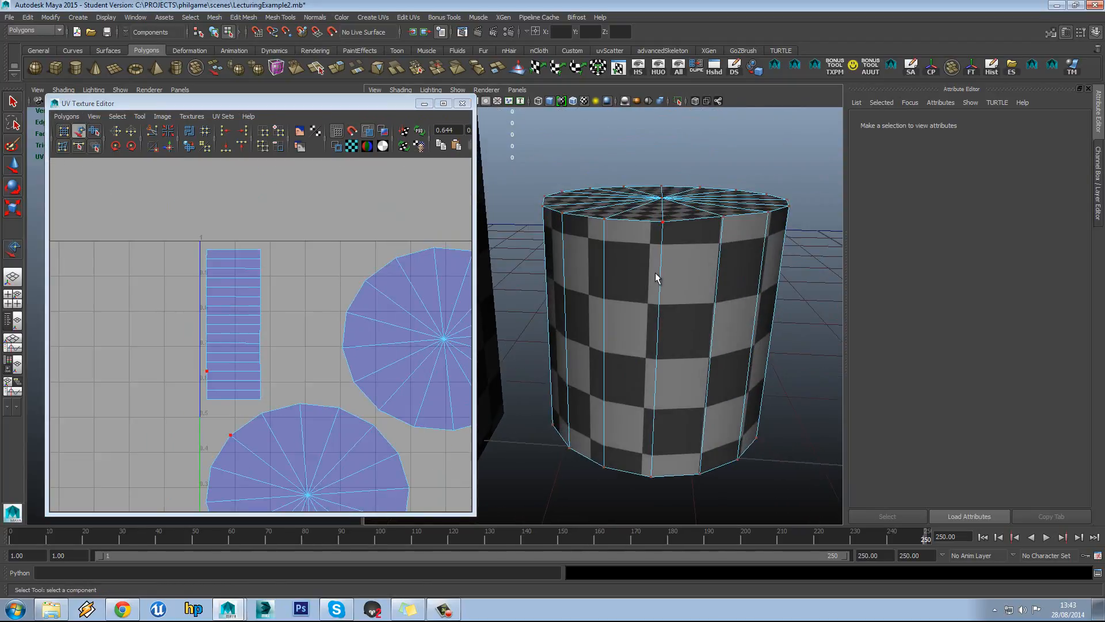
pyautogui.keyDown('alt'); pyautogui.moveTo(212, 302); pyautogui.dragTo(157, 255, button='middle'); pyautogui.keyUp('alt')
pyautogui.scroll(-1, 202, 313)
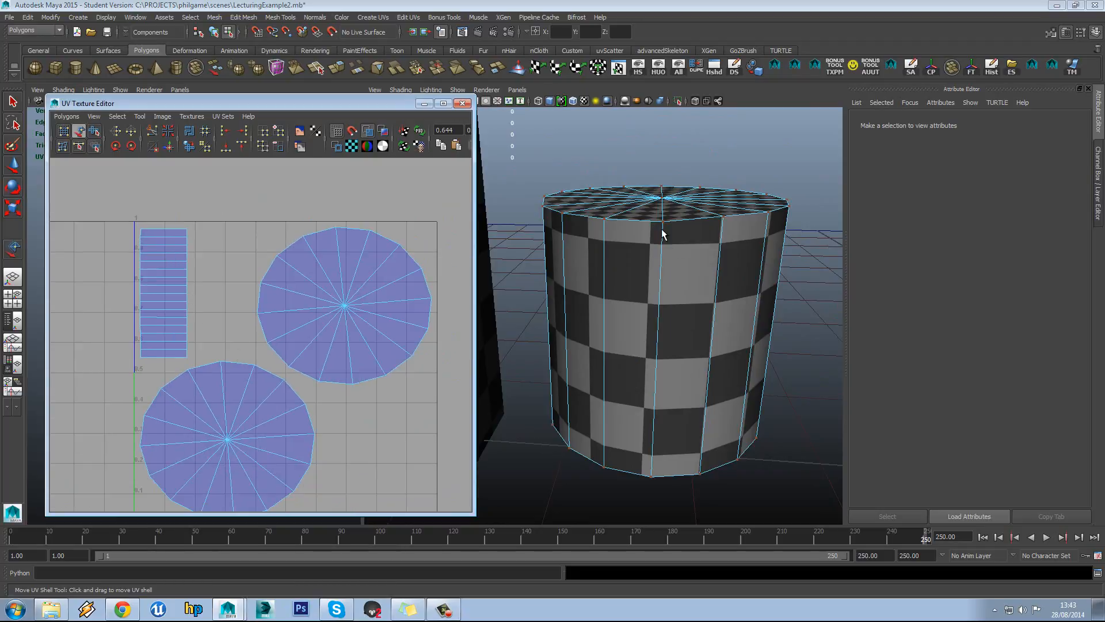
pyautogui.moveTo(658, 232); pyautogui.dragTo(661, 249, button='right')
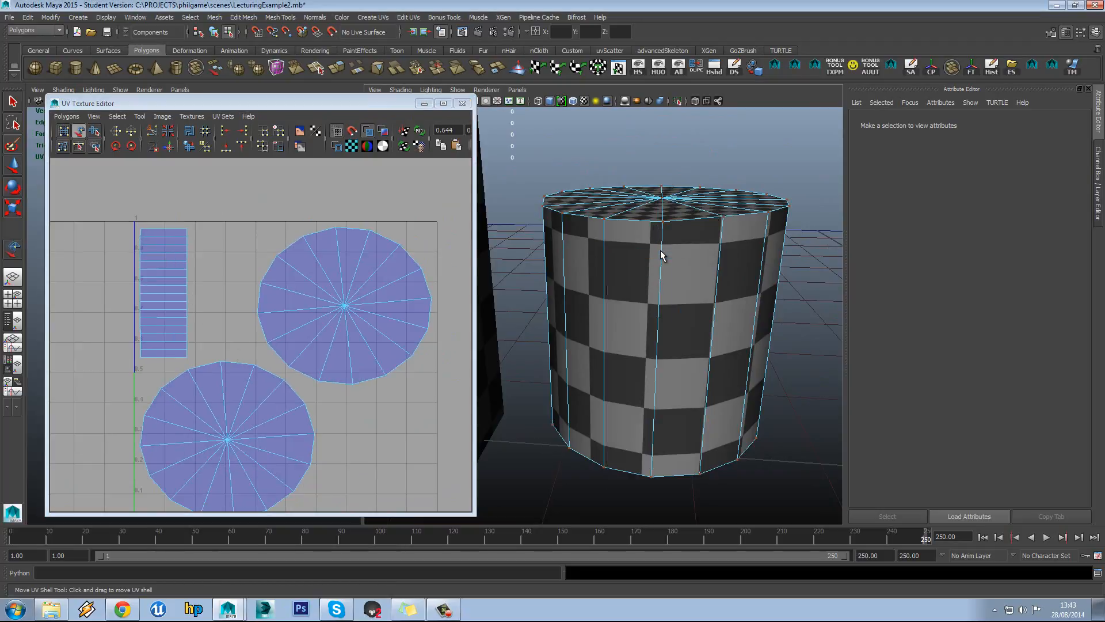
pyautogui.click(633, 293)
pyautogui.click(633, 290)
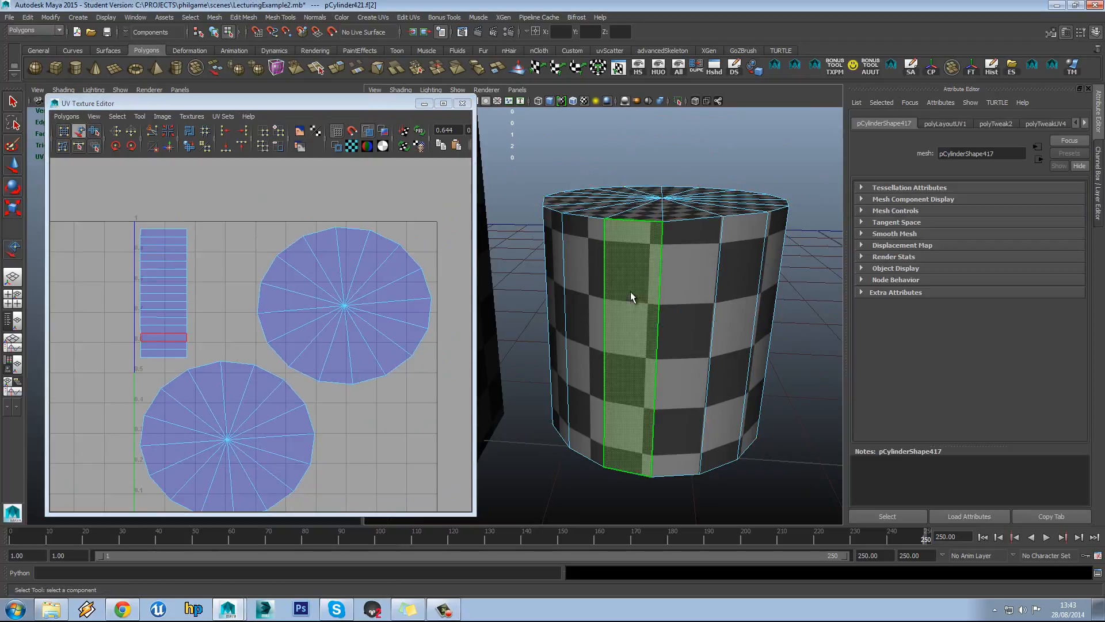
pyautogui.keyDown('shift'); pyautogui.doubleClick(700, 310); pyautogui.keyUp('shift')
pyautogui.keyDown('alt'); pyautogui.moveTo(700, 311); pyautogui.dragTo(621, 331); pyautogui.keyUp('alt')
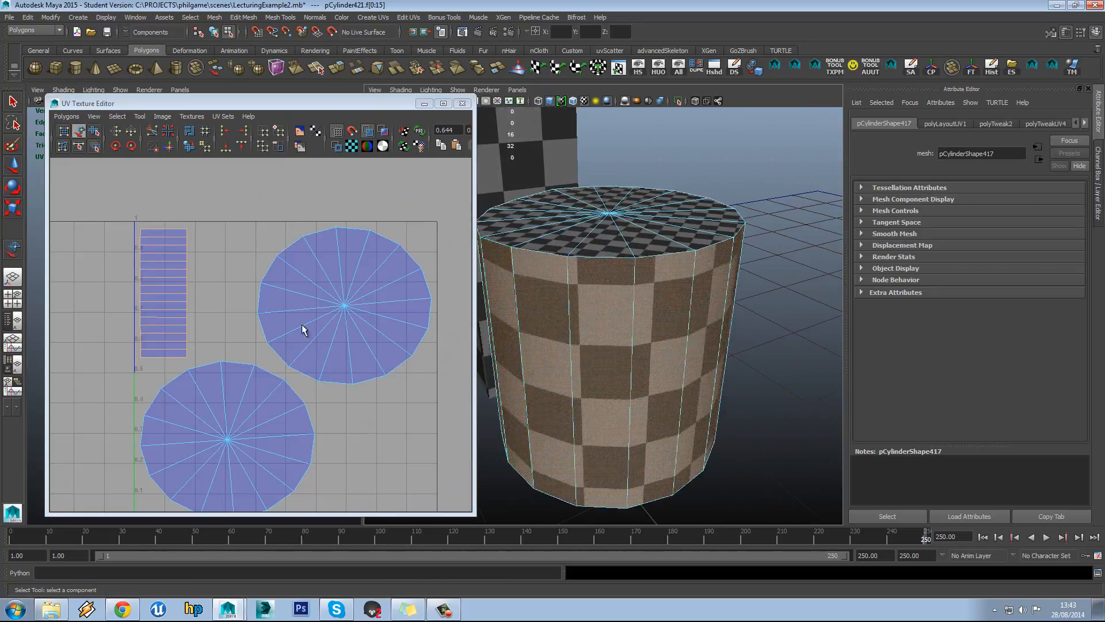
# Select the side strip shell in the UV Texture Editor using shell and face selection
pyautogui.keyDown('alt'); pyautogui.moveTo(258, 312); pyautogui.dragTo(333, 336, button='middle'); pyautogui.keyUp('alt')
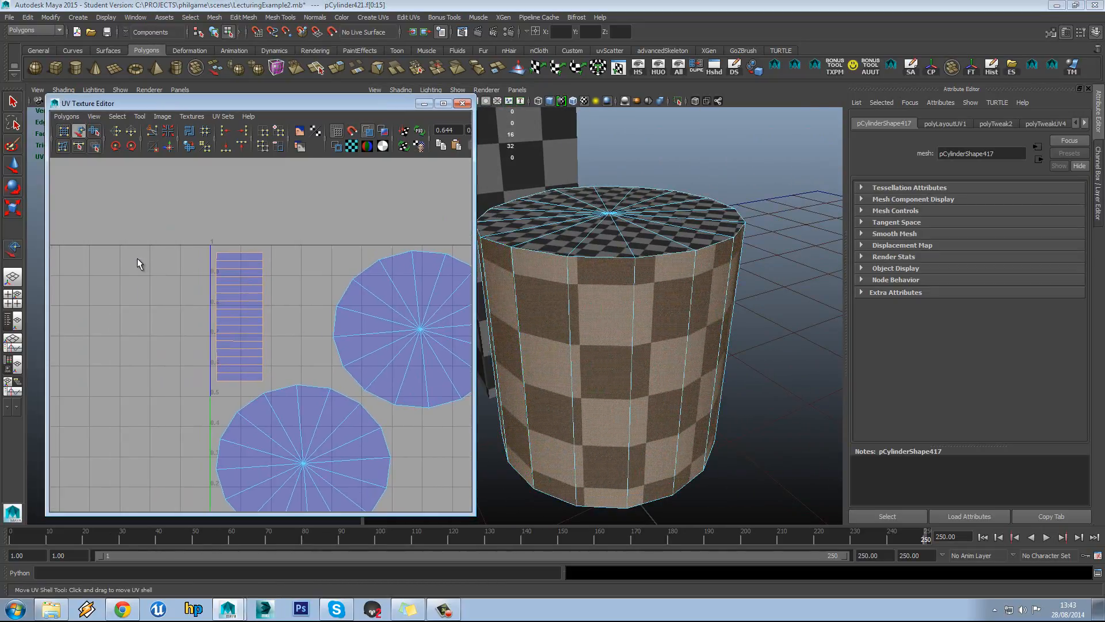
pyautogui.moveTo(180, 233); pyautogui.dragTo(188, 245)
pyautogui.moveTo(246, 397); pyautogui.dragTo(246, 398)
pyautogui.moveTo(177, 264); pyautogui.dragTo(170, 231, button='right')
pyautogui.click(238, 389)
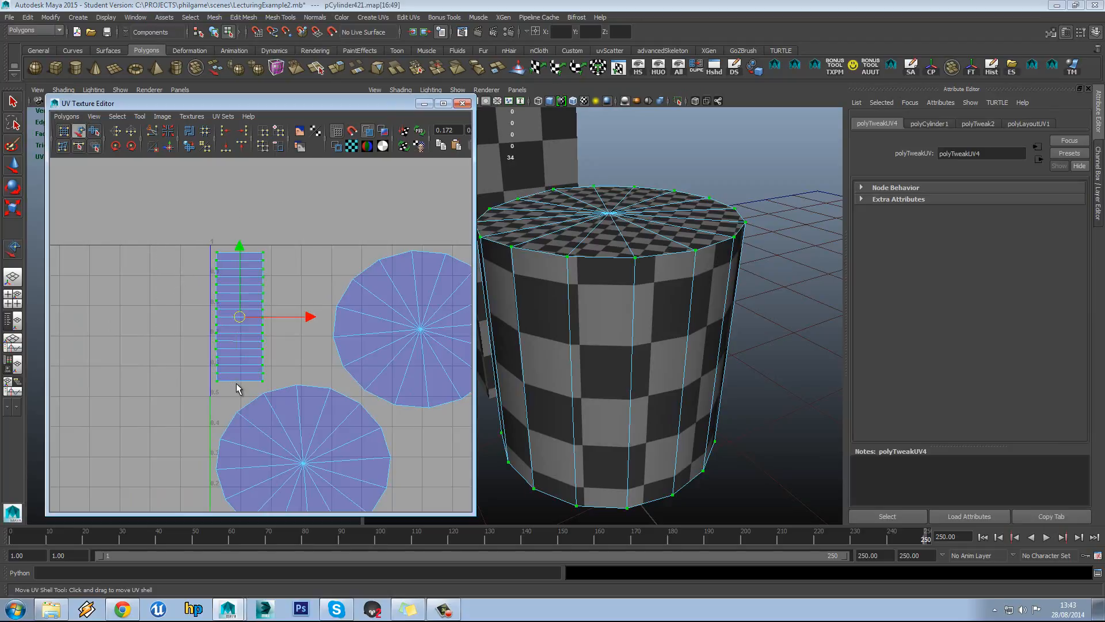
pyautogui.click(138, 217)
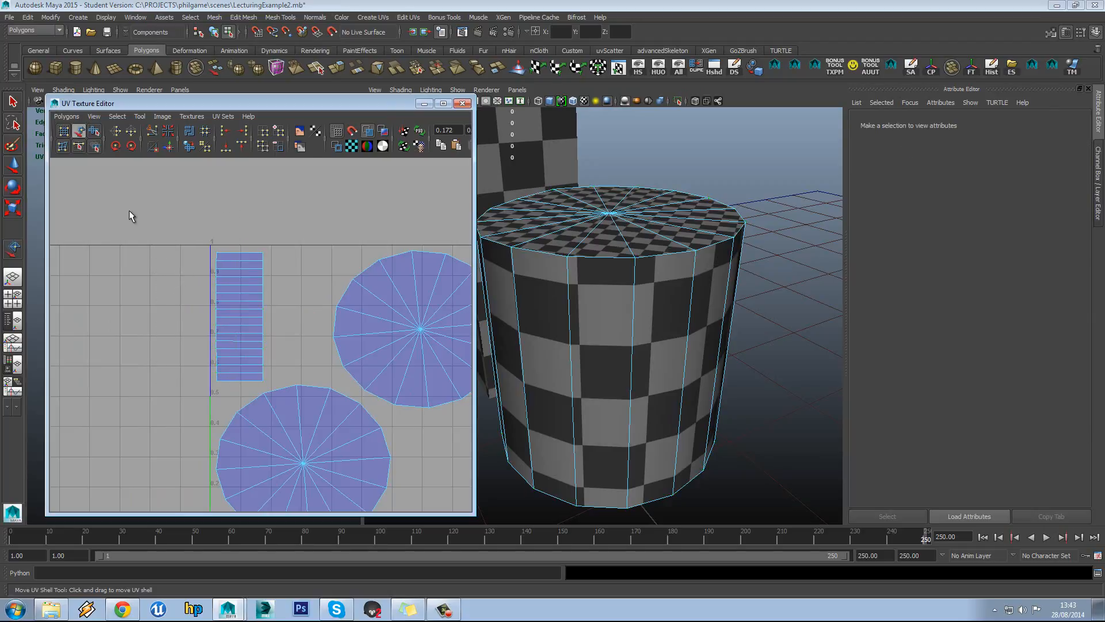
pyautogui.moveTo(196, 264); pyautogui.dragTo(201, 290, button='right')
pyautogui.moveTo(236, 404); pyautogui.dragTo(235, 397)
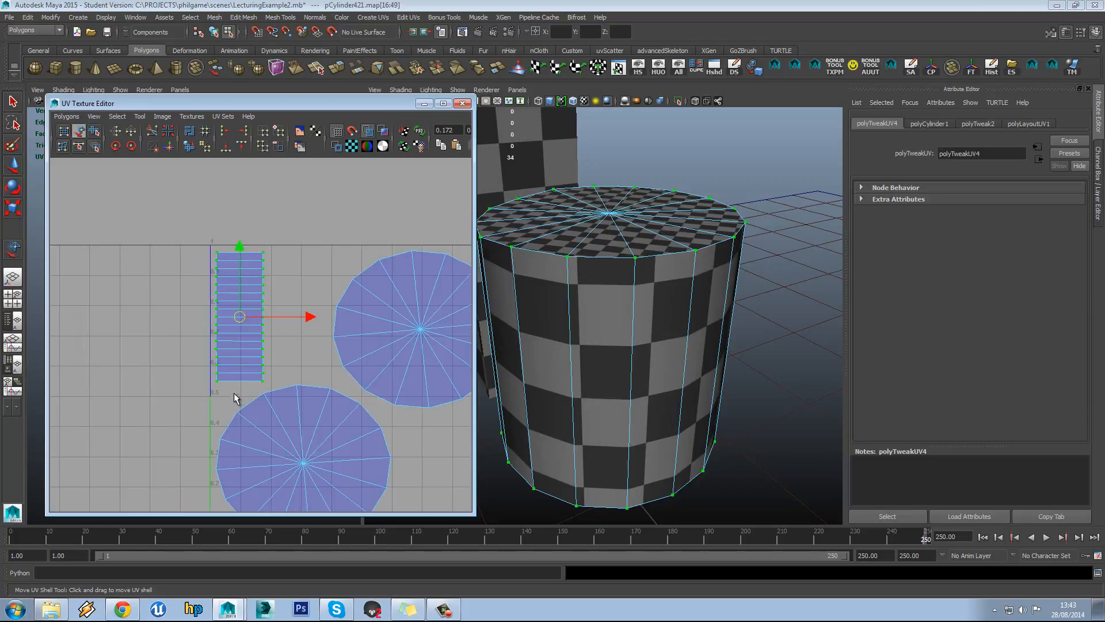
pyautogui.click(191, 340)
# Activate the Scale tool and marquee-select the side strip's faces
pyautogui.click(144, 118)
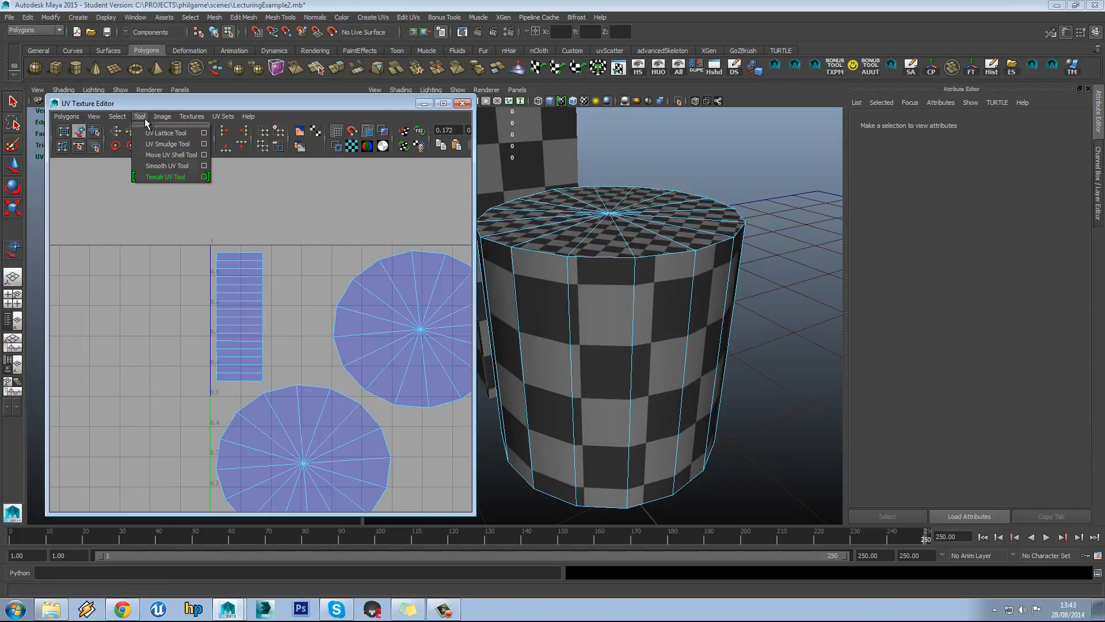
pyautogui.click(145, 119)
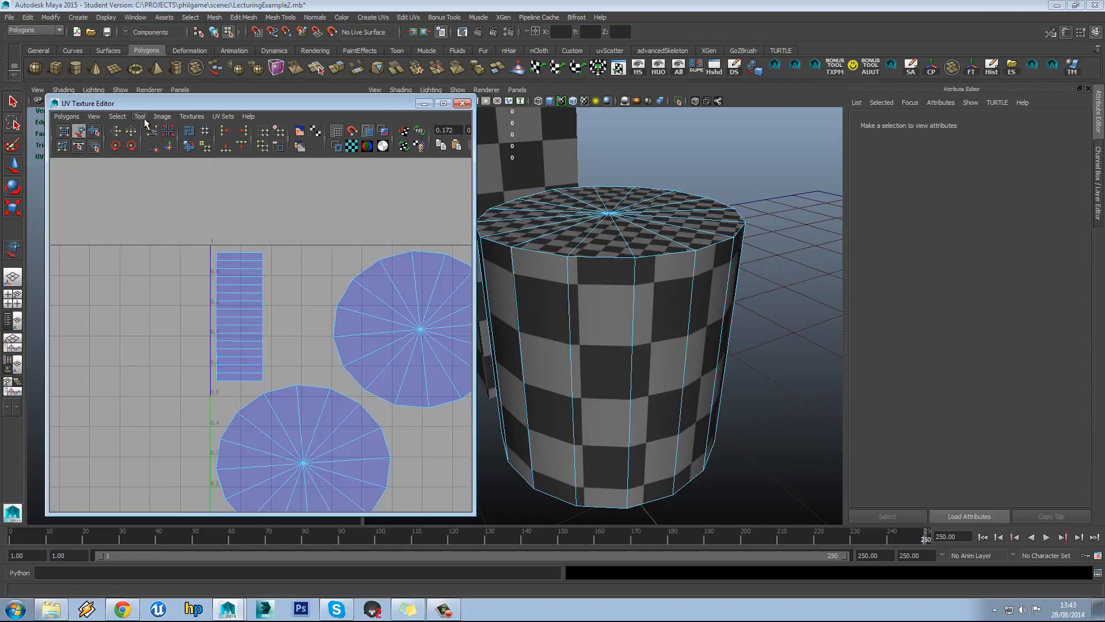
pyautogui.click(10, 209)
pyautogui.moveTo(238, 315); pyautogui.dragTo(184, 271, button='right')
pyautogui.moveTo(218, 383); pyautogui.dragTo(227, 388)
pyautogui.keyDown('alt'); pyautogui.moveTo(666, 384); pyautogui.dragTo(687, 339); pyautogui.keyUp('alt')
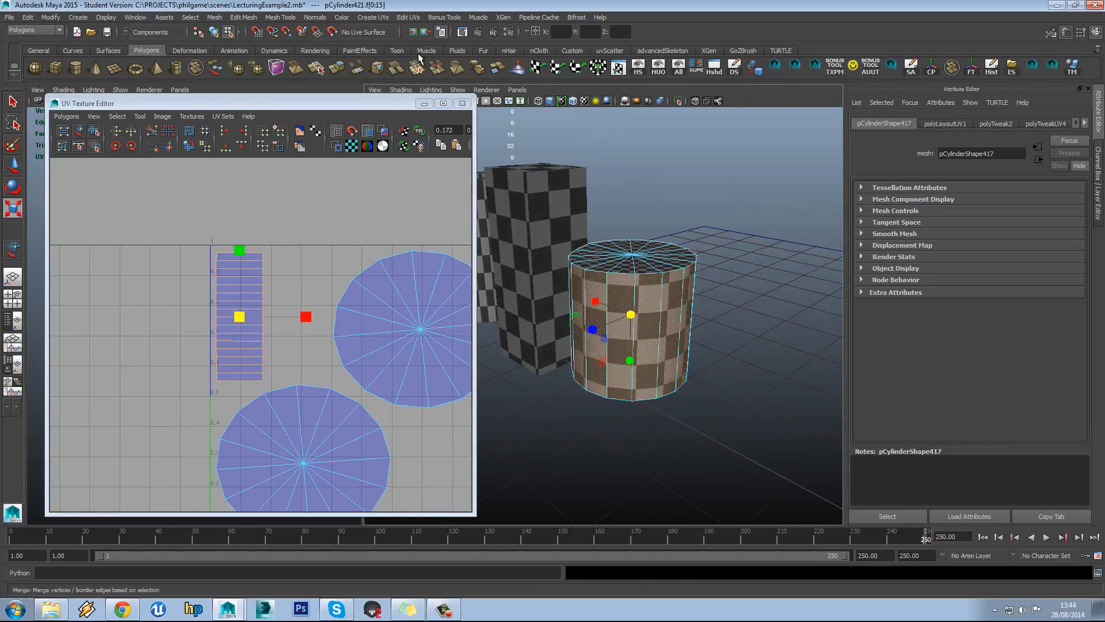
# Apply Cylindrical Mapping to the side faces and widen its sweep to 360°
pyautogui.click(379, 17)
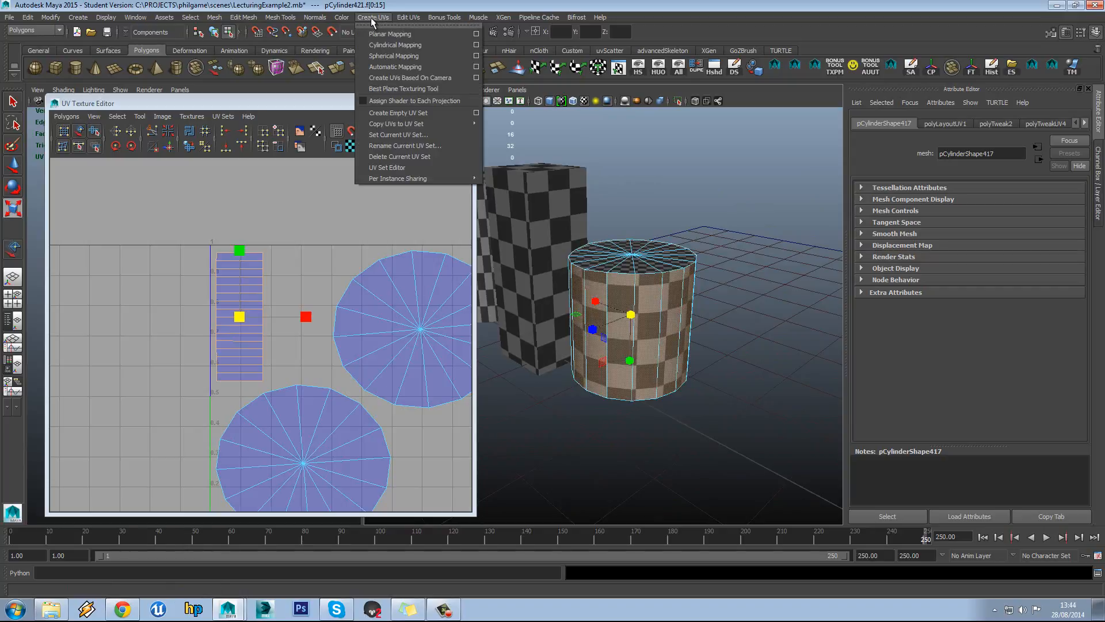
pyautogui.click(452, 45)
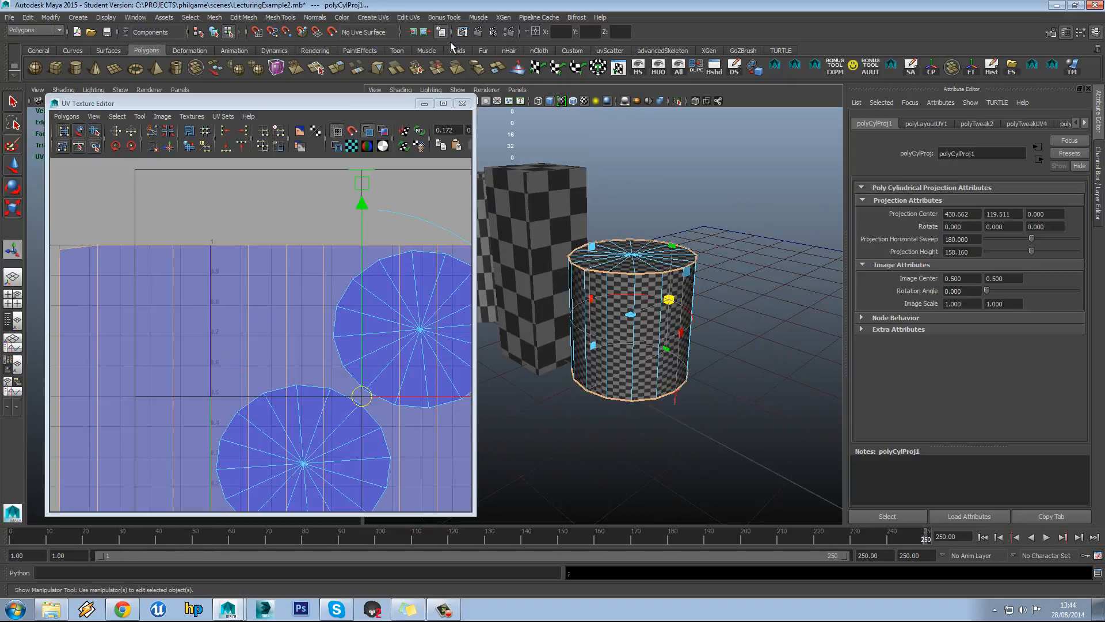
pyautogui.scroll(-3, 285, 201)
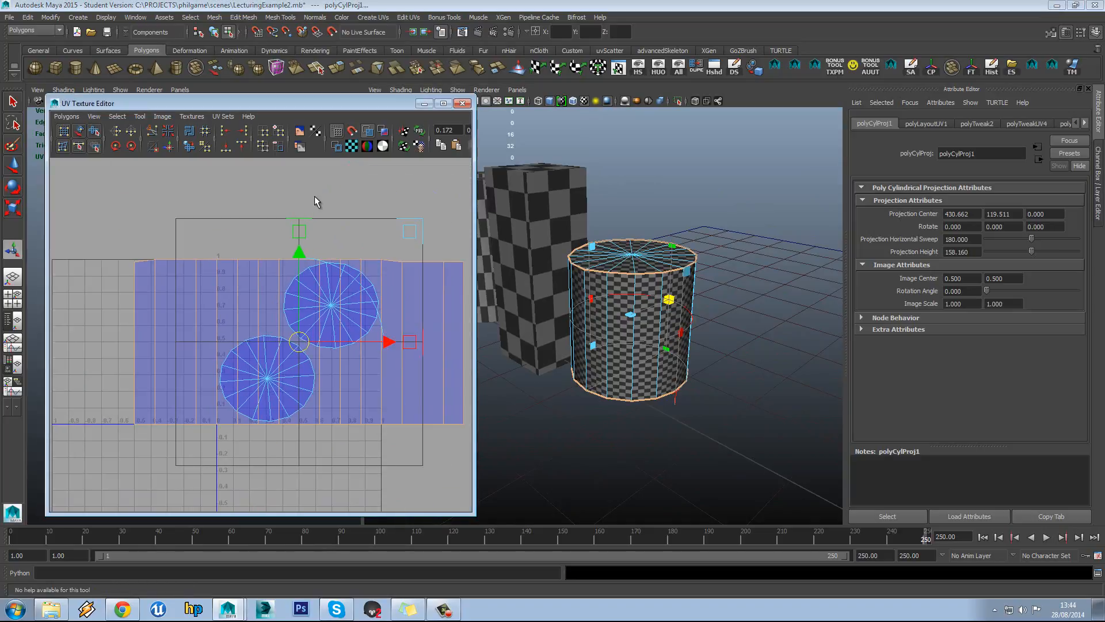
pyautogui.scroll(2, 640, 270)
pyautogui.keyDown('alt'); pyautogui.moveTo(640, 269); pyautogui.dragTo(691, 294); pyautogui.keyUp('alt')
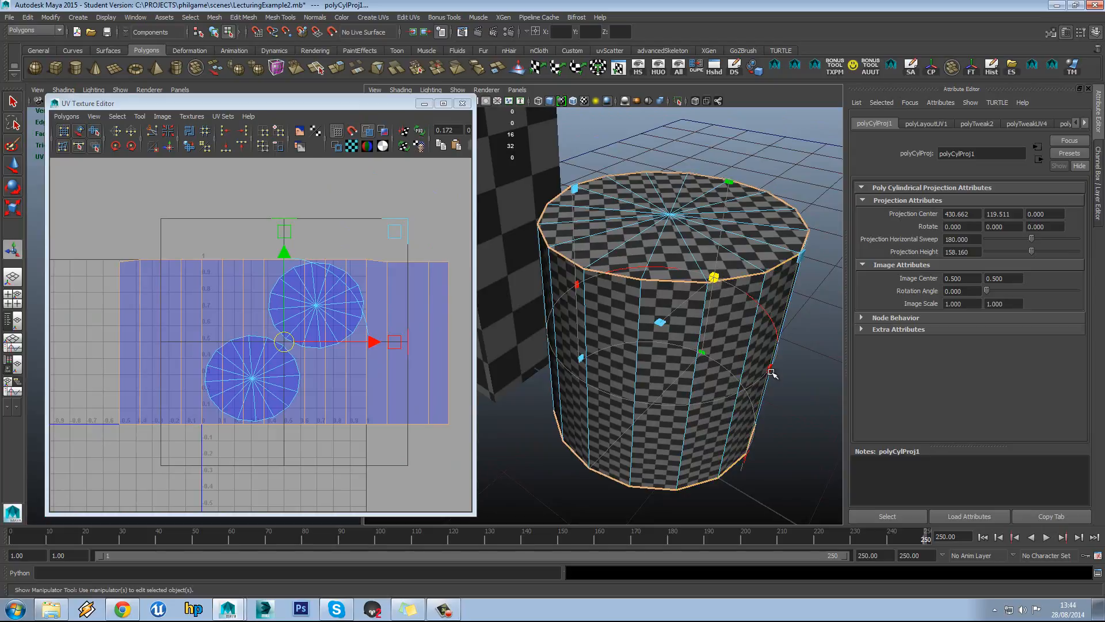
pyautogui.moveTo(770, 368); pyautogui.dragTo(660, 344)
pyautogui.keyDown('alt'); pyautogui.moveTo(659, 343); pyautogui.dragTo(661, 349, button='middle'); pyautogui.keyUp('alt')
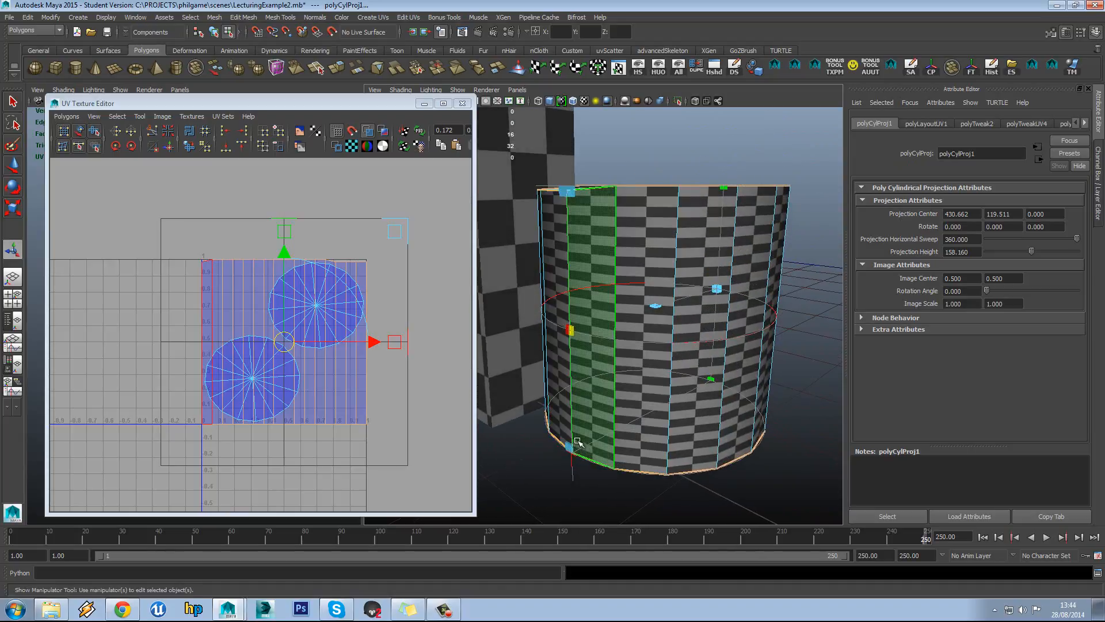
# Inspect the projection from above and below and show its transform handles
pyautogui.keyDown('alt'); pyautogui.moveTo(573, 384); pyautogui.dragTo(587, 449); pyautogui.keyUp('alt')
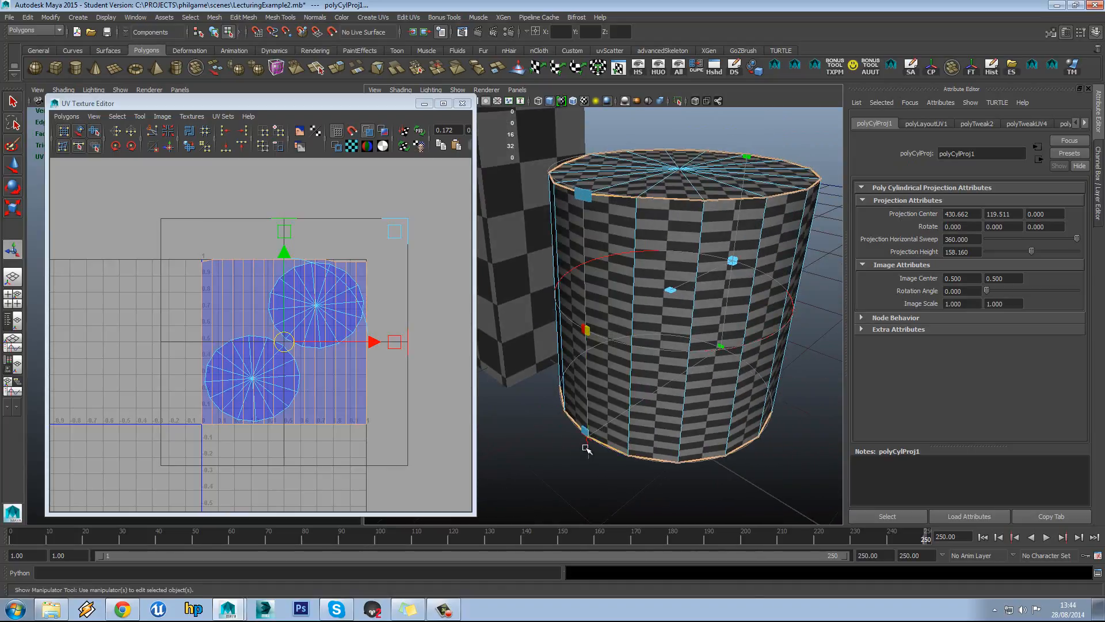
pyautogui.scroll(-3, 640, 297)
pyautogui.keyDown('alt'); pyautogui.moveTo(653, 301); pyautogui.dragTo(651, 317); pyautogui.keyUp('alt')
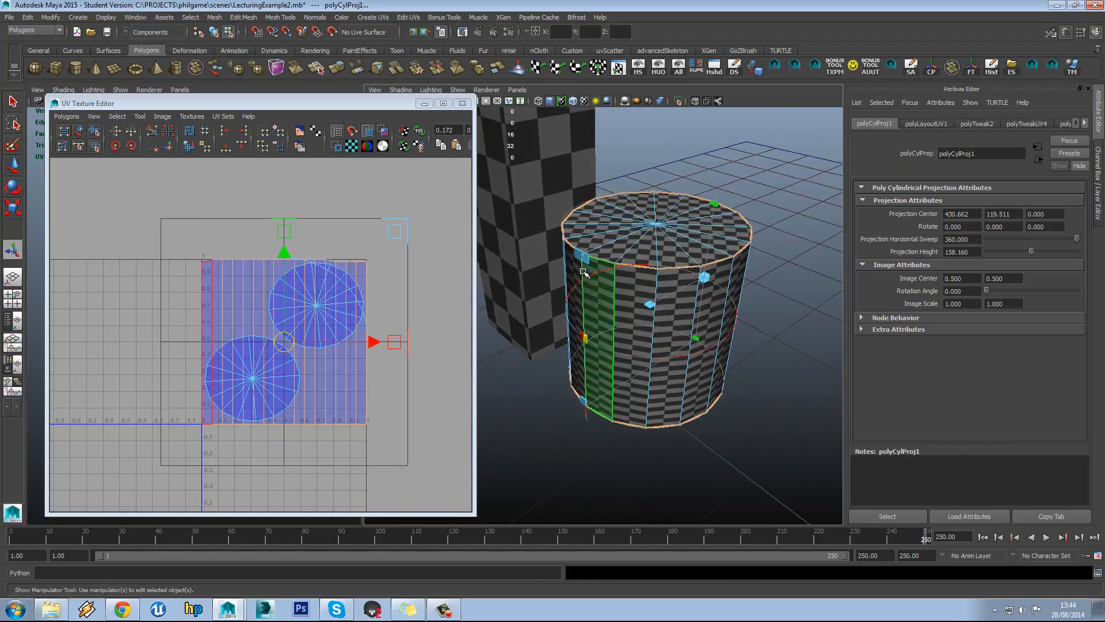
pyautogui.keyDown('alt'); pyautogui.moveTo(584, 266); pyautogui.dragTo(602, 296); pyautogui.keyUp('alt')
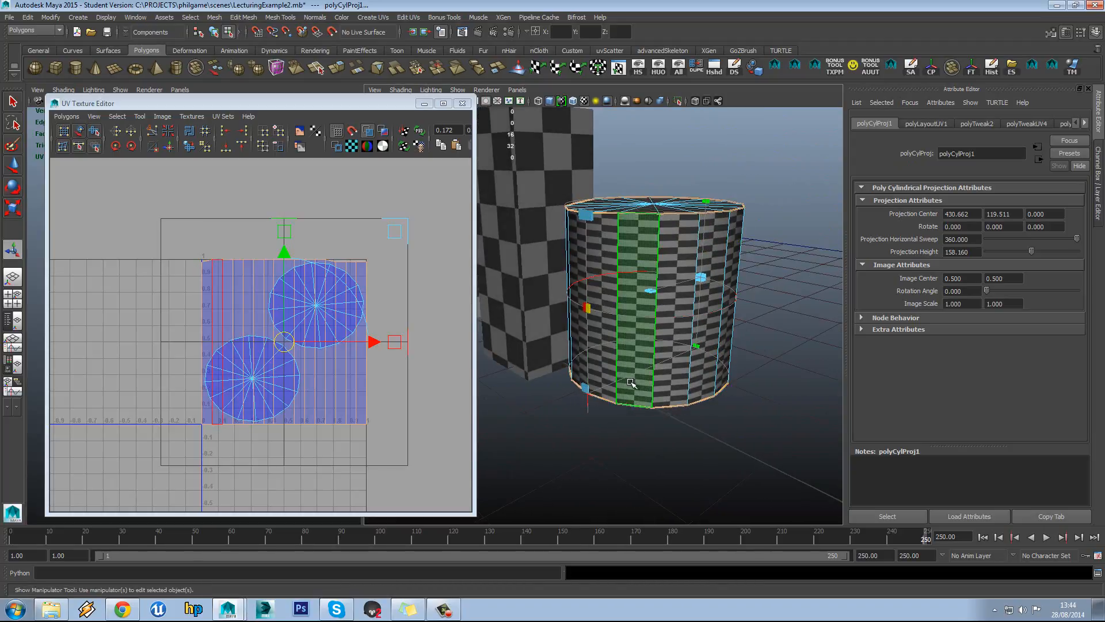
pyautogui.keyDown('alt'); pyautogui.moveTo(632, 384); pyautogui.dragTo(667, 307); pyautogui.keyUp('alt')
pyautogui.scroll(4, 655, 338)
pyautogui.keyDown('alt'); pyautogui.moveTo(667, 307); pyautogui.dragTo(653, 335, button='middle'); pyautogui.keyUp('alt')
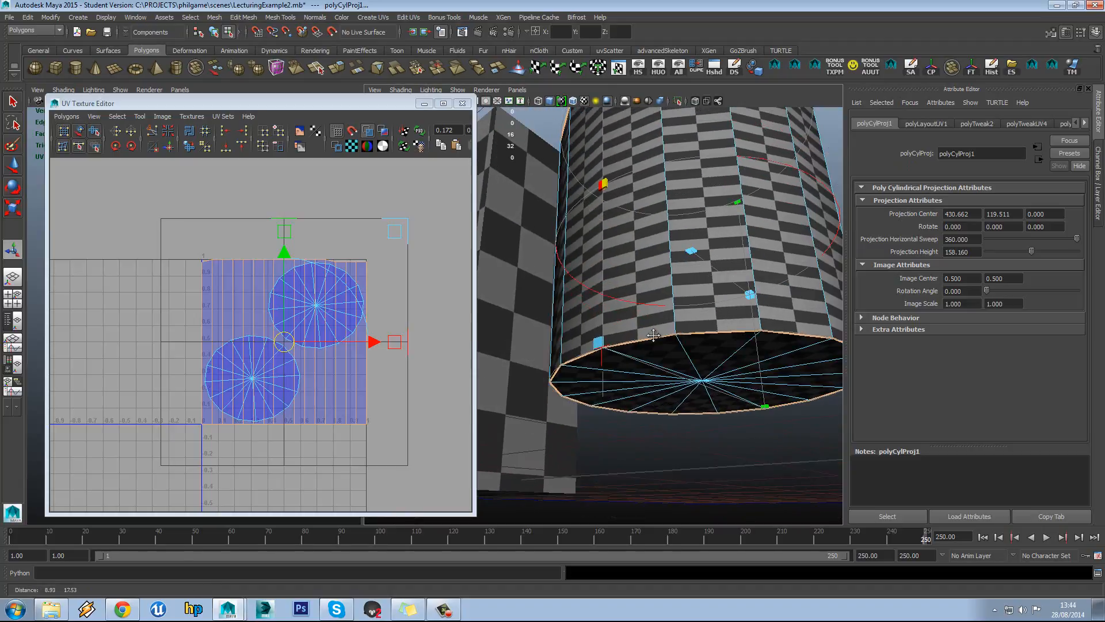
pyautogui.click(600, 350)
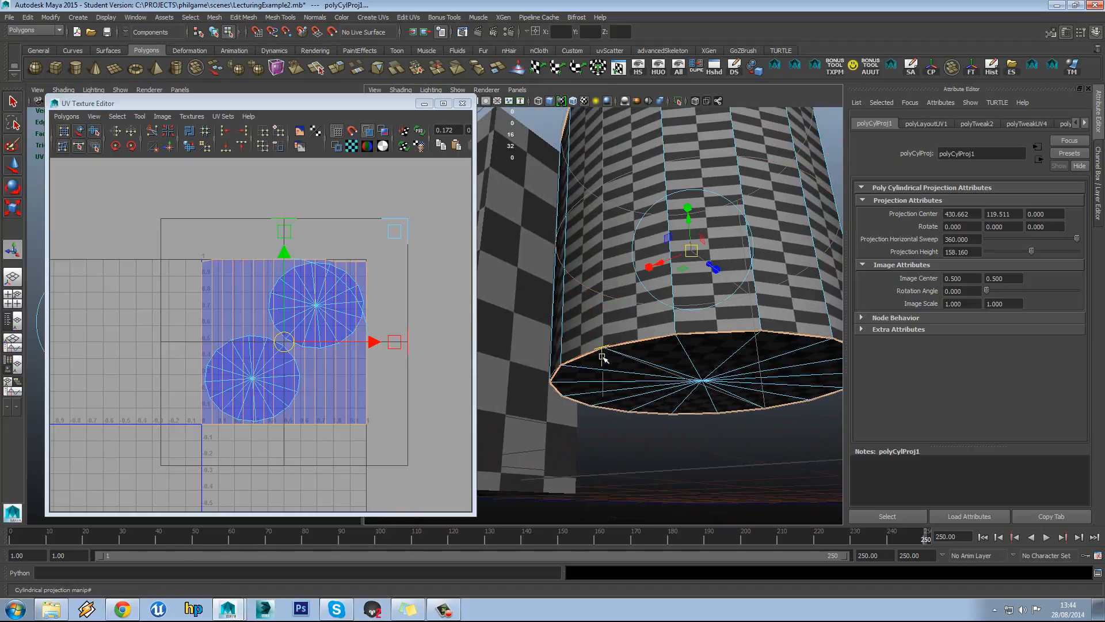
pyautogui.keyDown('alt'); pyautogui.moveTo(656, 324); pyautogui.dragTo(651, 365); pyautogui.keyUp('alt')
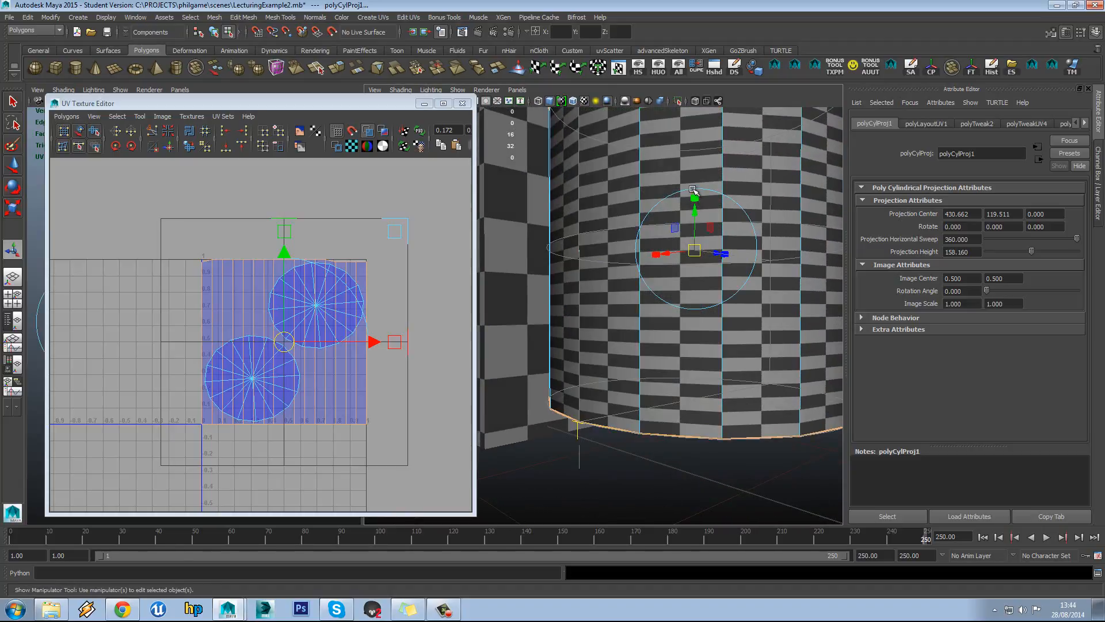
# Try rotating the projection about 75–95° on X, then undo to keep rotation 0
pyautogui.click(693, 189)
pyautogui.scroll(-5, 708, 230)
pyautogui.keyDown('alt'); pyautogui.moveTo(712, 248); pyautogui.dragTo(677, 286); pyautogui.keyUp('alt')
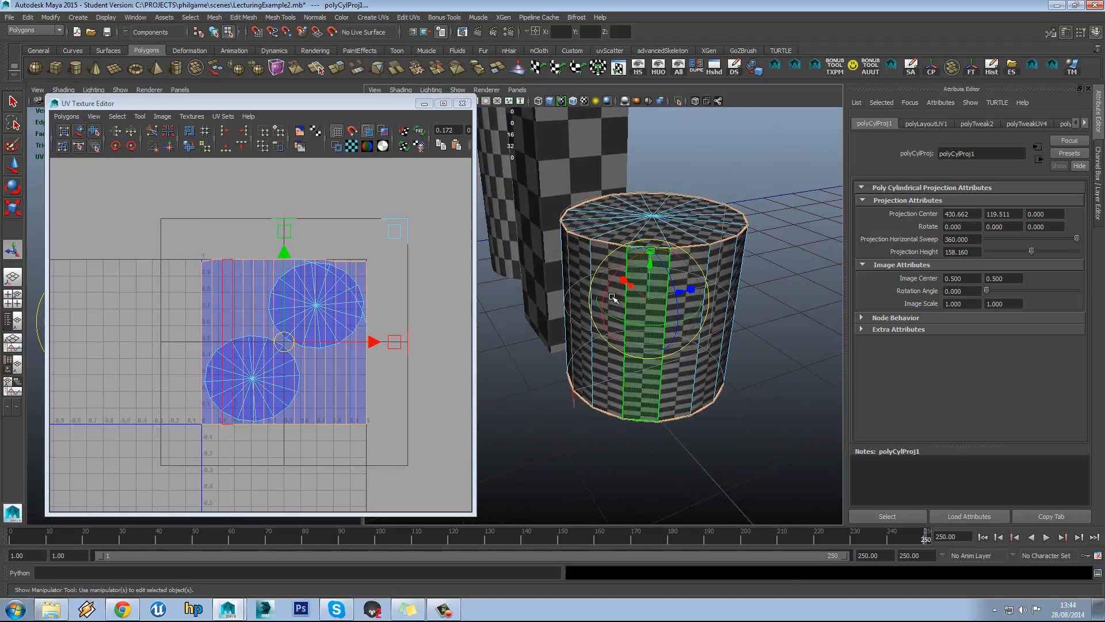
pyautogui.moveTo(612, 297); pyautogui.dragTo(680, 266)
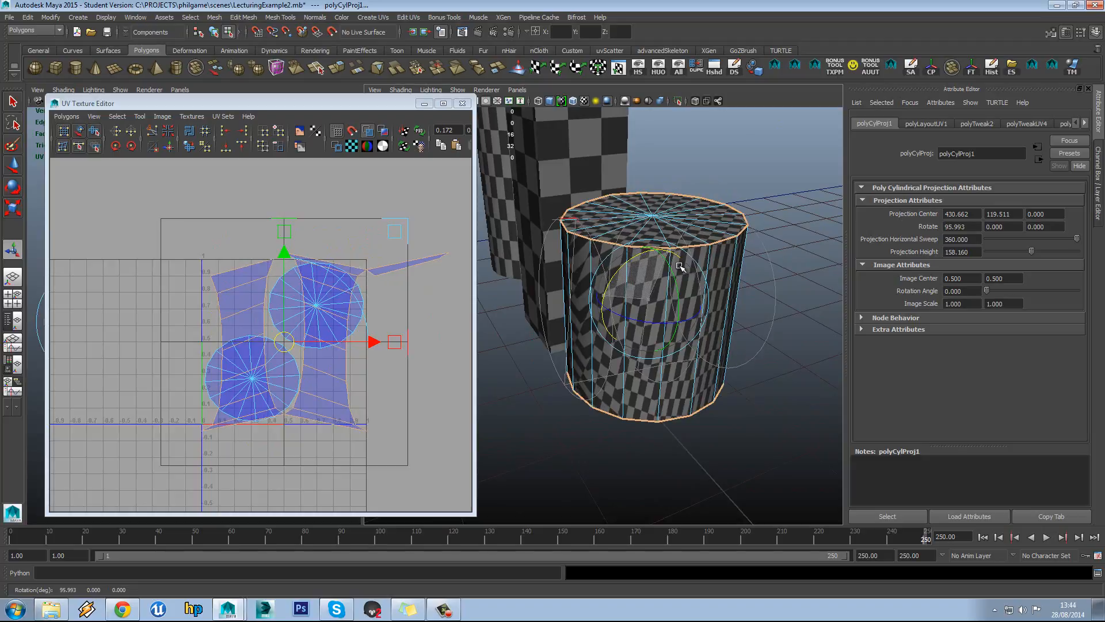
pyautogui.hotkey('ctrl', 'z')
pyautogui.hotkey('ctrl', 'z')
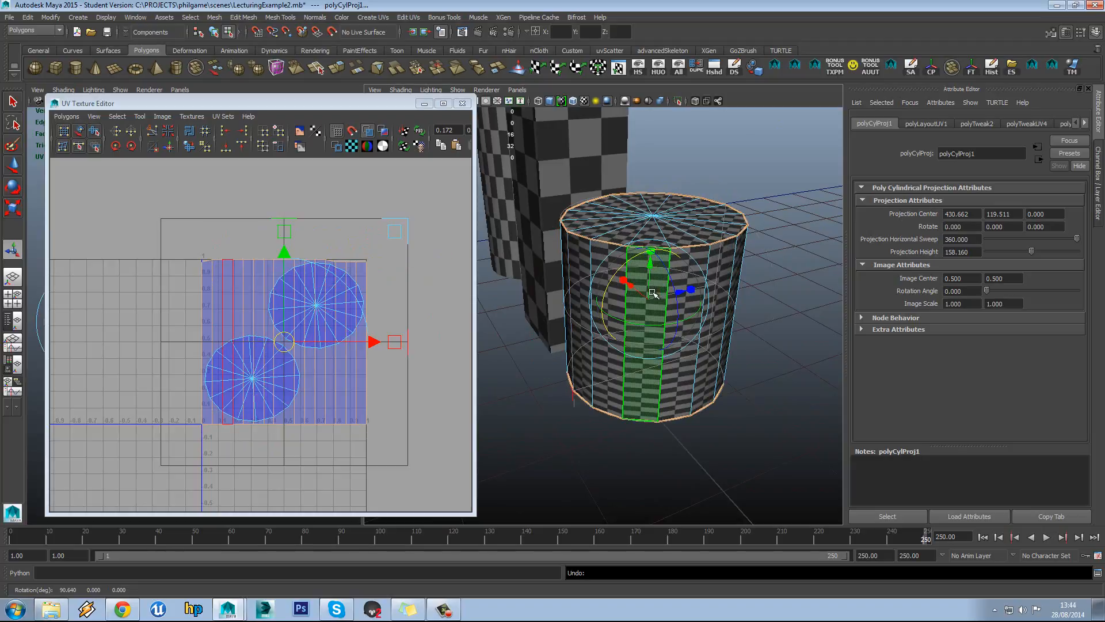
pyautogui.moveTo(607, 291); pyautogui.dragTo(701, 341)
pyautogui.click(646, 367)
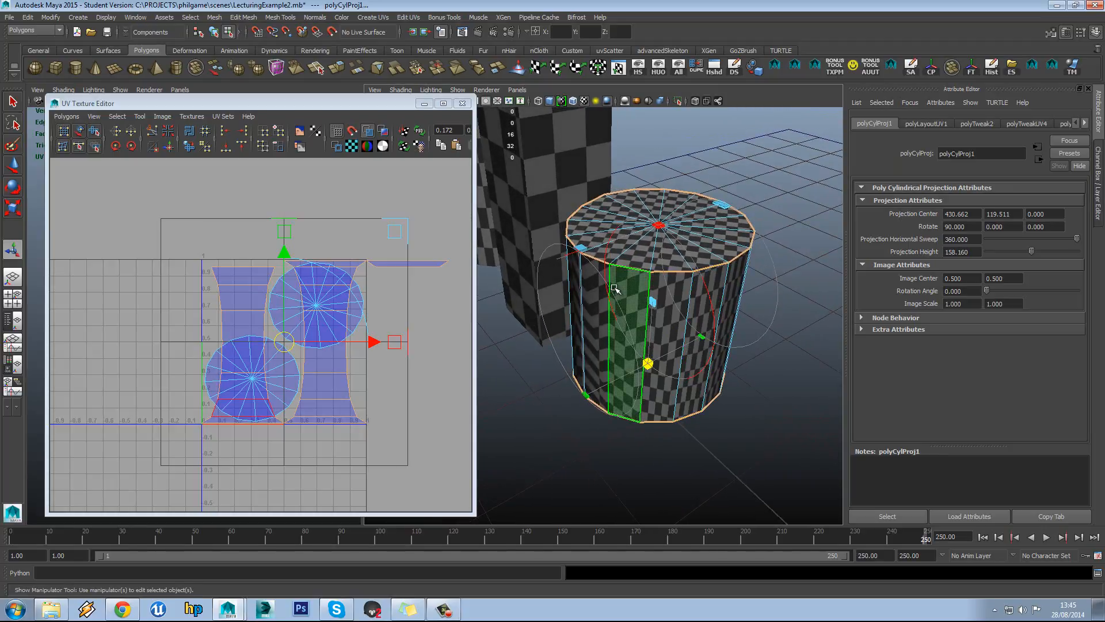
pyautogui.press('e')
pyautogui.hotkey('ctrl', 'z')
pyautogui.moveTo(601, 293)
pyautogui.keyDown('alt'); pyautogui.mouseDown()
pyautogui.moveTo(599, 273)
pyautogui.moveTo(597, 301)
pyautogui.mouseUp(); pyautogui.keyUp('alt')
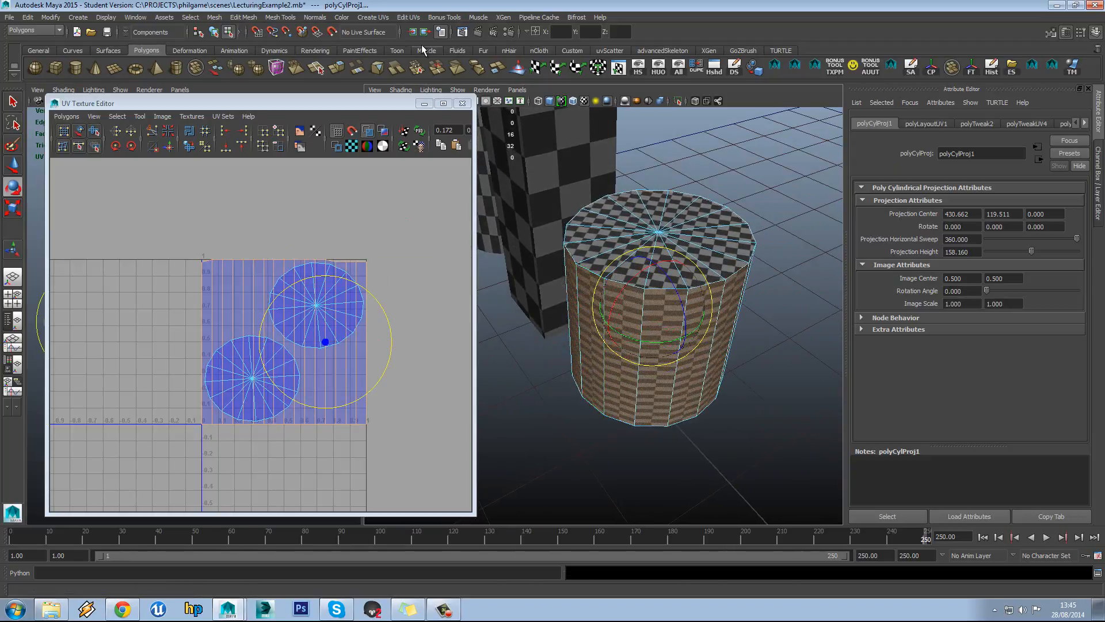
pyautogui.click(383, 18)
# Apply a new cylindrical mapping to the side faces and widen its sweep to 360°
pyautogui.click(443, 45)
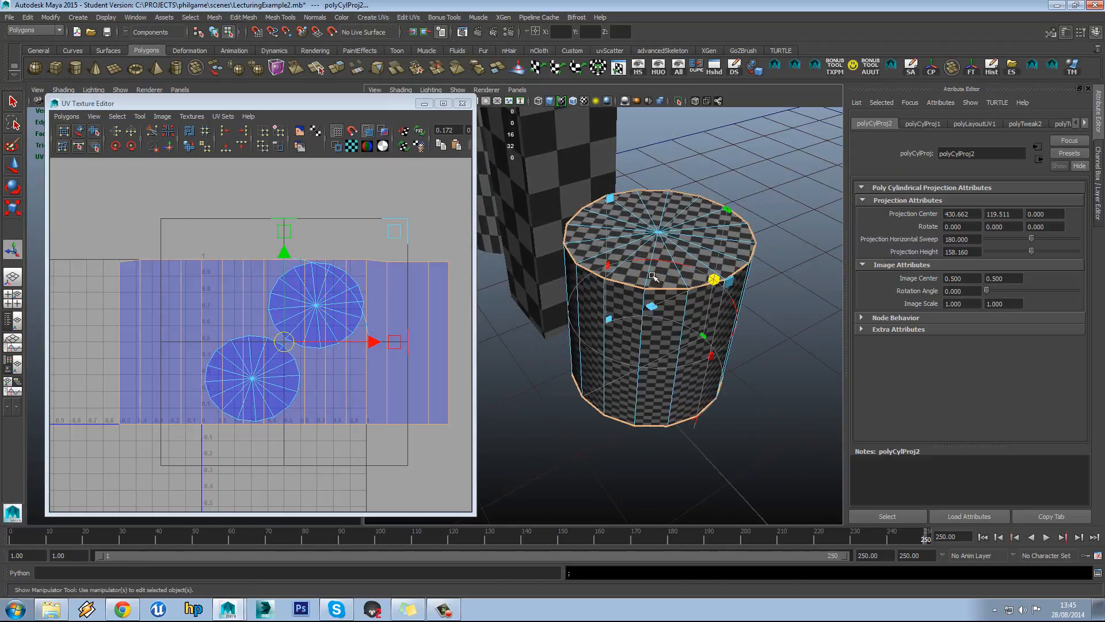
pyautogui.moveTo(711, 295)
pyautogui.keyDown('alt'); pyautogui.mouseDown()
pyautogui.moveTo(710, 281)
pyautogui.moveTo(708, 292)
pyautogui.mouseUp(); pyautogui.keyUp('alt')
pyautogui.moveTo(714, 334); pyautogui.dragTo(460, 327)
pyautogui.keyDown('alt'); pyautogui.moveTo(300, 317); pyautogui.dragTo(307, 308, button='middle'); pyautogui.keyUp('alt')
pyautogui.keyDown('alt'); pyautogui.moveTo(373, 296); pyautogui.dragTo(376, 285, button='middle'); pyautogui.keyUp('alt')
pyautogui.scroll(2, 369, 282)
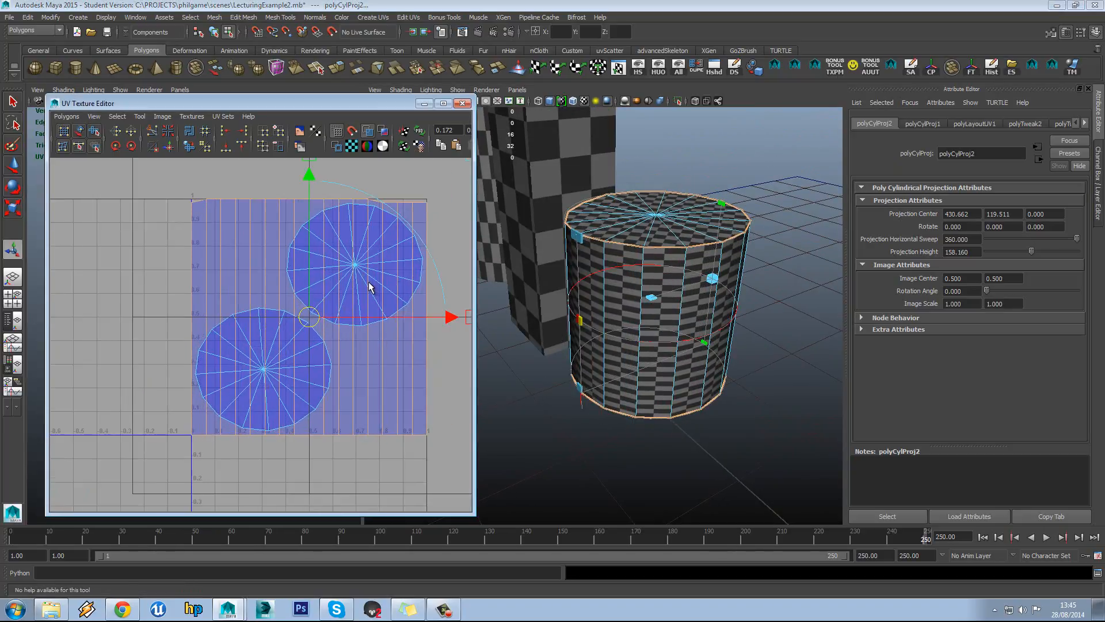
pyautogui.scroll(-2, 363, 281)
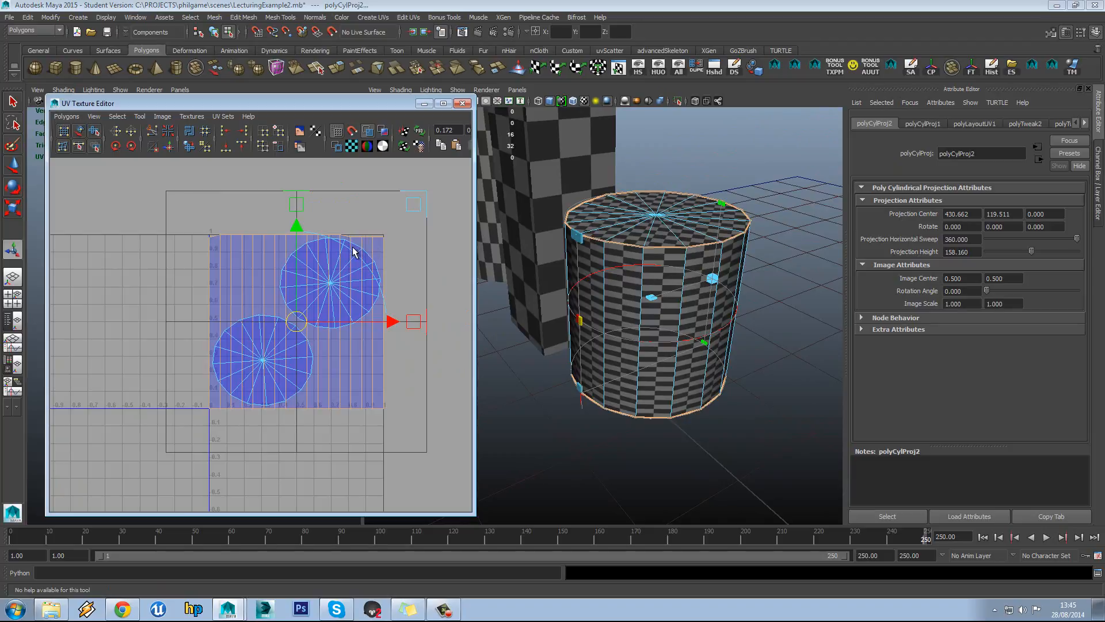
pyautogui.scroll(-2, 334, 253)
# Raise the Projection Height to 429.45, squeezing the side shell into a narrow band
pyautogui.moveTo(564, 276)
pyautogui.keyDown('alt'); pyautogui.mouseDown()
pyautogui.moveTo(603, 278)
pyautogui.moveTo(577, 277)
pyautogui.mouseUp(); pyautogui.keyUp('alt')
pyautogui.moveTo(582, 238); pyautogui.dragTo(584, 223)
pyautogui.hotkey('ctrl', 'z')
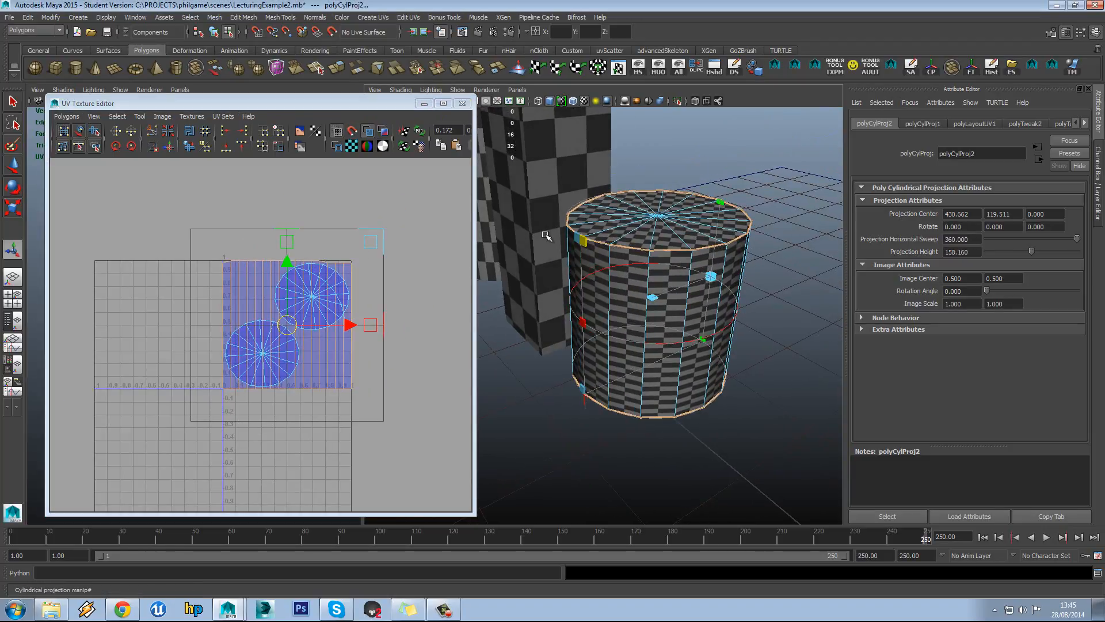
pyautogui.moveTo(721, 199); pyautogui.dragTo(730, 135)
pyautogui.keyDown('alt'); pyautogui.moveTo(675, 271); pyautogui.dragTo(683, 256); pyautogui.keyUp('alt')
pyautogui.keyDown('alt'); pyautogui.moveTo(683, 257); pyautogui.dragTo(673, 296, button='middle'); pyautogui.keyUp('alt')
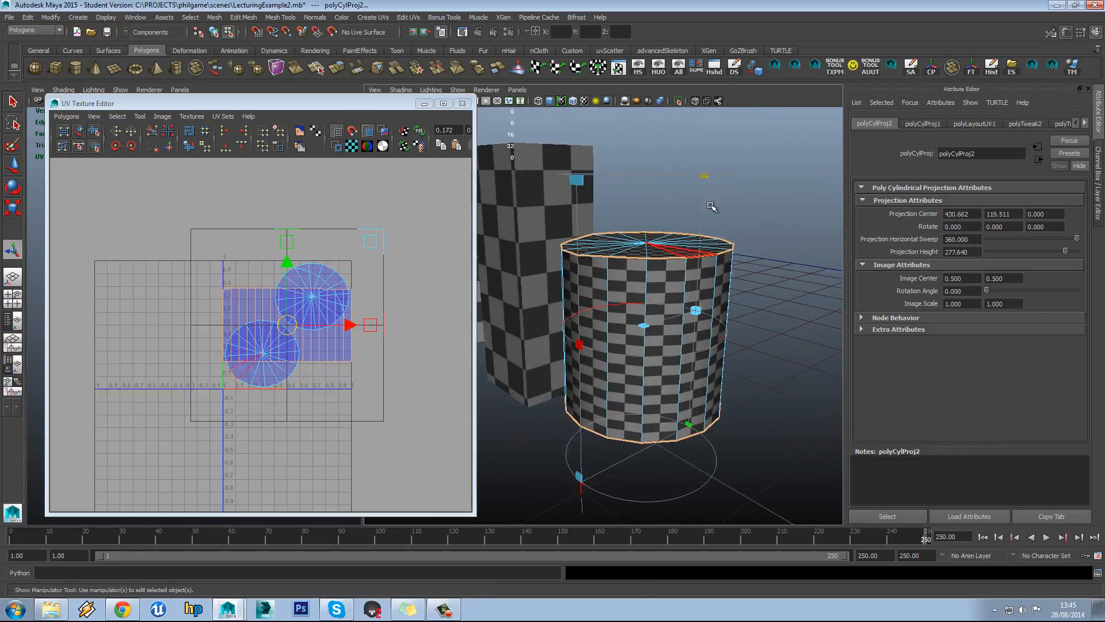
pyautogui.moveTo(705, 174); pyautogui.dragTo(683, 92)
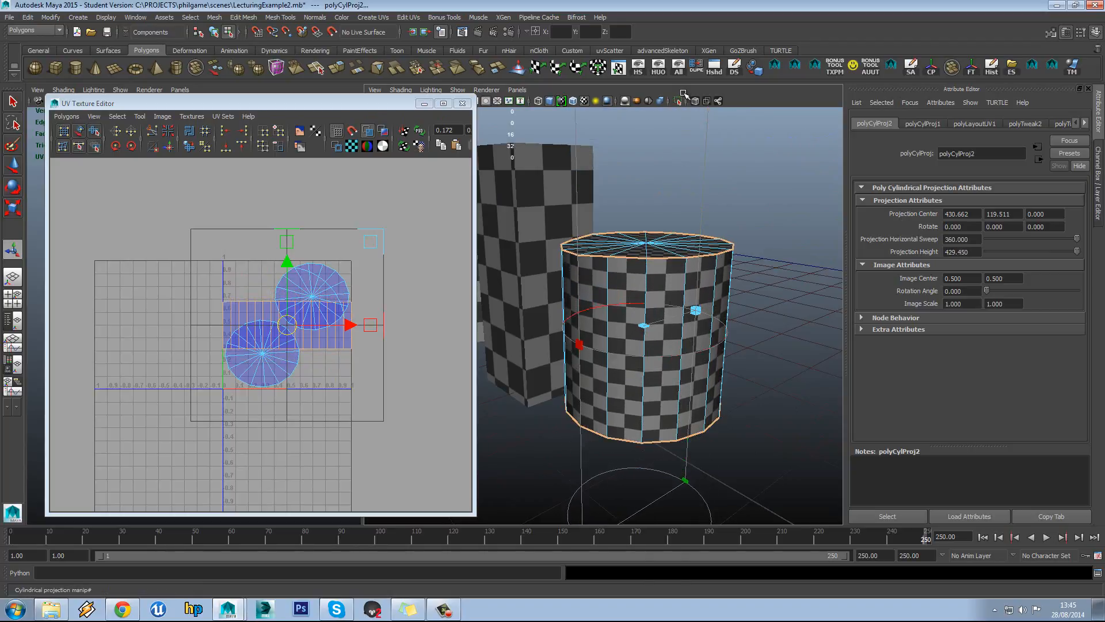
pyautogui.keyDown('alt'); pyautogui.moveTo(298, 289); pyautogui.dragTo(296, 275, button='middle'); pyautogui.keyUp('alt')
pyautogui.scroll(3, 297, 279)
# With the Move tool (W), drag the side UV shell below the 0–1 square, clear of both caps
pyautogui.press('w')
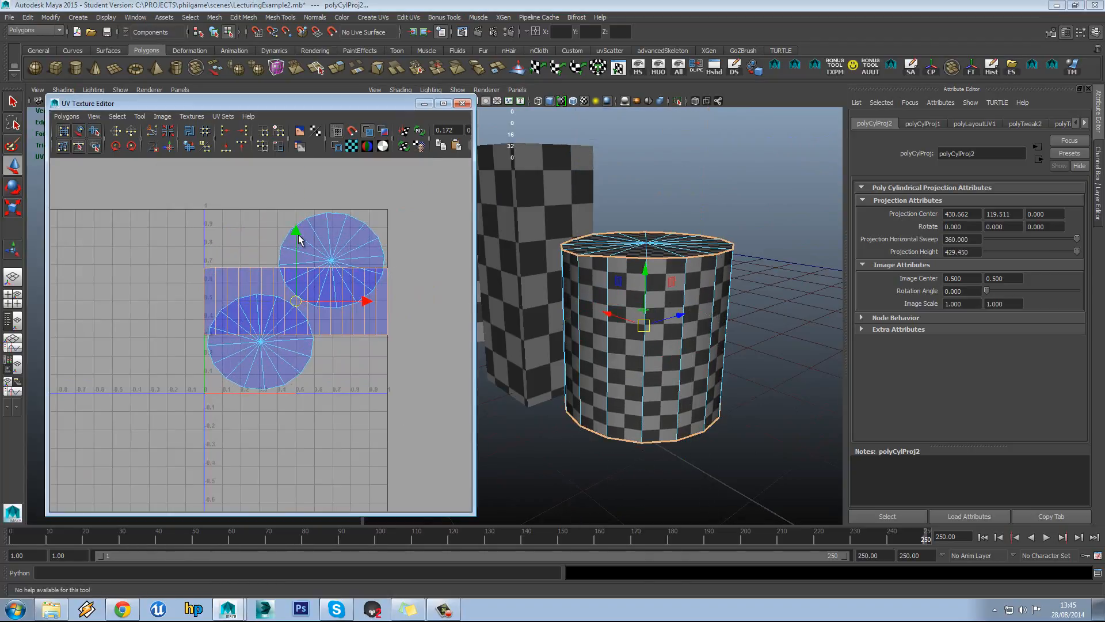
pyautogui.moveTo(298, 233); pyautogui.dragTo(313, 368)
pyautogui.keyDown('alt'); pyautogui.moveTo(326, 371); pyautogui.dragTo(343, 281, button='middle'); pyautogui.keyUp('alt')
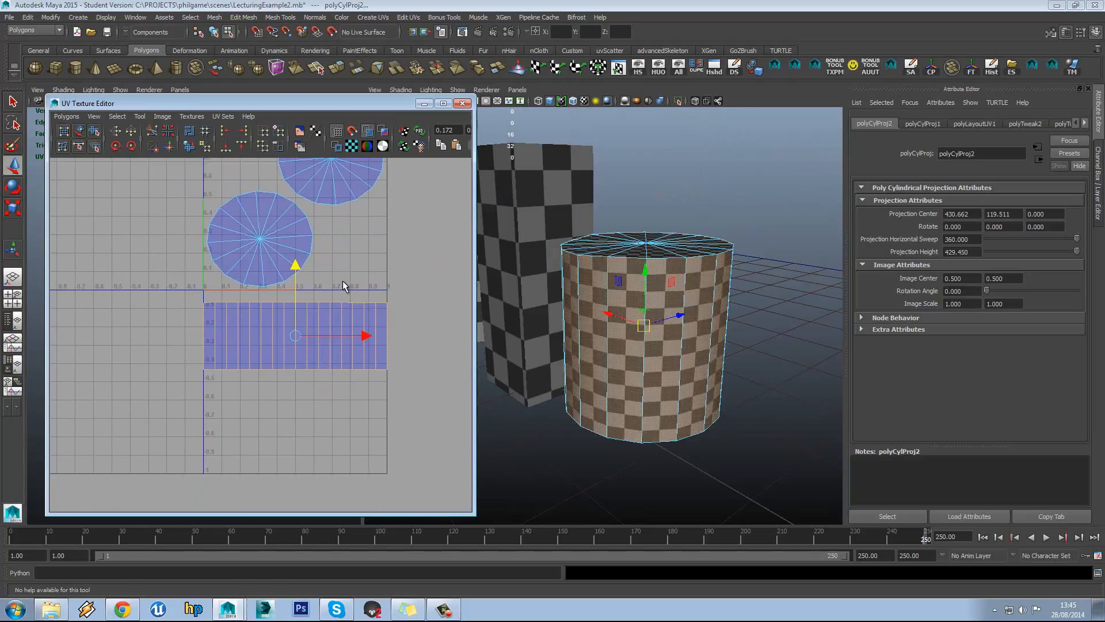
pyautogui.keyDown('alt'); pyautogui.moveTo(343, 281); pyautogui.dragTo(365, 275, button='right'); pyautogui.keyUp('alt')
pyautogui.scroll(-3, 365, 277)
pyautogui.keyDown('alt'); pyautogui.moveTo(342, 319); pyautogui.dragTo(328, 443, button='middle'); pyautogui.keyUp('alt')
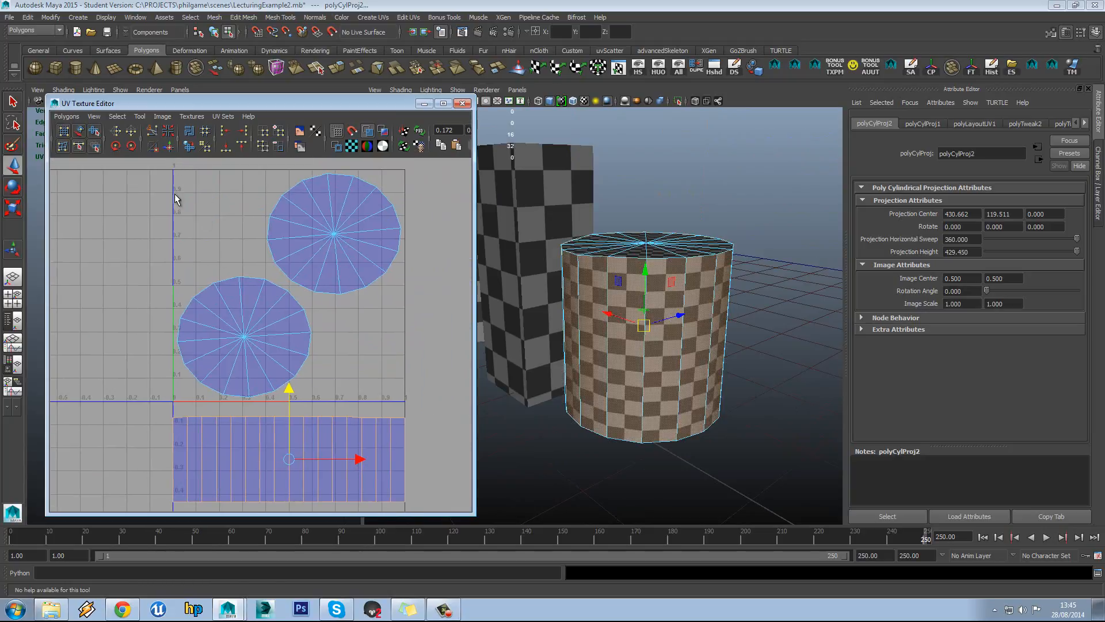
pyautogui.scroll(-2, 370, 232)
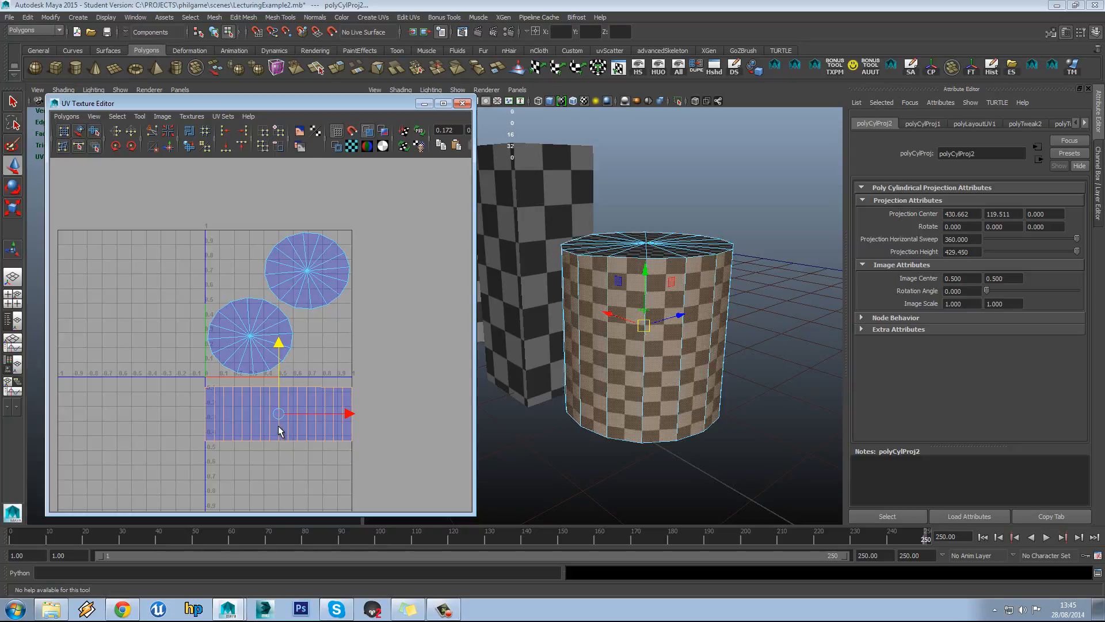
pyautogui.scroll(2, 267, 412)
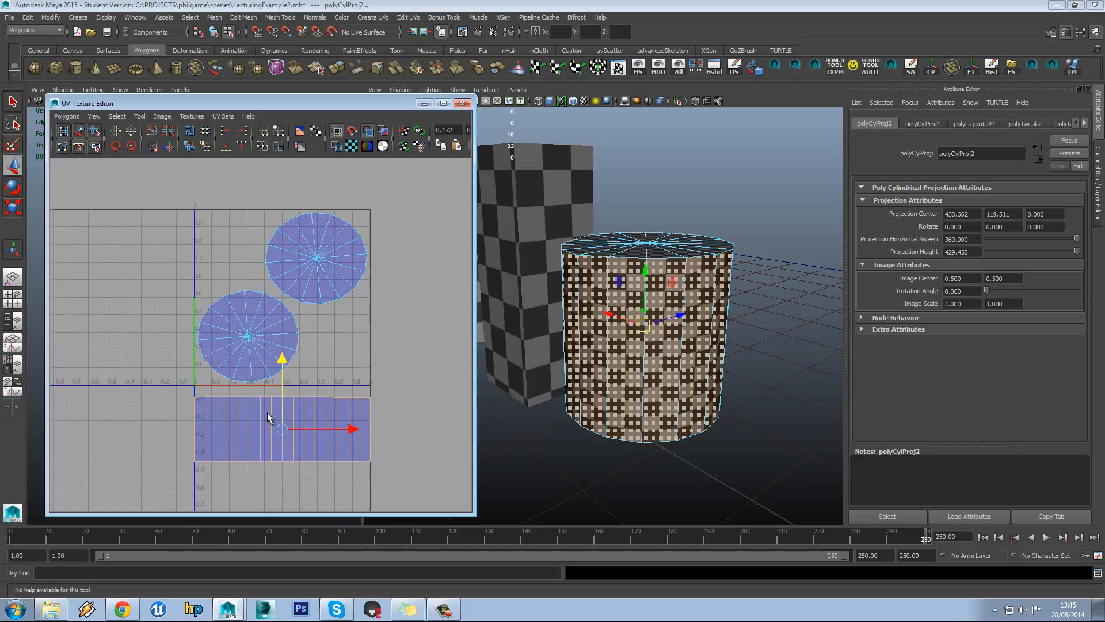
pyautogui.keyDown('alt'); pyautogui.moveTo(289, 408); pyautogui.dragTo(303, 382, button='middle'); pyautogui.keyUp('alt')
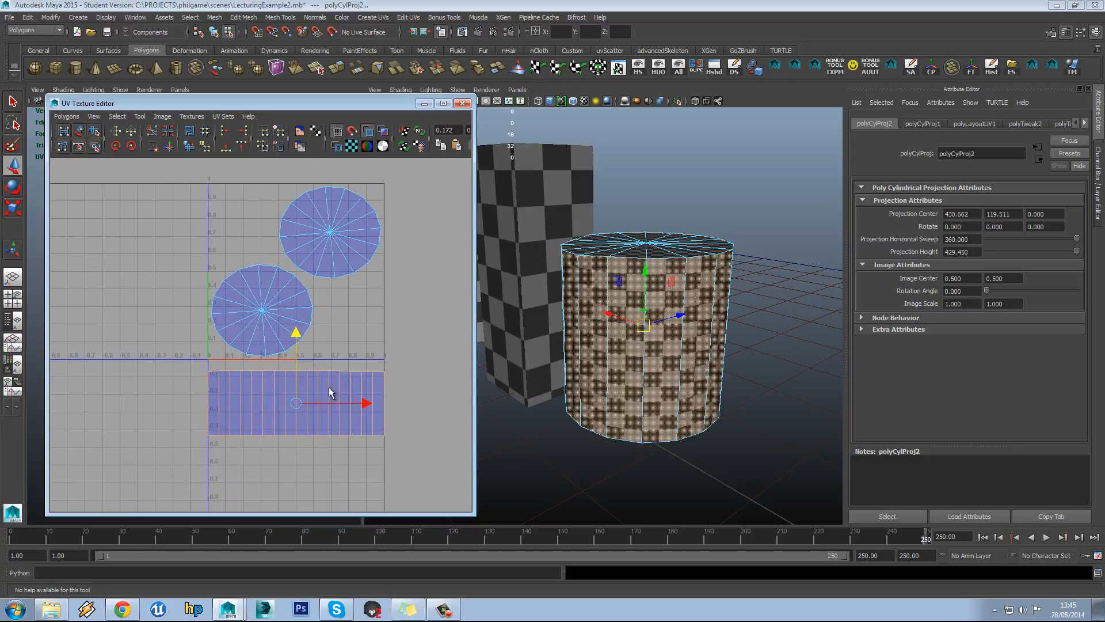
pyautogui.keyDown('alt'); pyautogui.moveTo(347, 318); pyautogui.dragTo(339, 337, button='middle'); pyautogui.keyUp('alt')
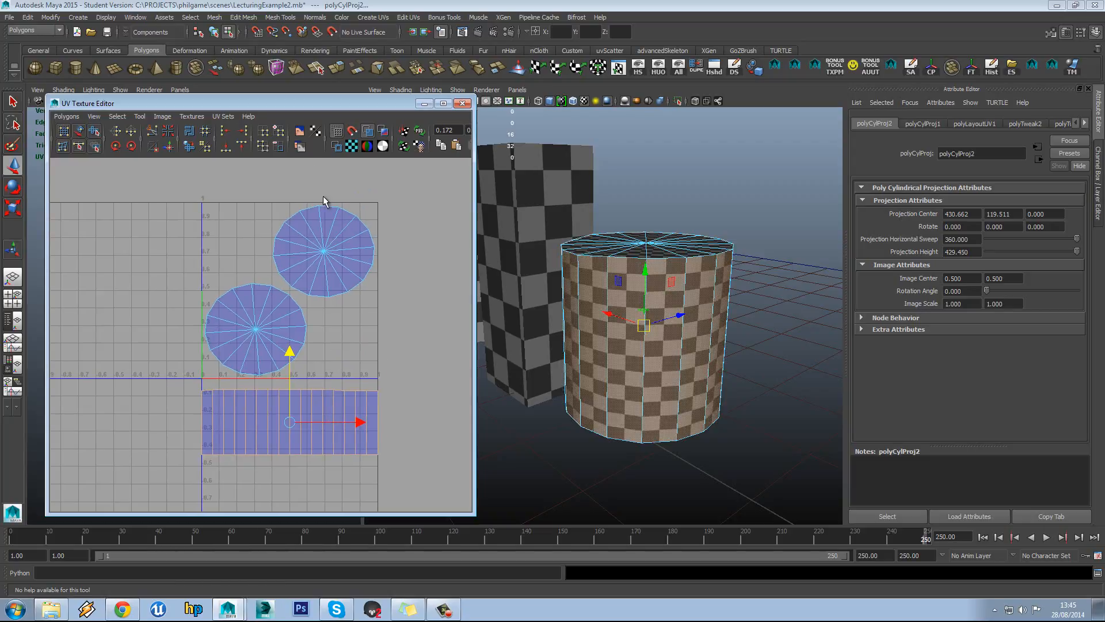
# Turn on the checker texture display behind the UVs and frame the view
pyautogui.click(300, 133)
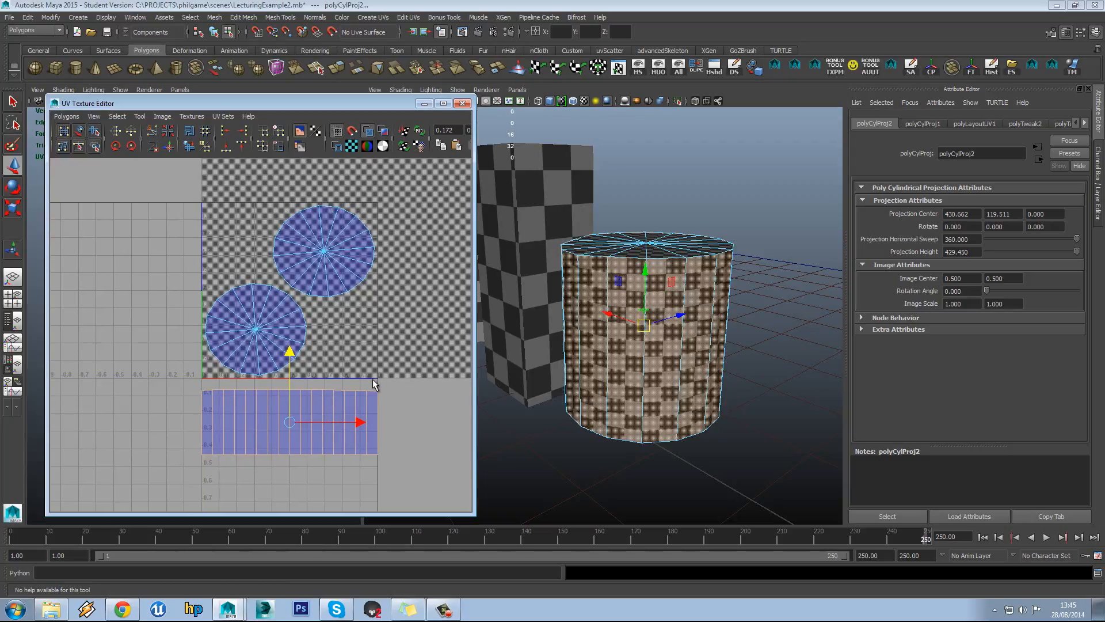
pyautogui.keyDown('alt'); pyautogui.moveTo(370, 320); pyautogui.dragTo(311, 377, button='middle'); pyautogui.keyUp('alt')
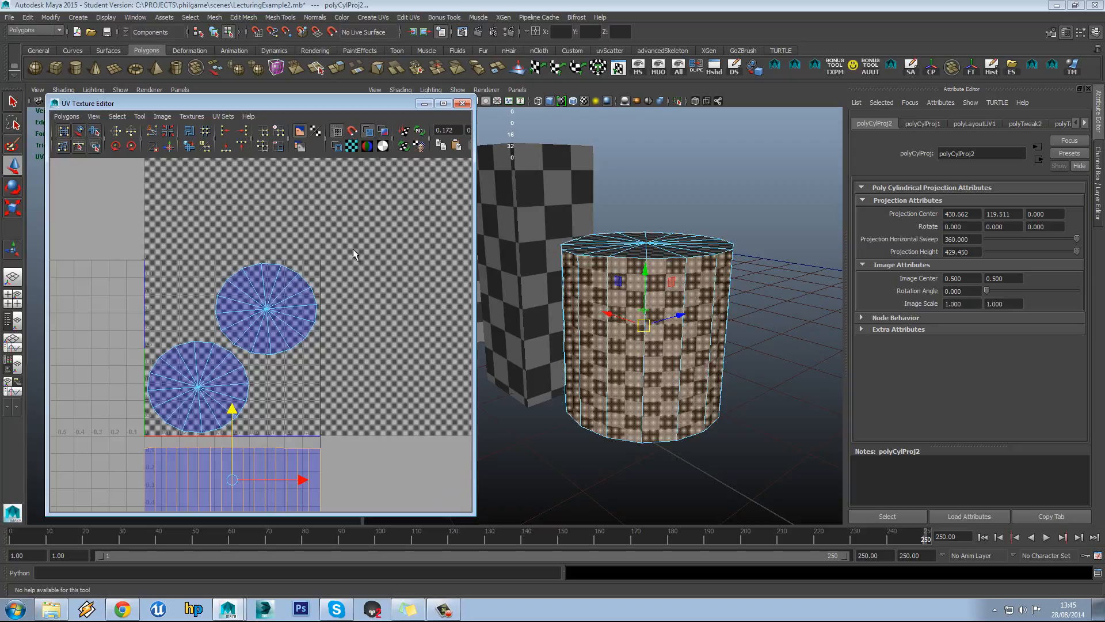
pyautogui.keyDown('alt'); pyautogui.moveTo(353, 248); pyautogui.dragTo(291, 306, button='middle'); pyautogui.keyUp('alt')
pyautogui.scroll(-1, 291, 305)
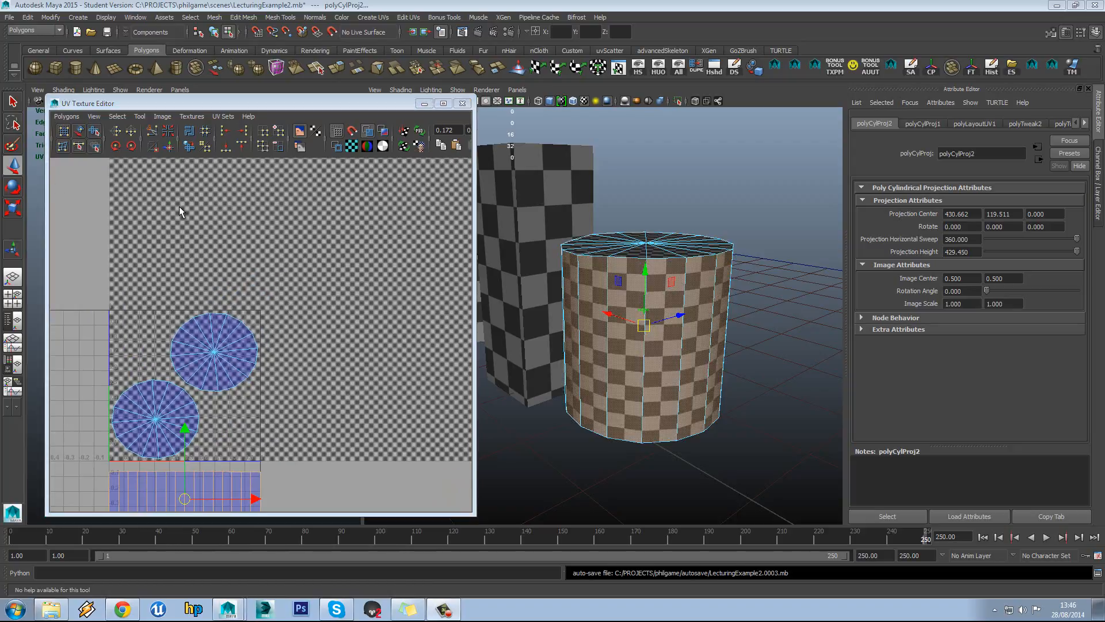
# Set the Image Range Maximum U and V to 1 so the checker covers only 0–1
pyautogui.click(160, 117)
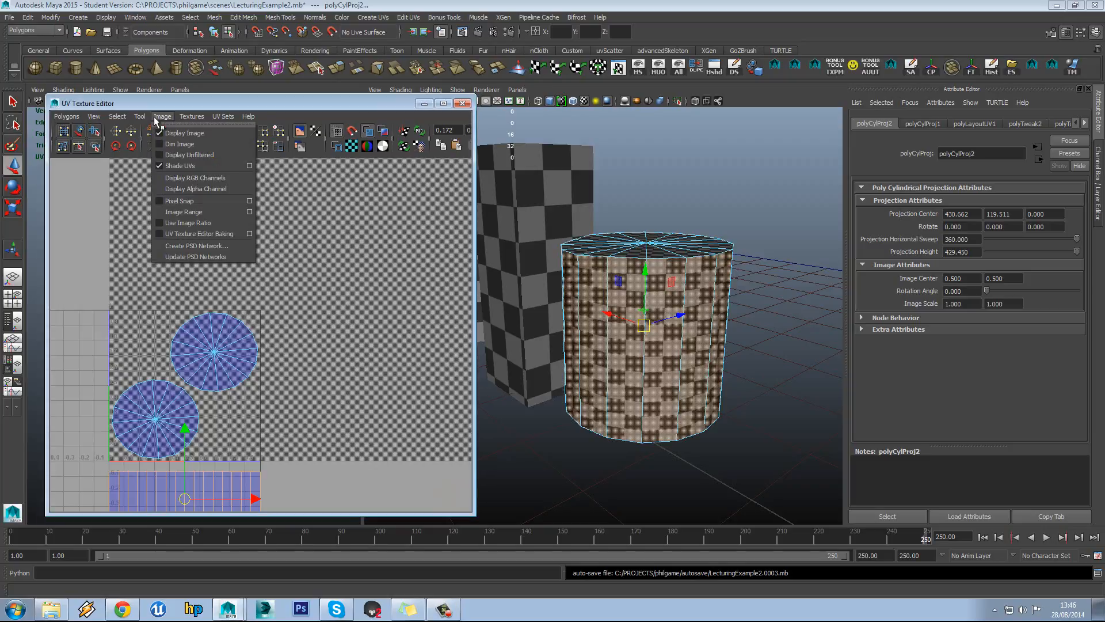
pyautogui.click(249, 213)
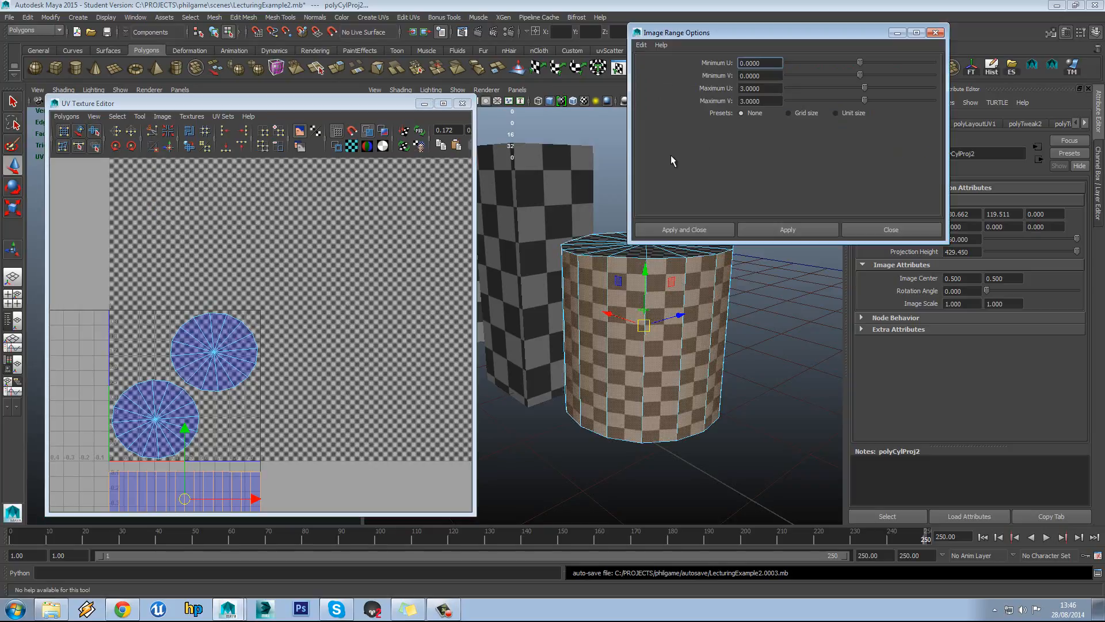
pyautogui.doubleClick(760, 88)
pyautogui.write('1')
pyautogui.doubleClick(761, 101)
pyautogui.write('1')
pyautogui.click(812, 229)
pyautogui.click(848, 230)
# Zoom in on the cylinder's side-strip UV shell
pyautogui.scroll(5, 300, 314)
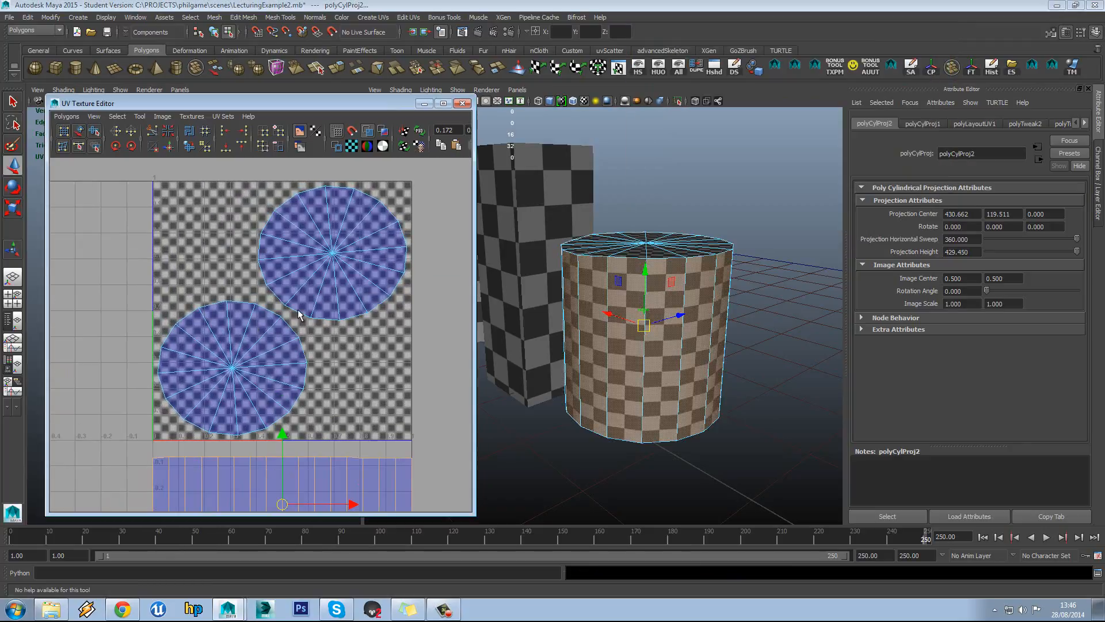
pyautogui.scroll(-3, 260, 337)
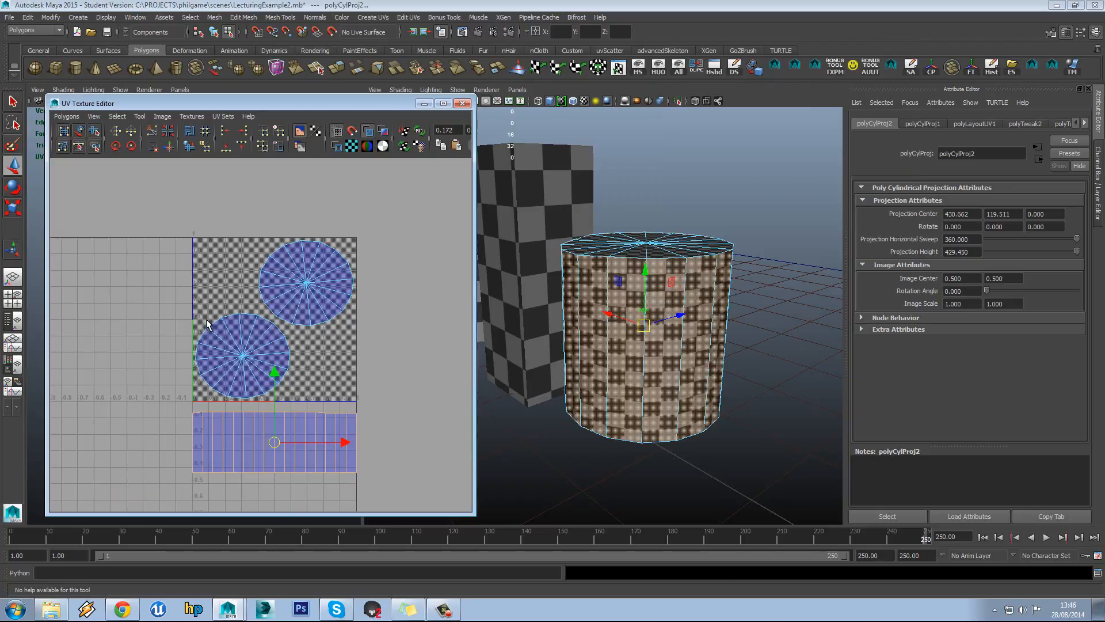
pyautogui.keyDown('alt'); pyautogui.moveTo(292, 364); pyautogui.dragTo(328, 312, button='middle'); pyautogui.keyUp('alt')
pyautogui.scroll(4, 318, 312)
pyautogui.moveTo(254, 340)
pyautogui.mouseDown(button='right')
pyautogui.moveTo(206, 336)
pyautogui.moveTo(249, 339)
pyautogui.mouseUp(button='right')
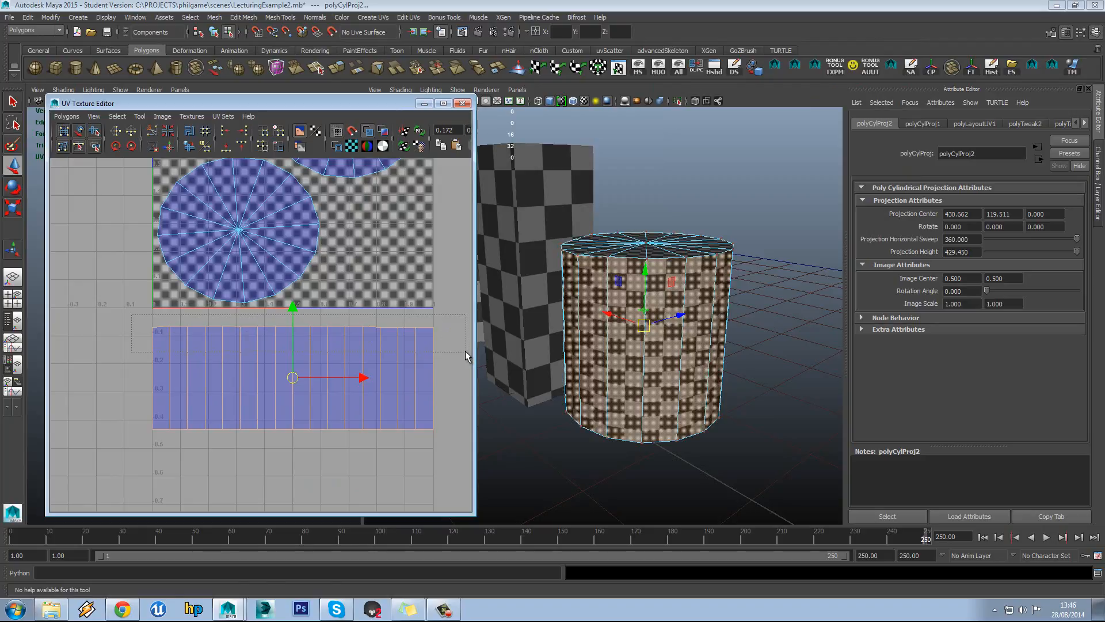
# Align the side strip's top row of UVs to one height
pyautogui.moveTo(465, 351); pyautogui.dragTo(464, 352)
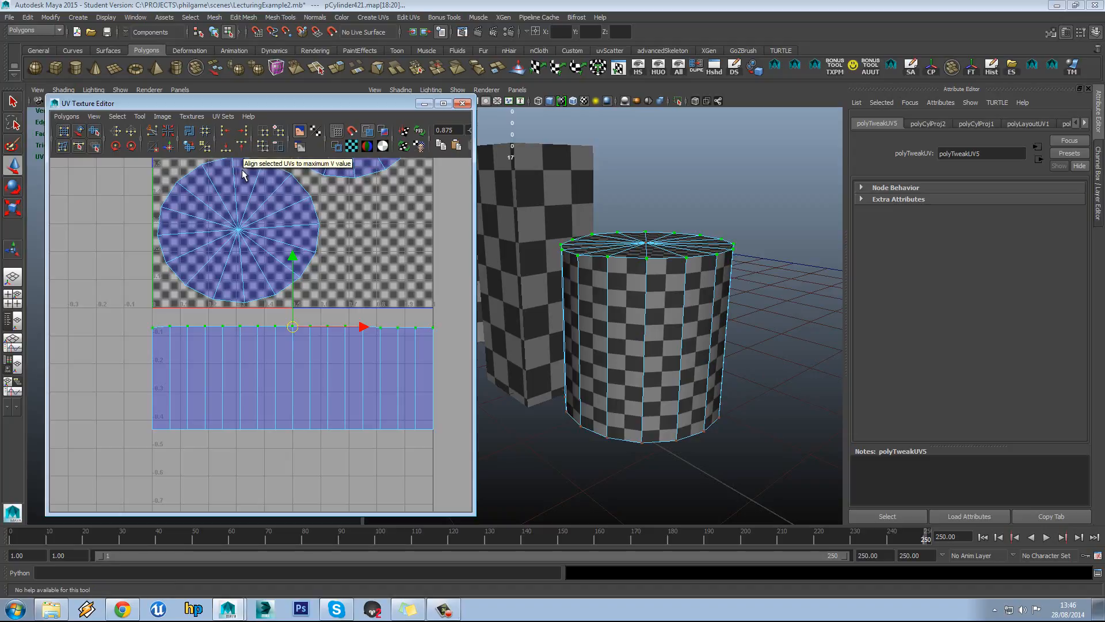
pyautogui.click(226, 150)
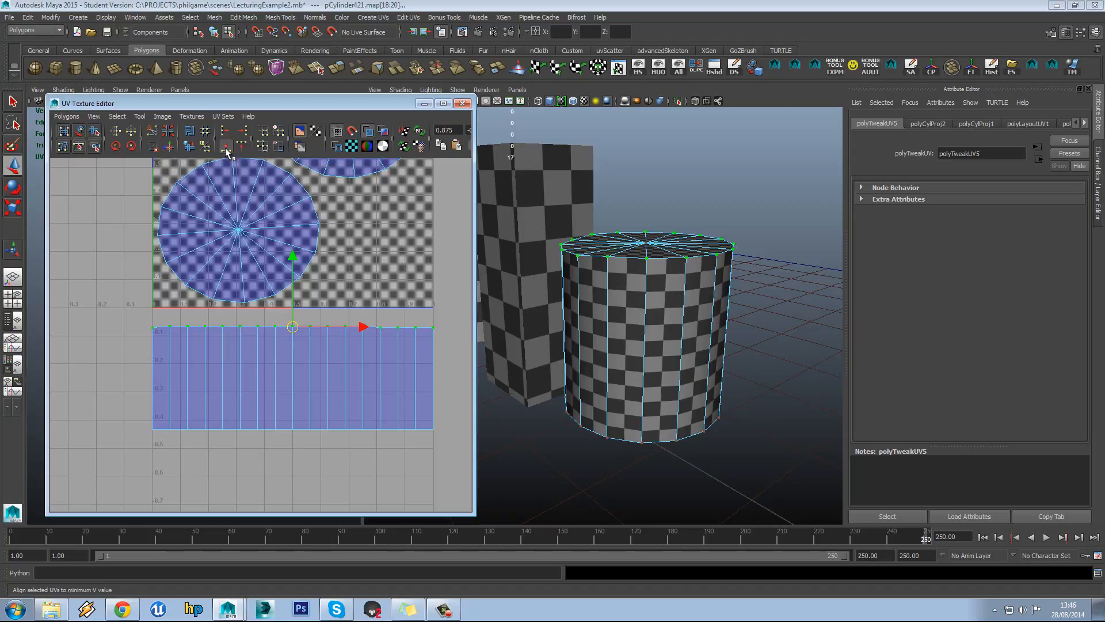
pyautogui.keyDown('alt'); pyautogui.moveTo(320, 252); pyautogui.dragTo(320, 259, button='middle'); pyautogui.keyUp('alt')
pyautogui.hotkey('ctrl', 'z')
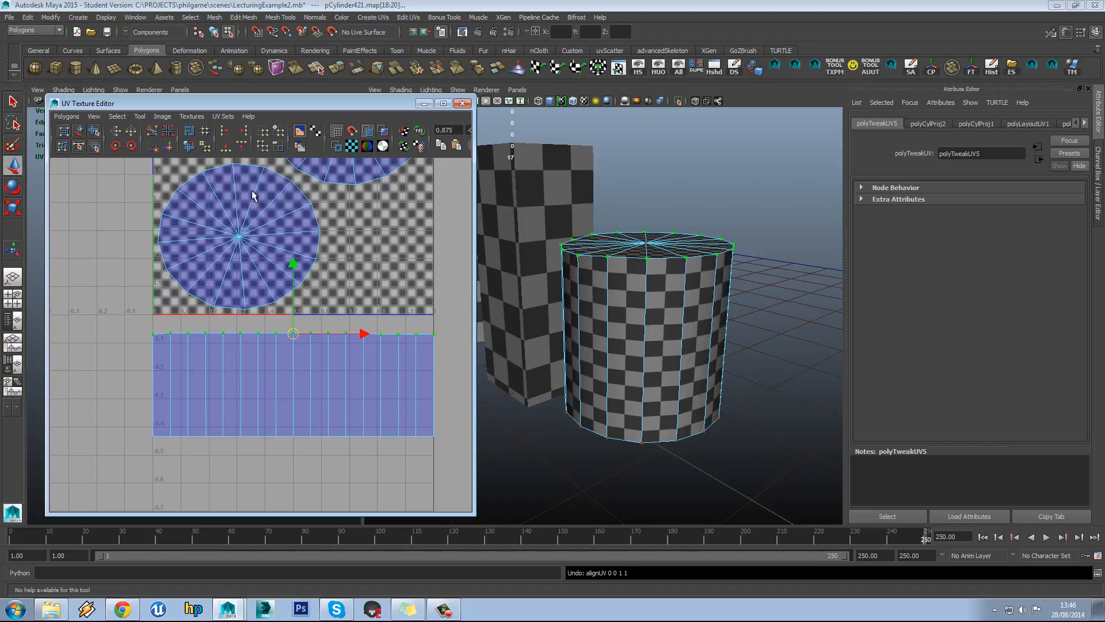
pyautogui.click(246, 146)
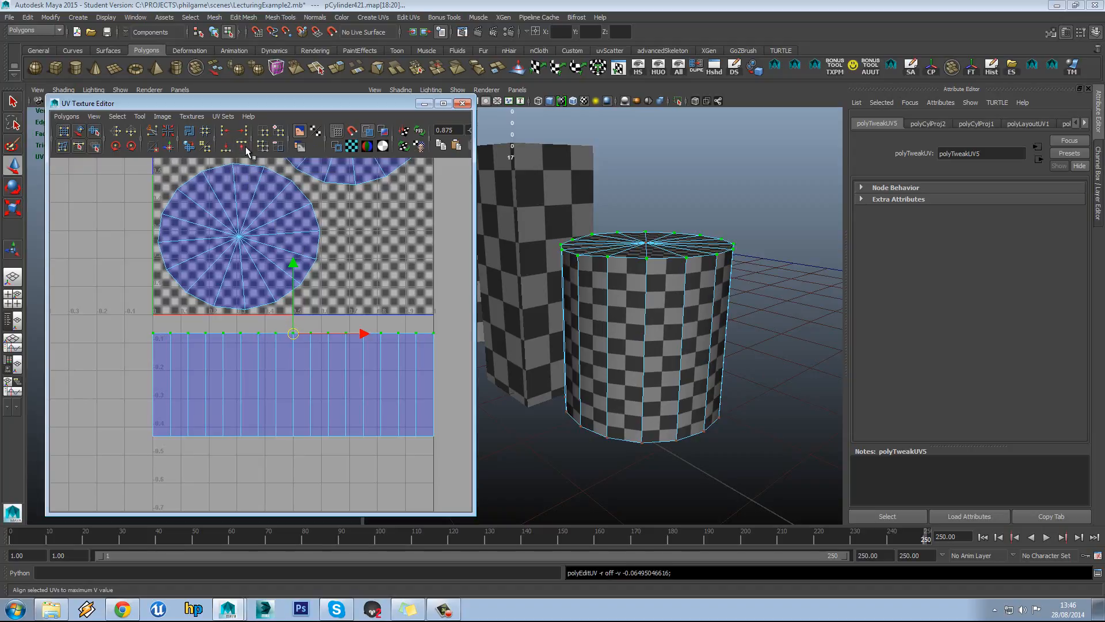
# Snap the bottom-left UV onto the left edge and level the strip's bottom row
pyautogui.click(152, 436)
pyautogui.moveTo(152, 435); pyautogui.dragTo(110, 468)
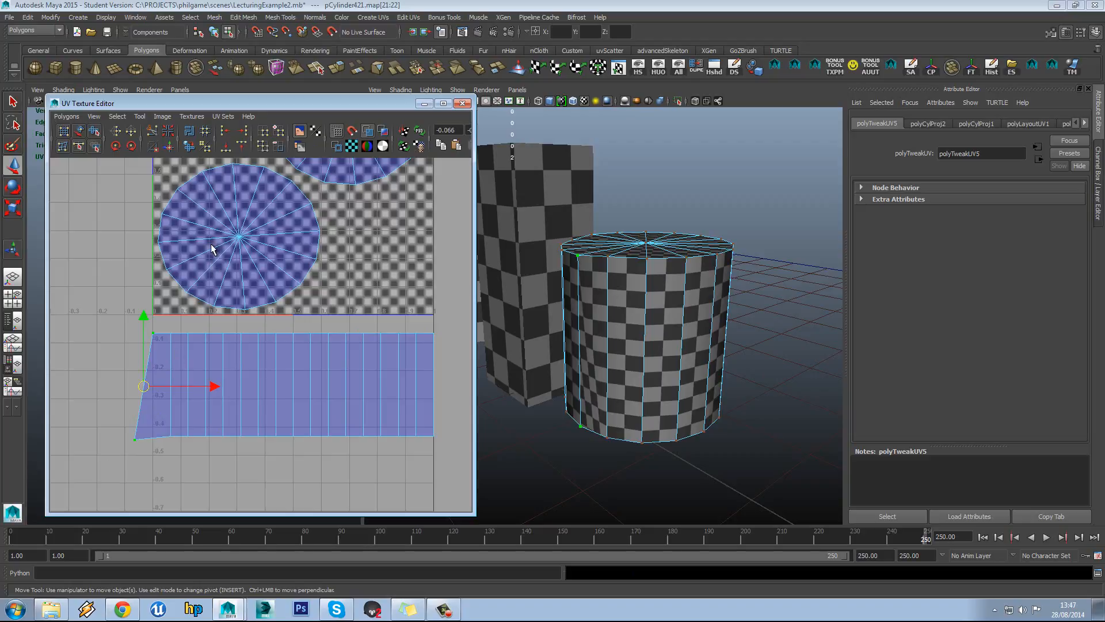
pyautogui.click(242, 134)
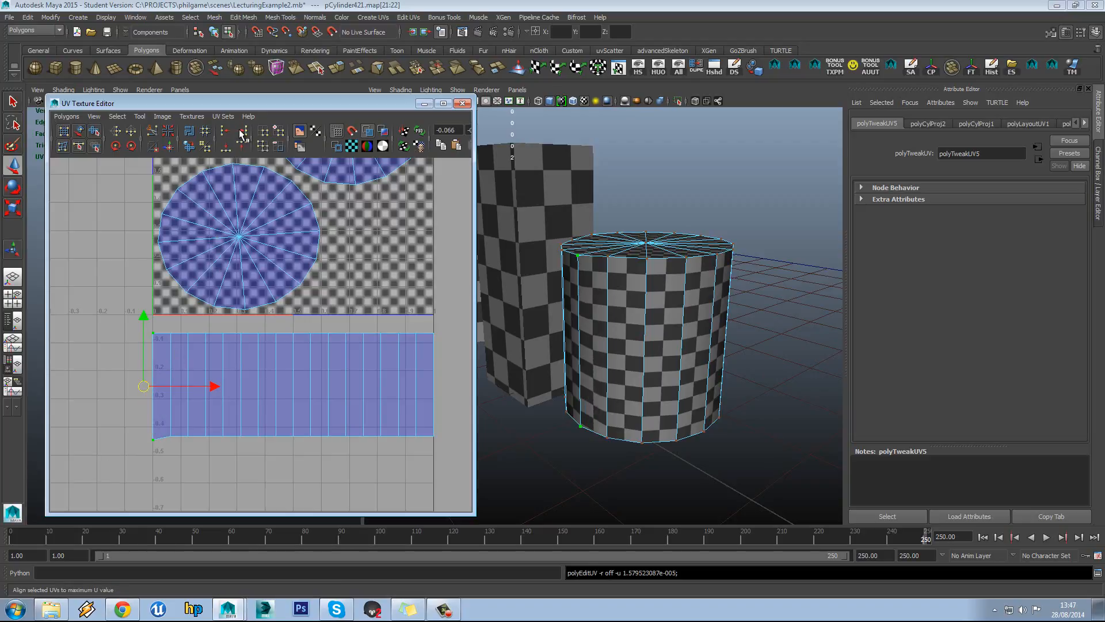
pyautogui.moveTo(129, 419); pyautogui.dragTo(496, 474)
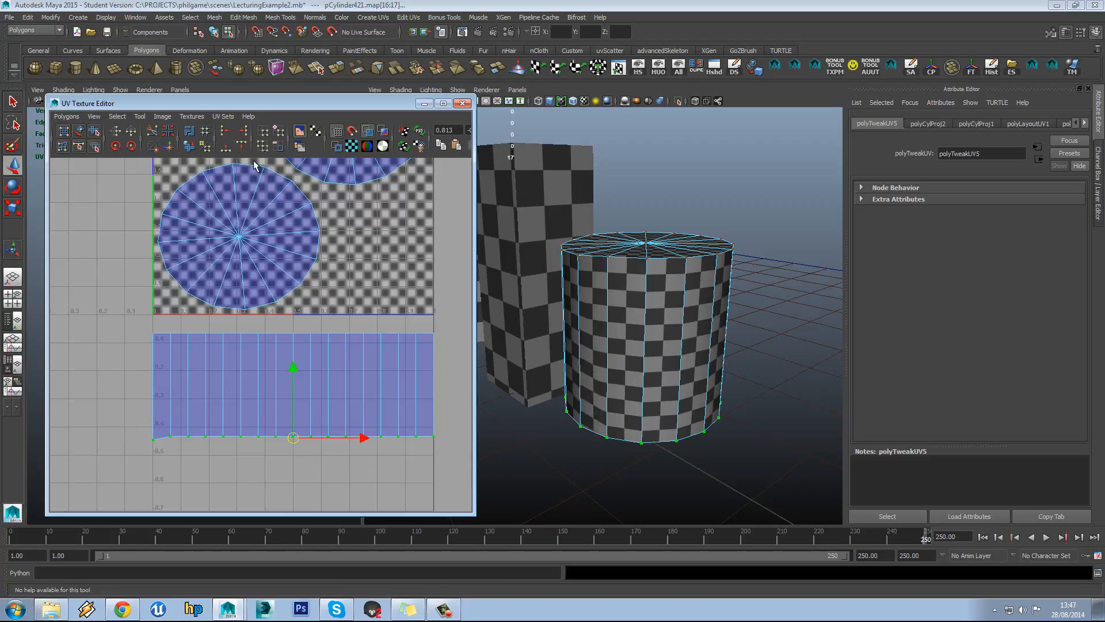
pyautogui.click(242, 146)
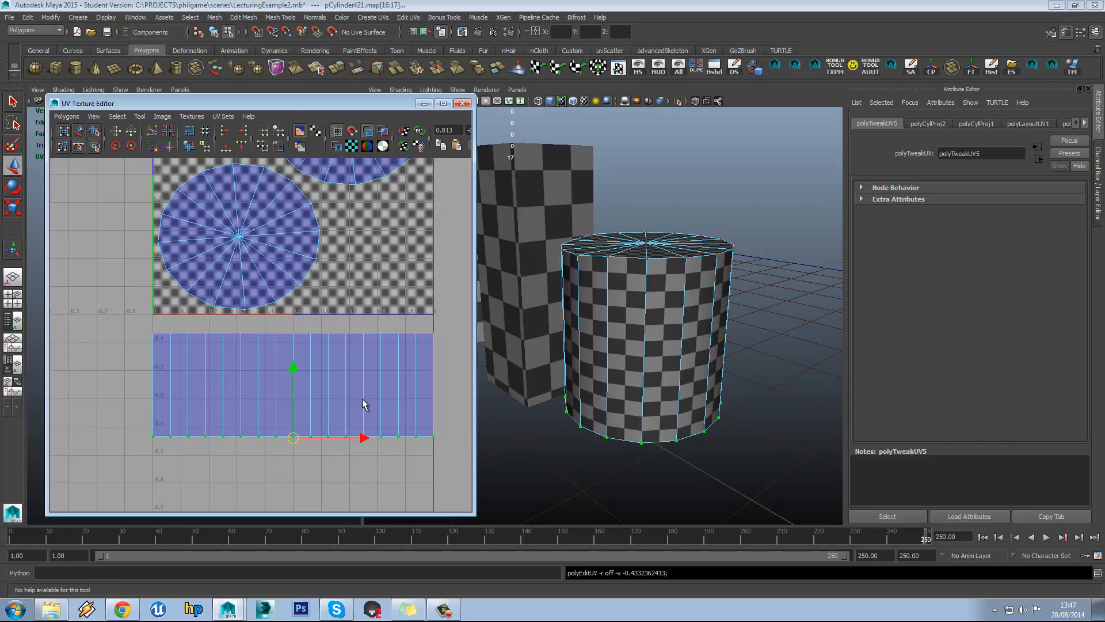
# Scale the side strip shell up wider around its centre
pyautogui.keyDown('alt'); pyautogui.moveTo(316, 264); pyautogui.dragTo(302, 293, button='middle'); pyautogui.keyUp('alt')
pyautogui.keyDown('alt'); pyautogui.moveTo(693, 313); pyautogui.dragTo(662, 325); pyautogui.keyUp('alt')
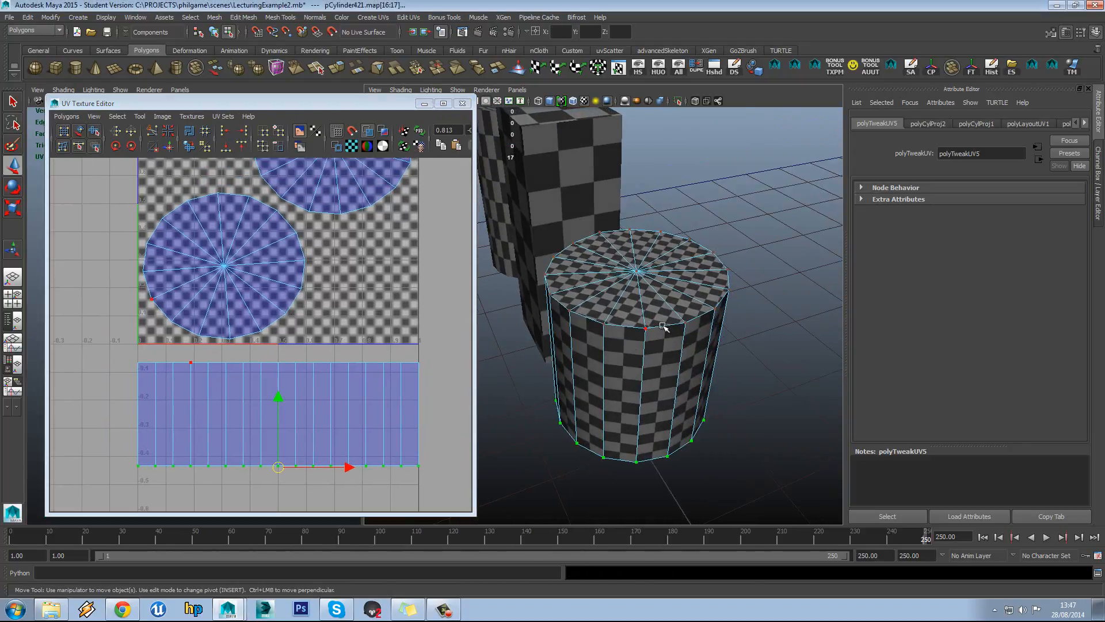
pyautogui.keyDown('alt'); pyautogui.moveTo(299, 396); pyautogui.dragTo(305, 384, button='middle'); pyautogui.keyUp('alt')
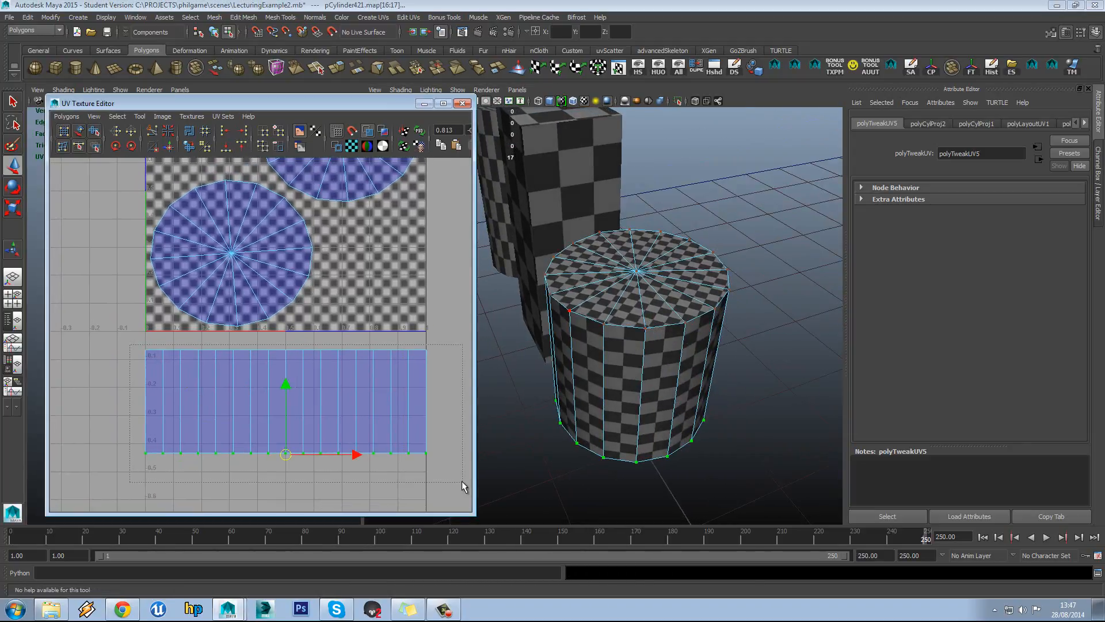
pyautogui.press('r')
pyautogui.moveTo(289, 402)
pyautogui.mouseDown()
pyautogui.moveTo(336, 382)
pyautogui.moveTo(288, 388)
pyautogui.mouseUp()
pyautogui.scroll(-3, 336, 377)
pyautogui.press('w')
pyautogui.scroll(2, 266, 331)
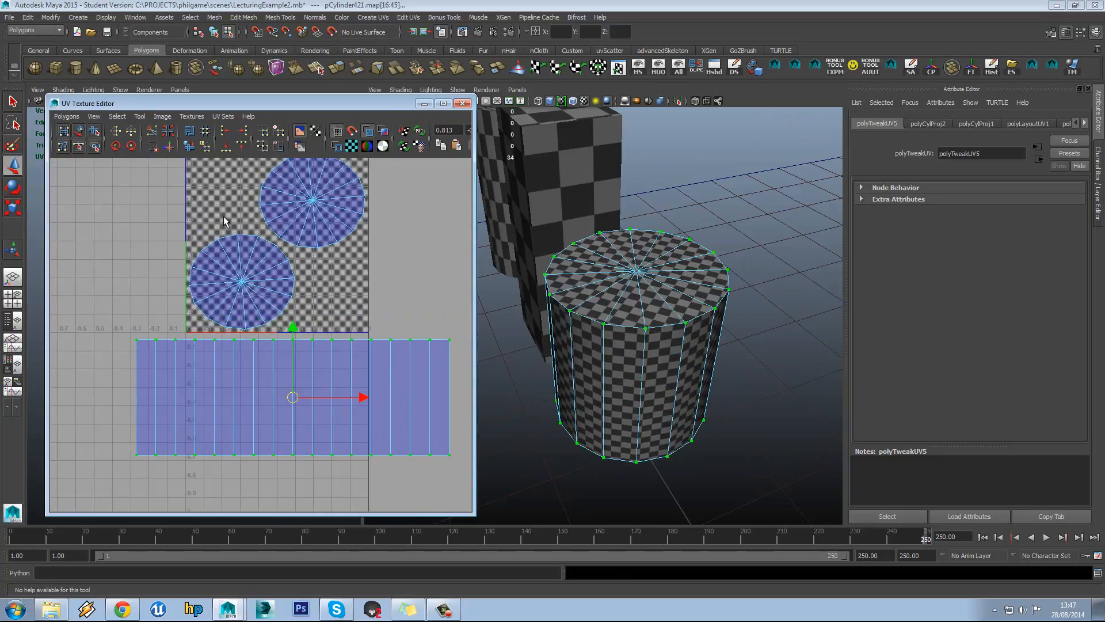
# With the Move UV Shell Tool, bring the two cap circles side by side
pyautogui.click(141, 117)
pyautogui.click(171, 155)
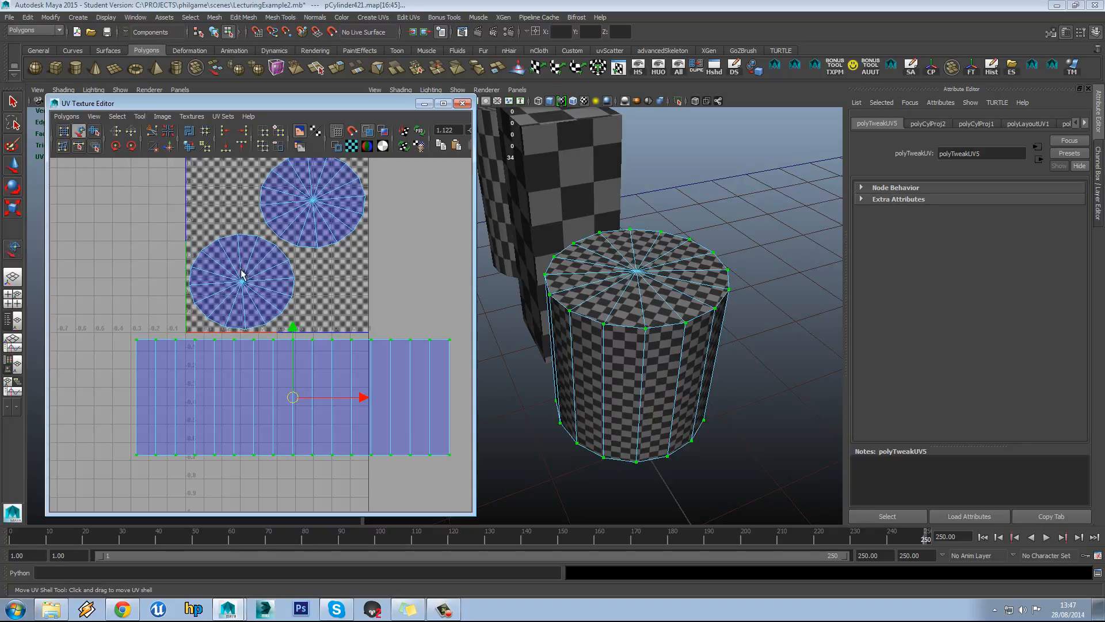
pyautogui.click(243, 286)
pyautogui.moveTo(243, 286); pyautogui.dragTo(199, 293)
pyautogui.click(313, 213)
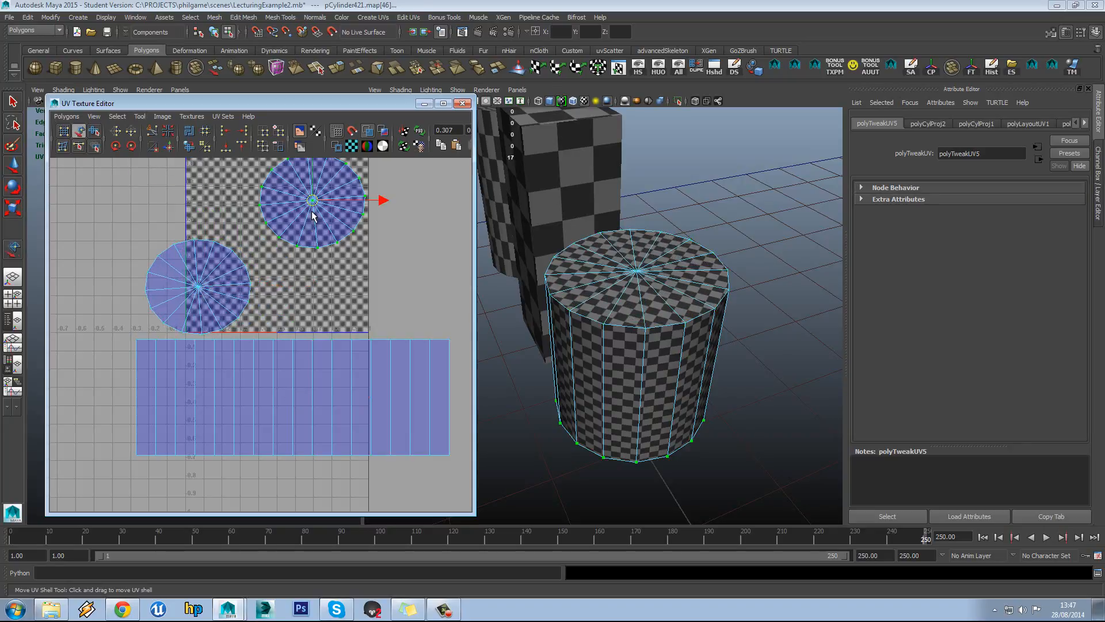
pyautogui.moveTo(317, 204); pyautogui.dragTo(378, 287)
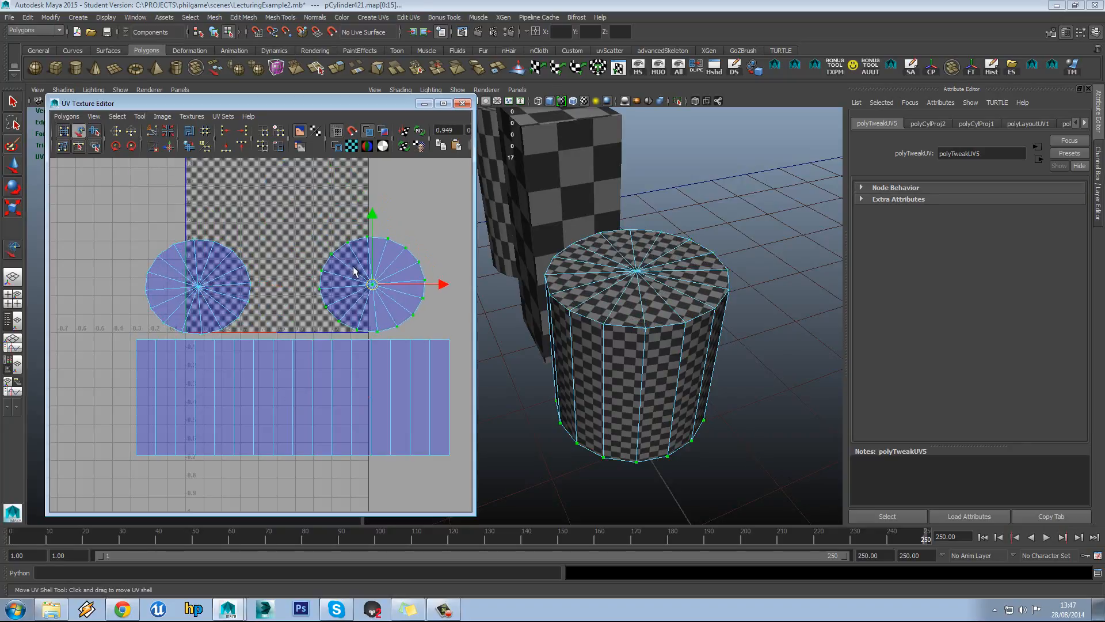
# Select all 68 of the cylinder's UVs
pyautogui.rightClick(332, 253)
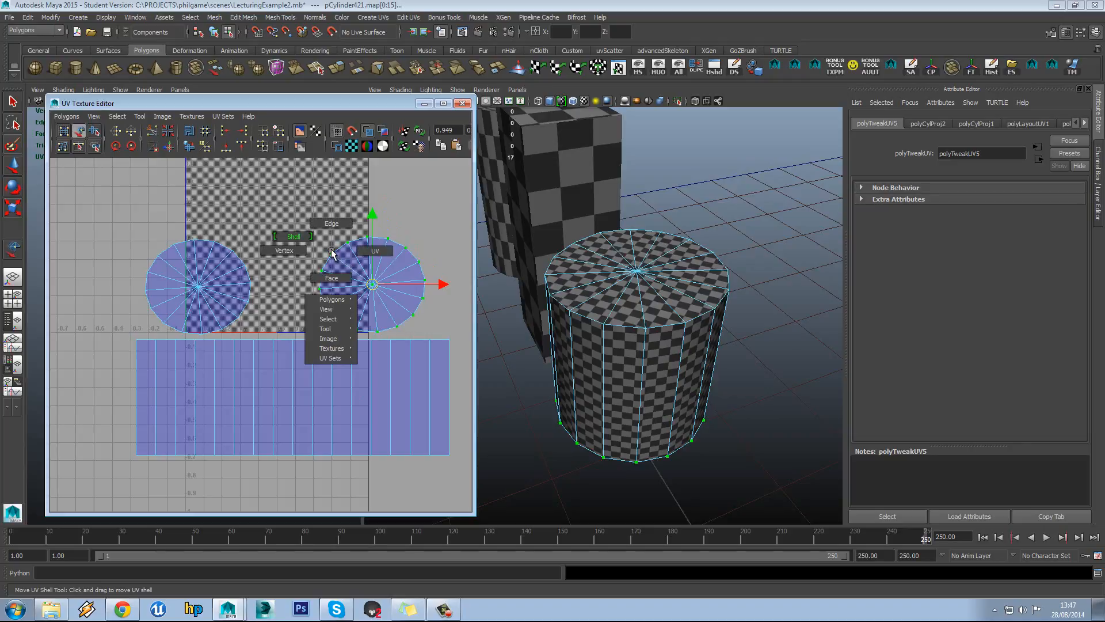
pyautogui.rightClick(294, 263)
pyautogui.click(289, 231)
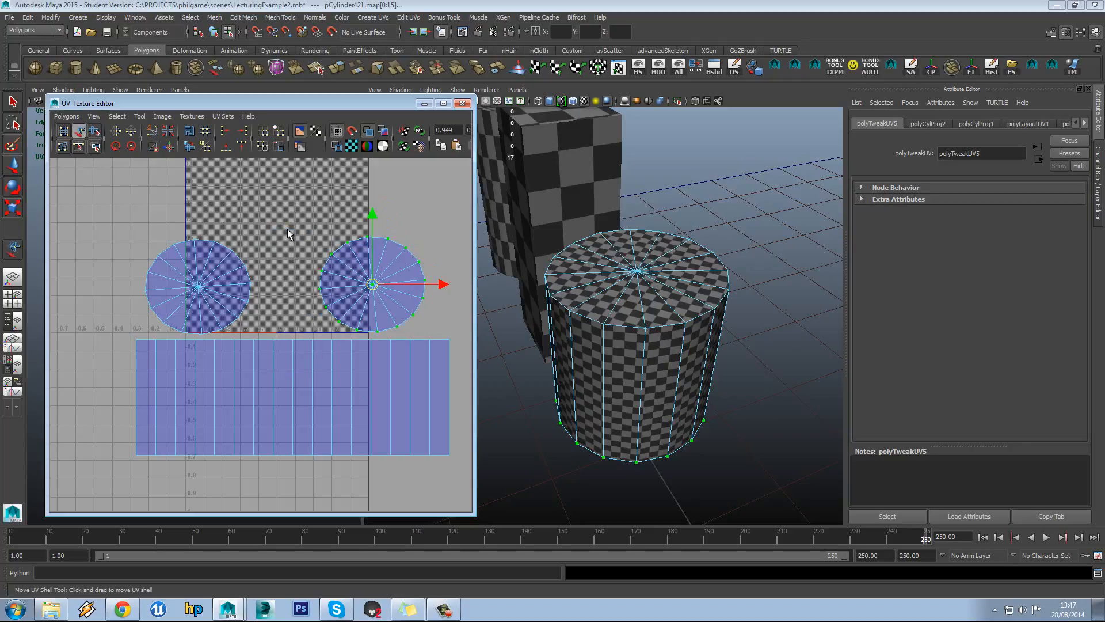
pyautogui.click(288, 229)
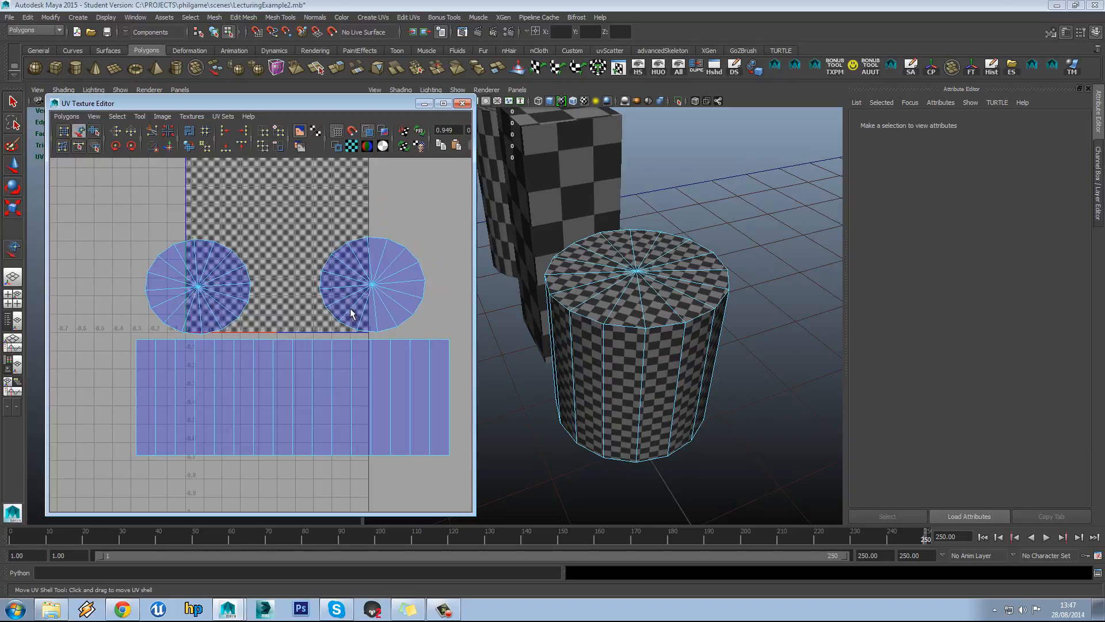
pyautogui.scroll(-3, 332, 304)
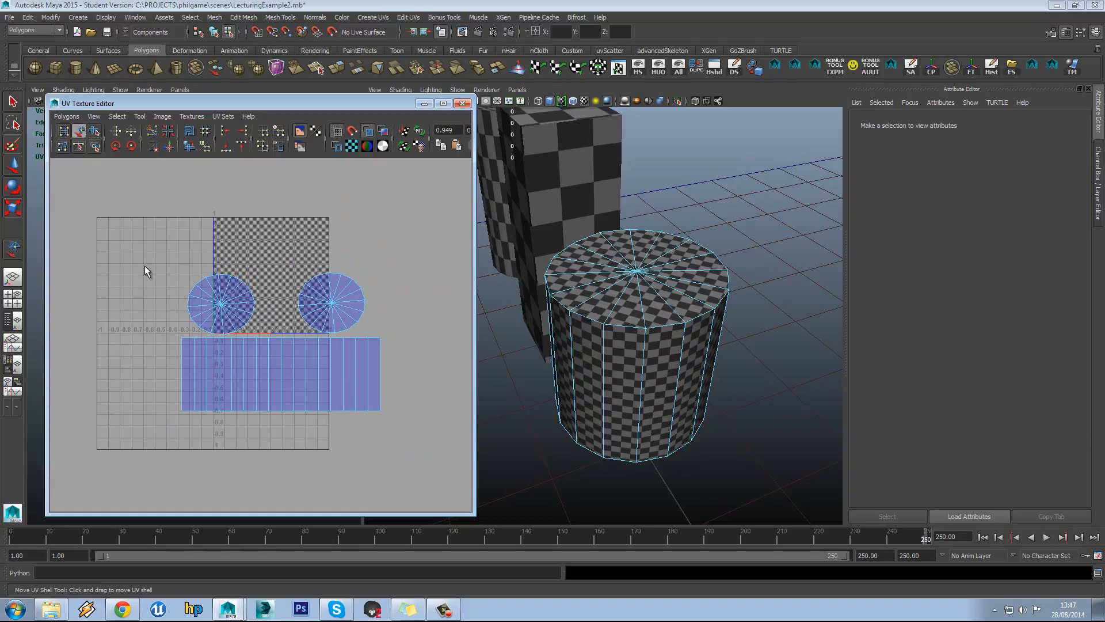
pyautogui.moveTo(441, 462); pyautogui.dragTo(441, 462)
pyautogui.moveTo(290, 327); pyautogui.dragTo(330, 330, button='right')
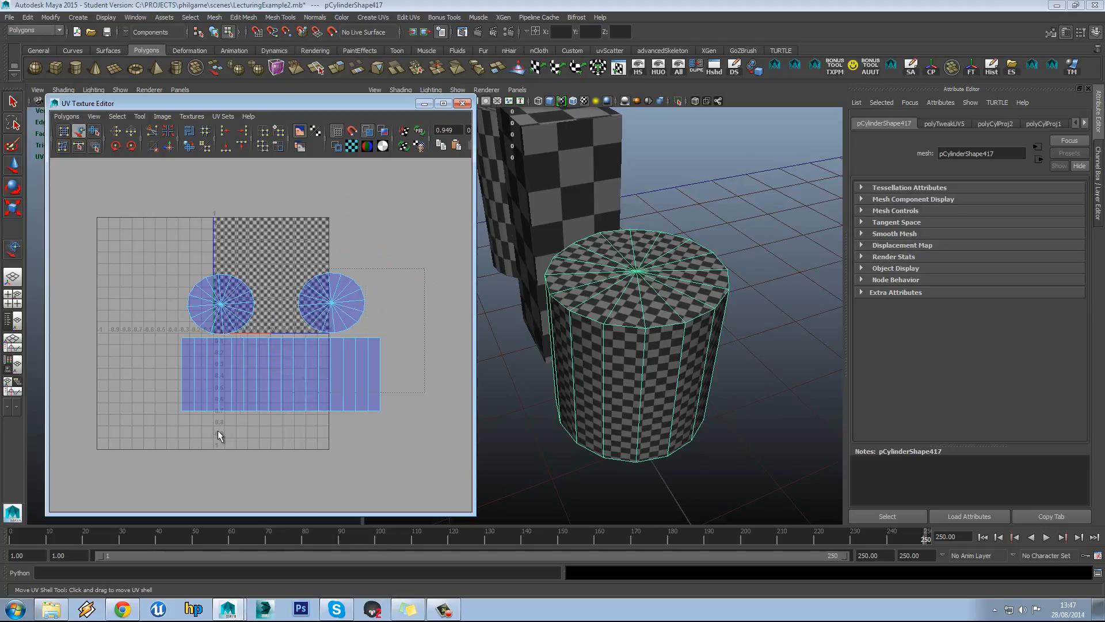
pyautogui.moveTo(156, 450); pyautogui.dragTo(414, 253)
pyautogui.scroll(3, 310, 345)
# Shrink all the UV shells together and move them into the 0–1 square
pyautogui.moveTo(292, 344); pyautogui.dragTo(294, 302)
pyautogui.press('r')
pyautogui.press('w')
pyautogui.moveTo(308, 263); pyautogui.dragTo(275, 280)
pyautogui.scroll(3, 327, 228)
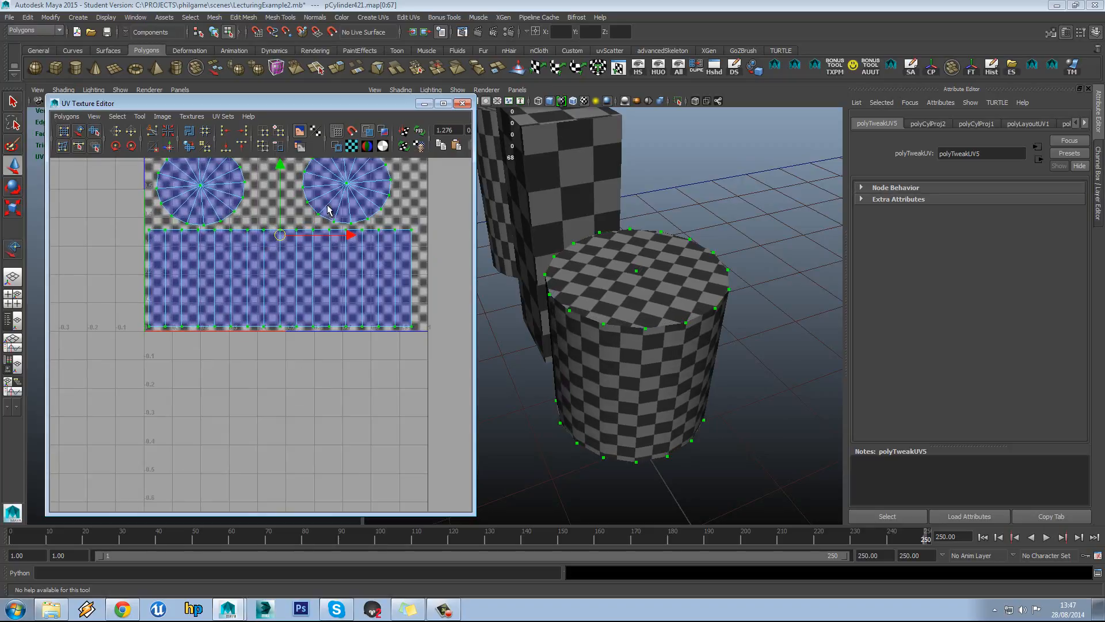
# Place the right cap circle beside the left one and clear the selection
pyautogui.click(140, 116)
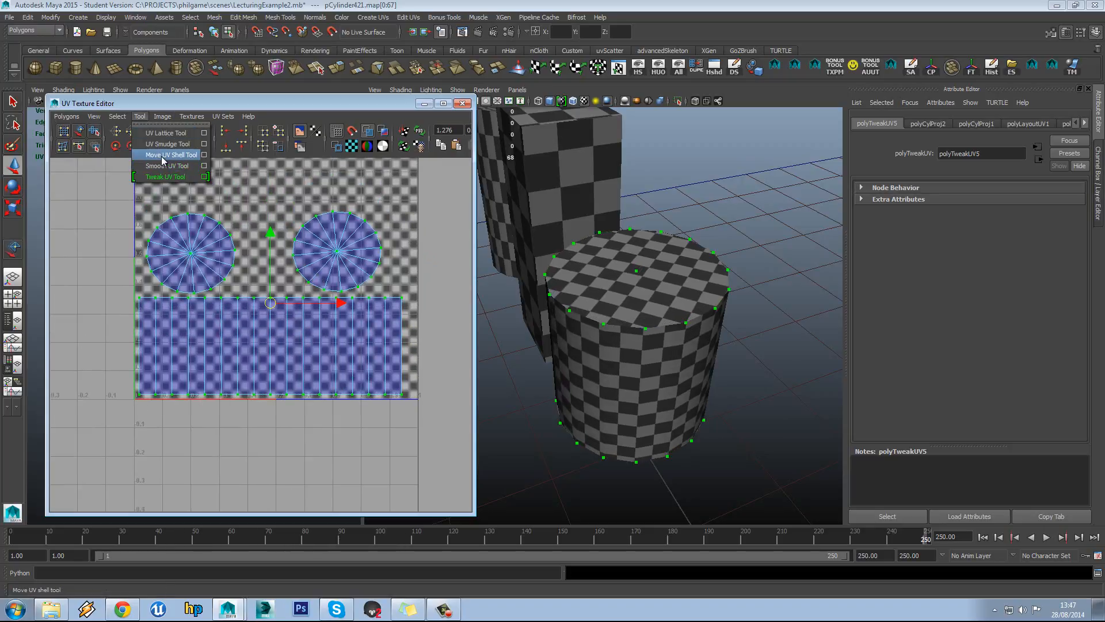
pyautogui.click(161, 152)
pyautogui.moveTo(338, 254); pyautogui.dragTo(287, 255)
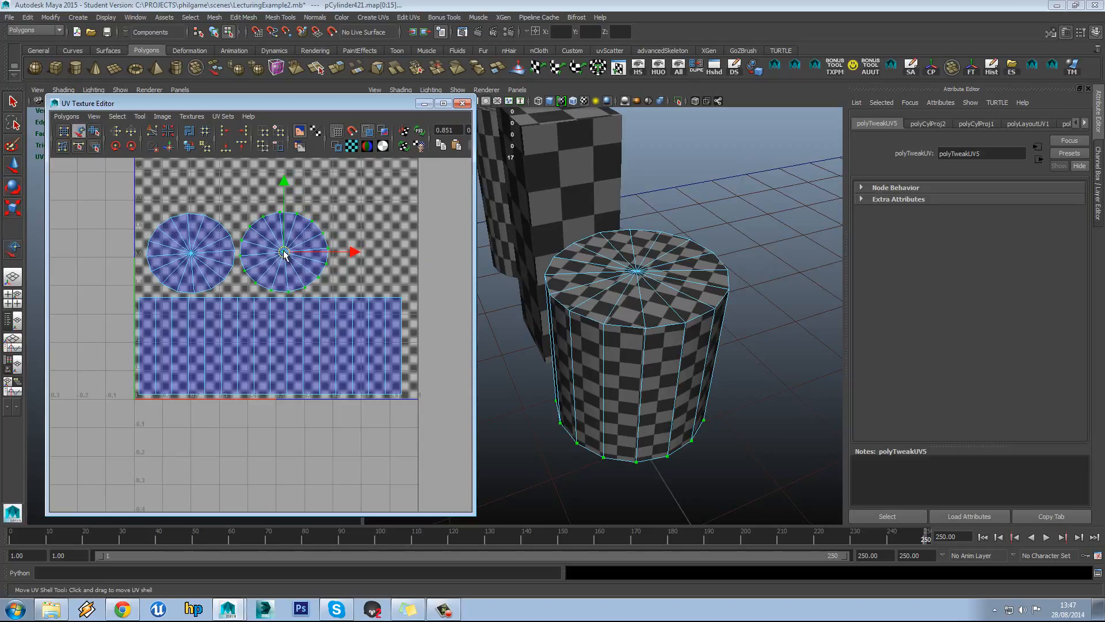
pyautogui.click(357, 231)
pyautogui.scroll(-2, 147, 277)
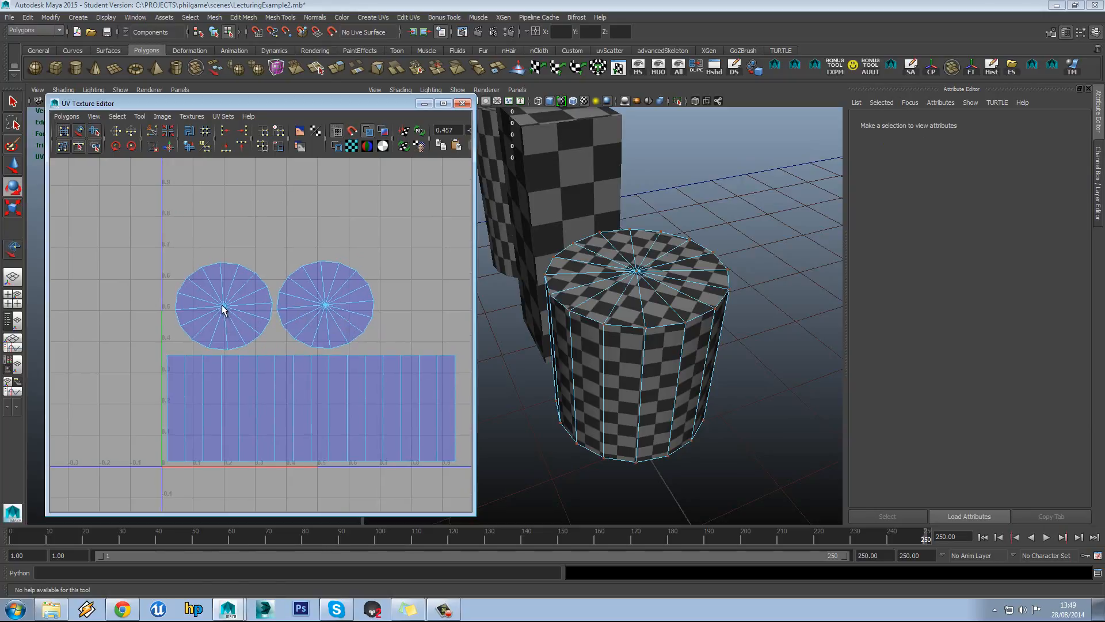
# Select the faces of the left cap circle in face mode
pyautogui.rightClick(224, 309)
pyautogui.keyDown('alt'); pyautogui.moveTo(628, 334); pyautogui.dragTo(687, 327); pyautogui.keyUp('alt')
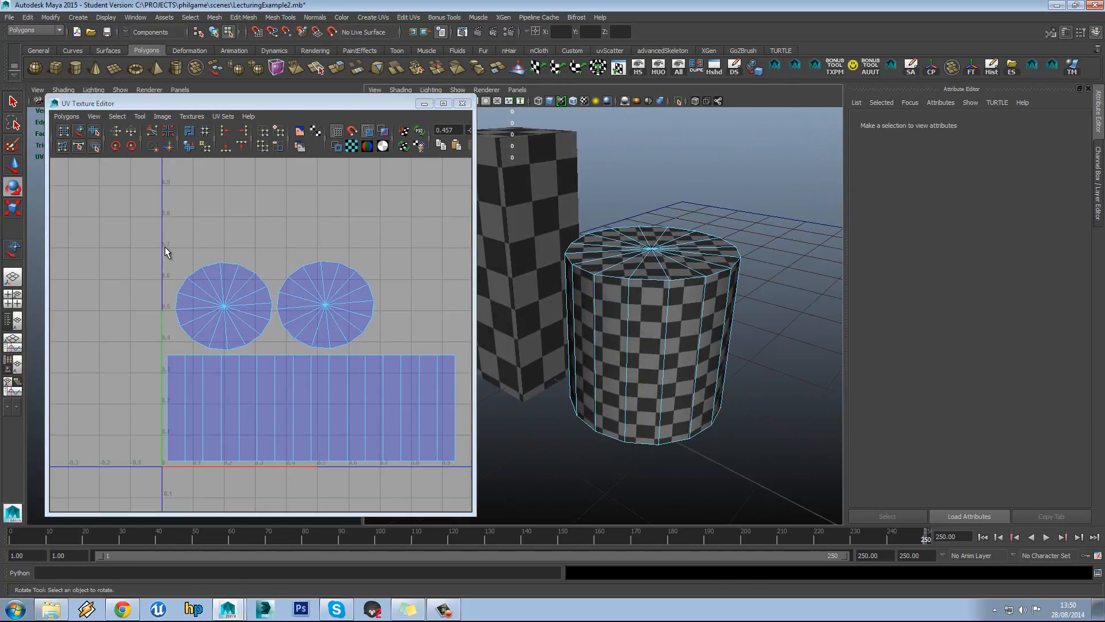
pyautogui.moveTo(165, 251); pyautogui.dragTo(264, 345)
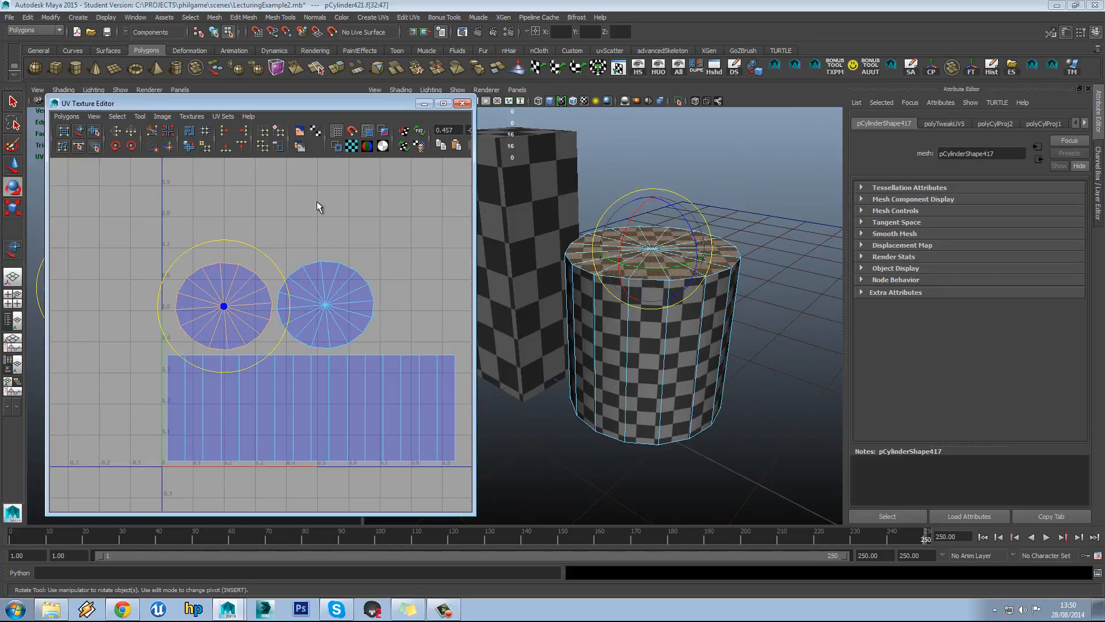
pyautogui.click(136, 115)
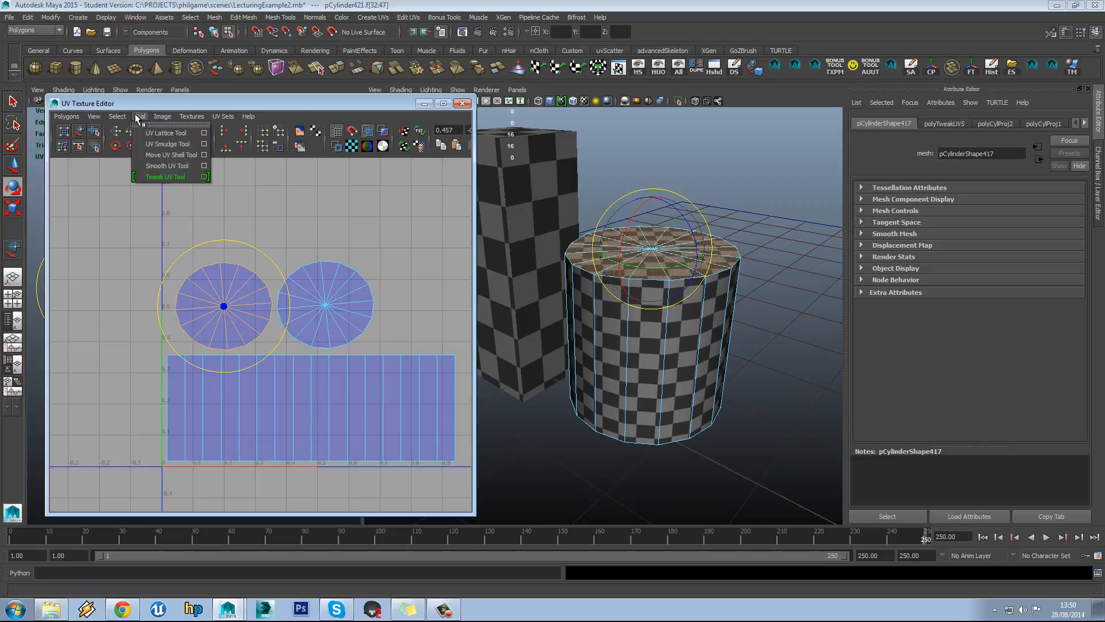
pyautogui.click(137, 116)
pyautogui.click(218, 213)
pyautogui.moveTo(218, 214); pyautogui.dragTo(224, 242, button='right')
pyautogui.moveTo(152, 252); pyautogui.dragTo(259, 349)
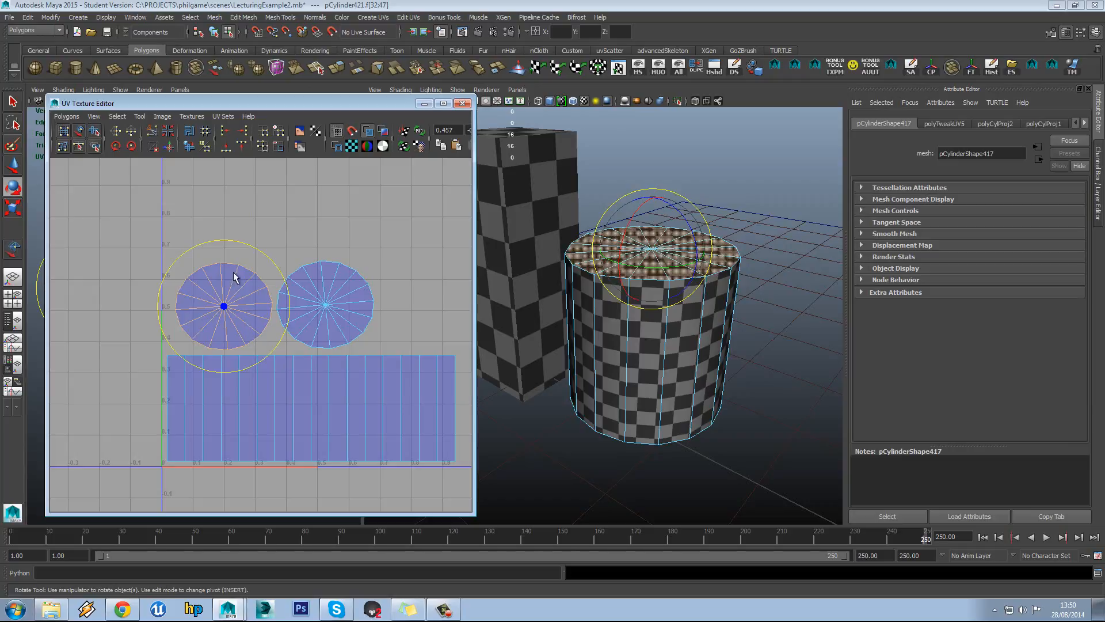
# Unfold the left cap with the Unfold3D method, after undoing a first attempt
pyautogui.click(188, 146)
pyautogui.keyDown('alt'); pyautogui.moveTo(242, 248); pyautogui.dragTo(243, 237, button='middle'); pyautogui.keyUp('alt')
pyautogui.hotkey('ctrl', 'z')
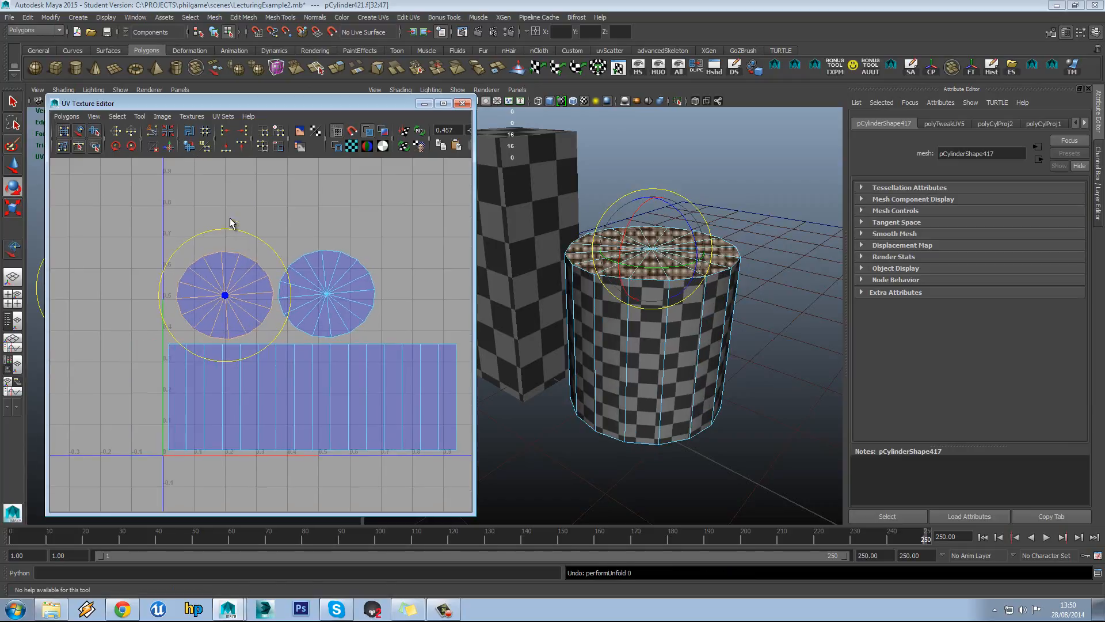
pyautogui.keyDown('shift'); pyautogui.click(189, 146); pyautogui.keyUp('shift')
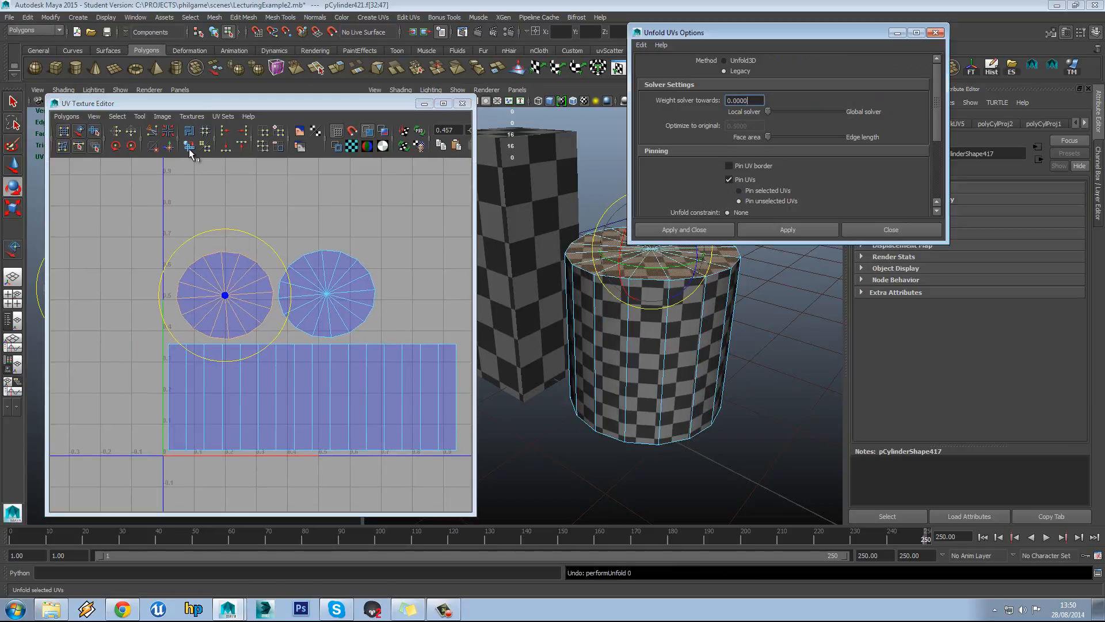
pyautogui.click(722, 61)
pyautogui.click(768, 228)
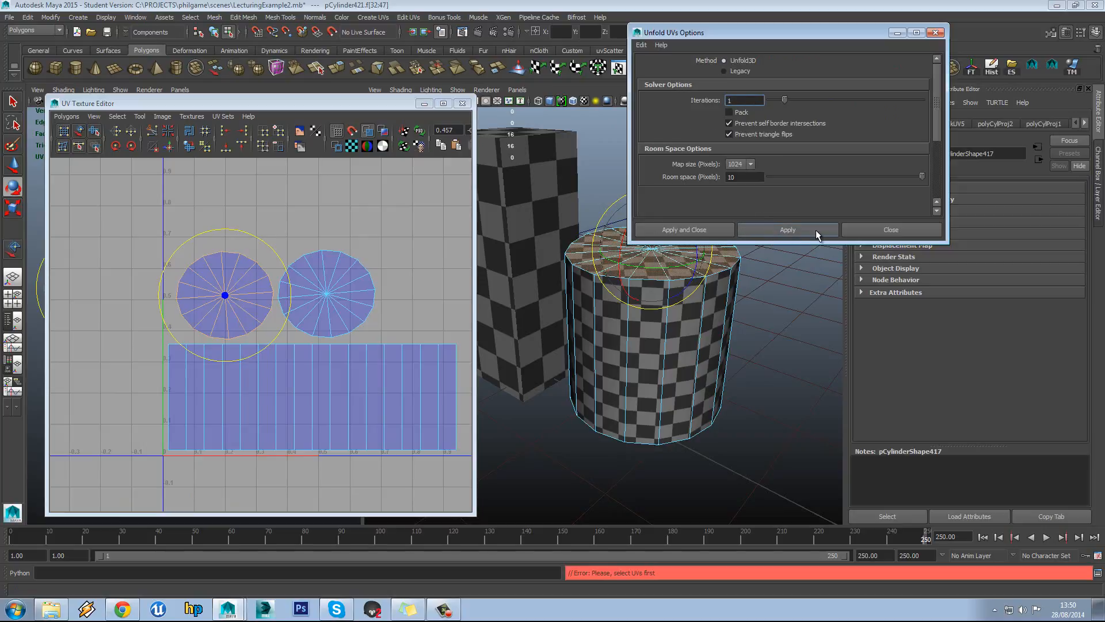
pyautogui.click(882, 228)
# Try unfolding the left circle's UVs, undo it, and reopen the Unfold options
pyautogui.click(341, 211)
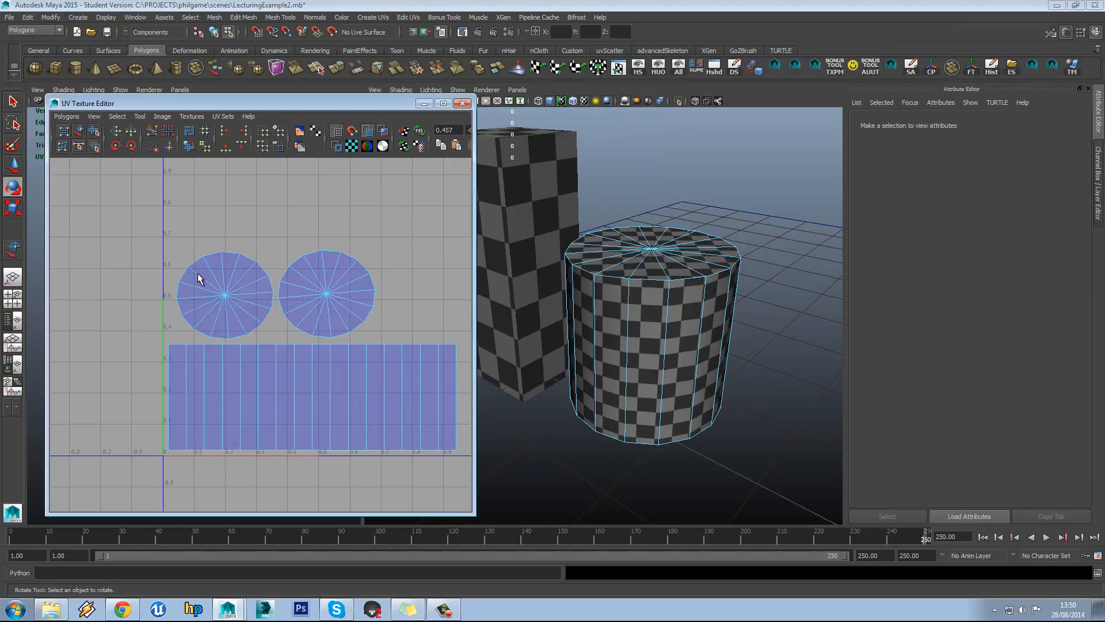
pyautogui.moveTo(127, 233); pyautogui.dragTo(275, 341)
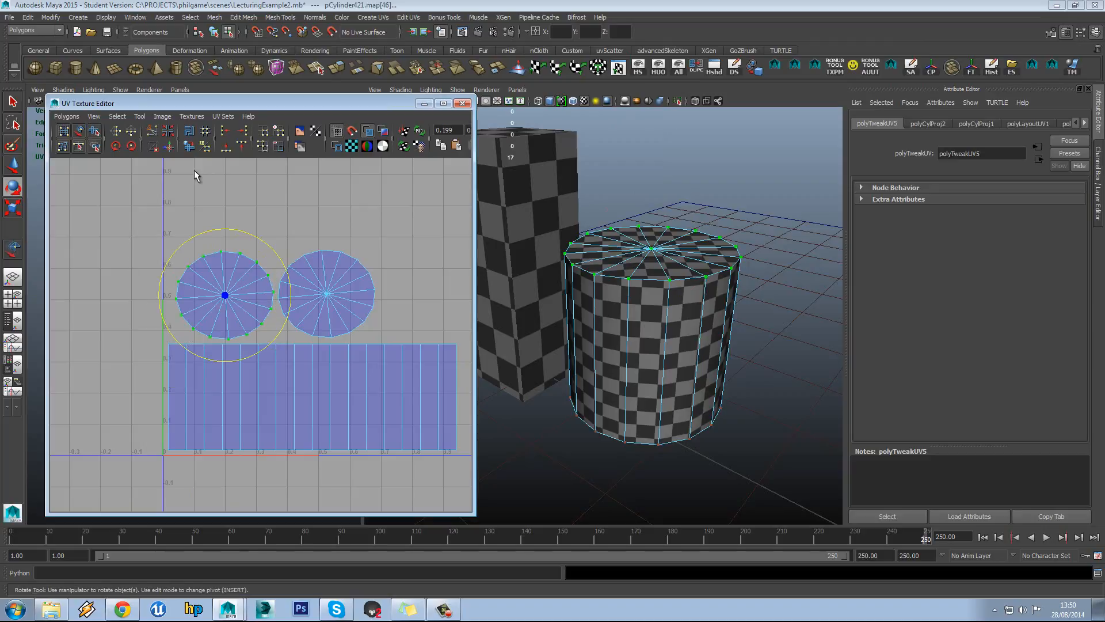
pyautogui.click(189, 145)
pyautogui.keyDown('alt'); pyautogui.moveTo(283, 205); pyautogui.dragTo(289, 194, button='middle'); pyautogui.keyUp('alt')
pyautogui.hotkey('ctrl', 'z')
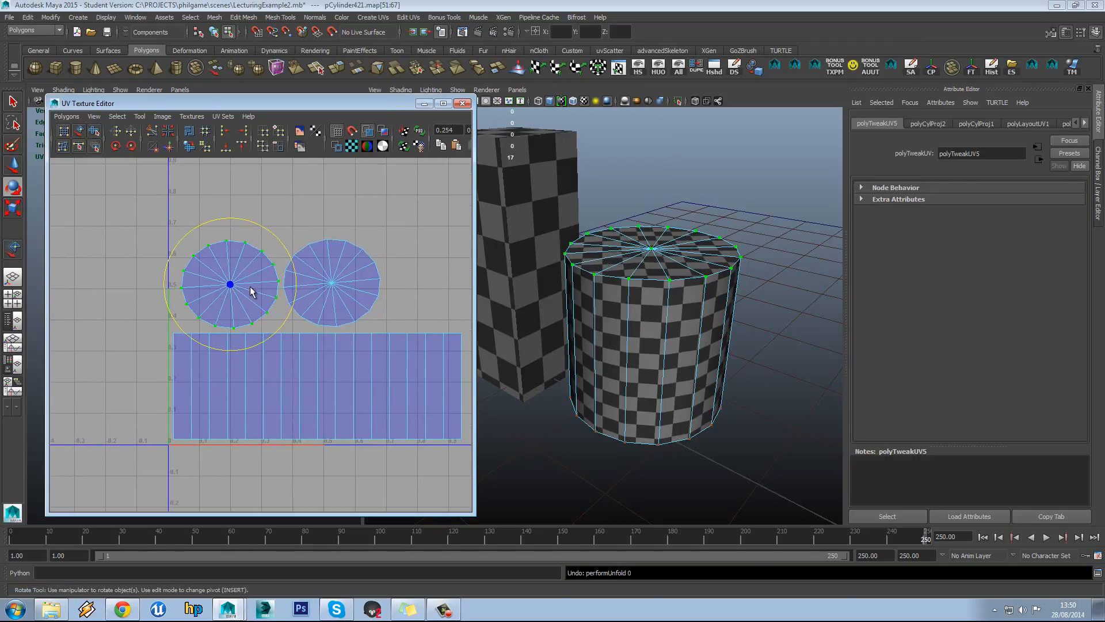
pyautogui.press('w')
pyautogui.click(252, 194)
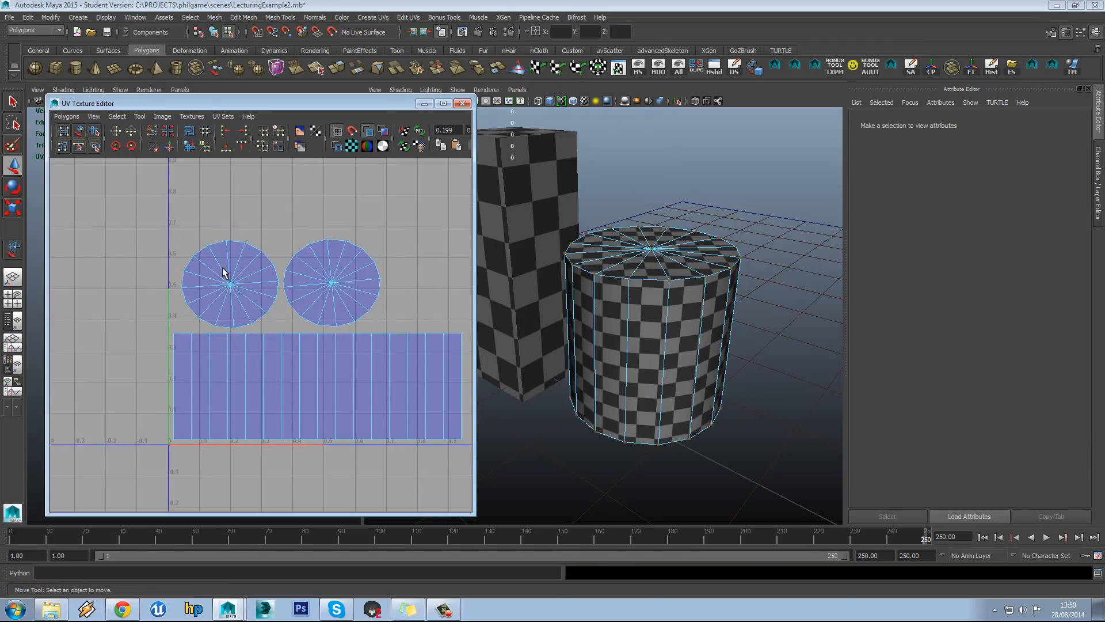
pyautogui.keyDown('shift'); pyautogui.click(190, 147); pyautogui.keyUp('shift')
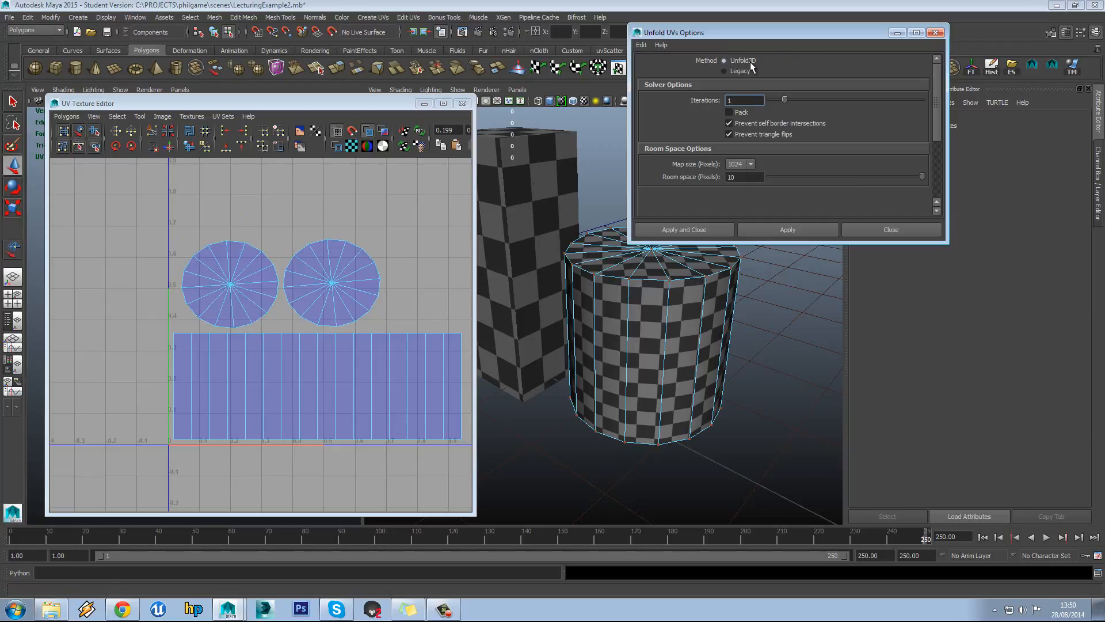
# Select the whole left circle shell in UV mode and unfold it
pyautogui.rightClick(223, 262)
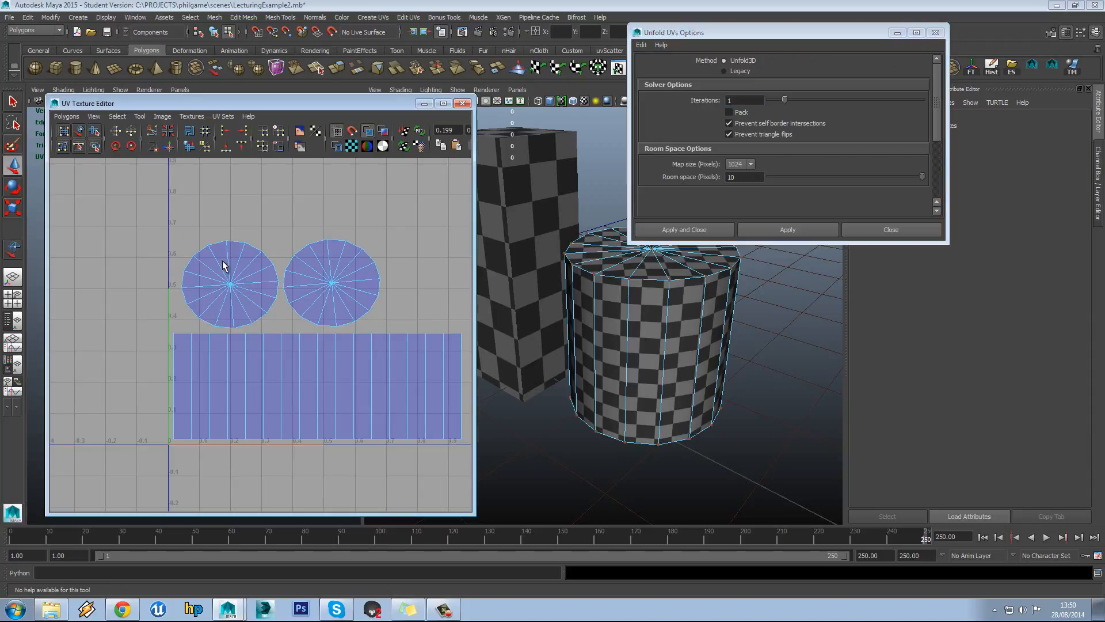
pyautogui.rightClick(222, 253)
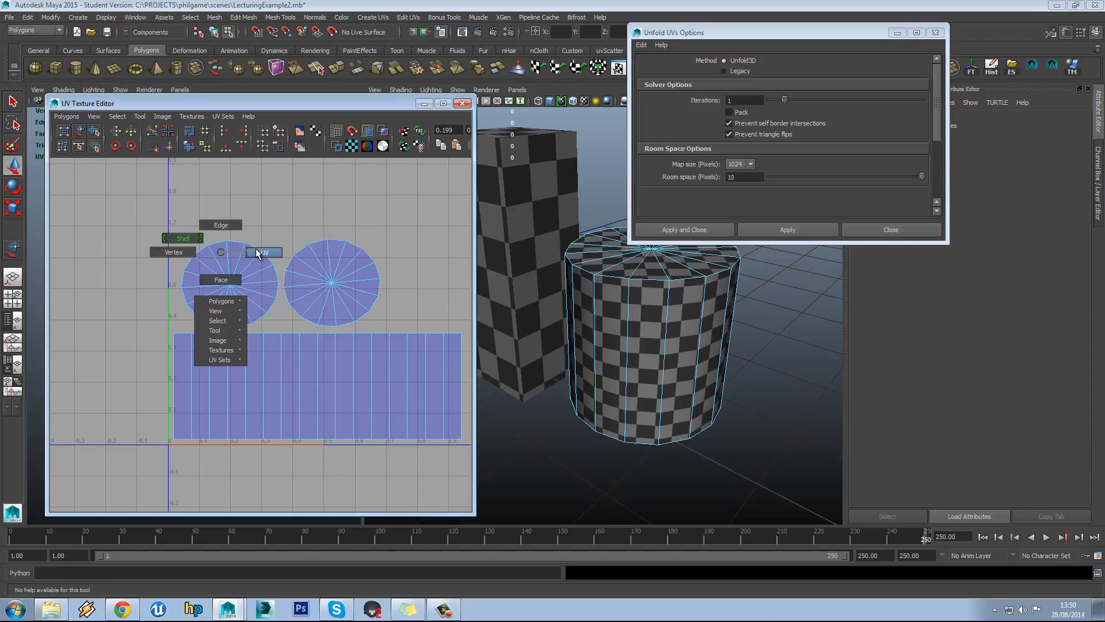
pyautogui.click(262, 252)
pyautogui.click(225, 242)
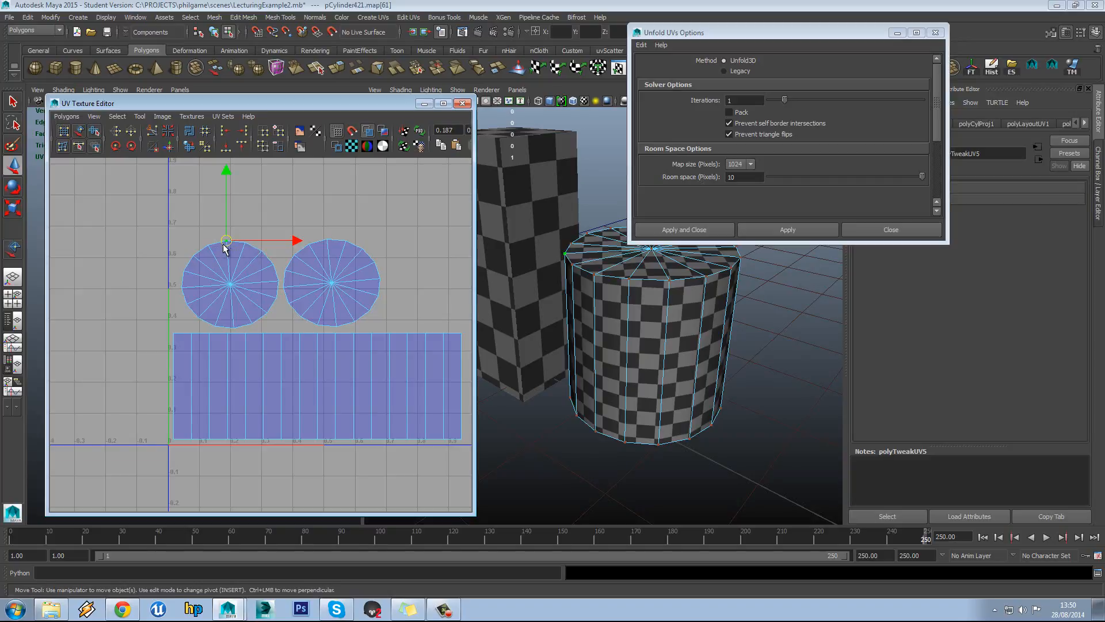
pyautogui.keyDown('ctrl'); pyautogui.moveTo(225, 242); pyautogui.dragTo(262, 231, button='right'); pyautogui.keyUp('ctrl')
pyautogui.click(768, 229)
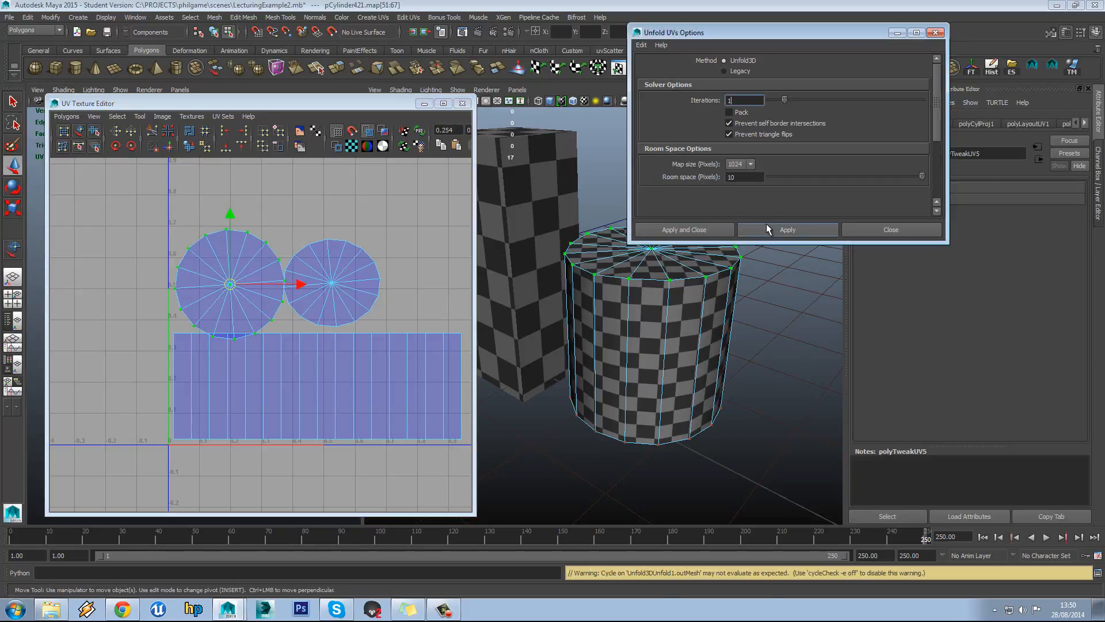
# Unfold the right circle shell, nudge the left shell up and right, then close the options
pyautogui.click(326, 239)
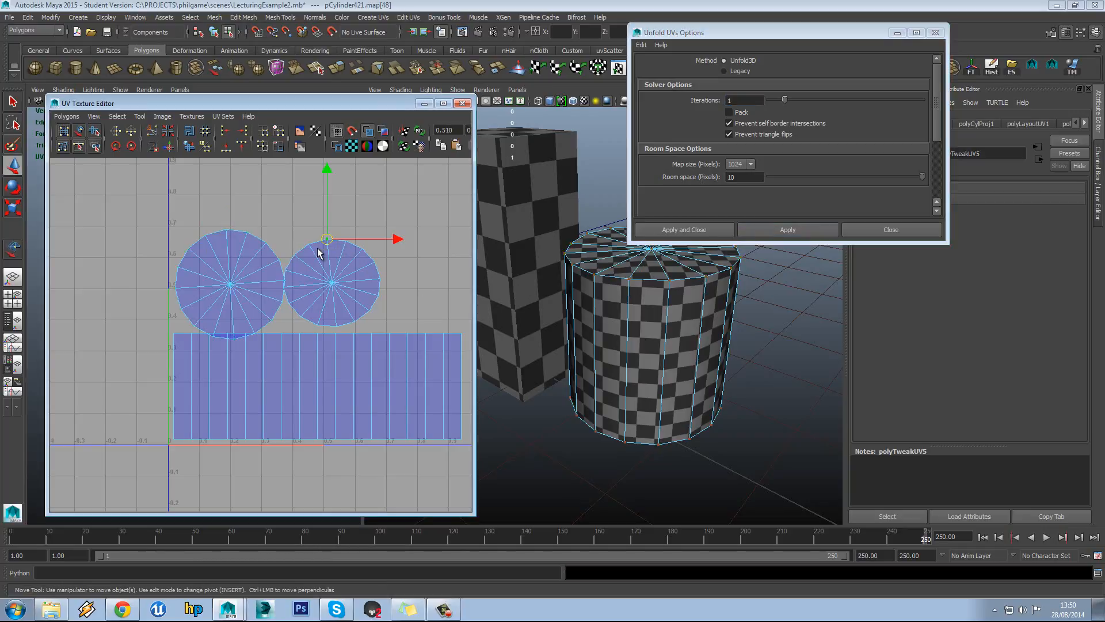
pyautogui.keyDown('ctrl'); pyautogui.moveTo(328, 241); pyautogui.dragTo(365, 230, button='right'); pyautogui.keyUp('ctrl')
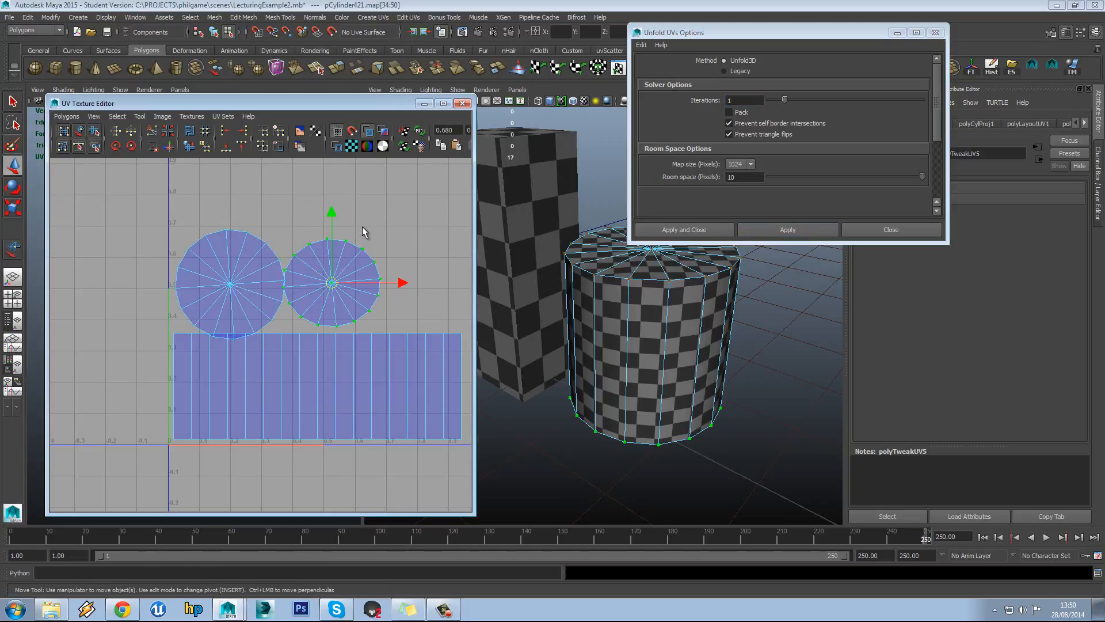
pyautogui.click(787, 230)
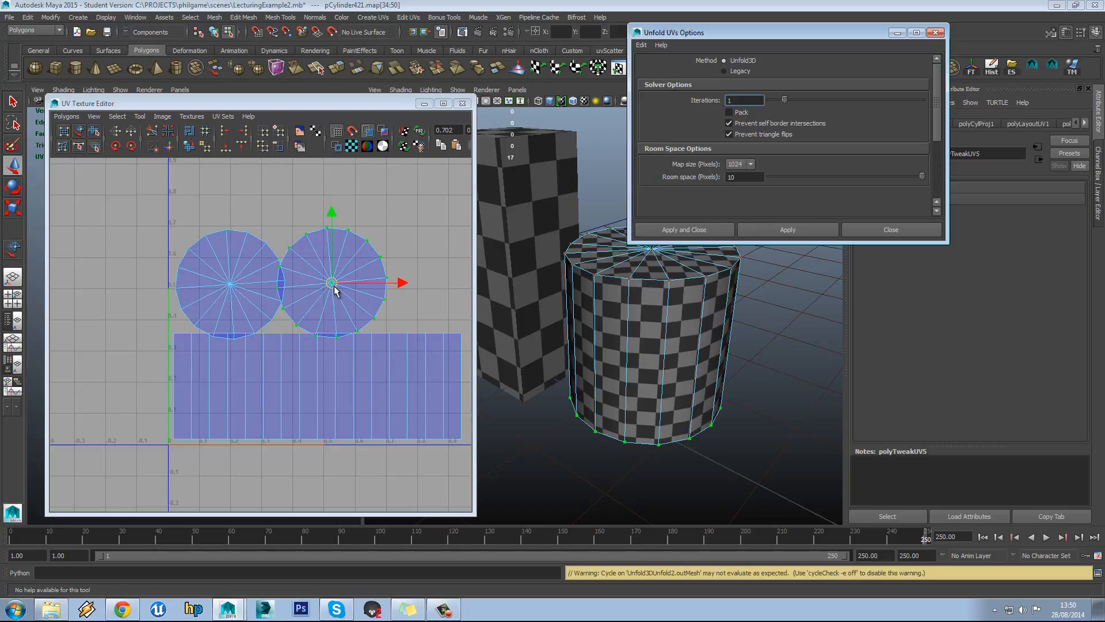
pyautogui.moveTo(232, 277); pyautogui.dragTo(229, 286)
pyautogui.keyDown('ctrl'); pyautogui.moveTo(233, 258); pyautogui.dragTo(249, 251, button='right'); pyautogui.keyUp('ctrl')
pyautogui.moveTo(230, 281); pyautogui.dragTo(240, 261)
pyautogui.click(889, 230)
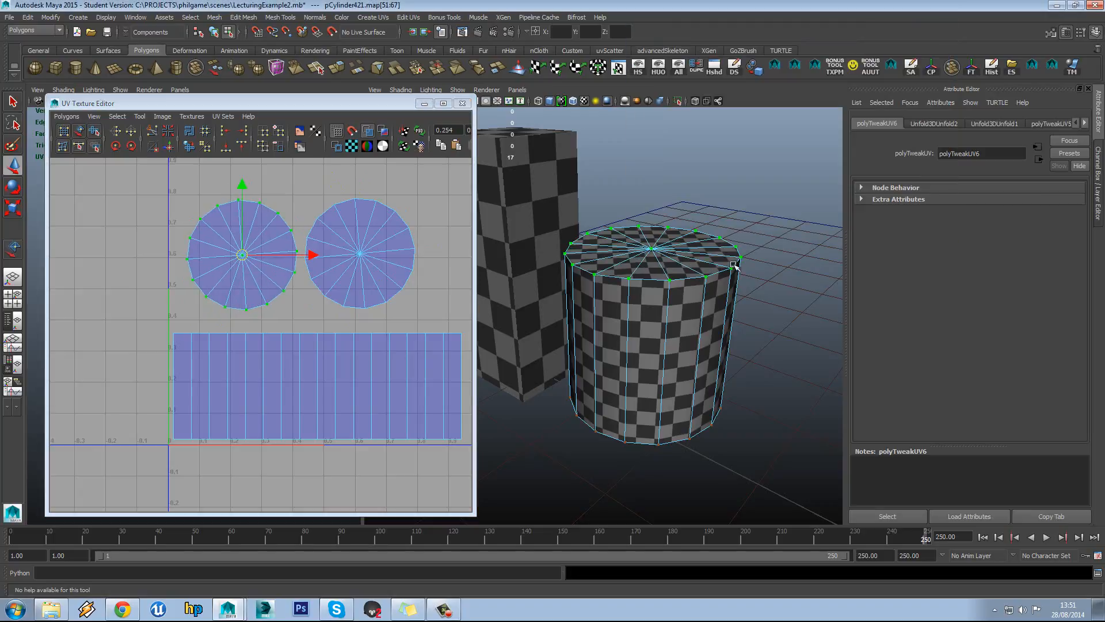
# Pick the top cap's centre vertex and convert it to the top cap faces with Ctrl+F11
pyautogui.keyDown('alt'); pyautogui.moveTo(374, 279); pyautogui.dragTo(365, 291, button='middle'); pyautogui.keyUp('alt')
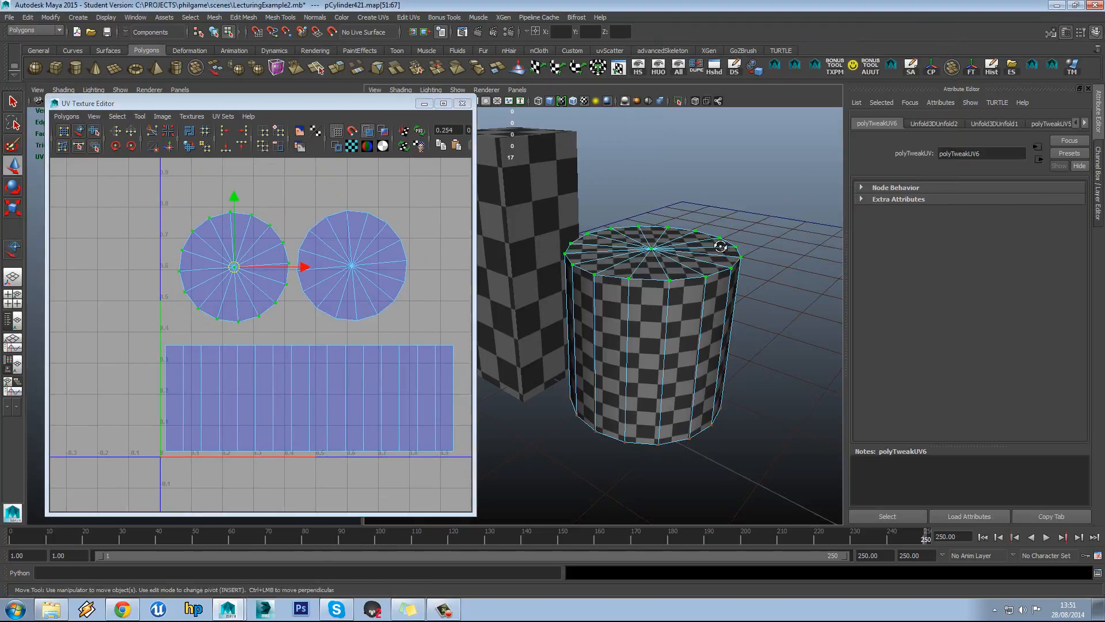
pyautogui.keyDown('alt'); pyautogui.moveTo(739, 259); pyautogui.dragTo(731, 299); pyautogui.keyUp('alt')
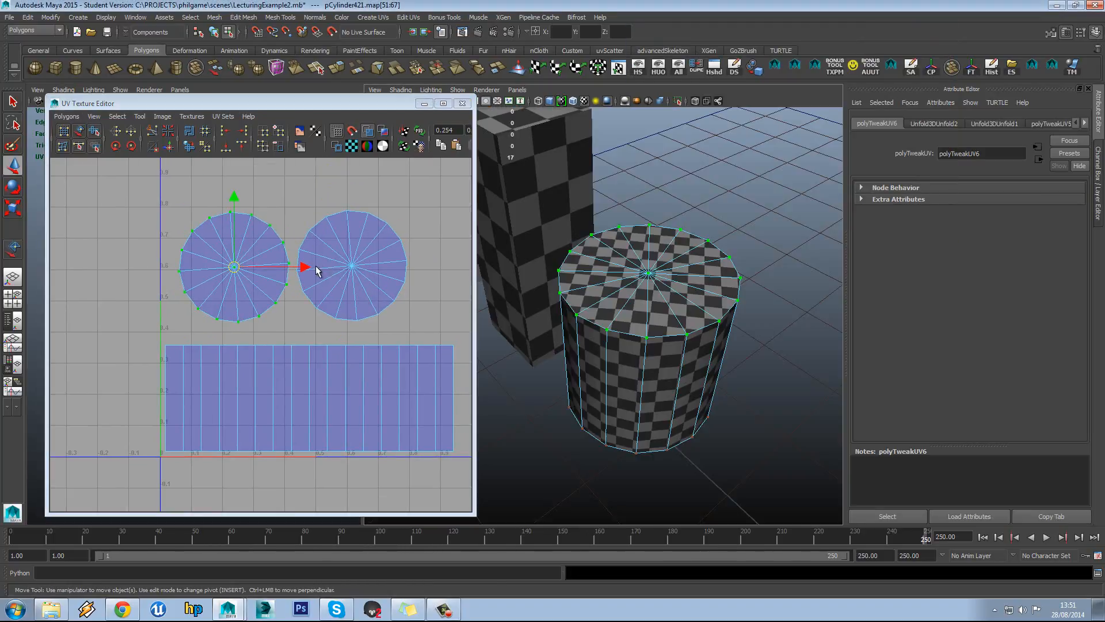
pyautogui.keyDown('alt'); pyautogui.moveTo(316, 268); pyautogui.dragTo(291, 274, button='middle'); pyautogui.keyUp('alt')
pyautogui.moveTo(312, 232)
pyautogui.mouseDown(button='right')
pyautogui.moveTo(314, 243)
pyautogui.moveTo(293, 223)
pyautogui.moveTo(312, 237)
pyautogui.mouseUp(button='right')
pyautogui.keyDown('alt'); pyautogui.moveTo(645, 271); pyautogui.dragTo(643, 293, button='middle'); pyautogui.keyUp('alt')
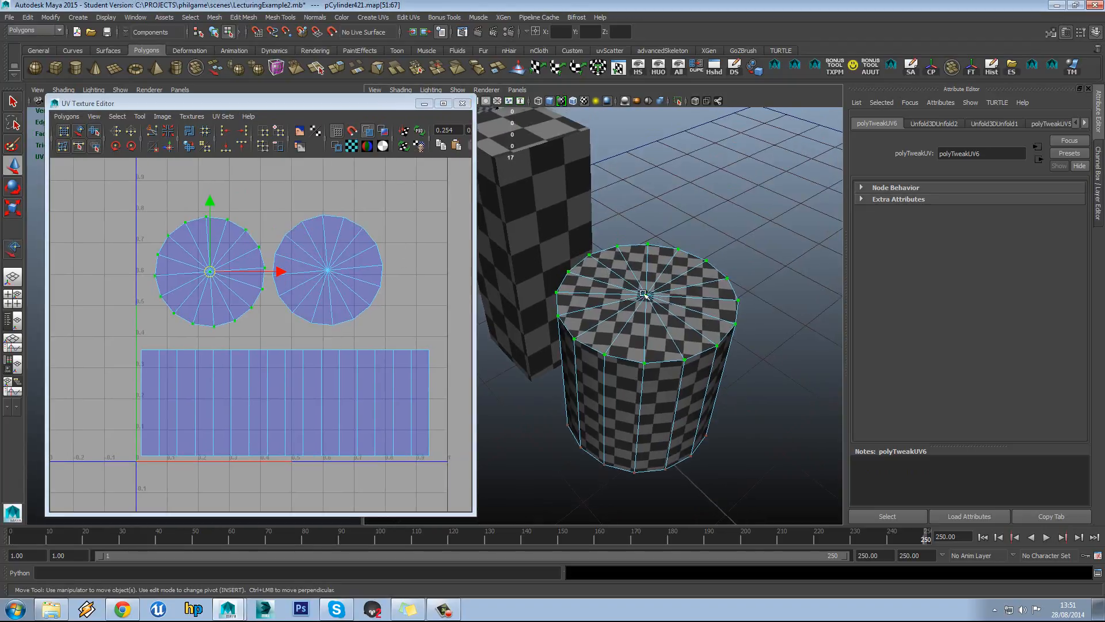
pyautogui.scroll(3, 644, 295)
pyautogui.moveTo(689, 291); pyautogui.dragTo(651, 286, button='right')
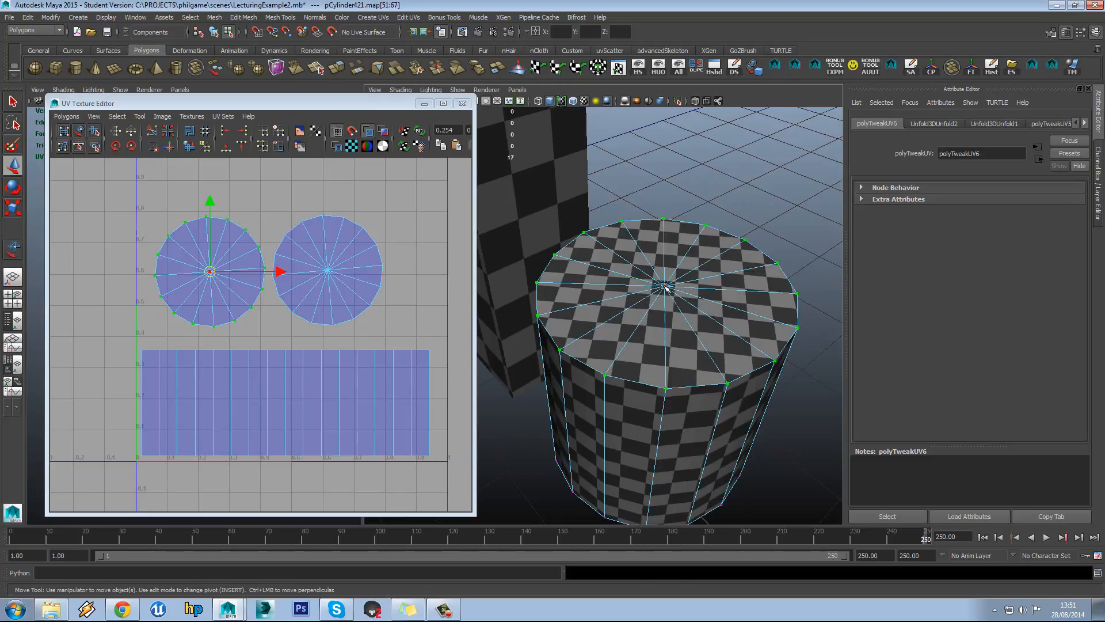
pyautogui.click(664, 286)
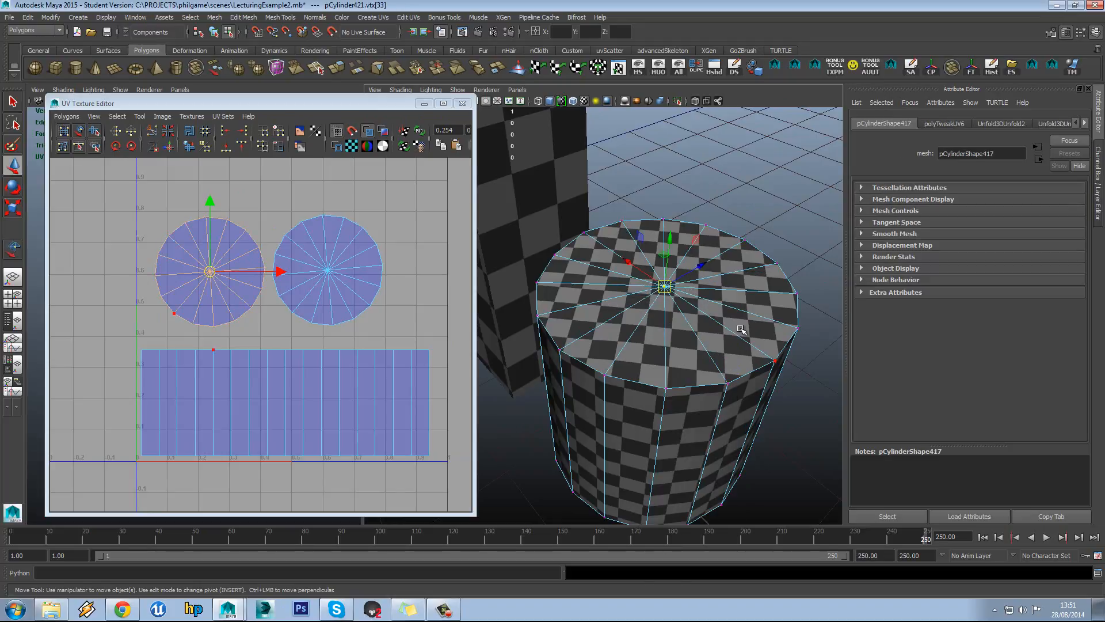
pyautogui.hotkey('ctrl', 'F11')
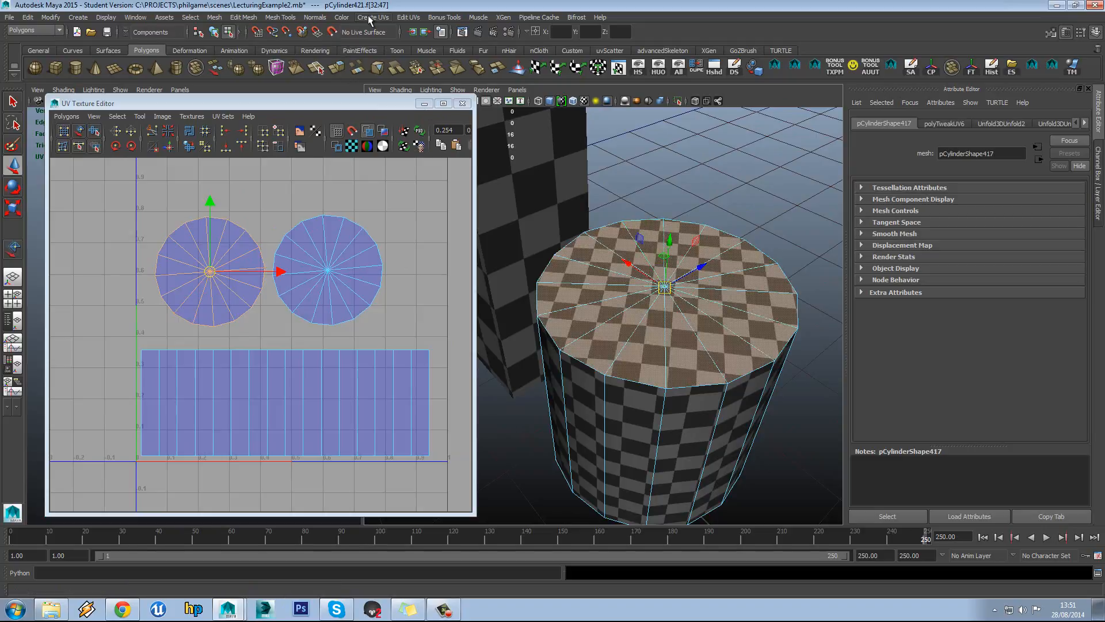
# Apply Planar Mapping along the Y axis to the top cap faces
pyautogui.click(370, 17)
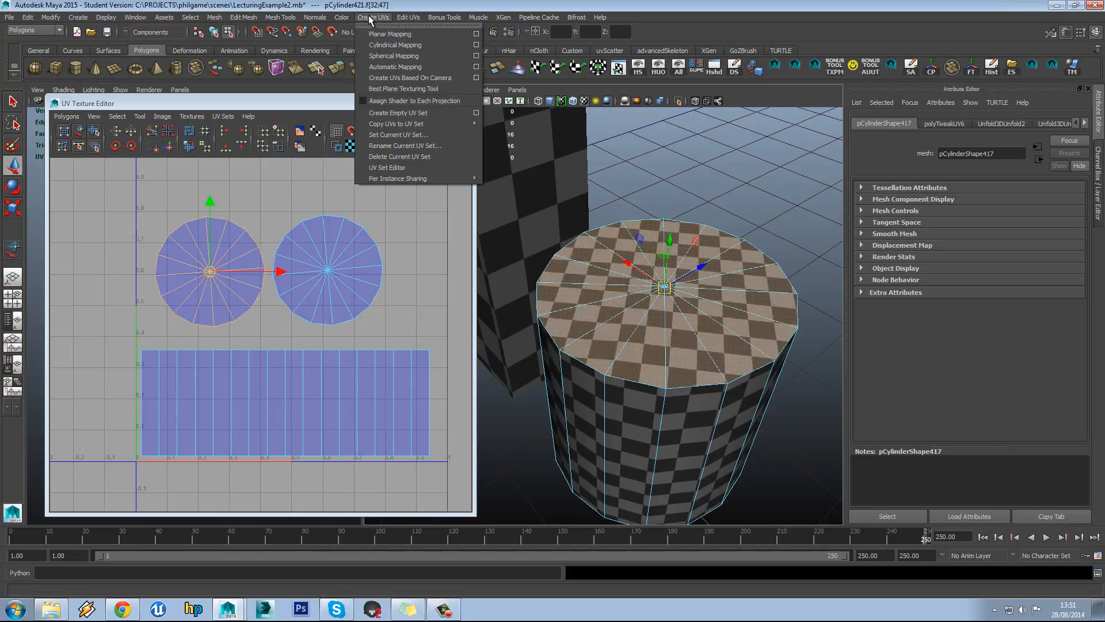
pyautogui.click(477, 34)
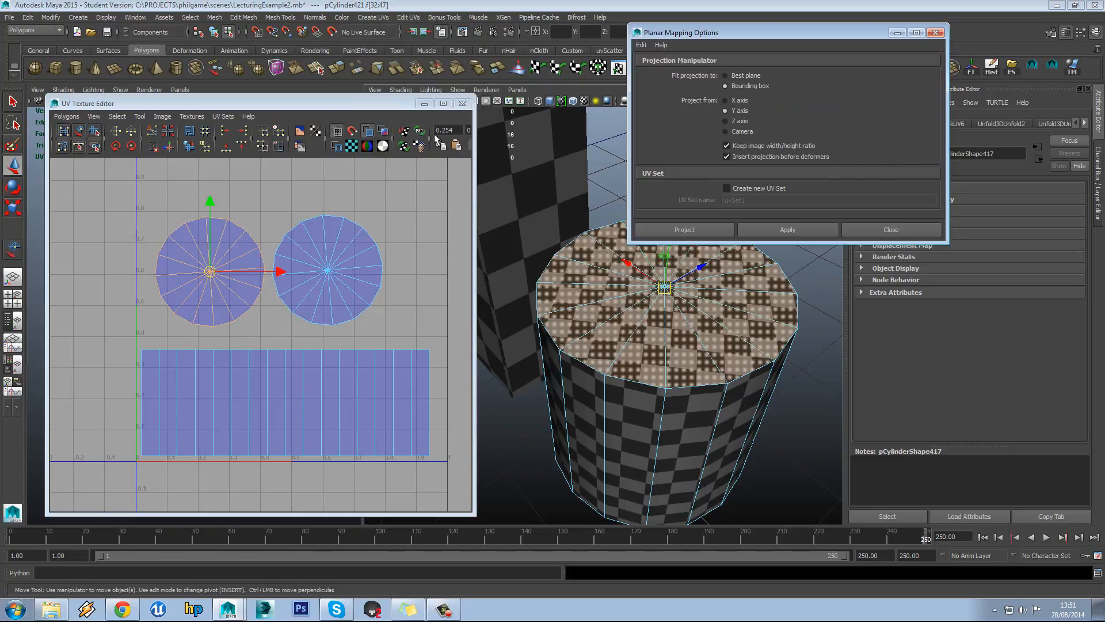
pyautogui.moveTo(360, 102); pyautogui.dragTo(354, 57)
pyautogui.keyDown('alt'); pyautogui.moveTo(605, 313); pyautogui.dragTo(625, 254); pyautogui.keyUp('alt')
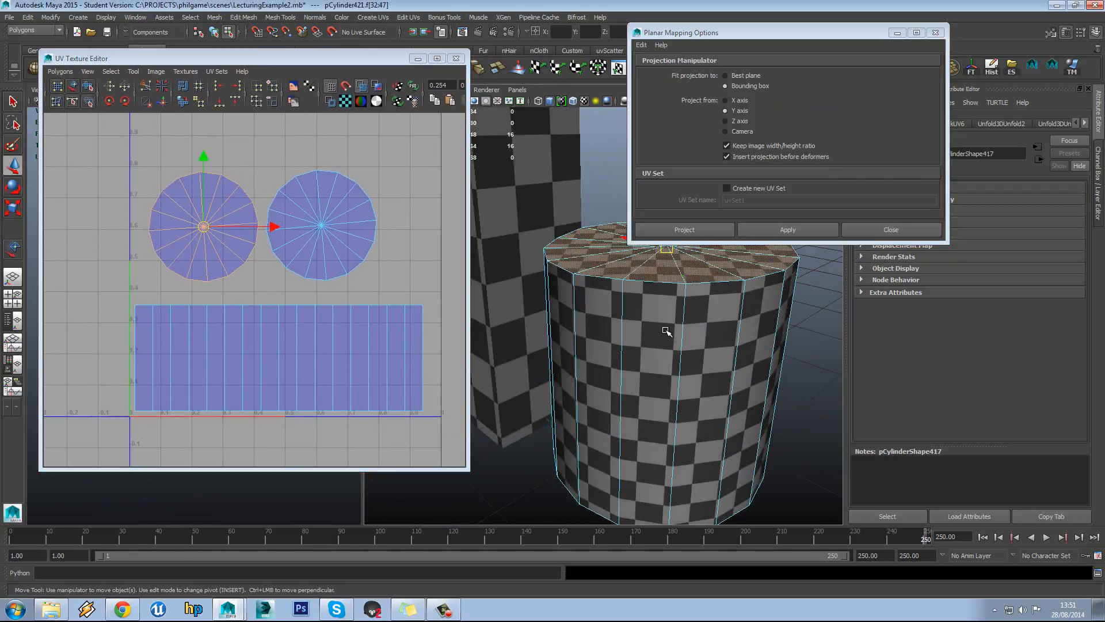
pyautogui.click(788, 229)
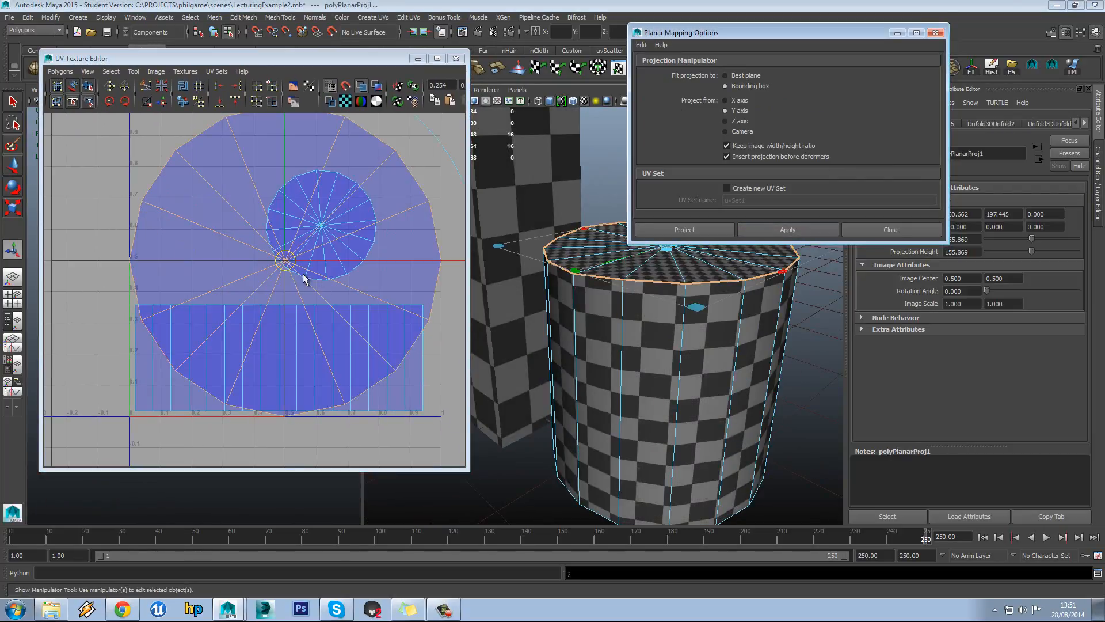
# Try shrinking the projected cap shell, undo it, and clear the UV selection
pyautogui.keyDown('alt'); pyautogui.moveTo(305, 279); pyautogui.dragTo(292, 276, button='middle'); pyautogui.keyUp('alt')
pyautogui.press('r')
pyautogui.moveTo(272, 259); pyautogui.dragTo(186, 216)
pyautogui.press('w')
pyautogui.hotkey('ctrl', 'z')
pyautogui.hotkey('ctrl', 'z')
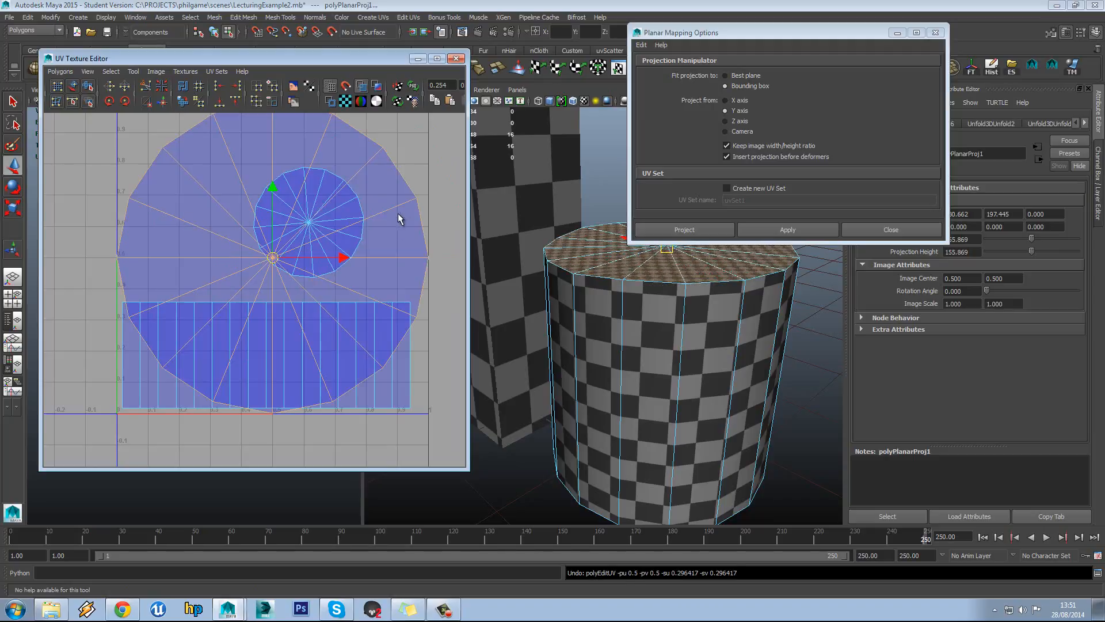
pyautogui.keyDown('alt'); pyautogui.moveTo(405, 183); pyautogui.dragTo(366, 219, button='middle'); pyautogui.keyUp('alt')
pyautogui.click(386, 152)
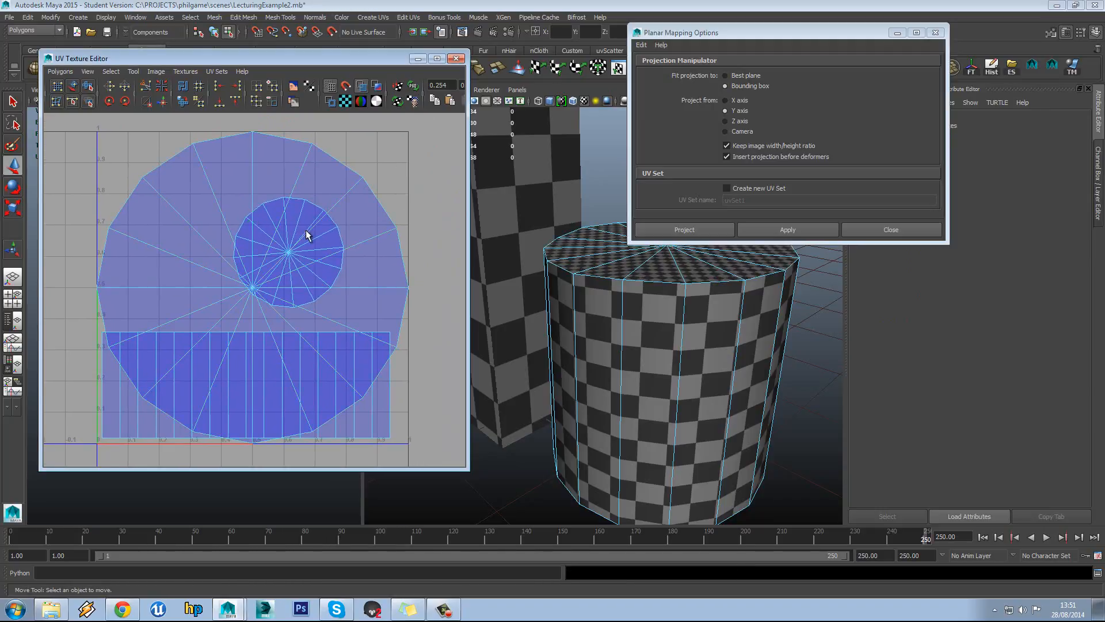
# Select the bottom cap's faces from its centre vertex and planar-map them too
pyautogui.moveTo(303, 217); pyautogui.dragTo(320, 220, button='right')
pyautogui.keyDown('alt'); pyautogui.moveTo(636, 383); pyautogui.dragTo(666, 266); pyautogui.keyUp('alt')
pyautogui.moveTo(702, 350); pyautogui.dragTo(667, 338, button='right')
pyautogui.click(672, 335)
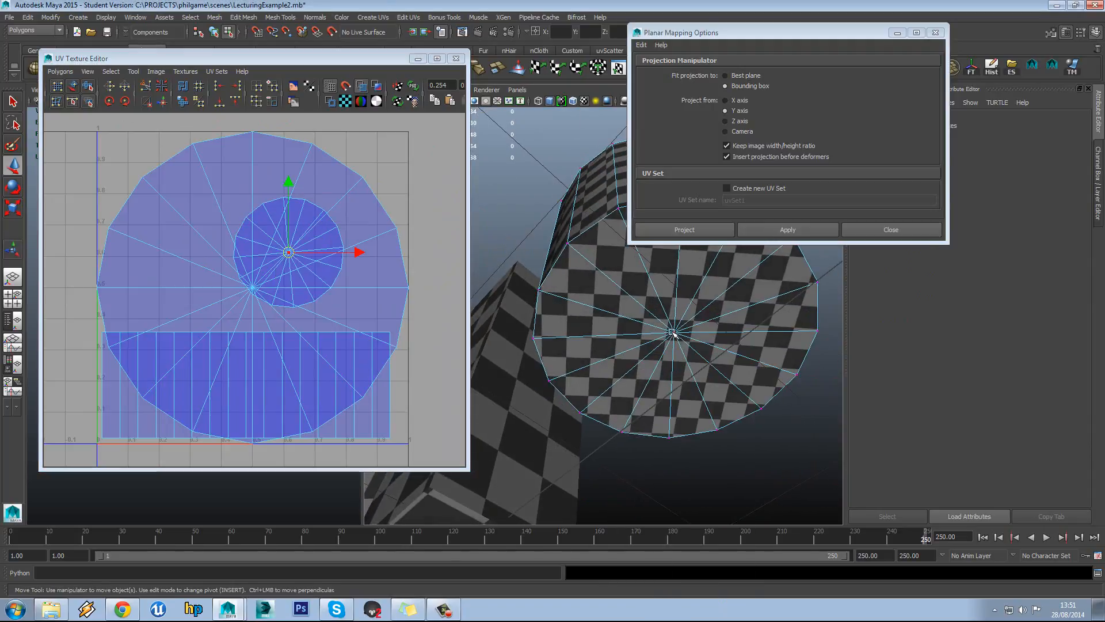
pyautogui.hotkey('ctrl', 'F11')
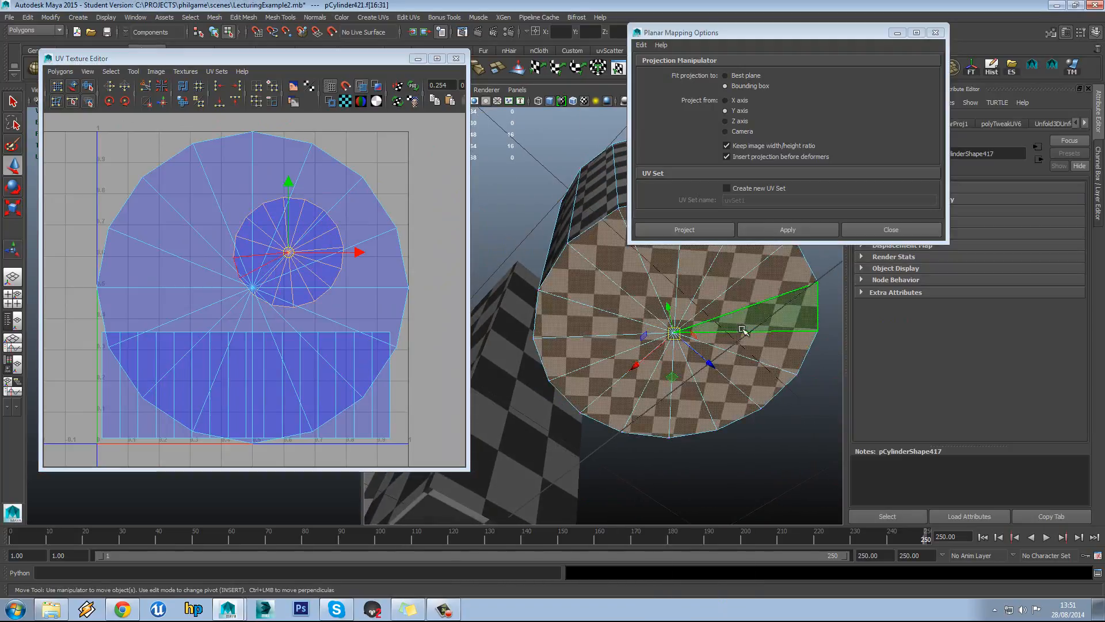
pyautogui.click(795, 232)
# Clear the cap selection and close the Planar Mapping options
pyautogui.scroll(-3, 316, 241)
pyautogui.keyDown('alt'); pyautogui.moveTo(316, 241); pyautogui.dragTo(316, 264, button='middle'); pyautogui.keyUp('alt')
pyautogui.click(327, 250)
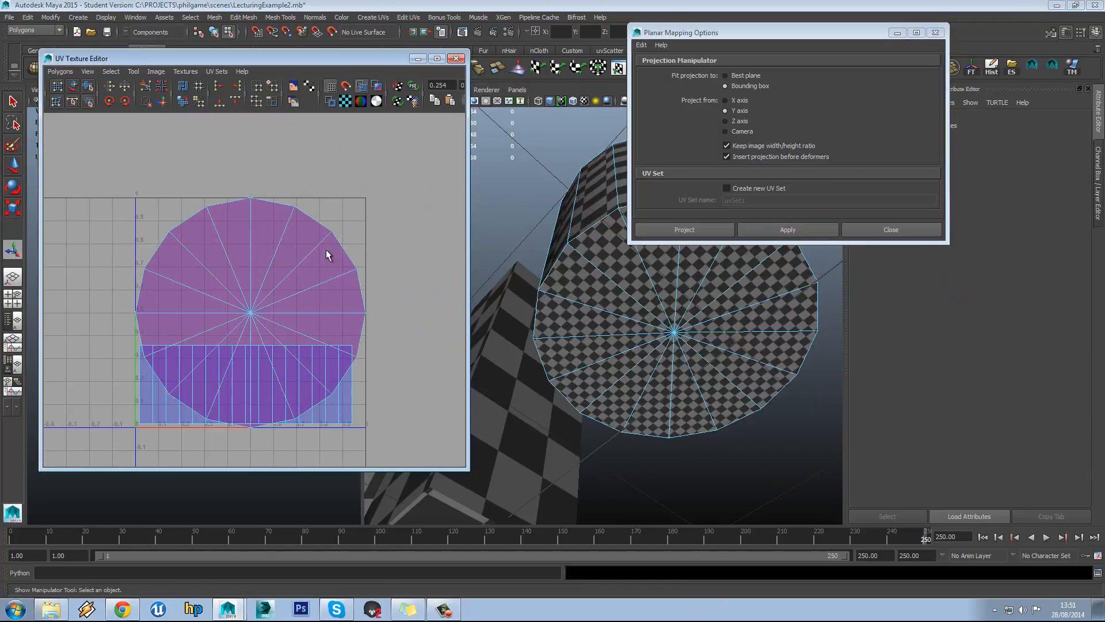
pyautogui.moveTo(320, 231); pyautogui.dragTo(290, 261)
pyautogui.click(358, 250)
pyautogui.click(890, 230)
pyautogui.keyDown('alt'); pyautogui.moveTo(266, 314); pyautogui.dragTo(269, 289, button='middle'); pyautogui.keyUp('alt')
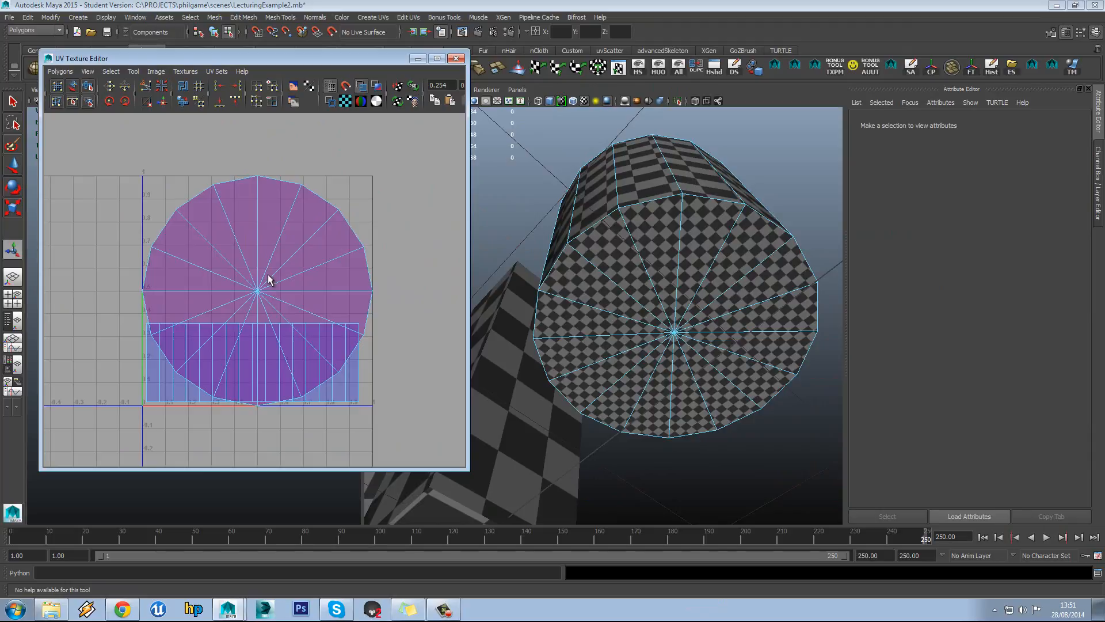
# Scale the round cap UV shell down and move it up above the side strip
pyautogui.click(133, 71)
pyautogui.click(153, 121)
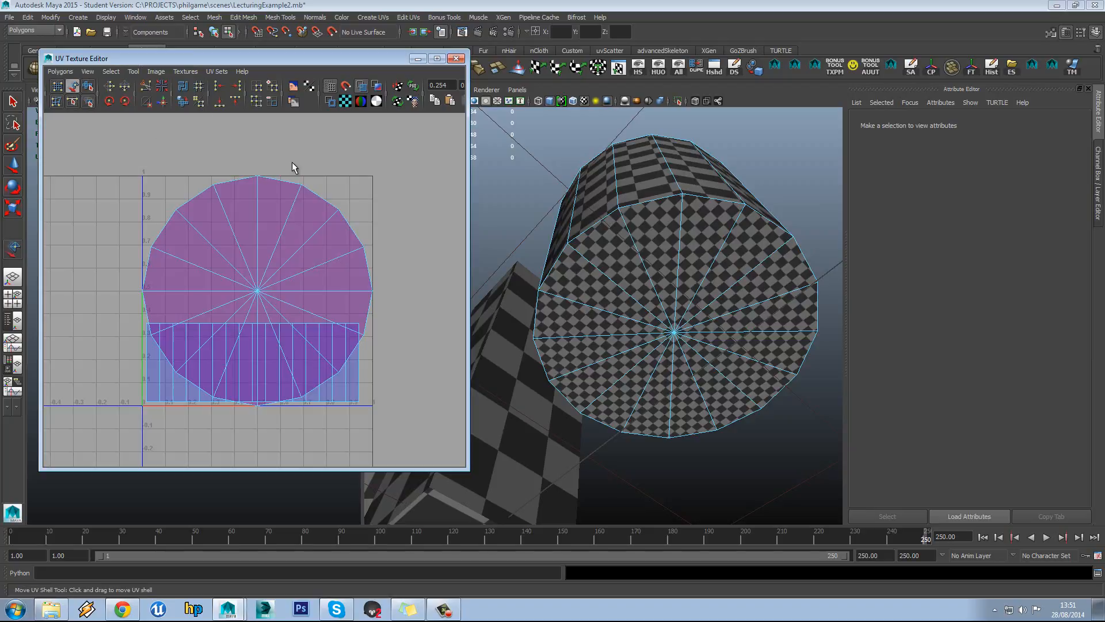
pyautogui.moveTo(257, 291); pyautogui.dragTo(239, 340)
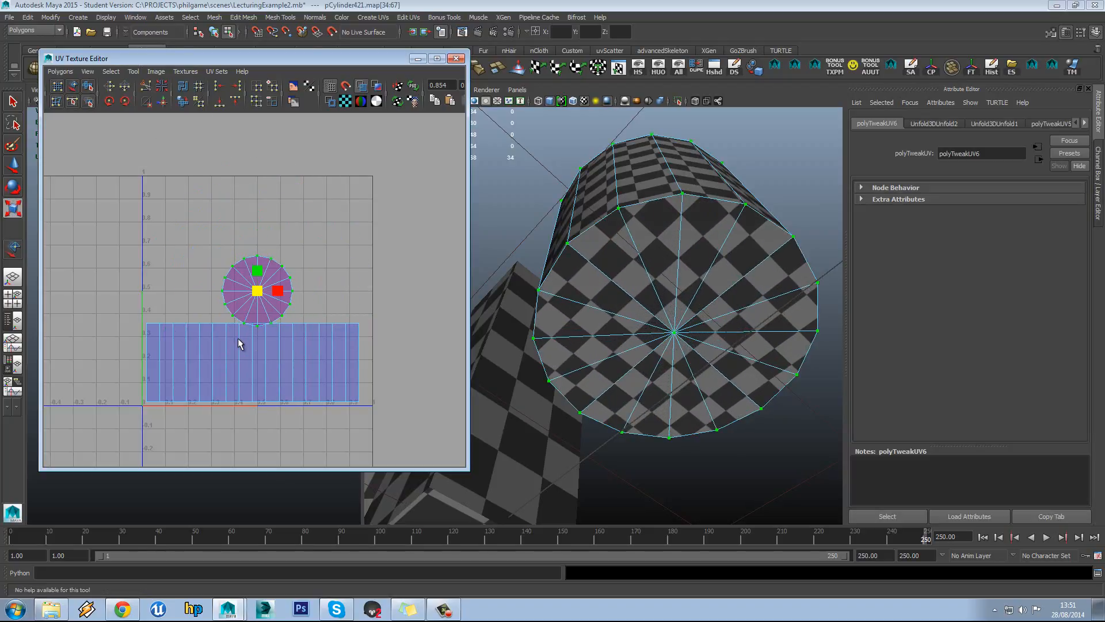
pyautogui.press('w')
pyautogui.moveTo(256, 292); pyautogui.dragTo(214, 287)
# Deselect the cap shell and switch the UV editor to edge selection
pyautogui.scroll(8, 214, 288)
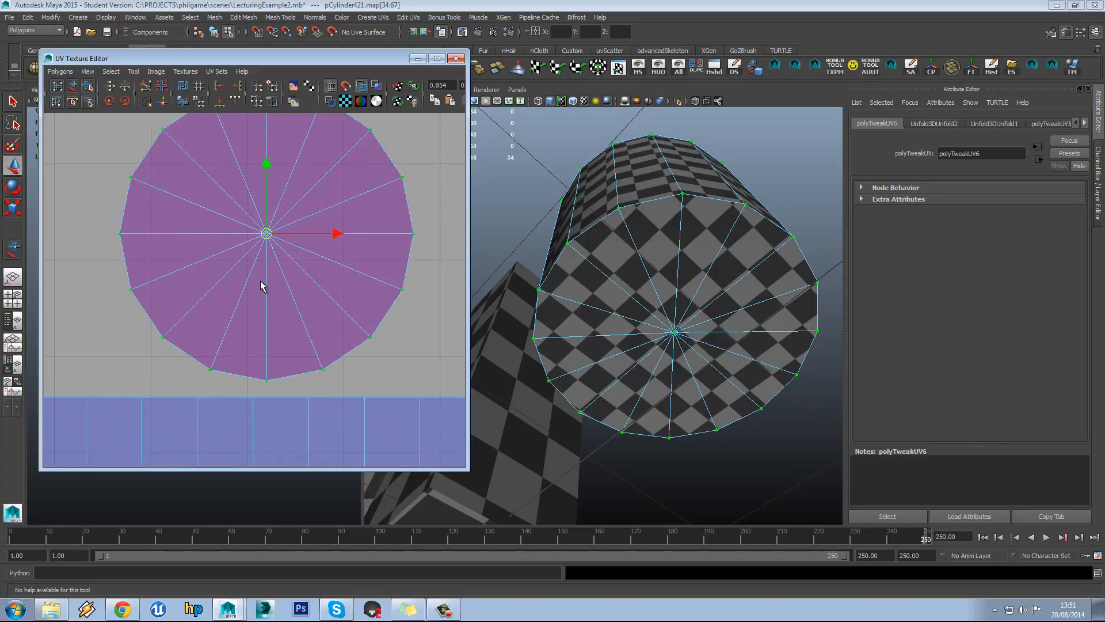
pyautogui.scroll(-4, 321, 277)
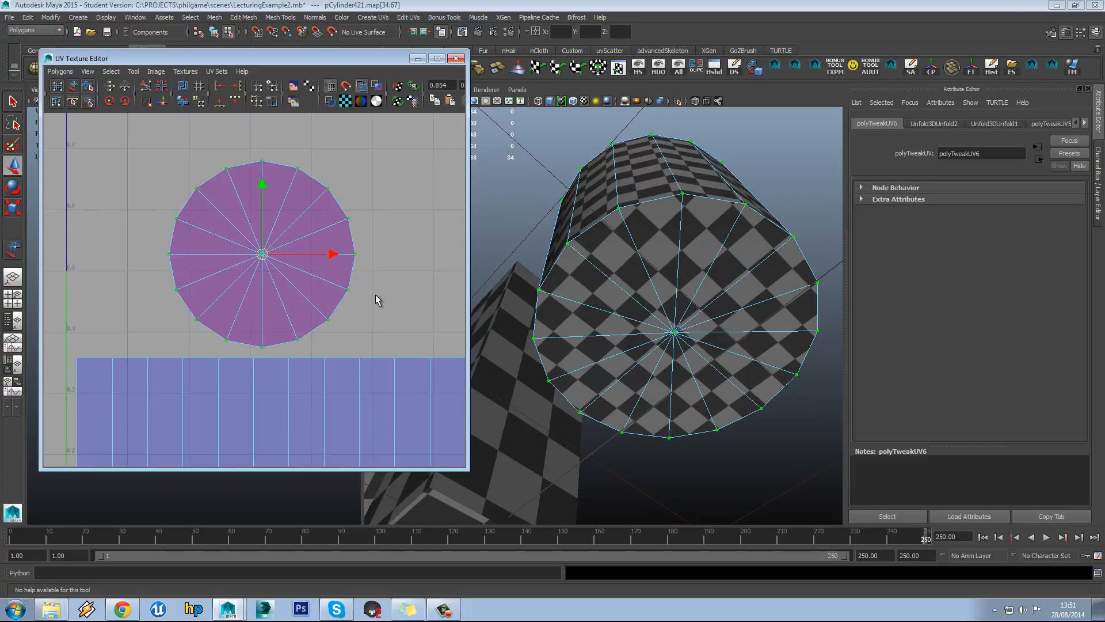
pyautogui.click(375, 295)
pyautogui.keyDown('alt'); pyautogui.moveTo(335, 302); pyautogui.dragTo(328, 270, button='middle'); pyautogui.keyUp('alt')
pyautogui.scroll(3, 328, 269)
pyautogui.scroll(-2, 326, 272)
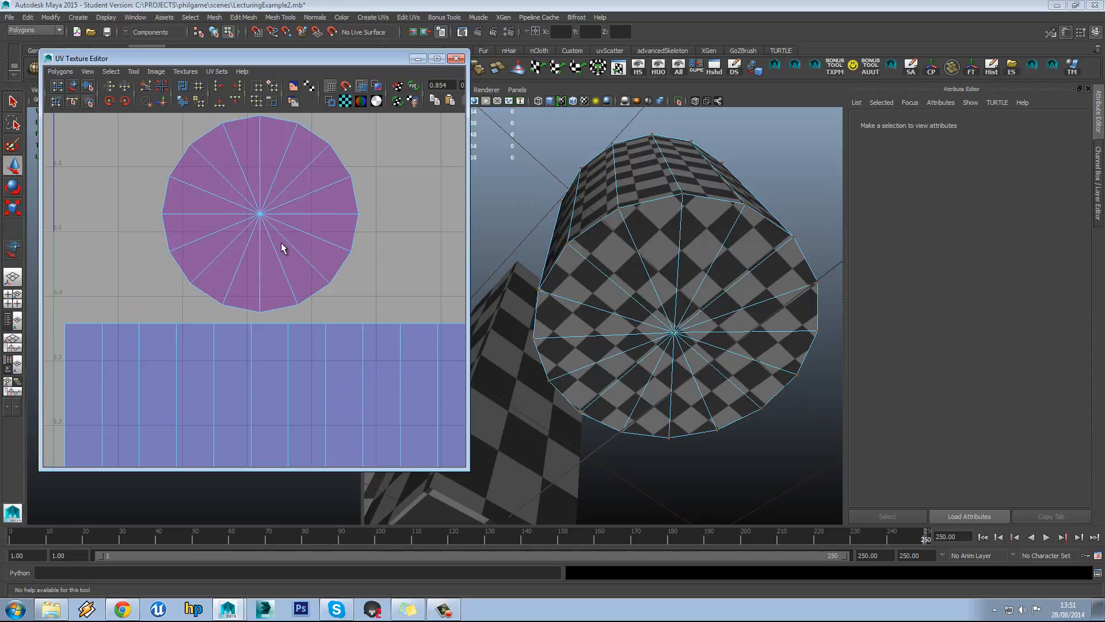
pyautogui.moveTo(274, 240); pyautogui.dragTo(276, 211, button='right')
# Try Move and Sew UV Edges on the cap's bottom edge twice, undoing both attempts
pyautogui.click(233, 311)
pyautogui.scroll(-4, 276, 287)
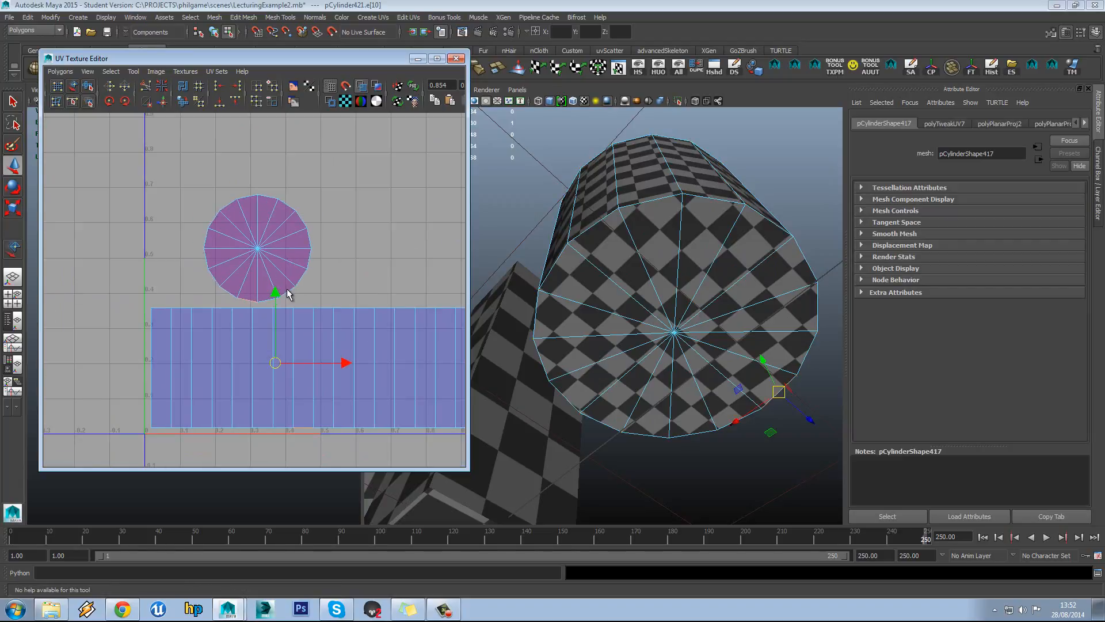
pyautogui.click(60, 74)
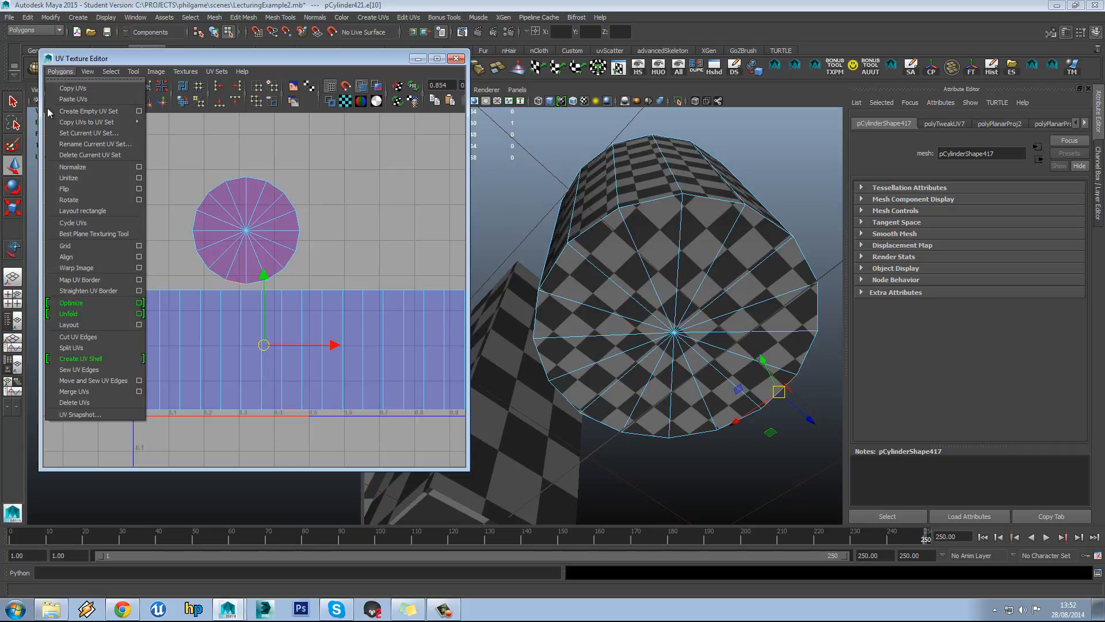
pyautogui.click(92, 375)
pyautogui.keyDown('alt'); pyautogui.moveTo(240, 312); pyautogui.dragTo(292, 282, button='middle'); pyautogui.keyUp('alt')
pyautogui.hotkey('ctrl', 'z')
pyautogui.click(319, 279)
pyautogui.keyDown('alt'); pyautogui.moveTo(293, 286); pyautogui.dragTo(288, 311, button='right'); pyautogui.keyUp('alt')
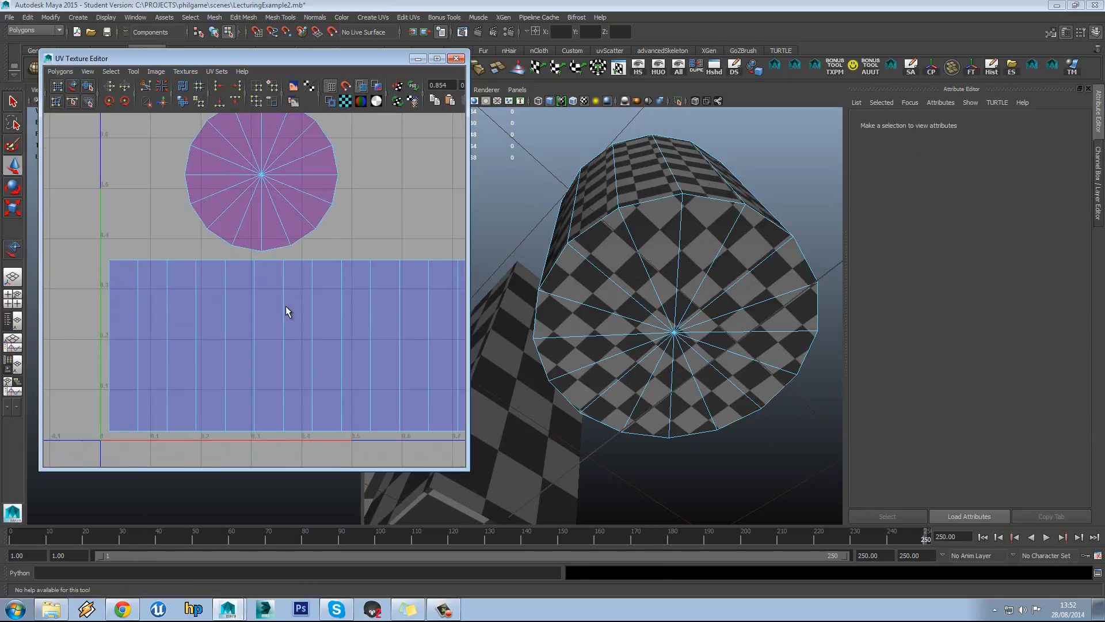
pyautogui.click(327, 433)
pyautogui.click(60, 71)
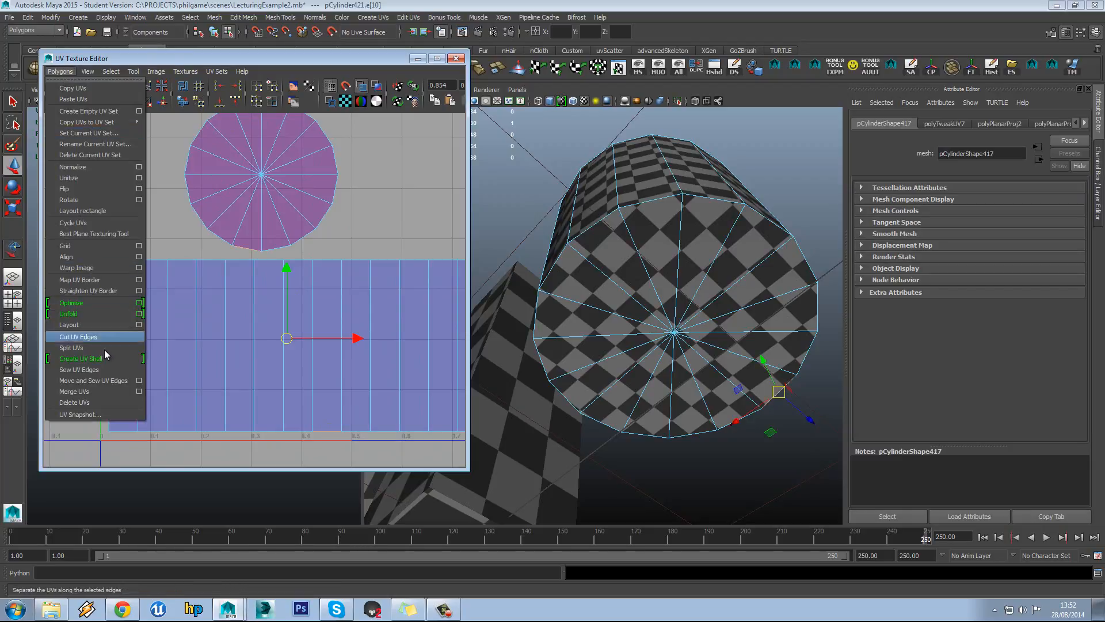
pyautogui.click(112, 381)
pyautogui.hotkey('ctrl', 'z')
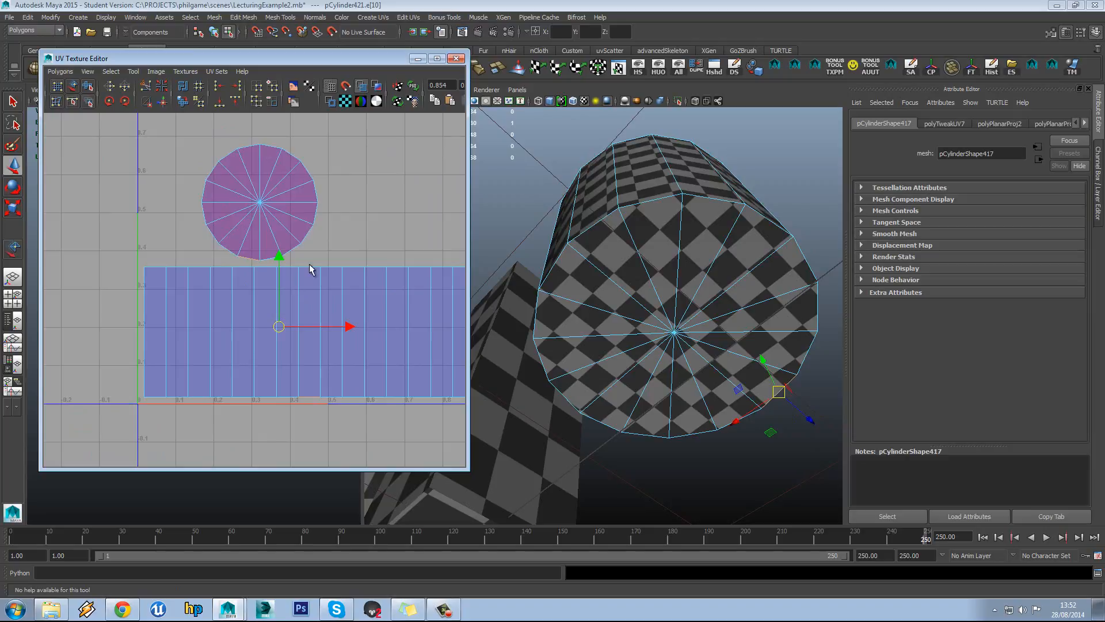
# Select the second circle's UV shell and move it below the side strip
pyautogui.scroll(-1, 299, 253)
pyautogui.scroll(1, 285, 244)
pyautogui.keyDown('ctrl'); pyautogui.moveTo(270, 222); pyautogui.dragTo(338, 212, button='right'); pyautogui.keyUp('ctrl')
pyautogui.click(327, 211)
pyautogui.click(314, 223)
pyautogui.moveTo(259, 200); pyautogui.dragTo(243, 469)
pyautogui.keyDown('alt'); pyautogui.moveTo(257, 421); pyautogui.dragTo(262, 352, button='middle'); pyautogui.keyUp('alt')
pyautogui.moveTo(262, 347); pyautogui.dragTo(316, 338, button='right')
# Flip the reversed red circle shell and select an edge of the lower circle
pyautogui.click(258, 349)
pyautogui.click(257, 355)
pyautogui.moveTo(162, 490); pyautogui.dragTo(163, 488)
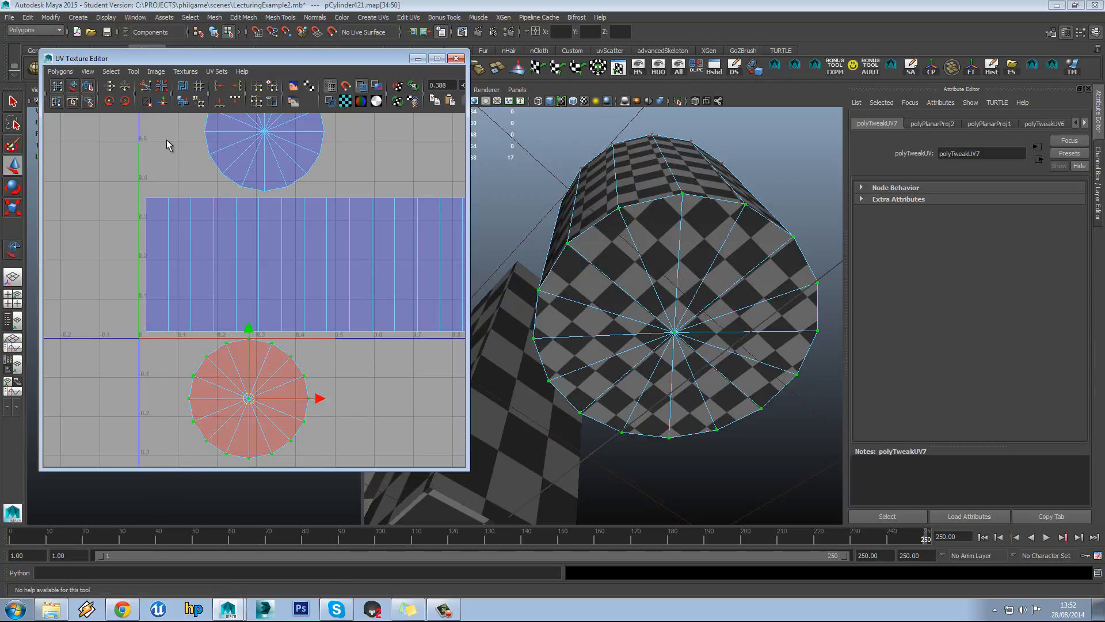
pyautogui.click(111, 88)
pyautogui.scroll(2, 291, 352)
pyautogui.moveTo(269, 344); pyautogui.dragTo(268, 318, button='right')
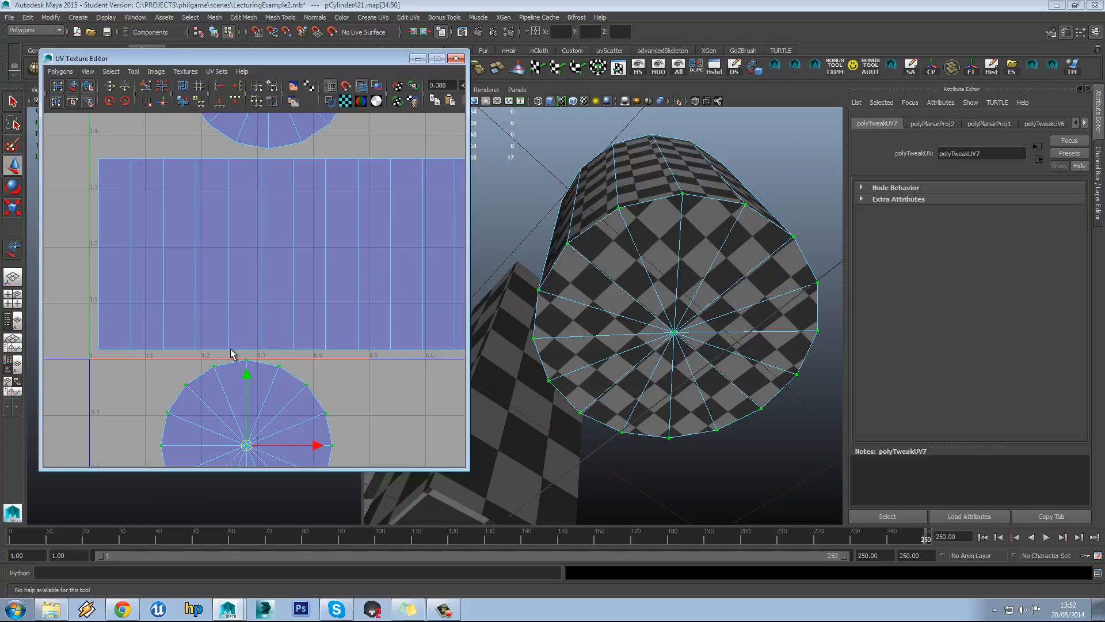
pyautogui.click(243, 347)
pyautogui.keyDown('alt'); pyautogui.moveTo(246, 360); pyautogui.dragTo(227, 275, button='middle'); pyautogui.keyUp('alt')
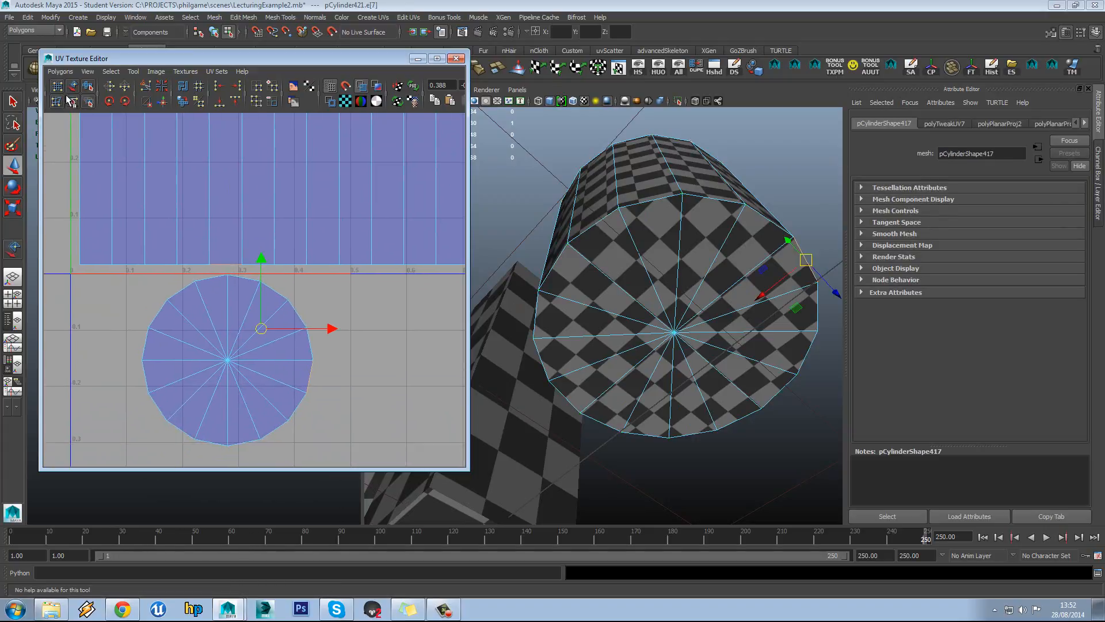
# Try Move and Sew UV Edges on the circle's edge, then undo it
pyautogui.click(59, 72)
pyautogui.click(109, 375)
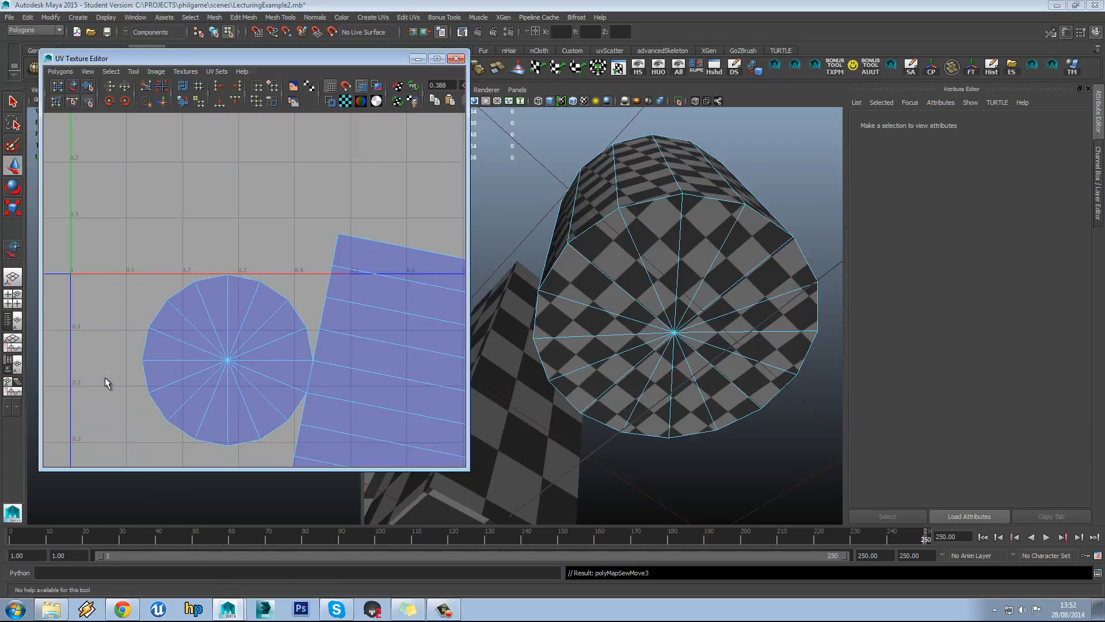
pyautogui.scroll(-5, 248, 289)
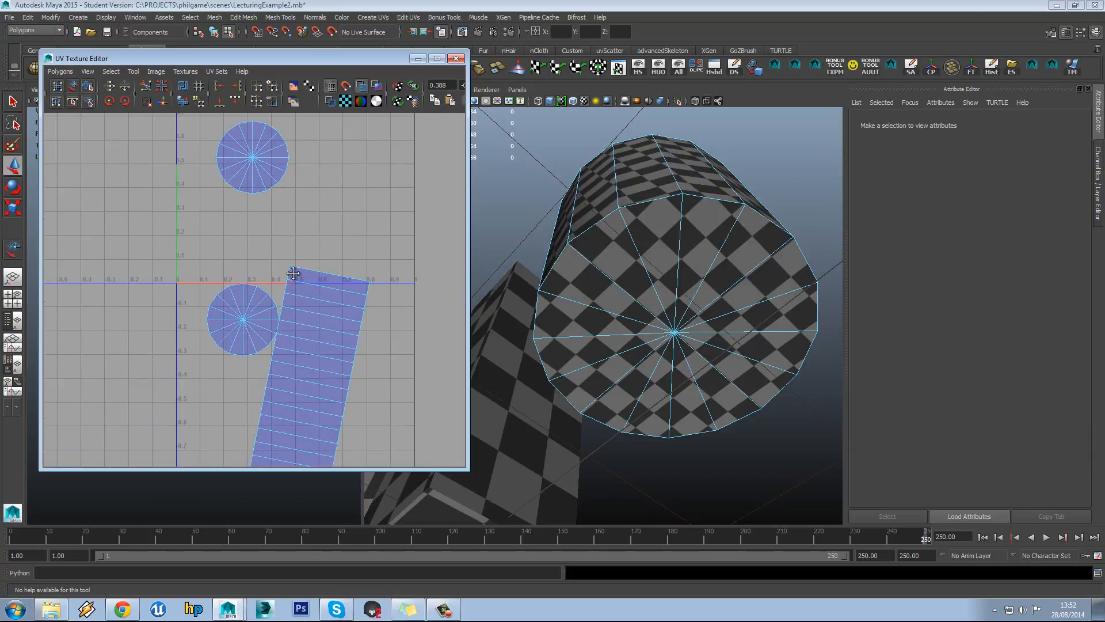
pyautogui.hotkey('ctrl', 'z')
pyautogui.keyDown('alt'); pyautogui.moveTo(293, 273); pyautogui.dragTo(276, 293, button='middle'); pyautogui.keyUp('alt')
pyautogui.scroll(3, 269, 275)
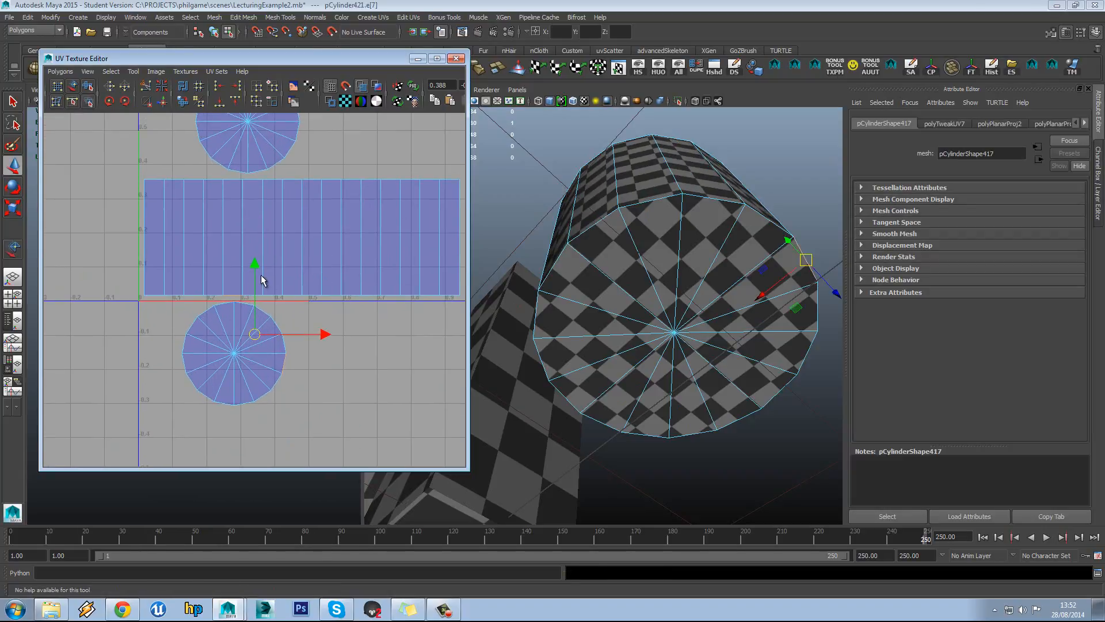
# Check the Move and Sew UV Edges options, clear the selection and return to edge selection
pyautogui.click(61, 72)
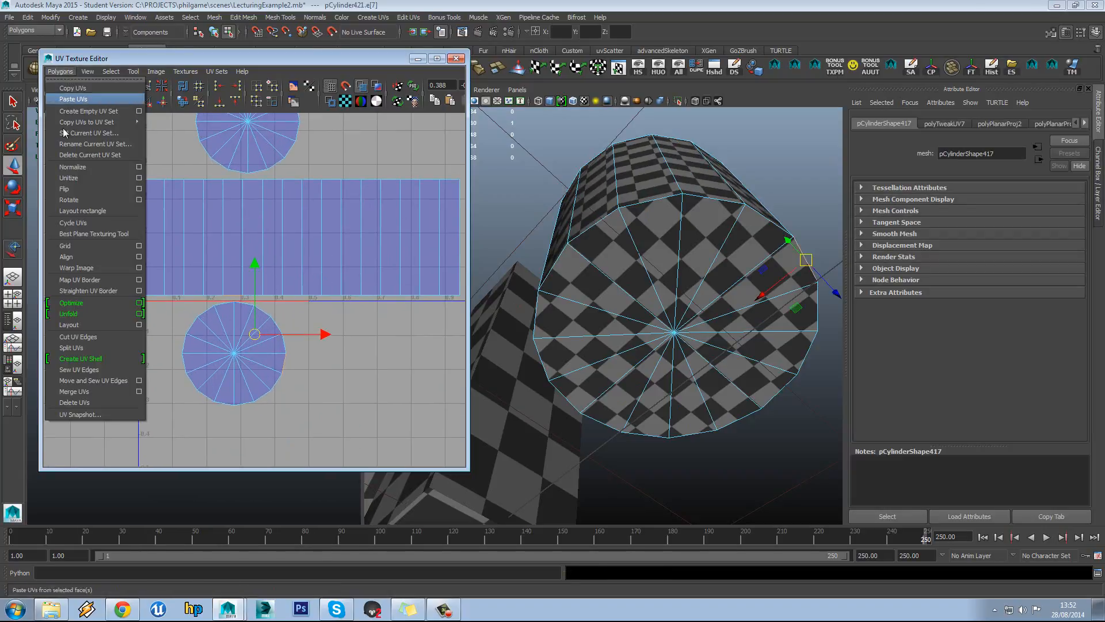
pyautogui.click(138, 381)
pyautogui.click(862, 229)
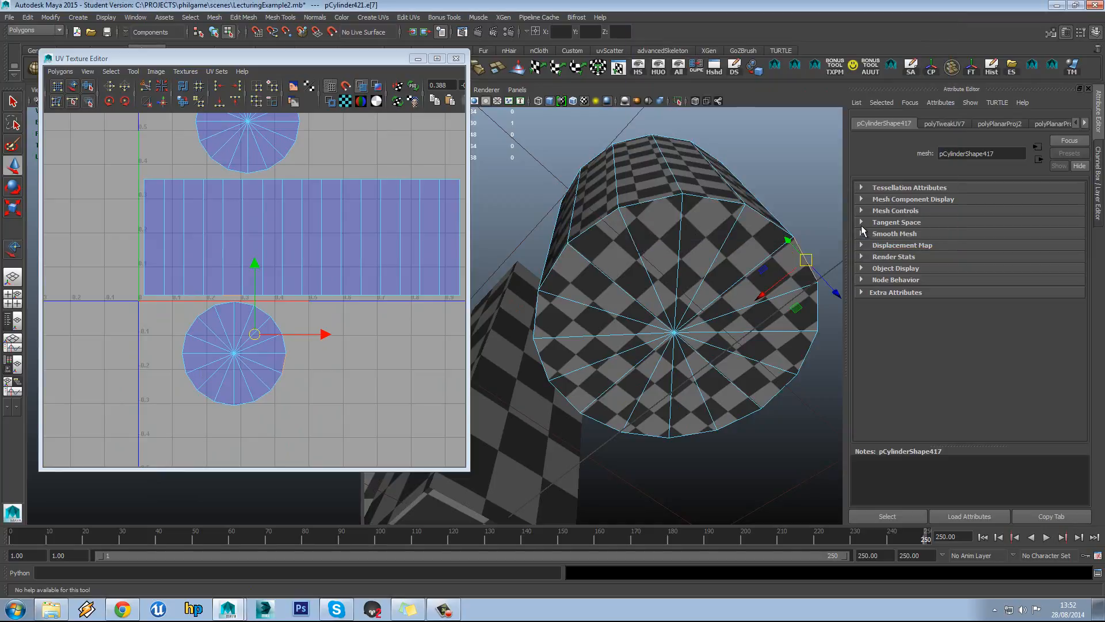
pyautogui.keyDown('alt'); pyautogui.moveTo(282, 297); pyautogui.dragTo(297, 297, button='middle'); pyautogui.keyUp('alt')
pyautogui.scroll(6, 302, 297)
pyautogui.scroll(-4, 305, 316)
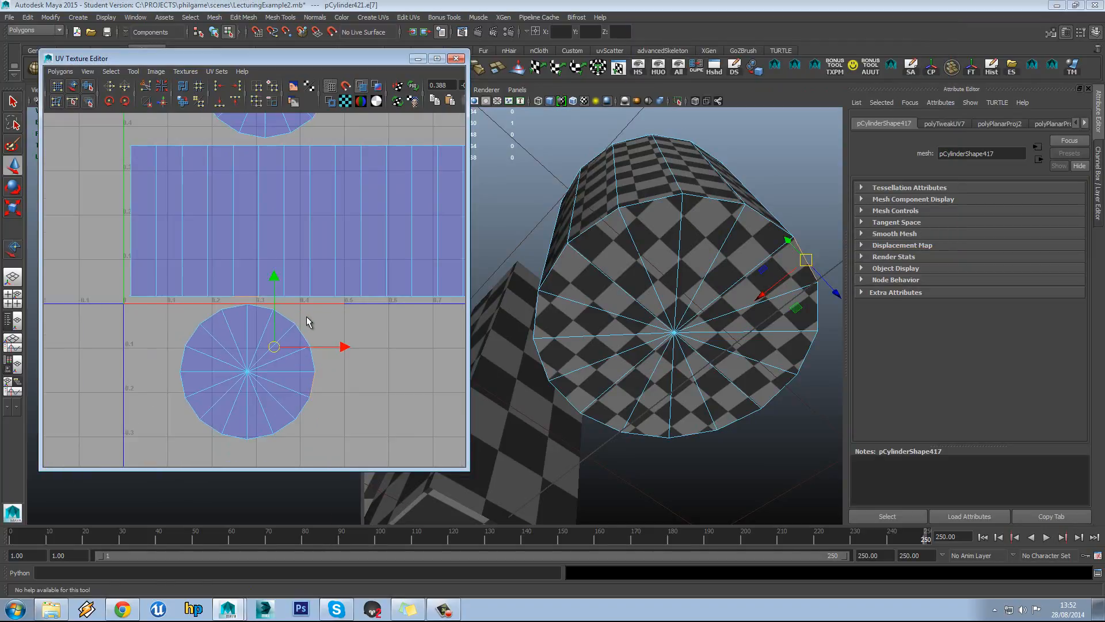
pyautogui.click(306, 316)
pyautogui.moveTo(267, 320); pyautogui.dragTo(273, 294, button='right')
pyautogui.keyDown('alt'); pyautogui.moveTo(245, 171); pyautogui.dragTo(248, 220, button='middle'); pyautogui.keyUp('alt')
# Sew the upper circle onto the strip's top edge and the lower circle onto its bottom edge
pyautogui.click(243, 197)
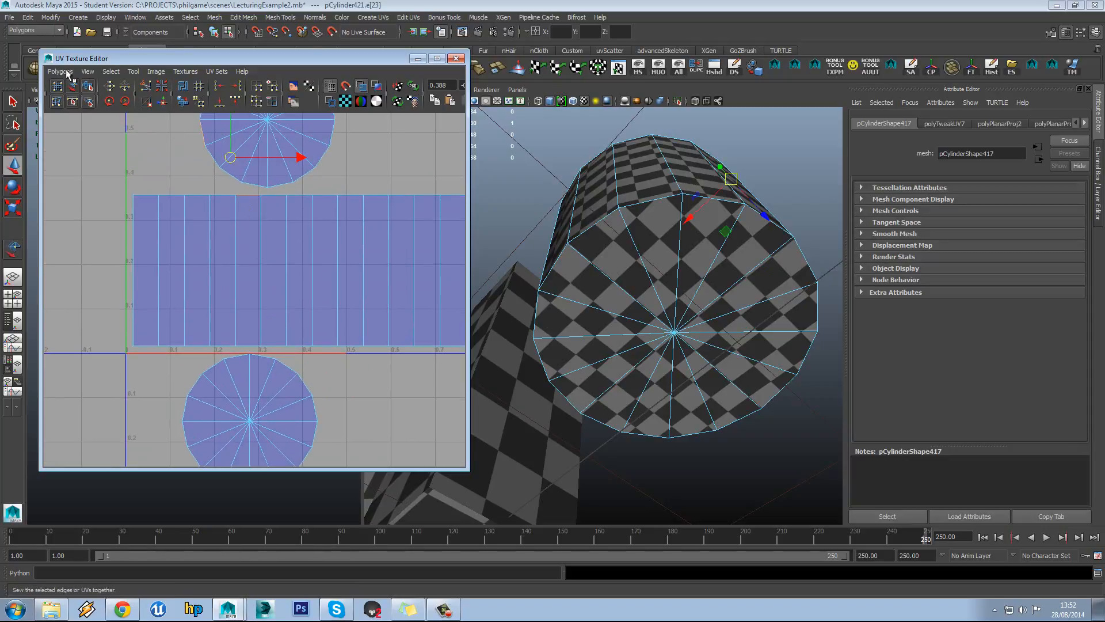
pyautogui.click(62, 72)
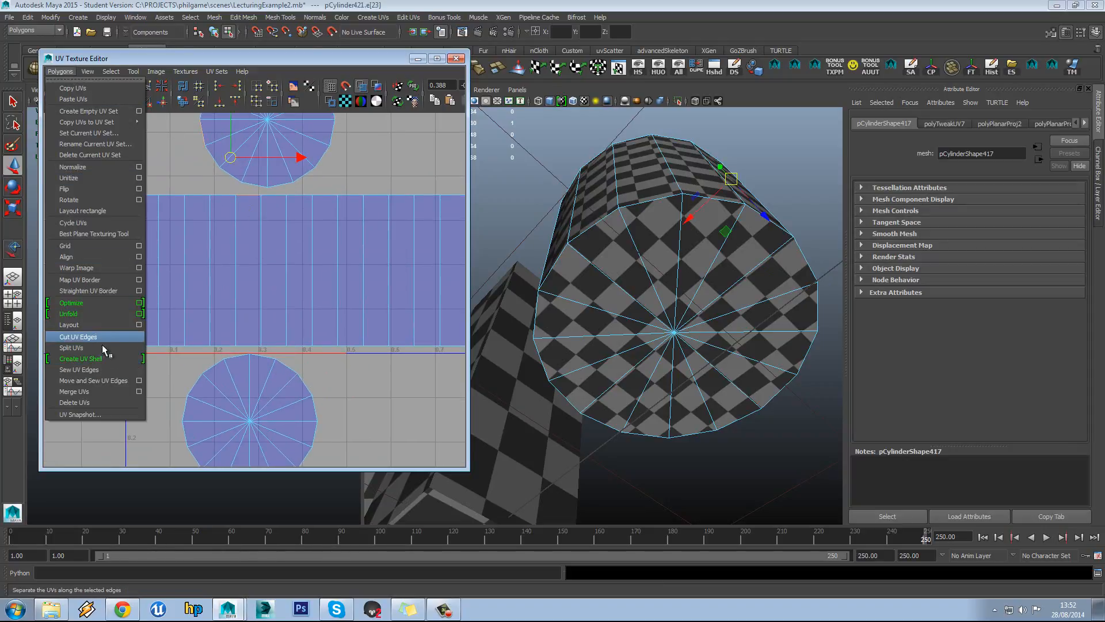
pyautogui.click(104, 381)
pyautogui.keyDown('alt'); pyautogui.moveTo(247, 245); pyautogui.dragTo(248, 196, button='middle'); pyautogui.keyUp('alt')
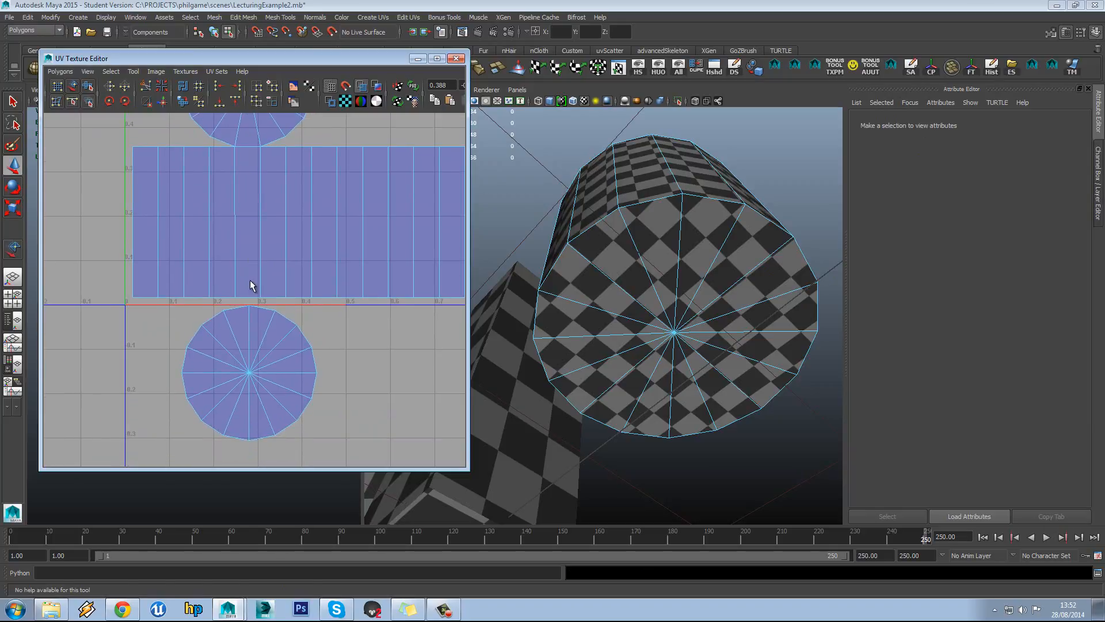
pyautogui.click(243, 300)
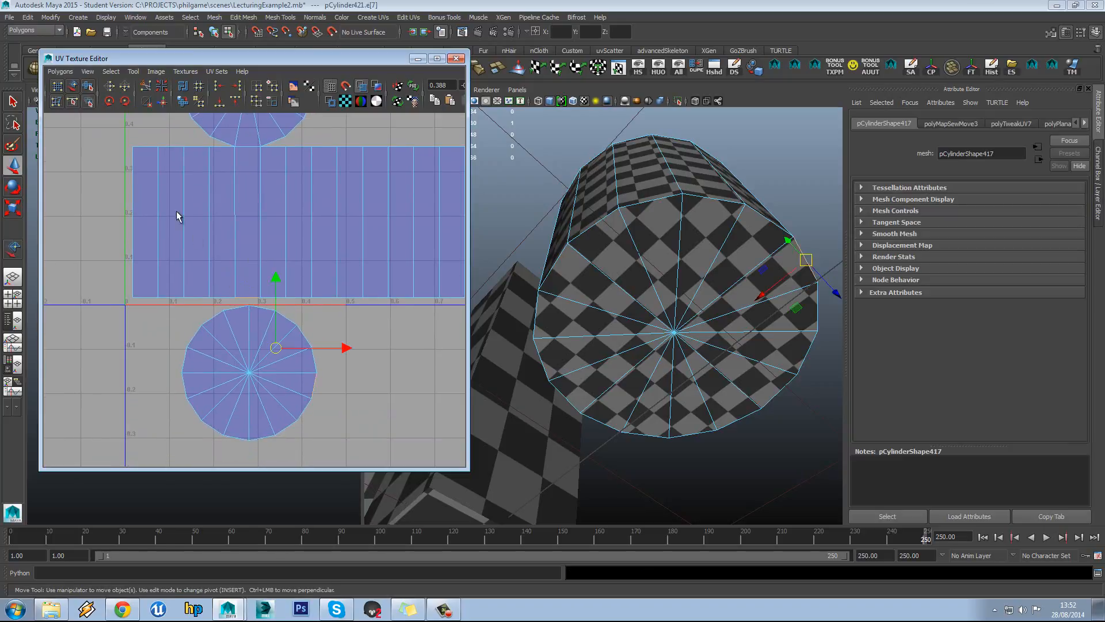
pyautogui.click(60, 71)
pyautogui.click(97, 382)
pyautogui.scroll(-4, 318, 270)
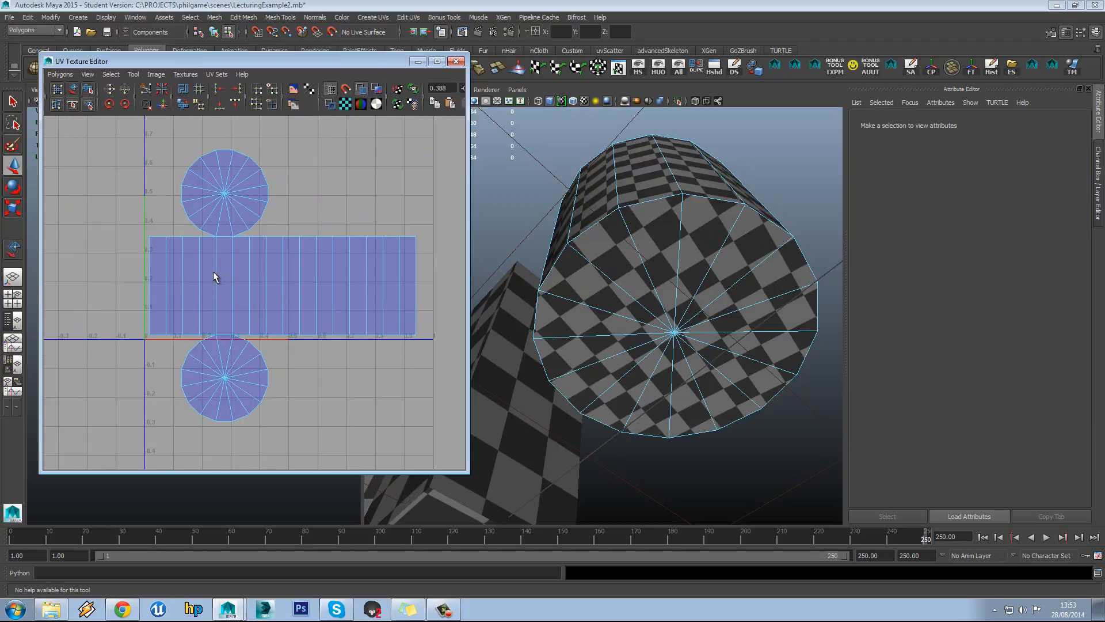
# Scale all of the cylinder's UV shells down together
pyautogui.scroll(3, 228, 262)
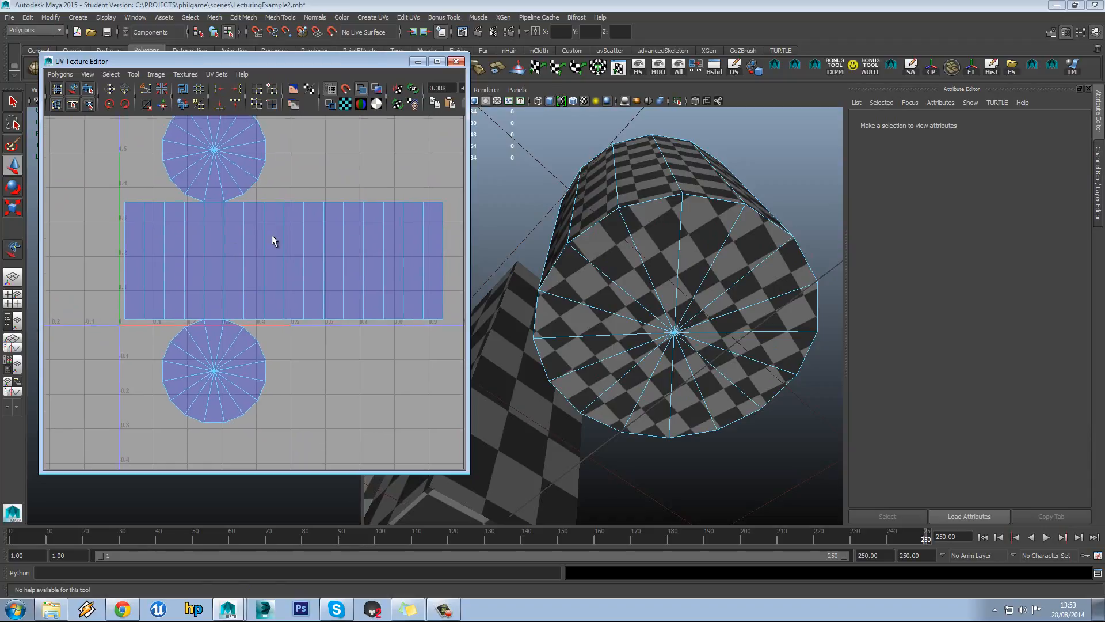
pyautogui.scroll(-2, 238, 254)
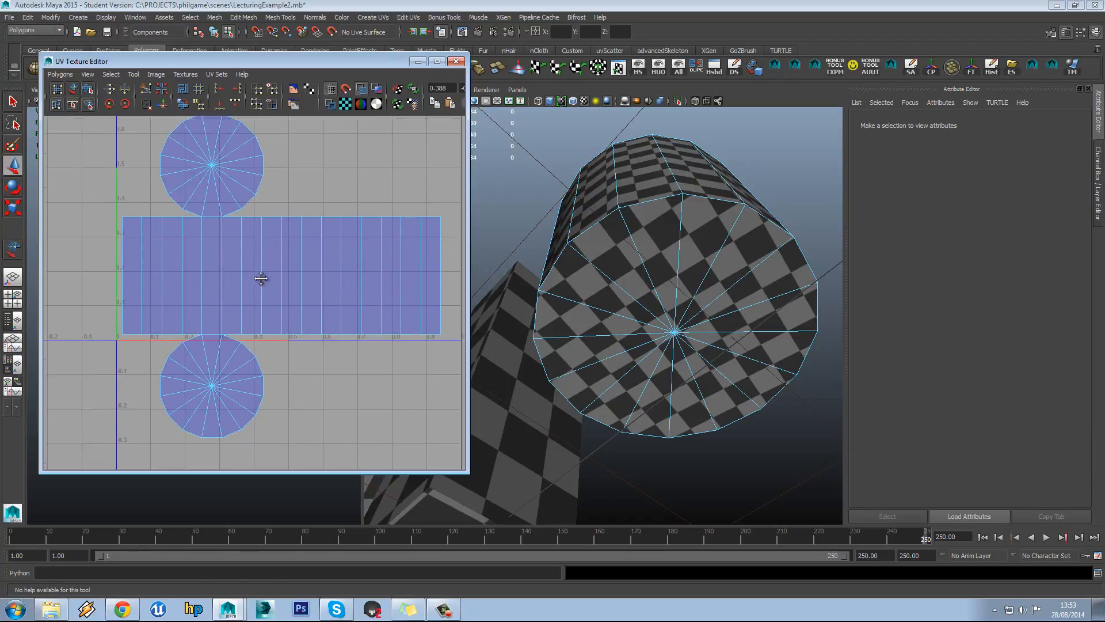
pyautogui.scroll(-2, 256, 281)
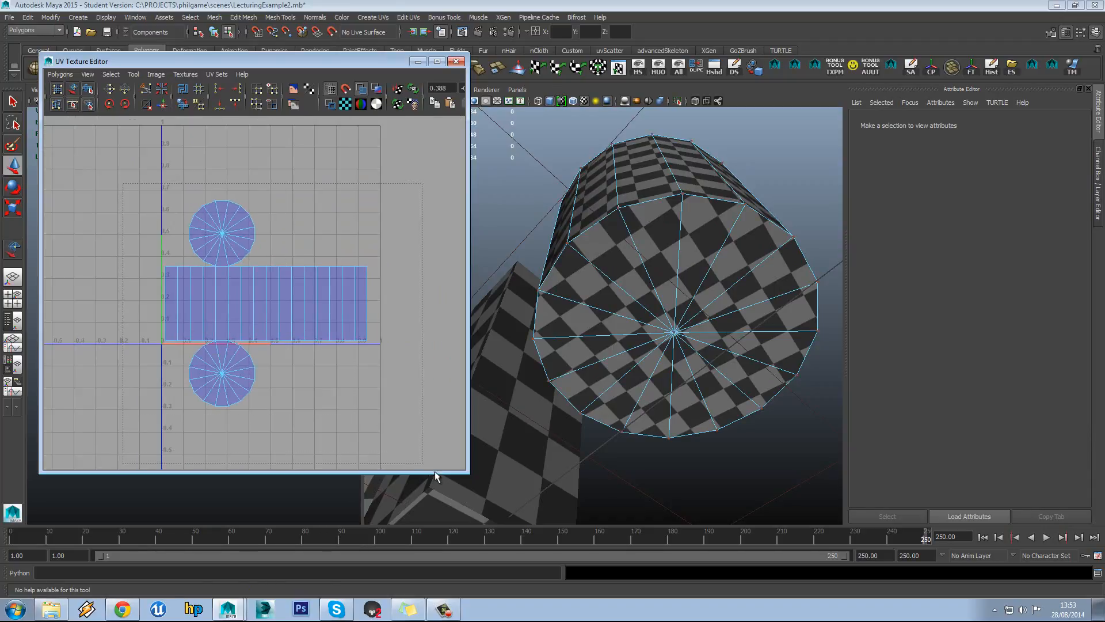
pyautogui.moveTo(435, 472); pyautogui.dragTo(435, 473)
pyautogui.press('r')
pyautogui.moveTo(266, 306); pyautogui.dragTo(229, 192)
pyautogui.press('w')
pyautogui.click(284, 256)
# Move the cylinder's UV shells down and right inside the 0–1 square
pyautogui.scroll(-2, 286, 268)
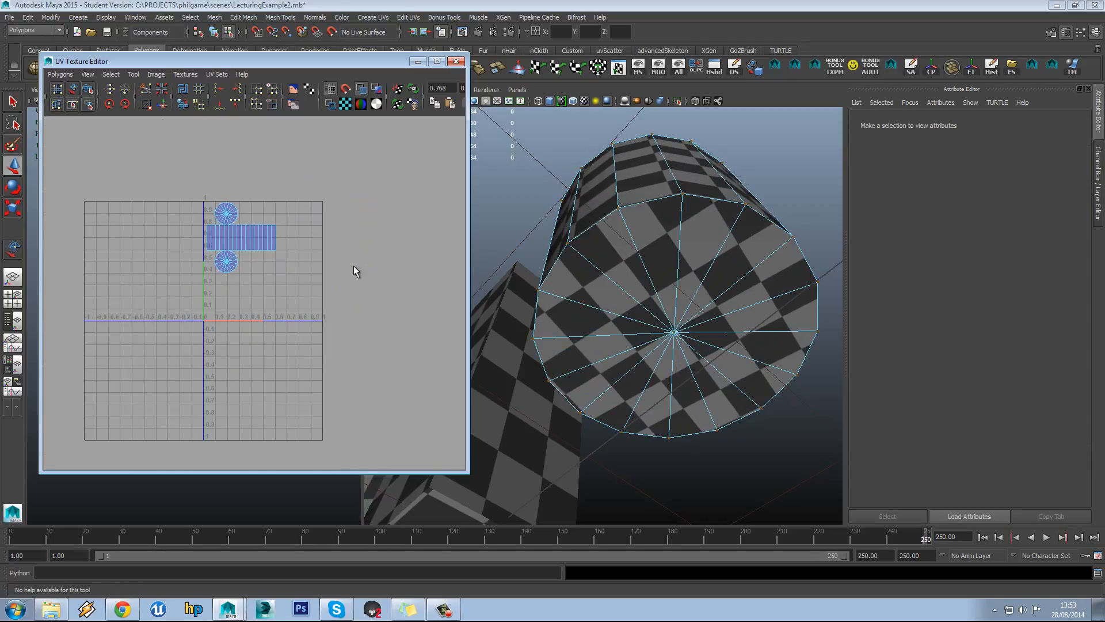
pyautogui.keyDown('alt'); pyautogui.moveTo(567, 252); pyautogui.dragTo(602, 313); pyautogui.keyUp('alt')
pyautogui.keyDown('alt'); pyautogui.moveTo(601, 314); pyautogui.dragTo(578, 307, button='right'); pyautogui.keyUp('alt')
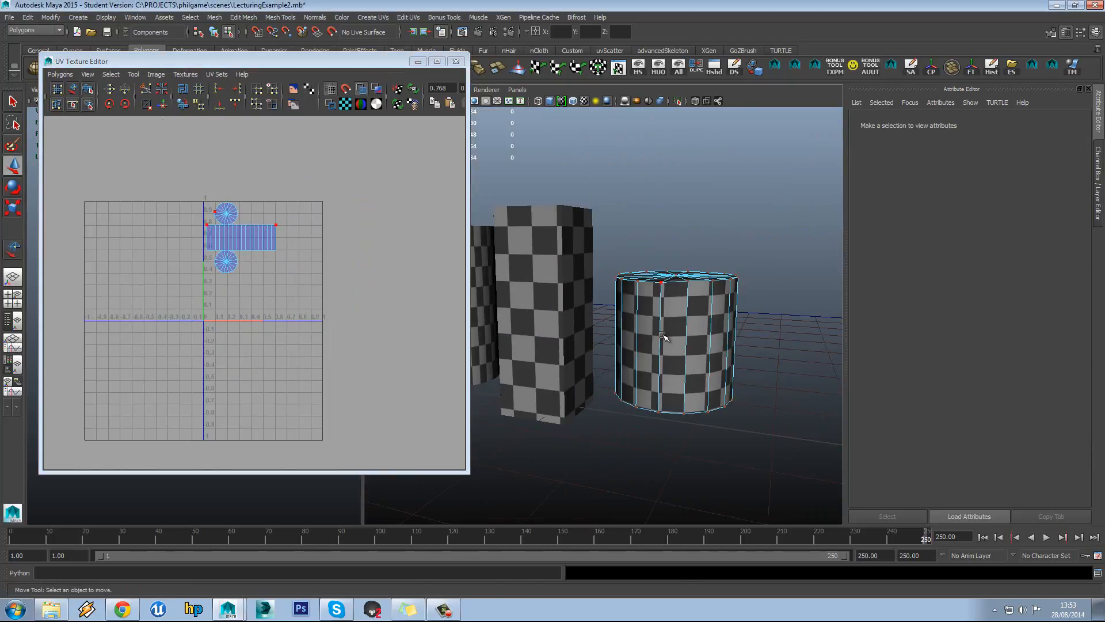
pyautogui.moveTo(167, 194); pyautogui.dragTo(311, 322)
pyautogui.moveTo(244, 240); pyautogui.dragTo(286, 281)
# Return to object mode and select the pipe to view its UV layout
pyautogui.click(565, 252)
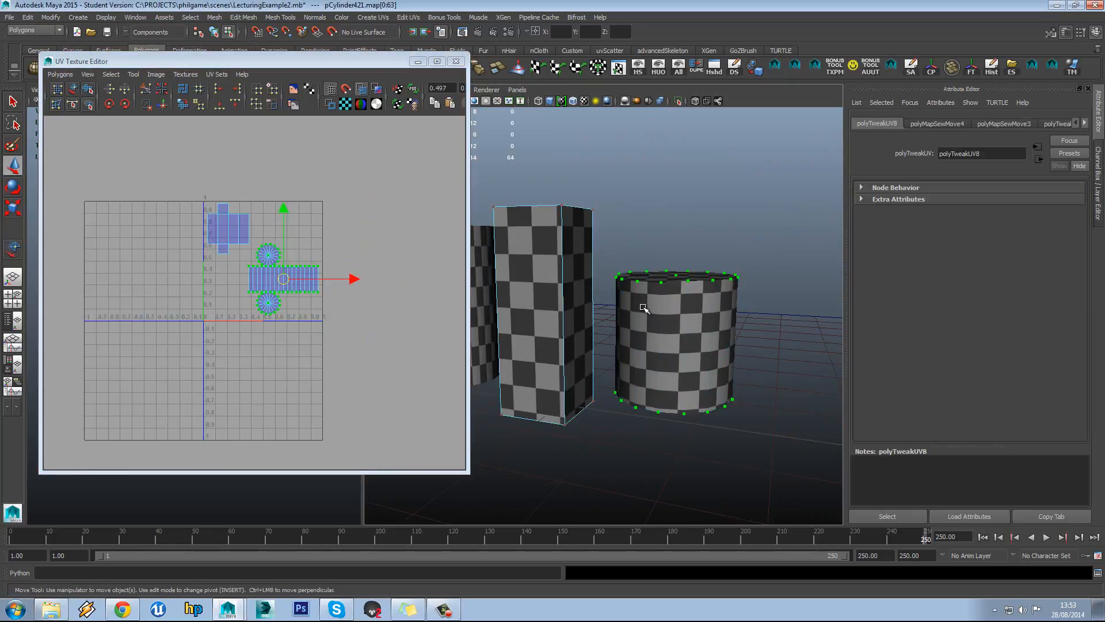
pyautogui.keyDown('alt'); pyautogui.moveTo(575, 313); pyautogui.dragTo(585, 321); pyautogui.keyUp('alt')
pyautogui.keyDown('alt'); pyautogui.moveTo(585, 320); pyautogui.dragTo(723, 339, button='middle'); pyautogui.keyUp('alt')
pyautogui.moveTo(577, 300)
pyautogui.keyDown('alt'); pyautogui.mouseDown()
pyautogui.moveTo(589, 317)
pyautogui.moveTo(567, 292)
pyautogui.moveTo(571, 318)
pyautogui.moveTo(572, 306)
pyautogui.moveTo(543, 342)
pyautogui.moveTo(564, 312)
pyautogui.mouseUp(); pyautogui.keyUp('alt')
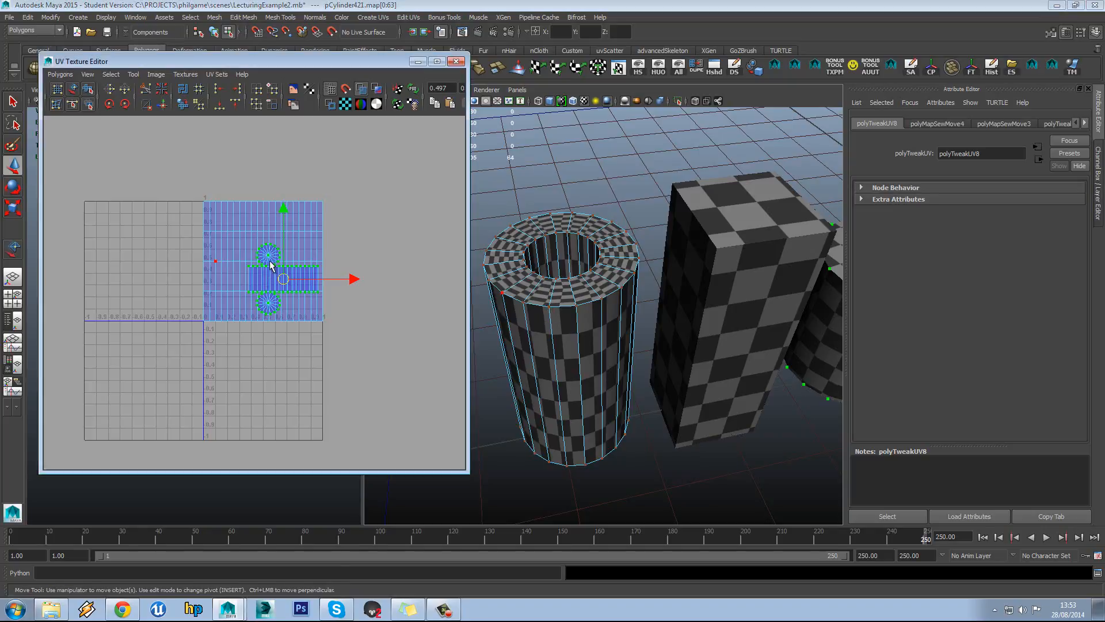
pyautogui.keyDown('alt'); pyautogui.moveTo(269, 261); pyautogui.dragTo(275, 280, button='middle'); pyautogui.keyUp('alt')
pyautogui.moveTo(555, 258); pyautogui.dragTo(561, 250, button='right')
pyautogui.click(577, 267)
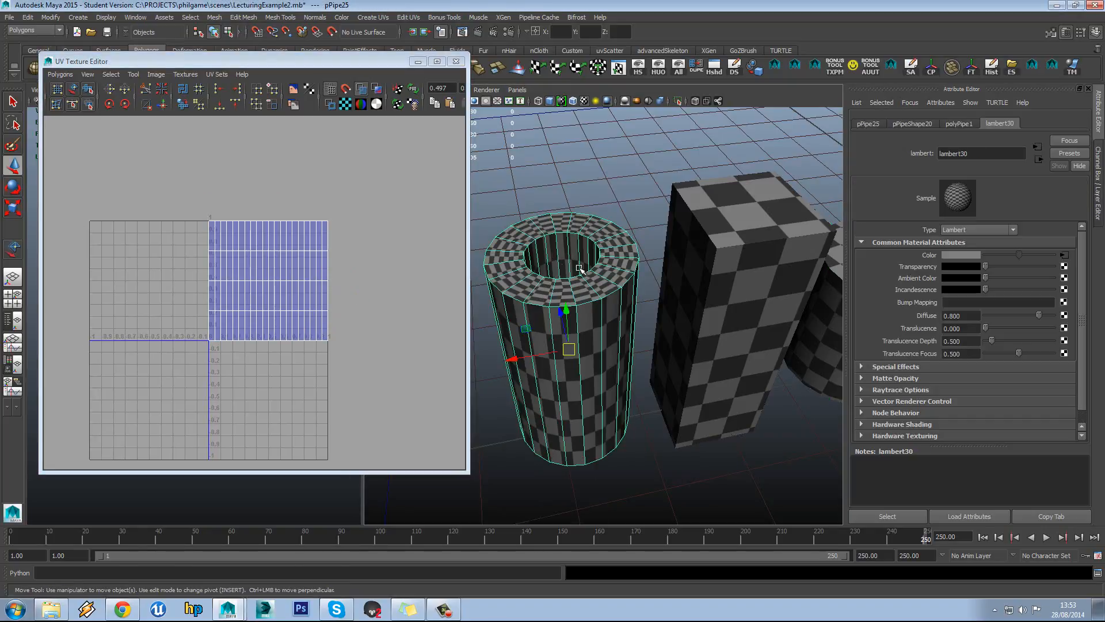
# Compare the cylinder, box and pipe UVs, then put the pipe into face selection mode
pyautogui.keyDown('alt'); pyautogui.moveTo(621, 282); pyautogui.dragTo(638, 283); pyautogui.keyUp('alt')
pyautogui.scroll(-2, 693, 284)
pyautogui.click(778, 292)
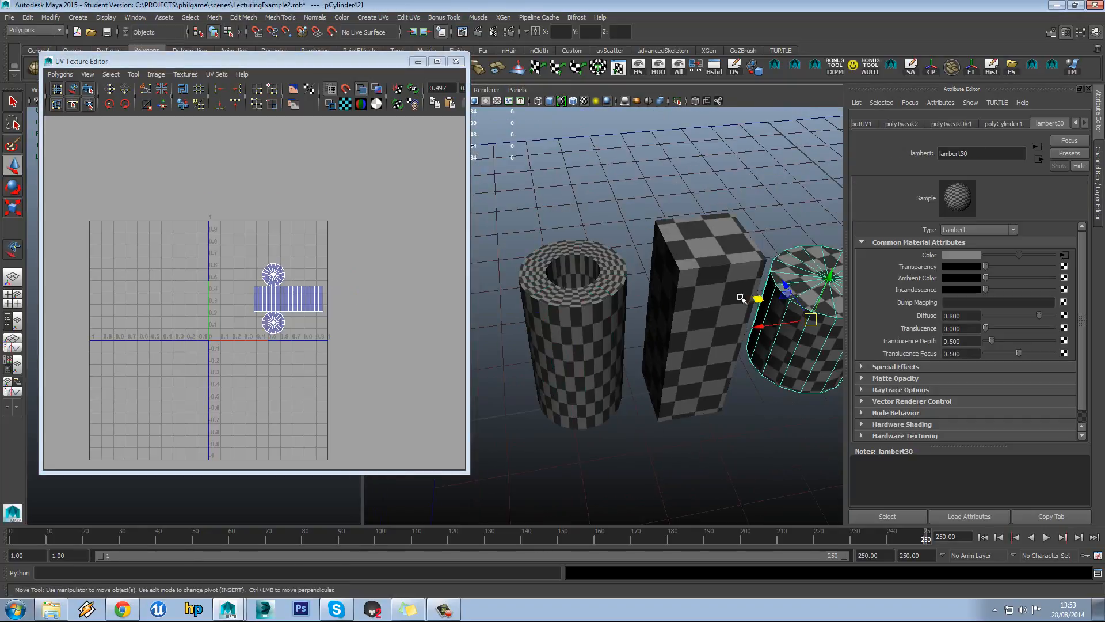
pyautogui.click(741, 298)
pyautogui.click(580, 318)
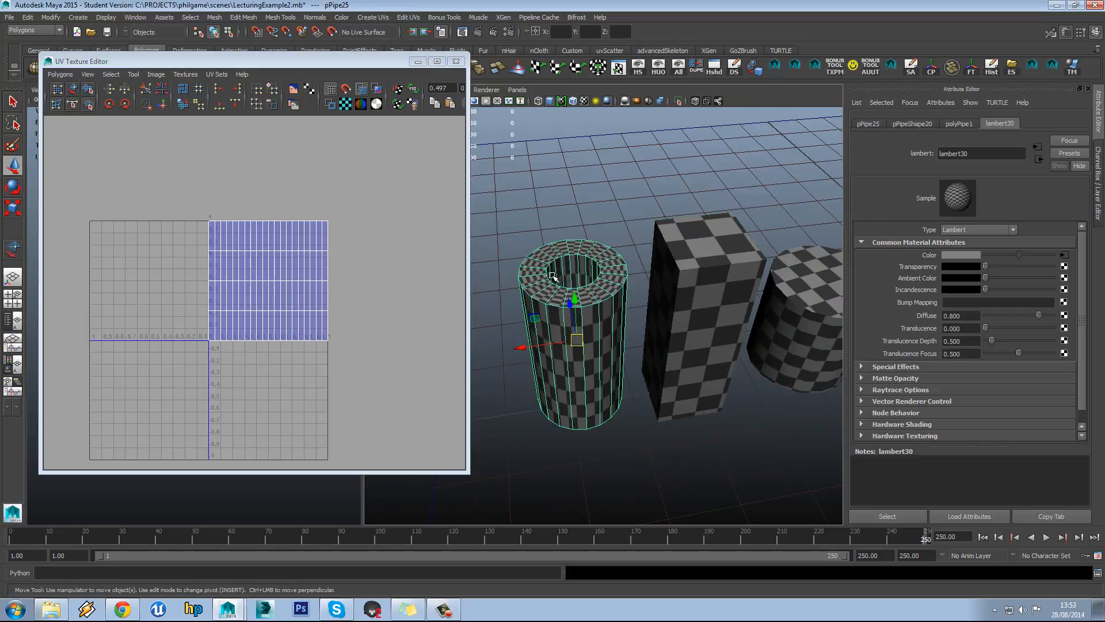
pyautogui.moveTo(552, 276)
pyautogui.keyDown('alt'); pyautogui.mouseDown()
pyautogui.moveTo(567, 245)
pyautogui.moveTo(561, 291)
pyautogui.mouseUp(); pyautogui.keyUp('alt')
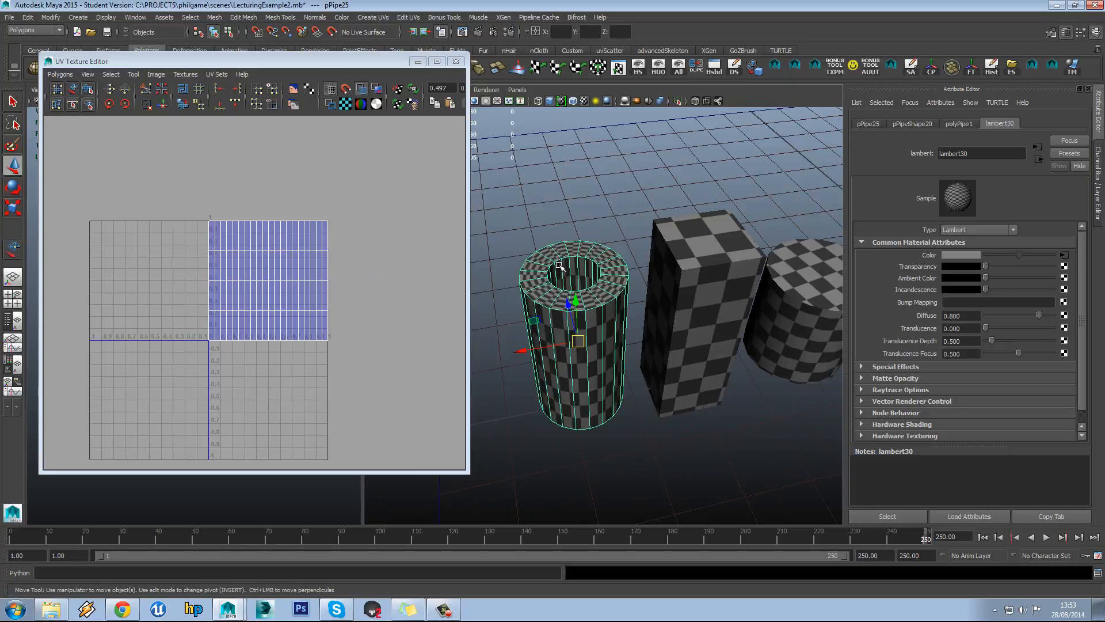
pyautogui.keyDown('alt'); pyautogui.moveTo(559, 266); pyautogui.dragTo(605, 297); pyautogui.keyUp('alt')
pyautogui.keyDown('alt'); pyautogui.moveTo(594, 335); pyautogui.dragTo(572, 283); pyautogui.keyUp('alt')
pyautogui.rightClick(611, 311)
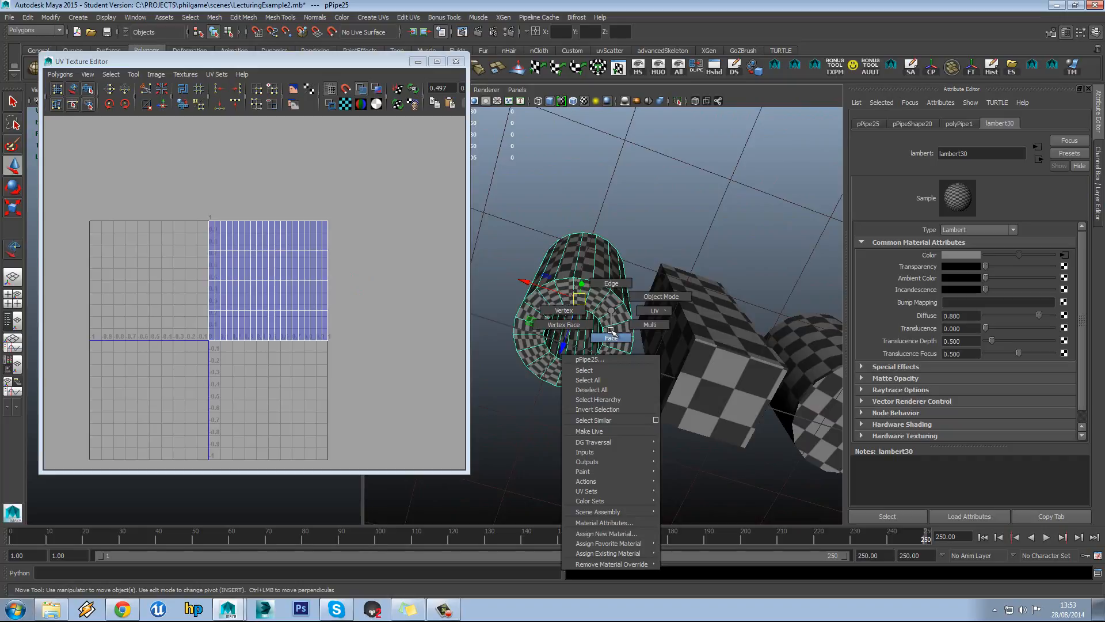
pyautogui.click(611, 338)
# Select the pipe's top cap face ring and add the bottom cap ring
pyautogui.click(592, 293)
pyautogui.keyDown('alt'); pyautogui.moveTo(592, 293); pyautogui.dragTo(596, 316); pyautogui.keyUp('alt')
pyautogui.click(597, 318)
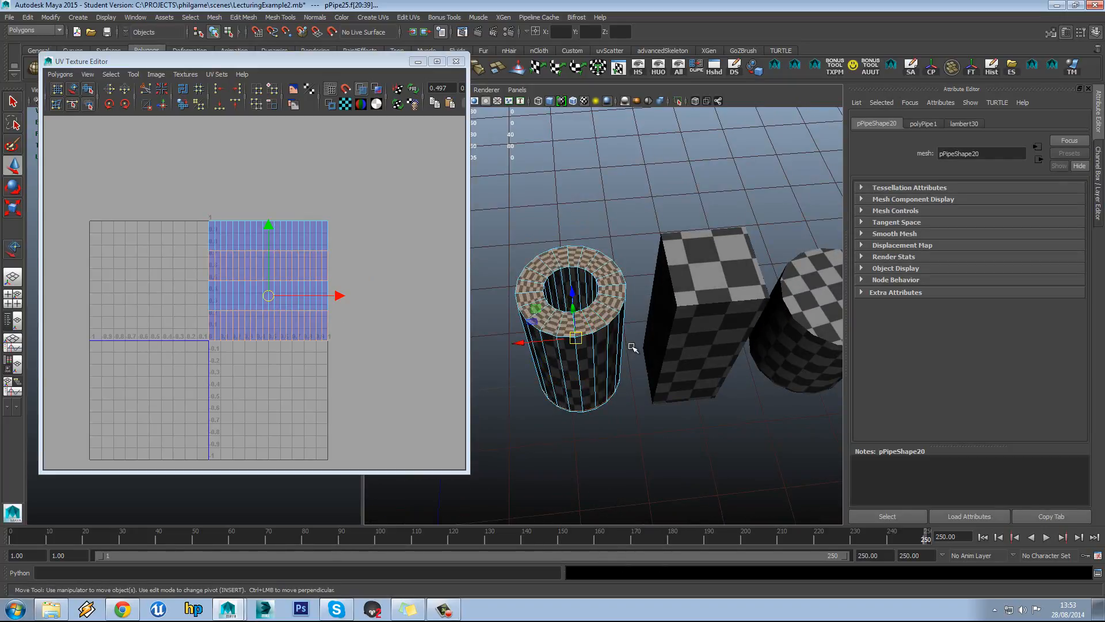
pyautogui.click(607, 317)
pyautogui.keyDown('shift'); pyautogui.doubleClick(608, 316); pyautogui.keyUp('shift')
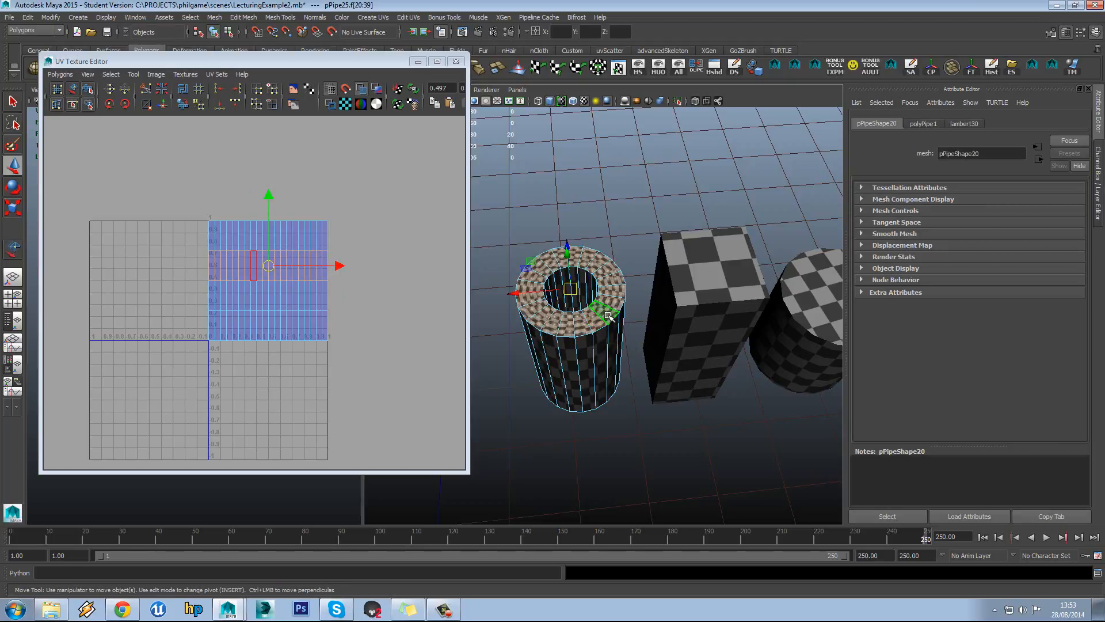
pyautogui.keyDown('alt'); pyautogui.moveTo(614, 371); pyautogui.dragTo(609, 284); pyautogui.keyUp('alt')
pyautogui.keyDown('shift'); pyautogui.click(594, 309); pyautogui.keyUp('shift')
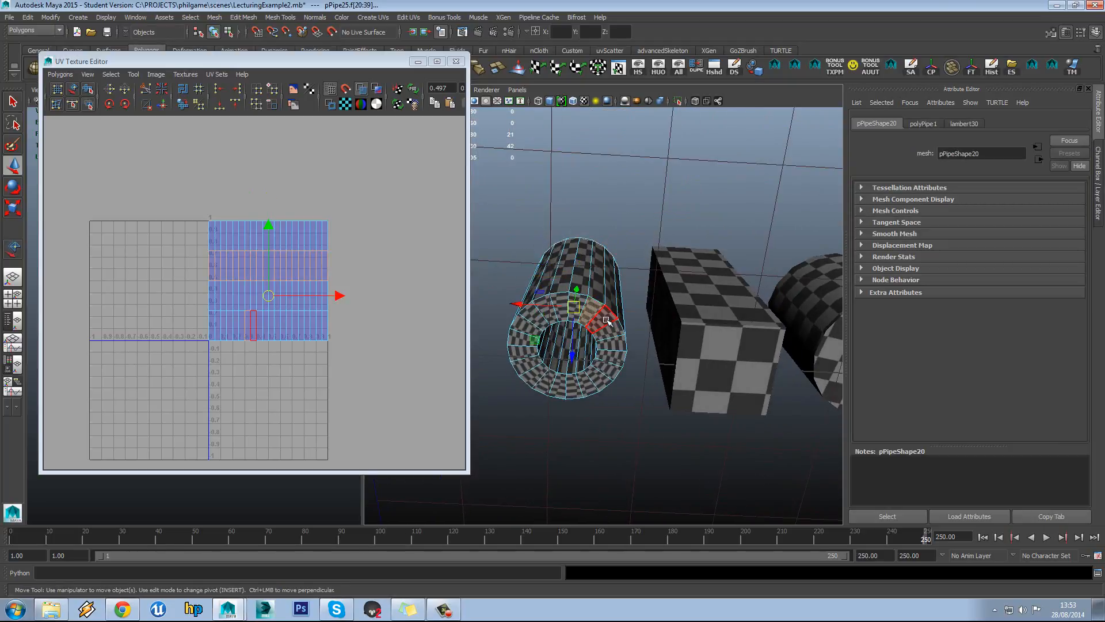
pyautogui.keyDown('shift'); pyautogui.doubleClick(606, 320); pyautogui.keyUp('shift')
pyautogui.keyDown('alt'); pyautogui.moveTo(621, 324); pyautogui.dragTo(627, 414); pyautogui.keyUp('alt')
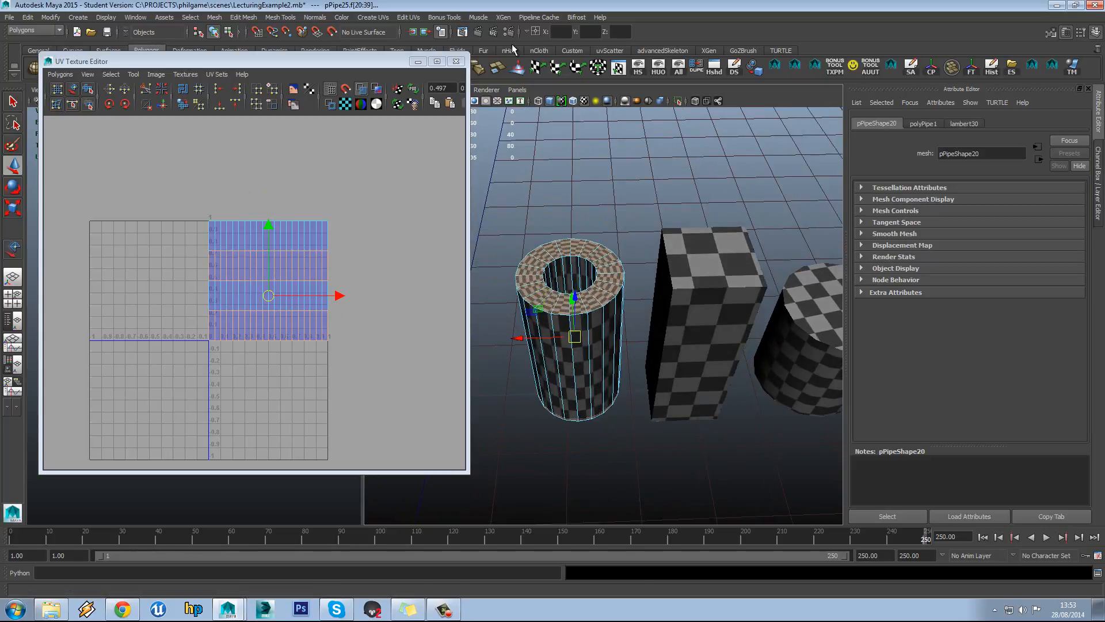
# Planar-map the selected cap faces and move the projected ring shell left
pyautogui.click(380, 18)
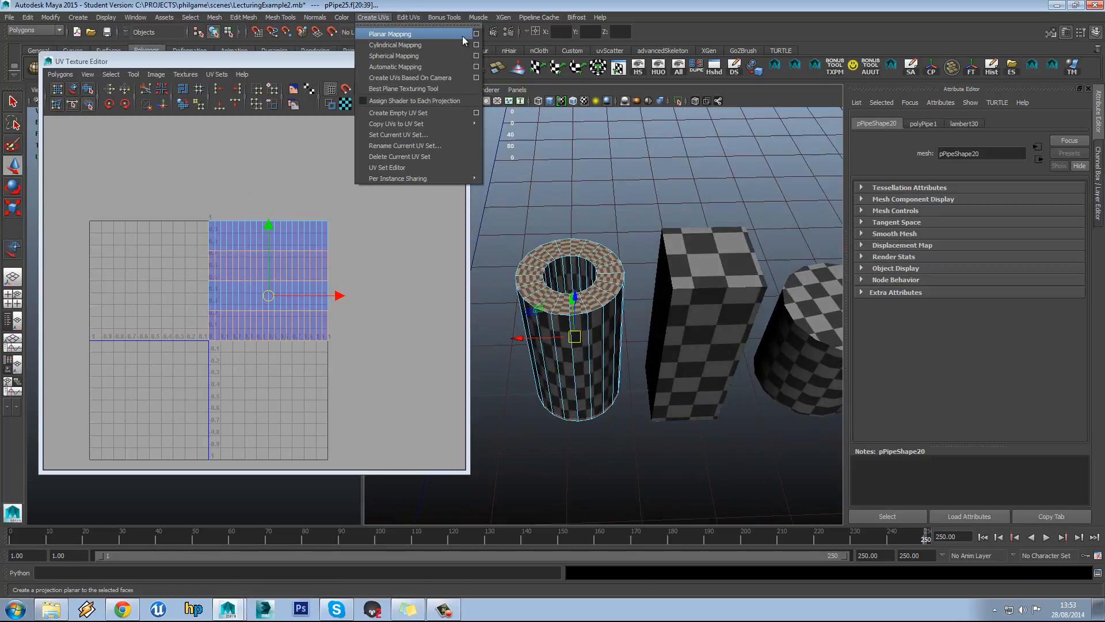
pyautogui.click(447, 34)
pyautogui.moveTo(274, 293); pyautogui.dragTo(126, 286)
# Expand a ring face to its shell and move the blue ring down below the other
pyautogui.keyDown('alt'); pyautogui.moveTo(178, 184); pyautogui.dragTo(304, 198, button='middle'); pyautogui.keyUp('alt')
pyautogui.scroll(3, 309, 207)
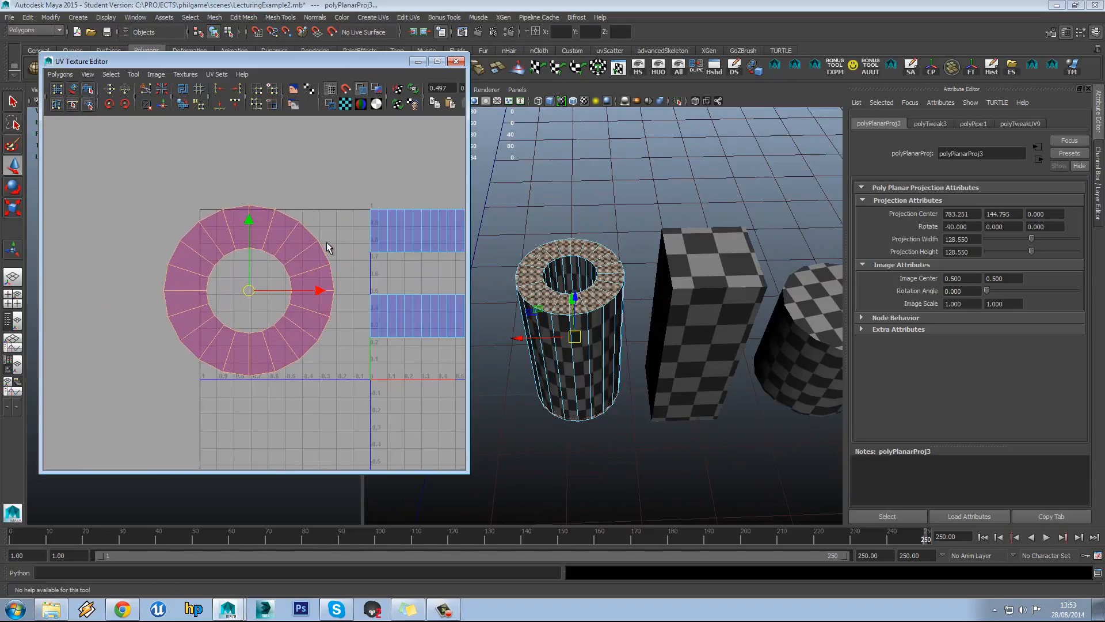
pyautogui.moveTo(327, 242); pyautogui.dragTo(348, 251, button='right')
pyautogui.click(302, 255)
pyautogui.moveTo(250, 292); pyautogui.dragTo(260, 465)
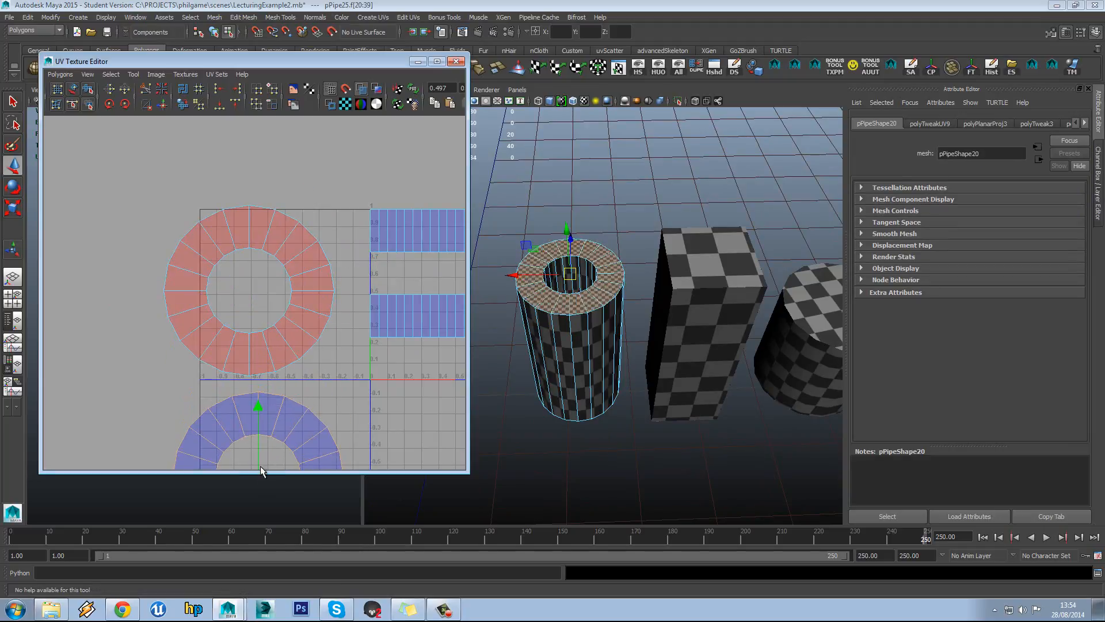
pyautogui.keyDown('alt'); pyautogui.moveTo(271, 336); pyautogui.dragTo(288, 265, button='middle'); pyautogui.keyUp('alt')
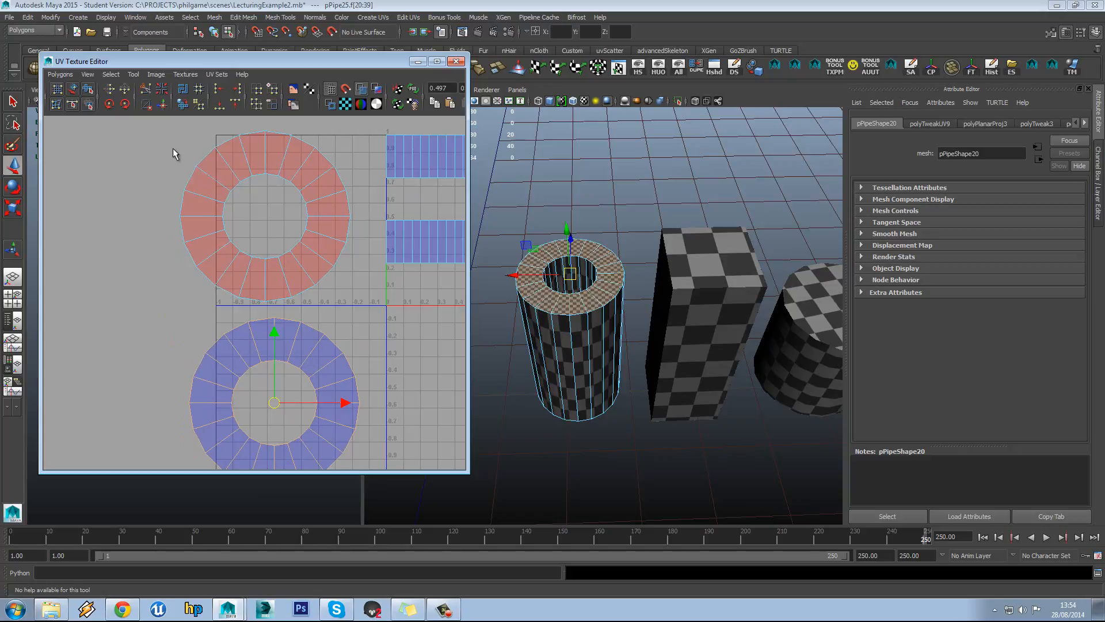
# Flip the reversed red ring shell horizontally with Flip UVs in U
pyautogui.moveTo(329, 270); pyautogui.dragTo(323, 268)
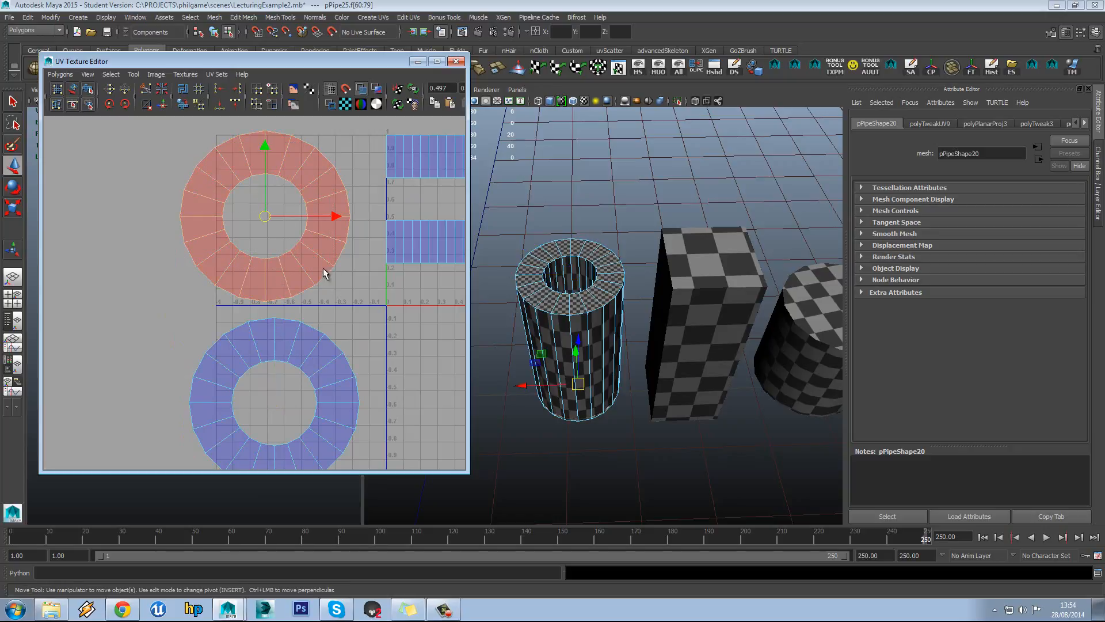
pyautogui.click(116, 94)
pyautogui.click(171, 175)
pyautogui.scroll(-2, 256, 227)
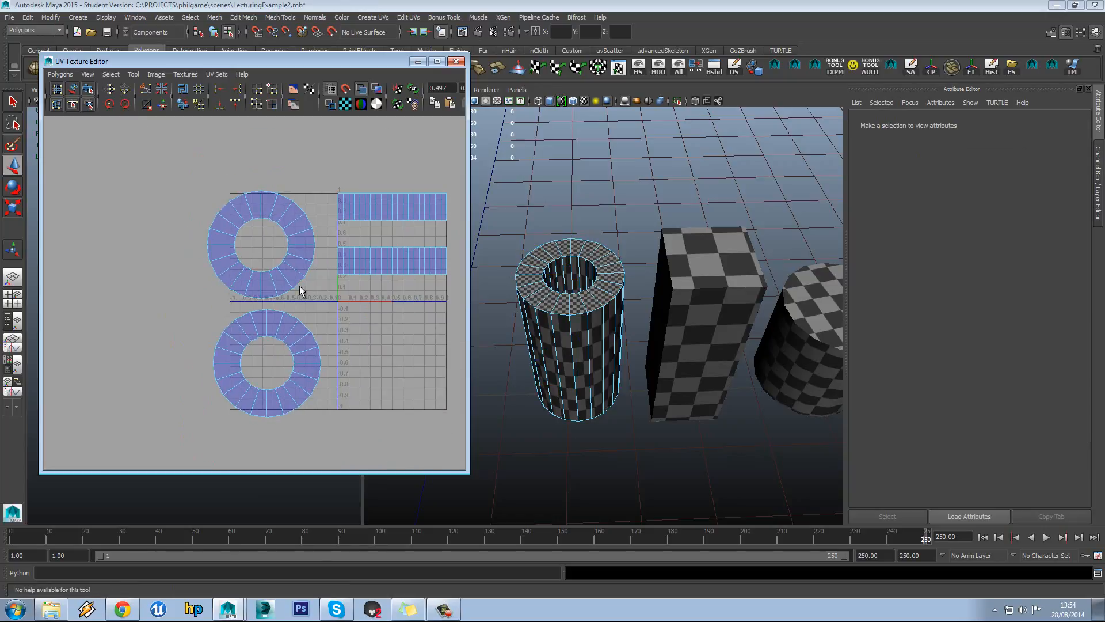
# Move the middle pipe strip shell end to end beside the top strip
pyautogui.keyDown('alt'); pyautogui.moveTo(356, 237); pyautogui.dragTo(296, 235, button='middle'); pyautogui.keyUp('alt')
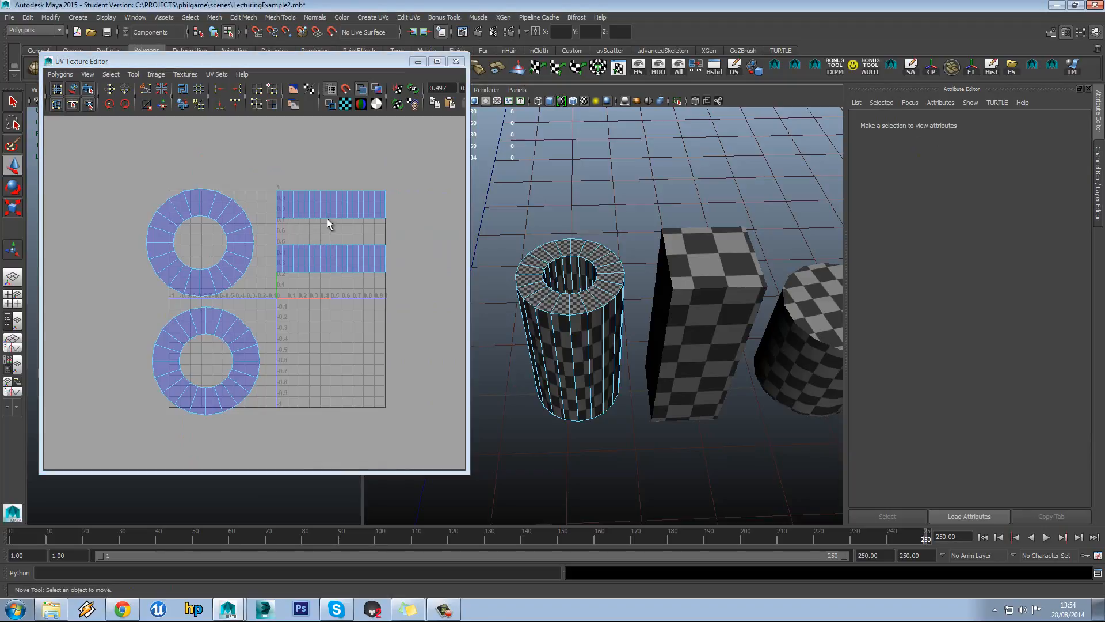
pyautogui.keyDown('alt'); pyautogui.moveTo(327, 207); pyautogui.dragTo(344, 218, button='middle'); pyautogui.keyUp('alt')
pyautogui.scroll(2, 344, 216)
pyautogui.keyDown('alt'); pyautogui.moveTo(515, 362); pyautogui.dragTo(547, 262); pyautogui.keyUp('alt')
pyautogui.keyDown('alt'); pyautogui.moveTo(361, 201); pyautogui.dragTo(333, 227, button='middle'); pyautogui.keyUp('alt')
pyautogui.moveTo(321, 233); pyautogui.dragTo(346, 227, button='right')
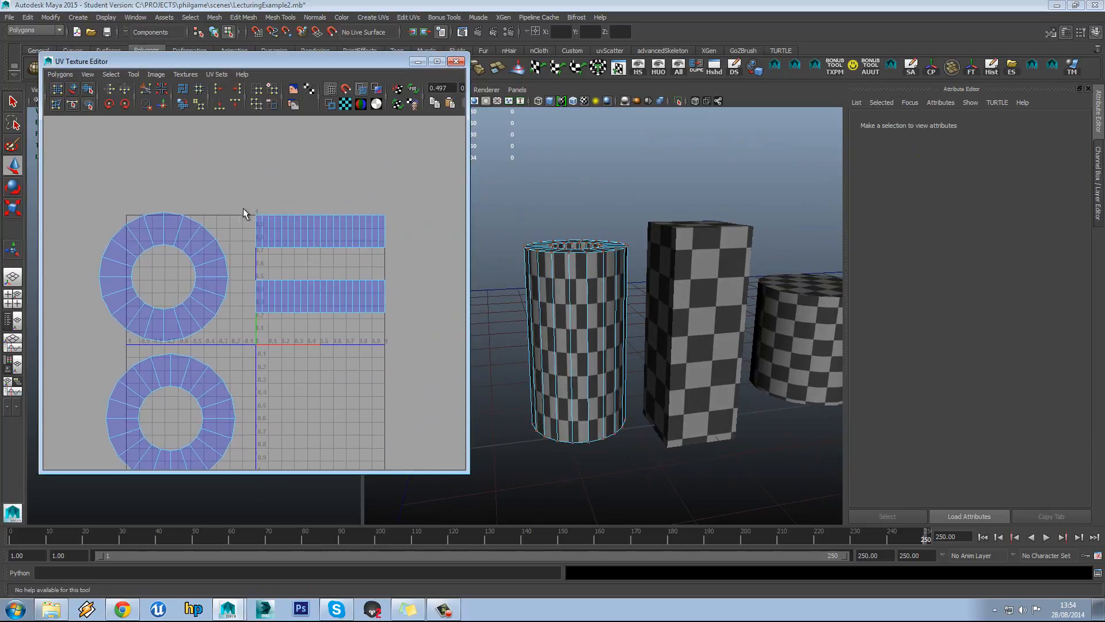
pyautogui.moveTo(248, 269); pyautogui.dragTo(434, 361)
pyautogui.moveTo(346, 298); pyautogui.dragTo(449, 235)
pyautogui.keyDown('alt'); pyautogui.moveTo(450, 234); pyautogui.dragTo(351, 280, button='middle'); pyautogui.keyUp('alt')
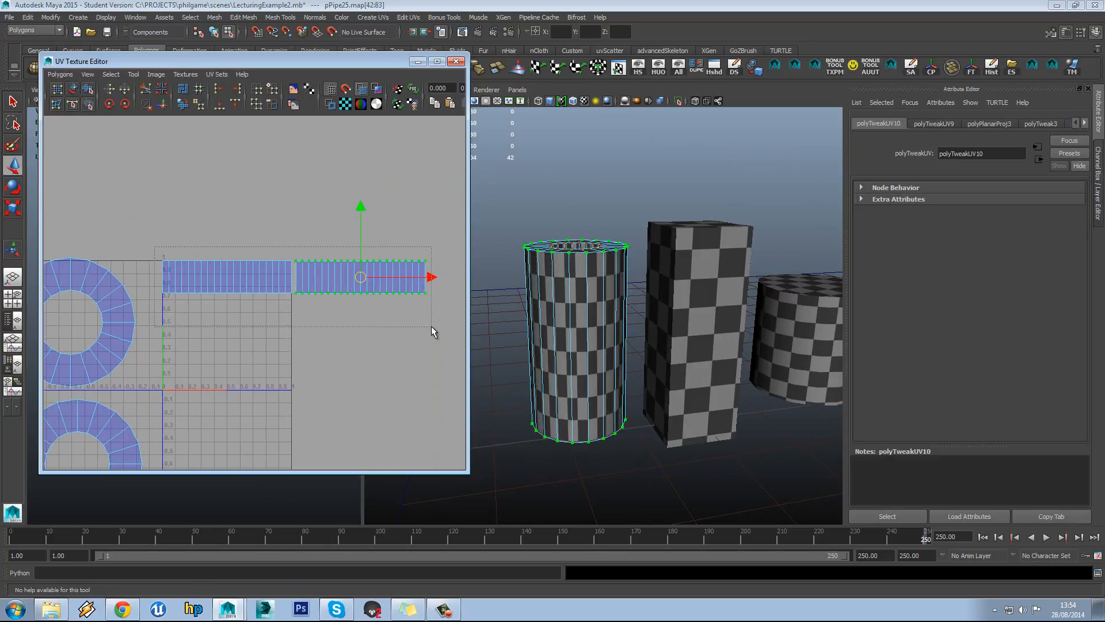
# With the Move UV Shell Tool, move the pipe's right-hand strip shell down and to the left
pyautogui.click(324, 257)
pyautogui.keyDown('alt'); pyautogui.moveTo(356, 264); pyautogui.dragTo(360, 246, button='middle'); pyautogui.keyUp('alt')
pyautogui.rightClick(360, 244)
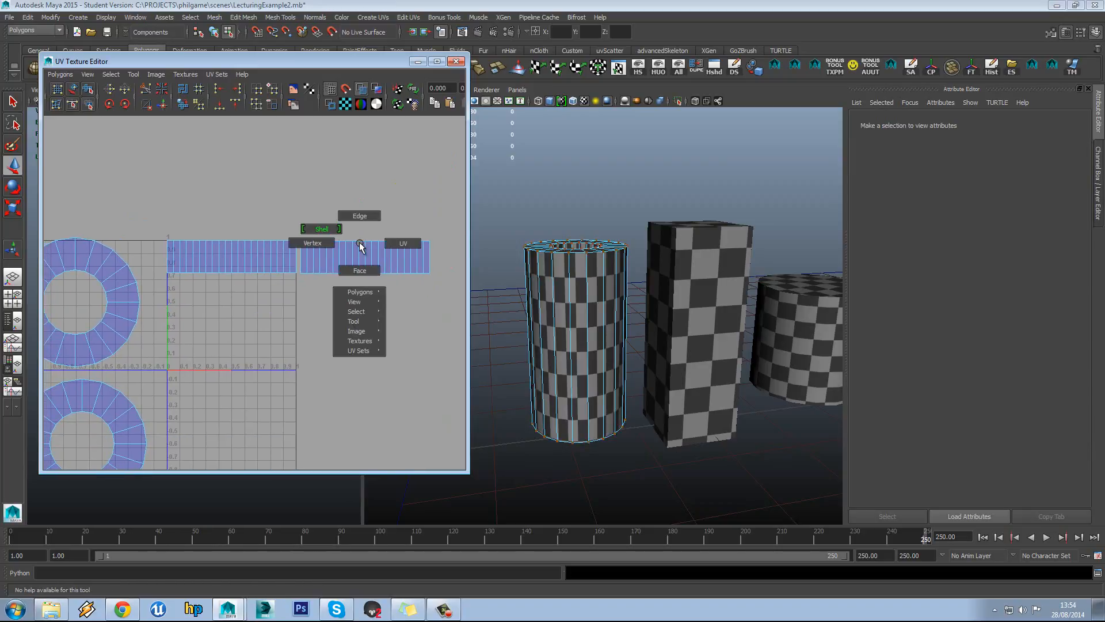
pyautogui.click(133, 74)
pyautogui.click(161, 113)
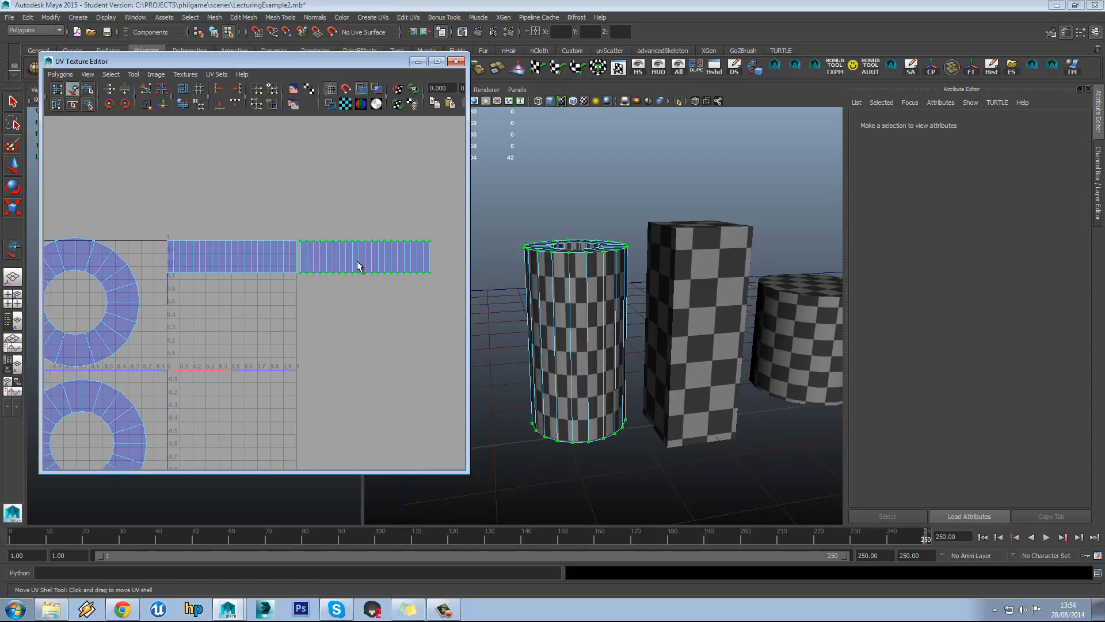
pyautogui.click(357, 265)
pyautogui.moveTo(357, 265); pyautogui.dragTo(257, 337)
# Scale the strip shell up uniformly and stretch it vertically so its checkers become much finer
pyautogui.moveTo(518, 300)
pyautogui.keyDown('alt'); pyautogui.mouseDown()
pyautogui.moveTo(533, 303)
pyautogui.moveTo(536, 290)
pyautogui.mouseUp(); pyautogui.keyUp('alt')
pyautogui.keyDown('alt'); pyautogui.moveTo(244, 341); pyautogui.dragTo(257, 334, button='middle'); pyautogui.keyUp('alt')
pyautogui.keyDown('alt'); pyautogui.moveTo(257, 334); pyautogui.dragTo(302, 316, button='right'); pyautogui.keyUp('alt')
pyautogui.press('r')
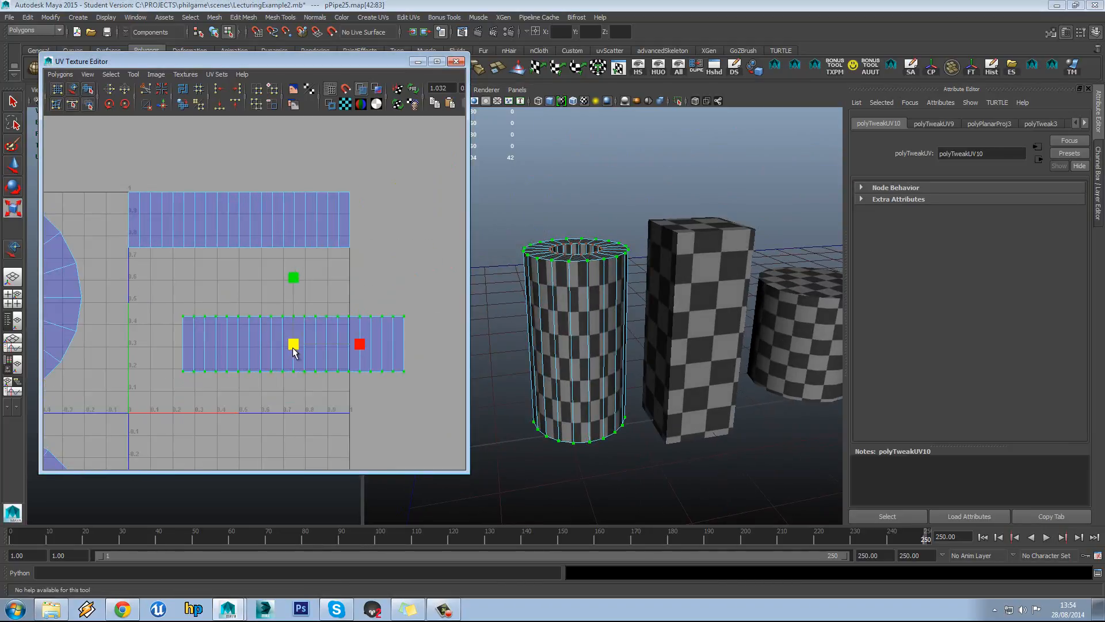
pyautogui.moveTo(294, 351); pyautogui.dragTo(335, 309)
pyautogui.moveTo(294, 278); pyautogui.dragTo(301, 207)
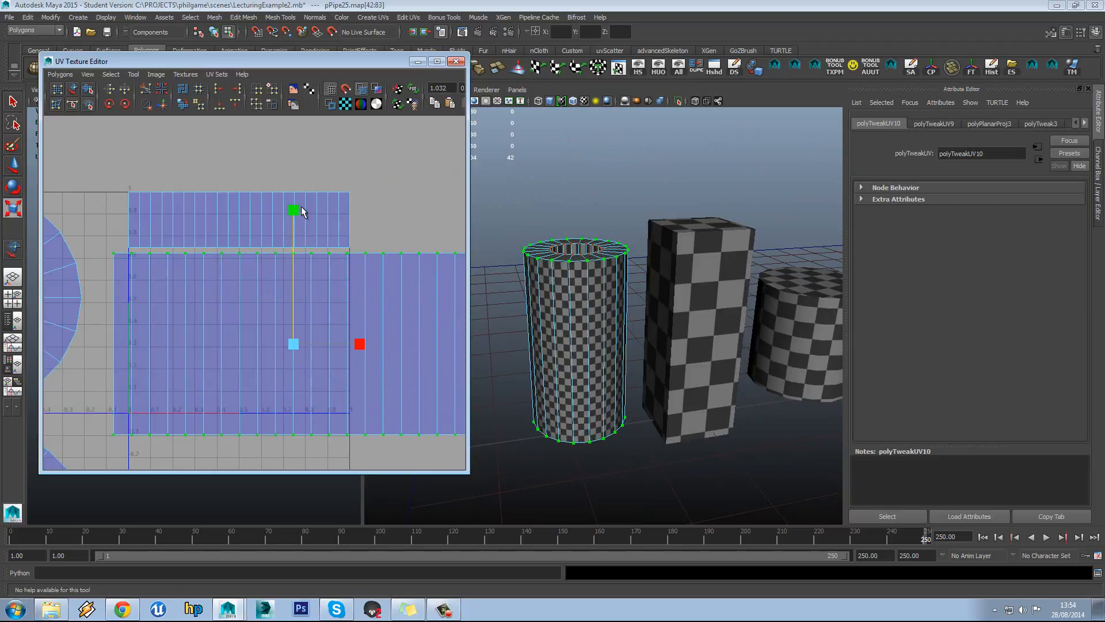
pyautogui.keyDown('alt'); pyautogui.moveTo(541, 288); pyautogui.dragTo(602, 312, button='right'); pyautogui.keyUp('alt')
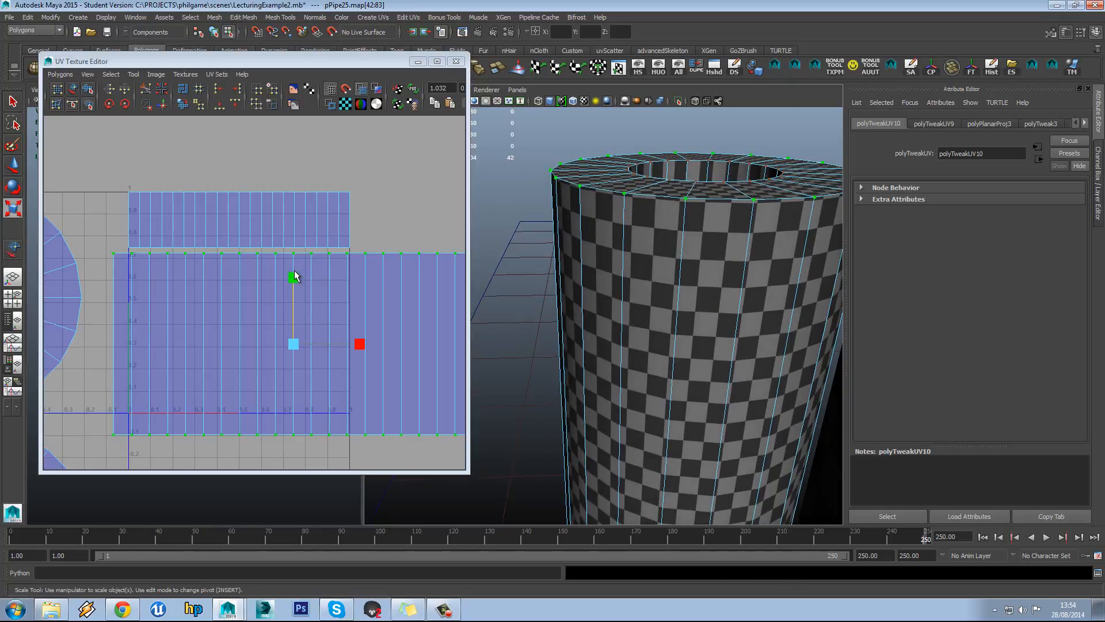
pyautogui.moveTo(295, 276); pyautogui.dragTo(294, 266)
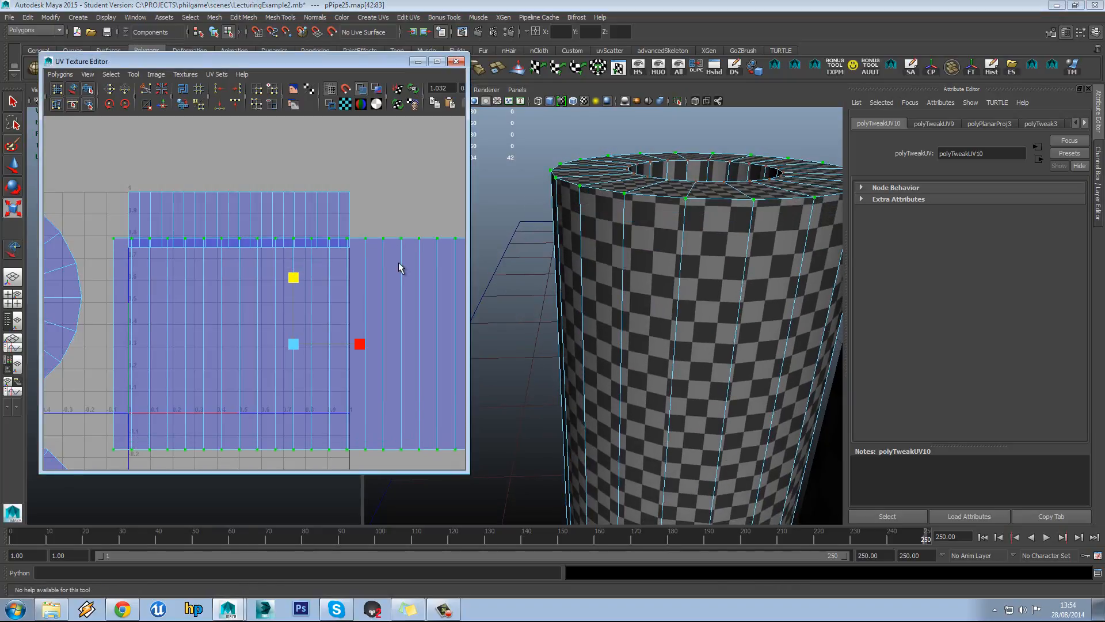
pyautogui.keyDown('alt'); pyautogui.moveTo(718, 237); pyautogui.dragTo(724, 277); pyautogui.keyUp('alt')
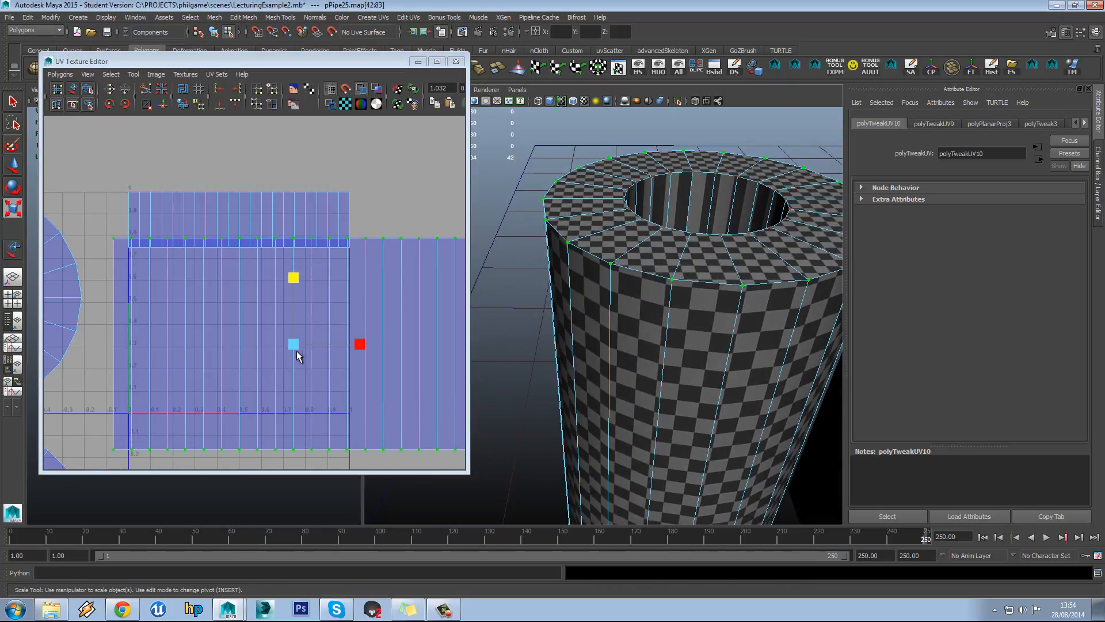
pyautogui.keyDown('alt'); pyautogui.moveTo(297, 338); pyautogui.dragTo(228, 341, button='right'); pyautogui.keyUp('alt')
pyautogui.keyDown('alt'); pyautogui.moveTo(228, 341); pyautogui.dragTo(283, 329, button='middle'); pyautogui.keyUp('alt')
pyautogui.moveTo(336, 319); pyautogui.dragTo(408, 263)
# Move the large strip shell right and down, then move the small inner-wall strip to the lower right
pyautogui.scroll(-3, 345, 288)
pyautogui.press('w')
pyautogui.moveTo(312, 305); pyautogui.dragTo(387, 369)
pyautogui.moveTo(335, 269); pyautogui.dragTo(346, 270)
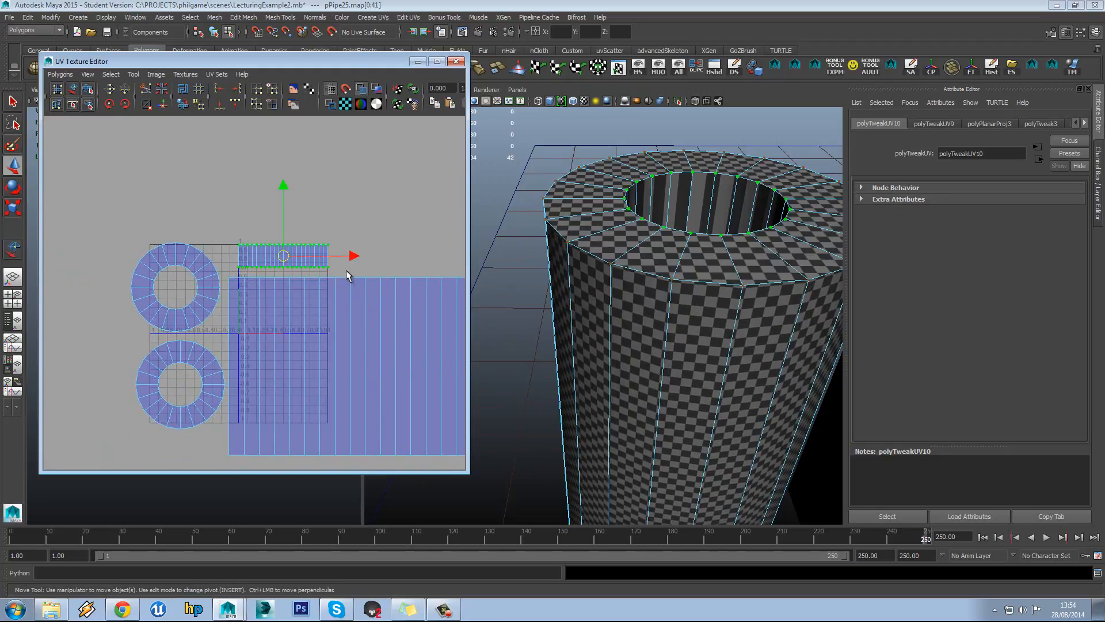
pyautogui.keyDown('alt'); pyautogui.moveTo(674, 292); pyautogui.dragTo(658, 301); pyautogui.keyUp('alt')
pyautogui.keyDown('alt'); pyautogui.moveTo(304, 271); pyautogui.dragTo(259, 250, button='middle'); pyautogui.keyUp('alt')
pyautogui.moveTo(240, 240); pyautogui.dragTo(322, 346)
# Stretch the inner-wall UV strip much taller, then move it down
pyautogui.press('r')
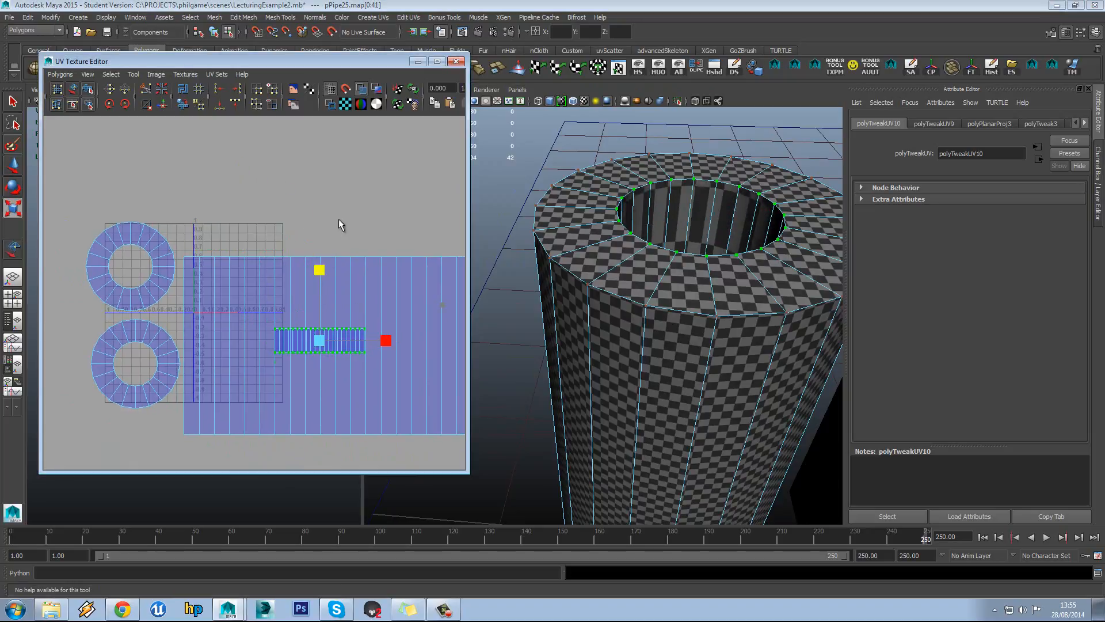
pyautogui.moveTo(319, 269); pyautogui.dragTo(345, 138)
pyautogui.moveTo(319, 275); pyautogui.dragTo(329, 240)
pyautogui.scroll(3, 313, 274)
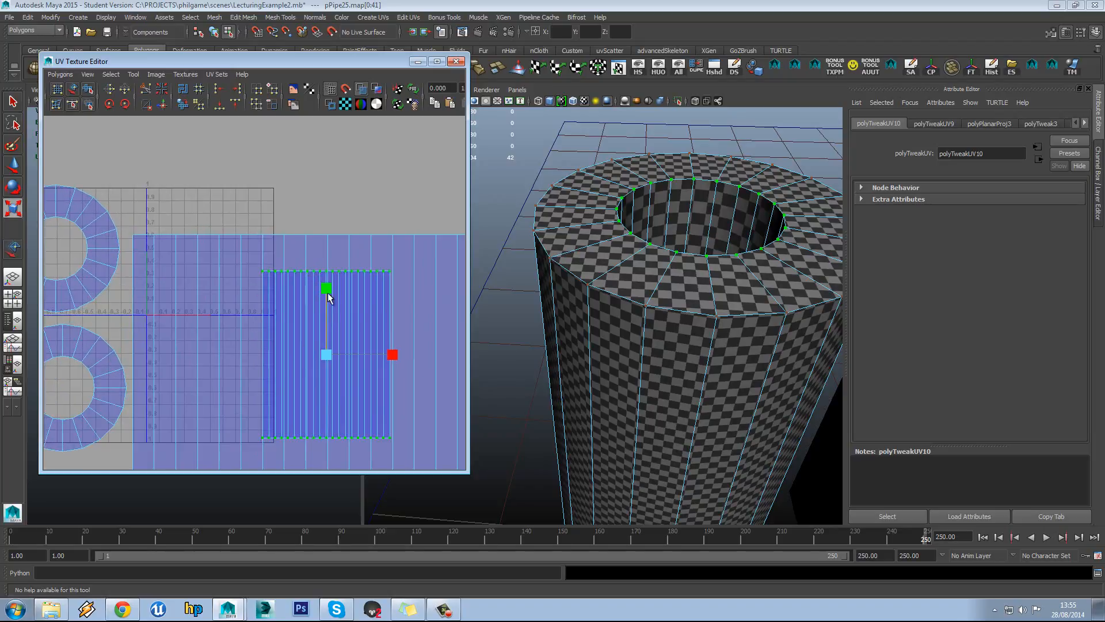
pyautogui.moveTo(328, 292); pyautogui.dragTo(344, 259)
pyautogui.keyDown('alt'); pyautogui.moveTo(336, 323); pyautogui.dragTo(336, 282, button='middle'); pyautogui.keyUp('alt')
pyautogui.press('w')
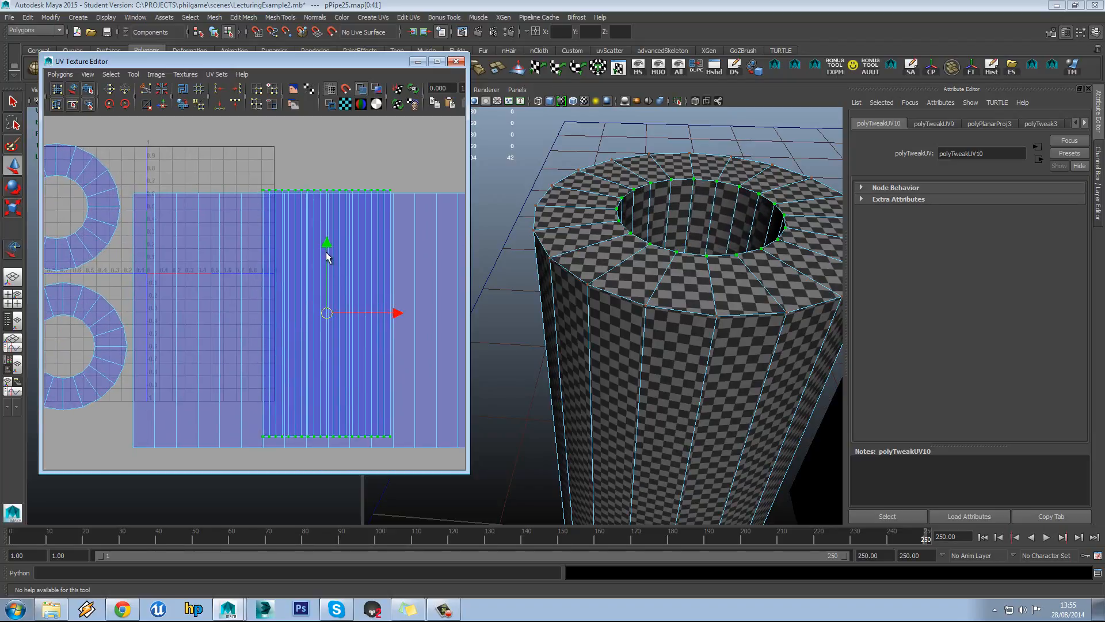
pyautogui.moveTo(326, 257); pyautogui.dragTo(325, 254)
pyautogui.keyDown('alt'); pyautogui.moveTo(326, 254); pyautogui.dragTo(322, 283, button='middle'); pyautogui.keyUp('alt')
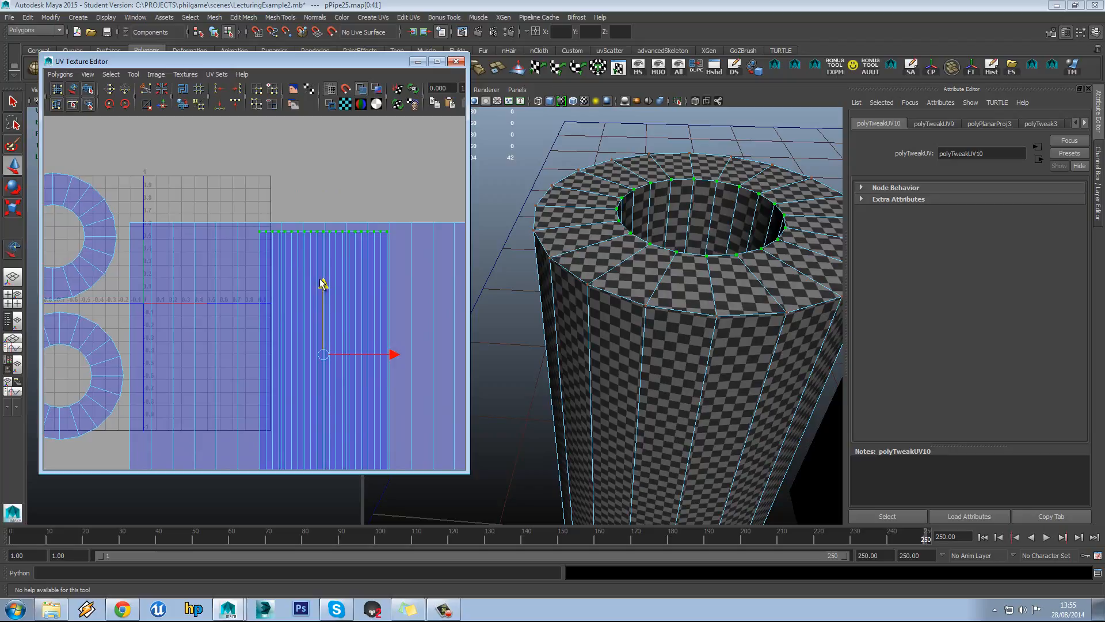
# In UV mode, raise the strip's top row of UVs, then shift the whole strip up slightly
pyautogui.rightClick(291, 253)
pyautogui.click(333, 248)
pyautogui.moveTo(346, 238); pyautogui.dragTo(405, 246)
pyautogui.keyDown('alt'); pyautogui.moveTo(335, 234); pyautogui.dragTo(333, 241, button='middle'); pyautogui.keyUp('alt')
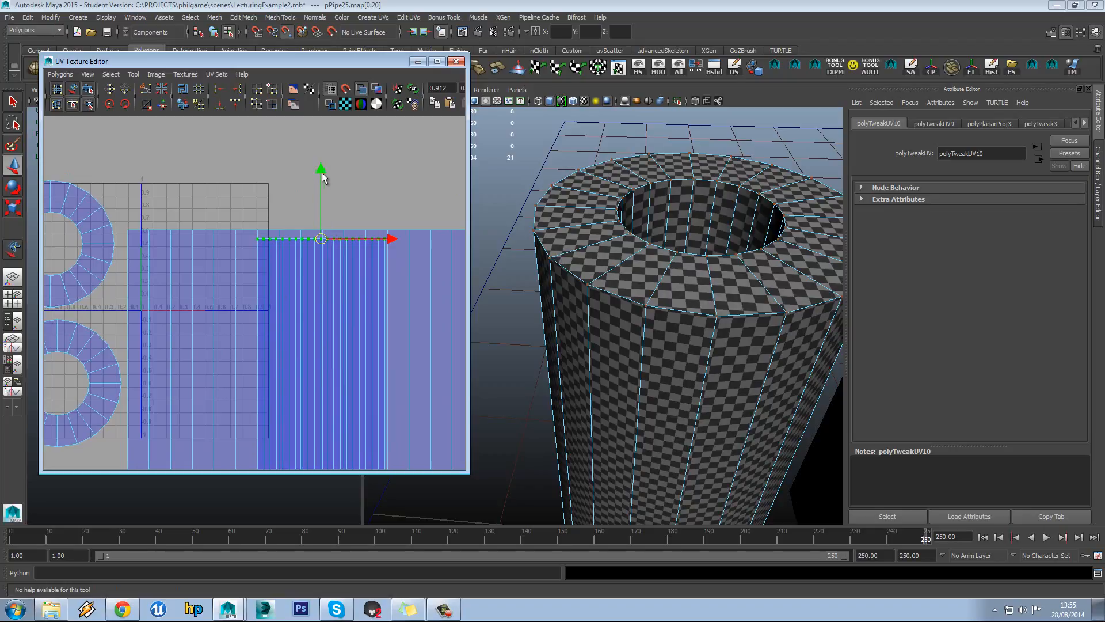
pyautogui.moveTo(322, 173); pyautogui.dragTo(330, 165)
pyautogui.keyDown('alt'); pyautogui.moveTo(351, 306); pyautogui.dragTo(354, 196, button='middle'); pyautogui.keyUp('alt')
pyautogui.scroll(-3, 305, 344)
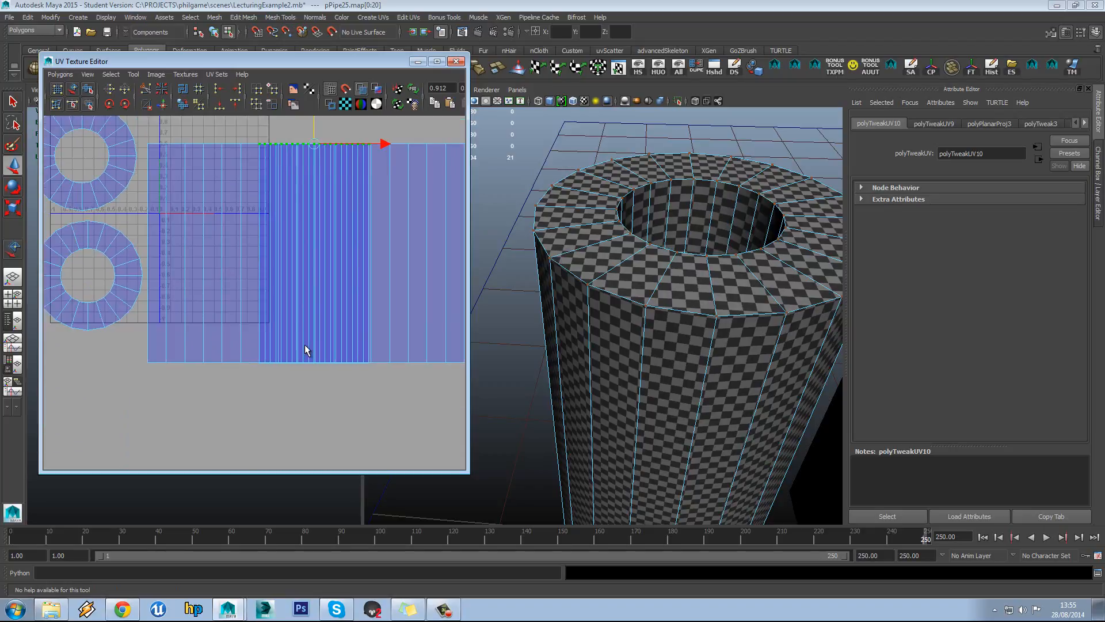
pyautogui.keyDown('alt'); pyautogui.moveTo(316, 253); pyautogui.dragTo(310, 266, button='middle'); pyautogui.keyUp('alt')
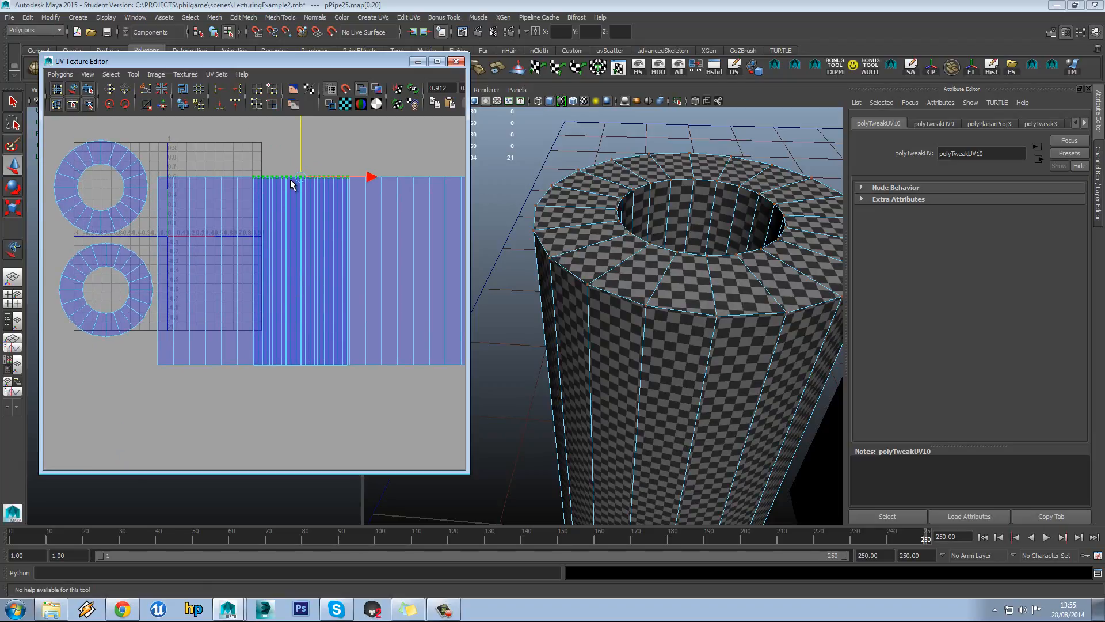
pyautogui.keyDown('ctrl'); pyautogui.moveTo(291, 178); pyautogui.dragTo(317, 167, button='right'); pyautogui.keyUp('ctrl')
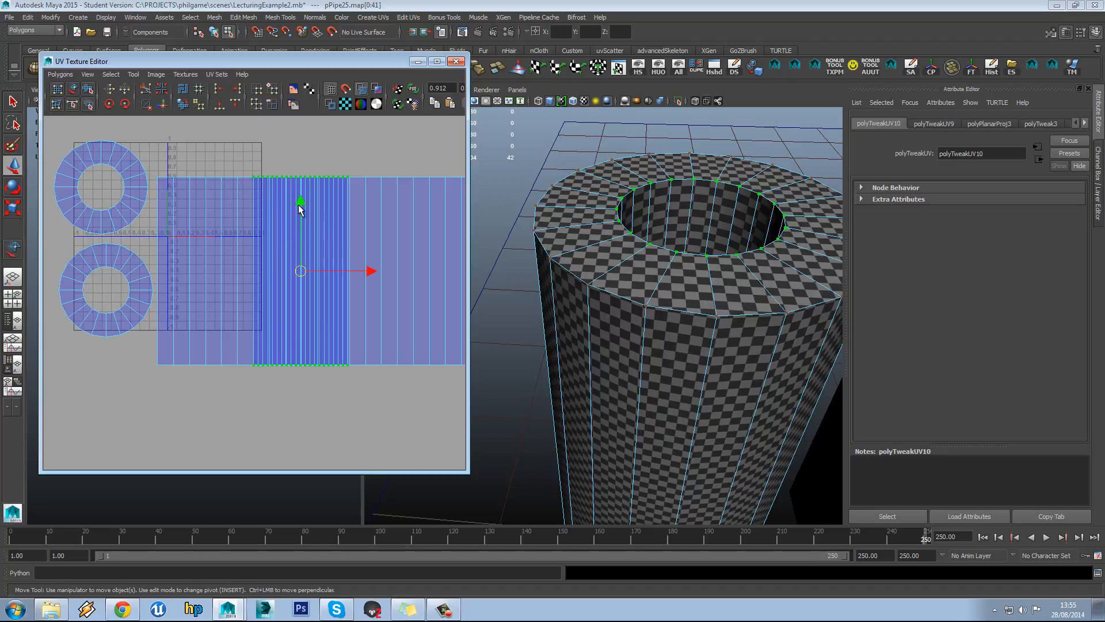
pyautogui.moveTo(300, 209); pyautogui.dragTo(300, 199)
# Align the strip's top row to the outer strip's top and point-snap its bottom row to the outer strip's bottom
pyautogui.keyDown('alt'); pyautogui.moveTo(301, 198); pyautogui.dragTo(297, 222, button='middle'); pyautogui.keyUp('alt')
pyautogui.moveTo(278, 176); pyautogui.dragTo(304, 177, button='right')
pyautogui.moveTo(384, 193); pyautogui.dragTo(383, 192)
pyautogui.keyDown('alt'); pyautogui.moveTo(332, 200); pyautogui.dragTo(332, 207, button='middle'); pyautogui.keyUp('alt')
pyautogui.moveTo(298, 128); pyautogui.dragTo(300, 138)
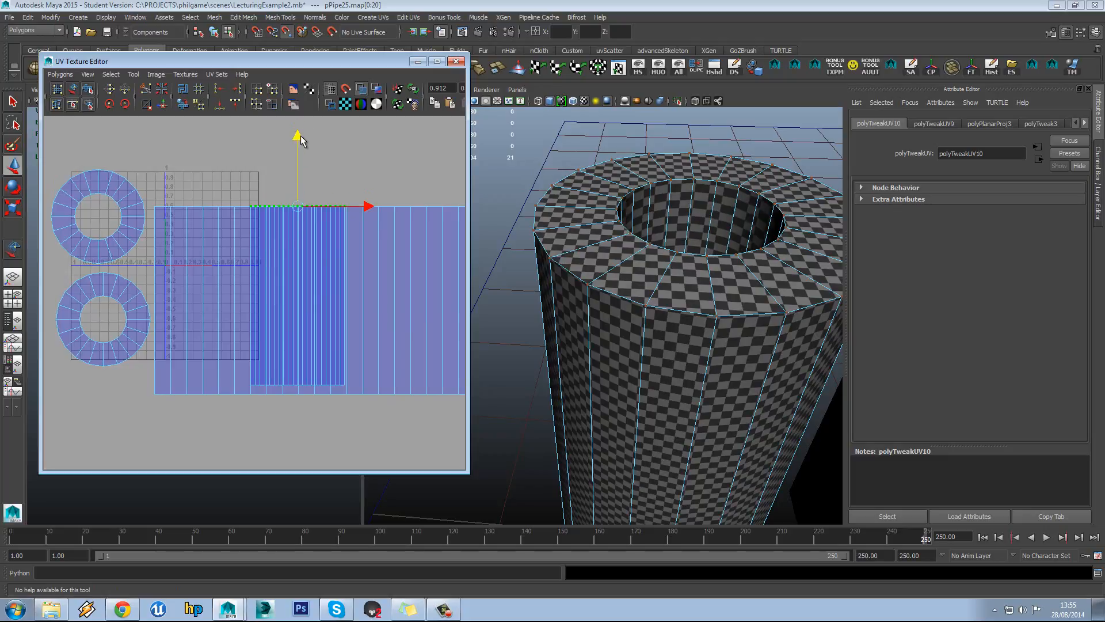
pyautogui.moveTo(359, 384); pyautogui.dragTo(361, 387)
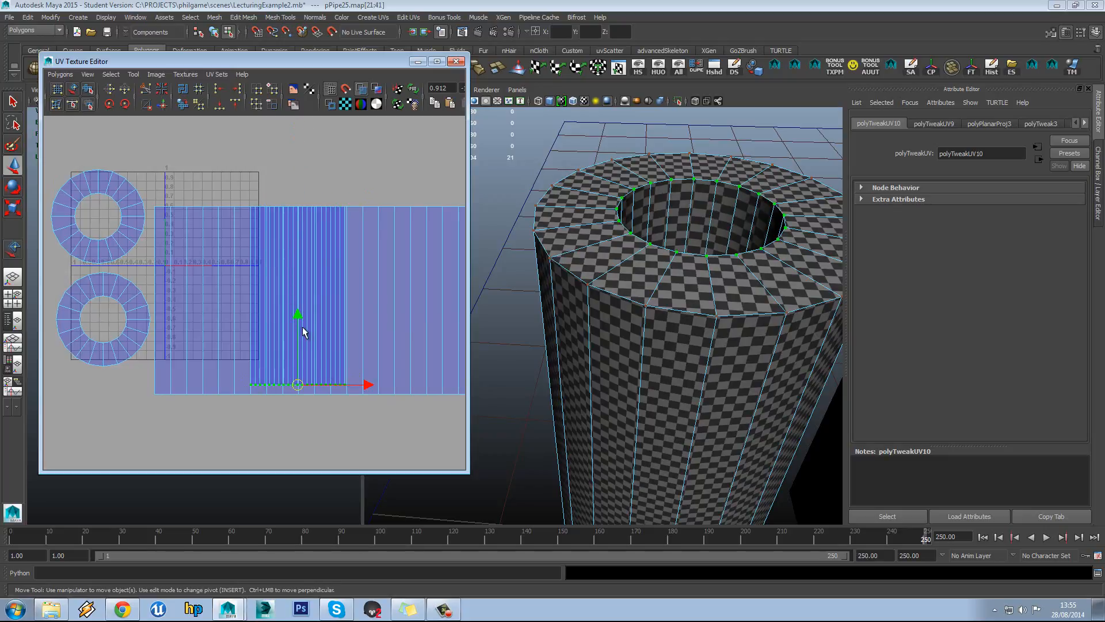
pyautogui.press('v')
pyautogui.moveTo(300, 317); pyautogui.dragTo(303, 323)
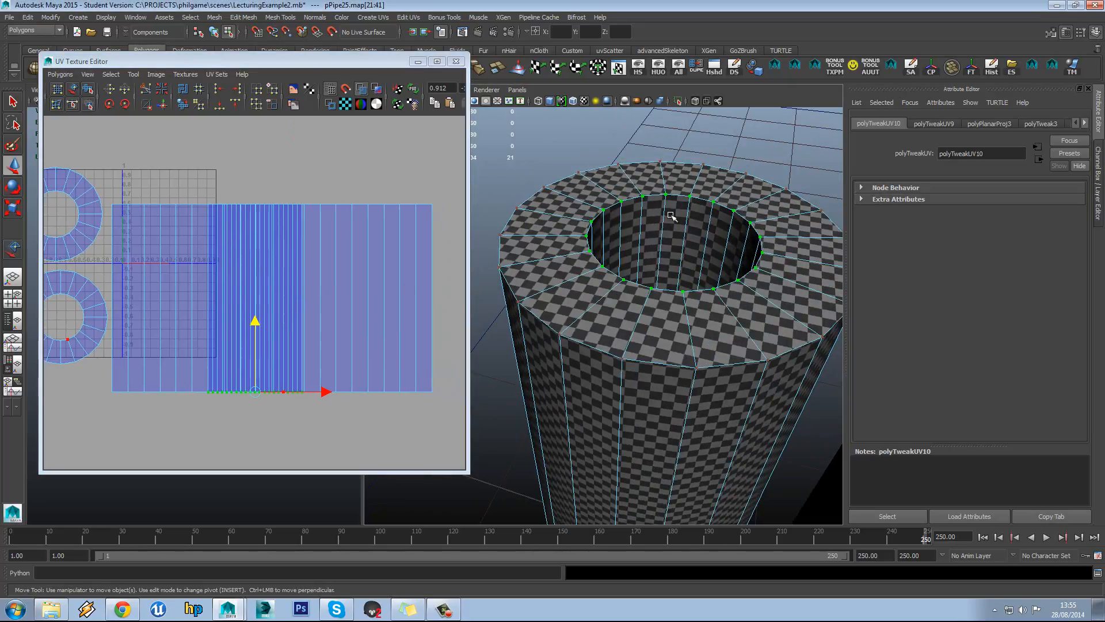
pyautogui.moveTo(668, 219); pyautogui.dragTo(668, 254, button='right')
# Select the pipe's inner-wall faces and scale their UV strip wider in U
pyautogui.click(674, 224)
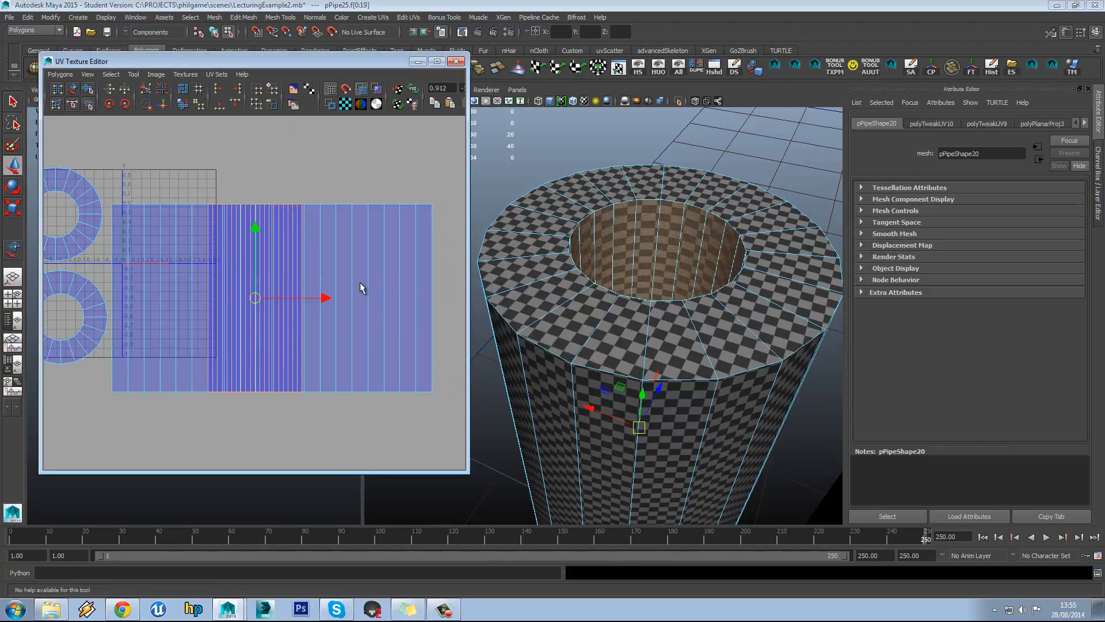
pyautogui.press('r')
pyautogui.moveTo(328, 304); pyautogui.dragTo(440, 299)
pyautogui.scroll(8, 621, 349)
pyautogui.scroll(6, 622, 349)
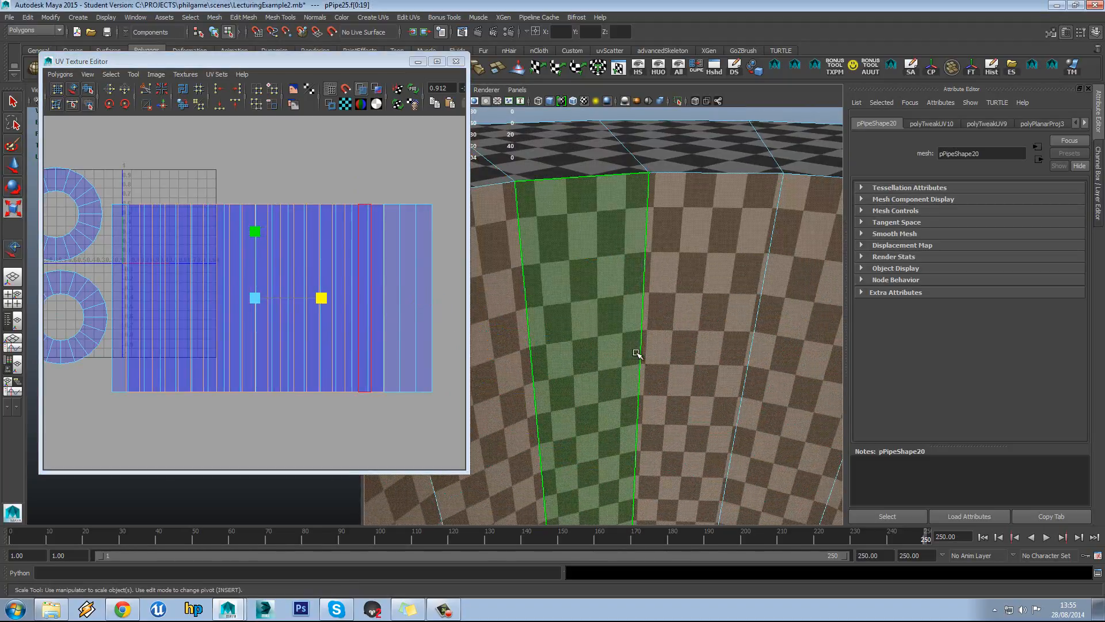
pyautogui.moveTo(320, 307); pyautogui.dragTo(427, 301)
# Orbit to look down into the pipe and deselect the separated inner-wall strip
pyautogui.press('w')
pyautogui.scroll(-3, 267, 278)
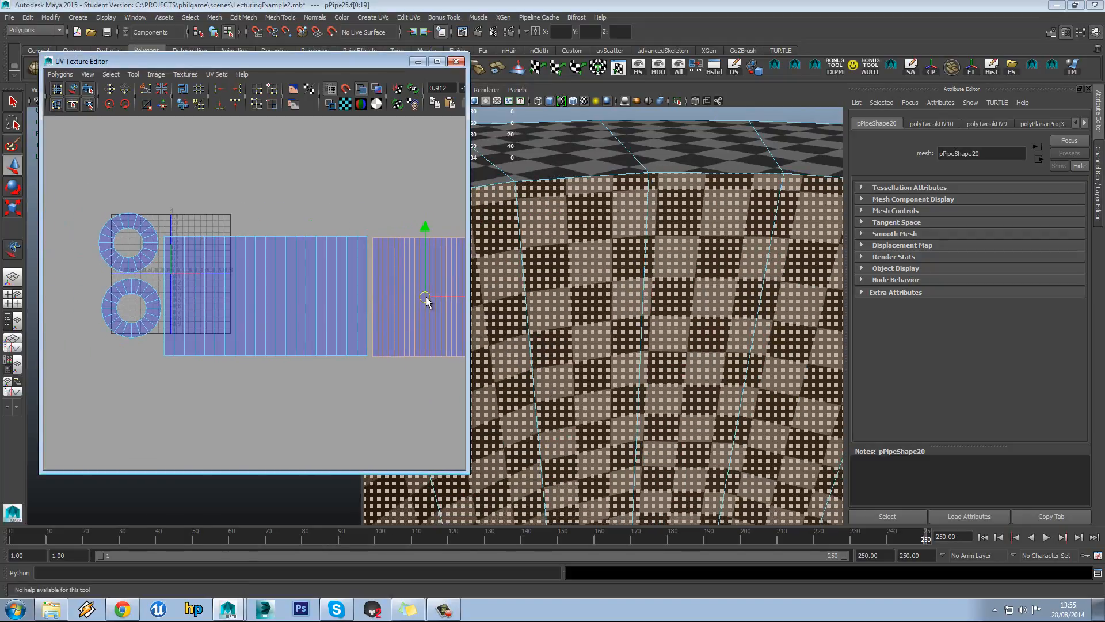
pyautogui.scroll(-3, 422, 300)
pyautogui.scroll(-3, 586, 326)
pyautogui.keyDown('alt'); pyautogui.moveTo(448, 271); pyautogui.dragTo(426, 264, button='middle'); pyautogui.keyUp('alt')
pyautogui.scroll(-6, 605, 357)
pyautogui.keyDown('alt'); pyautogui.moveTo(608, 385); pyautogui.dragTo(612, 351); pyautogui.keyUp('alt')
pyautogui.scroll(6, 613, 342)
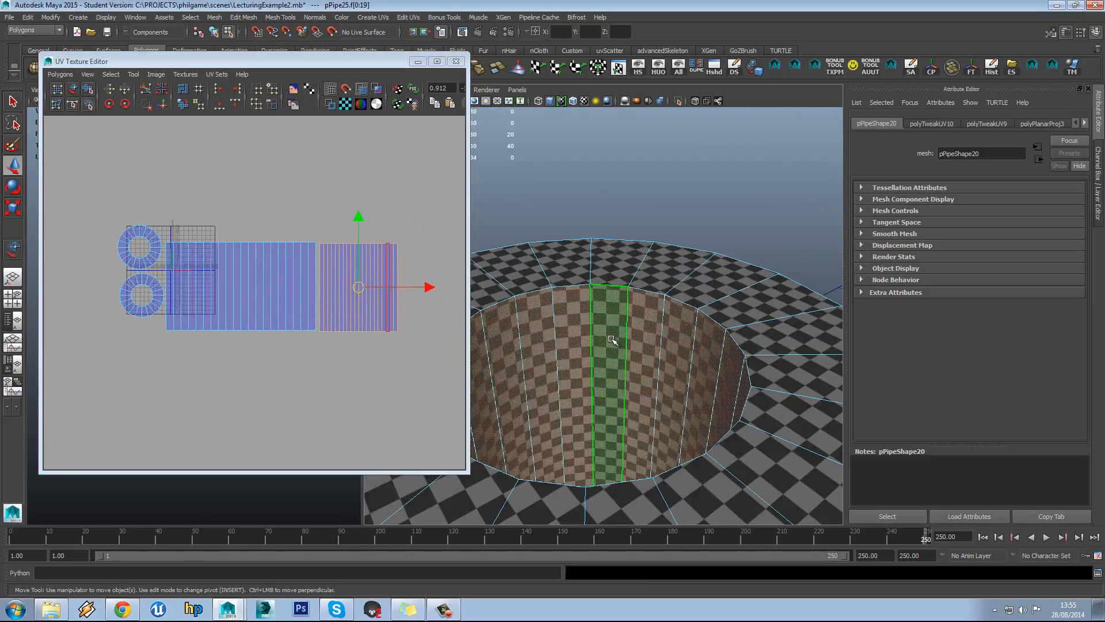
pyautogui.click(311, 214)
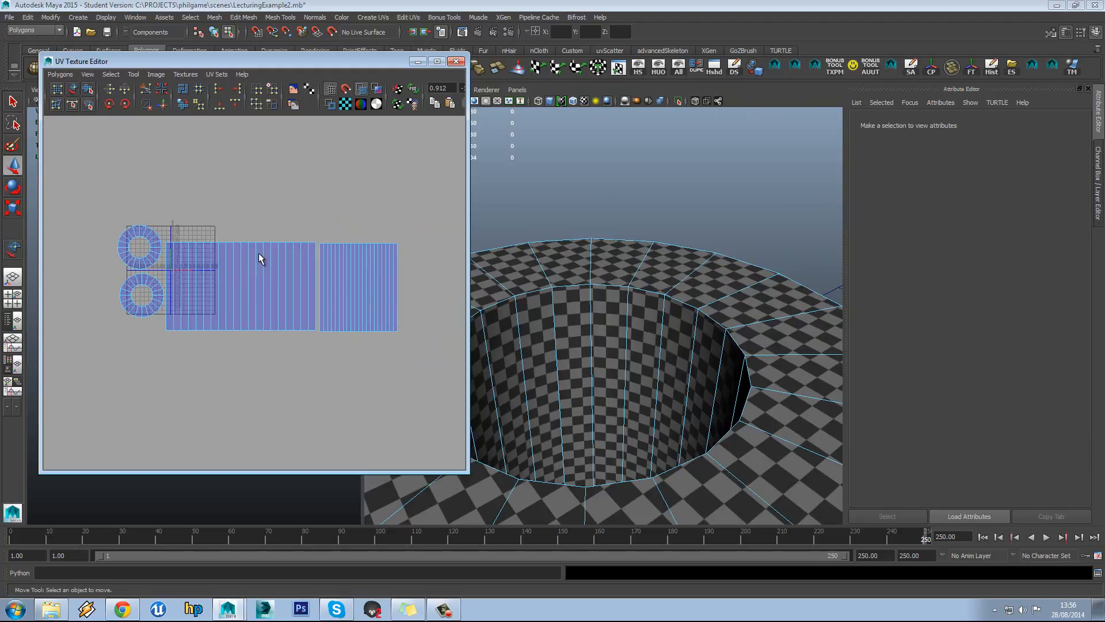
pyautogui.scroll(3, 176, 253)
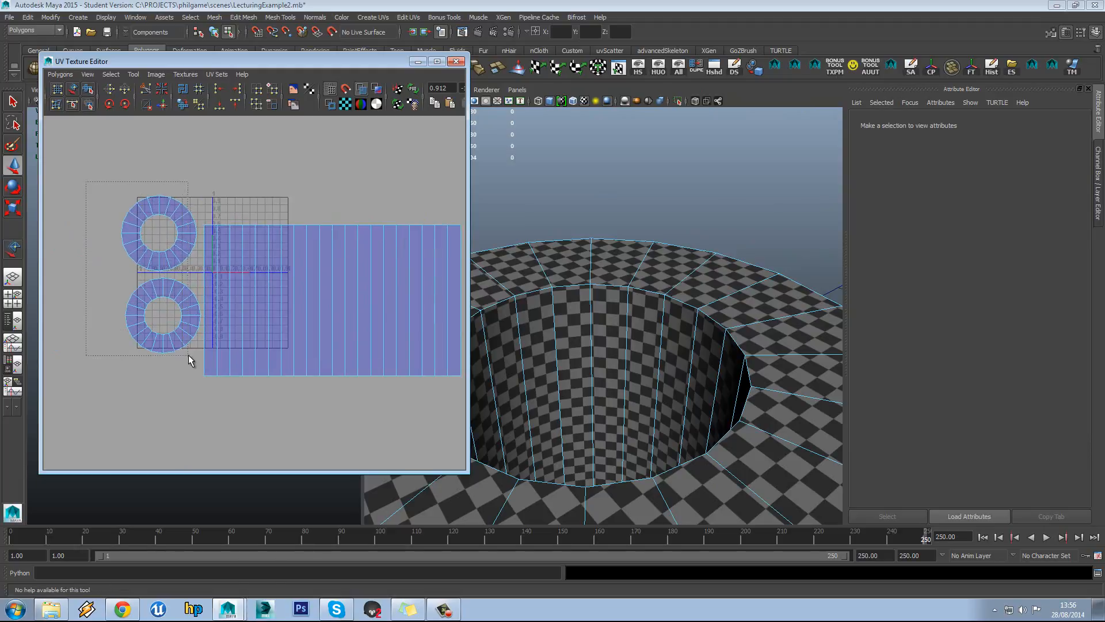
# Move the two ring shells up and right, with the inner-wall strip up beside them
pyautogui.moveTo(200, 355); pyautogui.dragTo(200, 355)
pyautogui.moveTo(161, 273); pyautogui.dragTo(242, 142)
pyautogui.click(527, 313)
pyautogui.keyDown('alt'); pyautogui.moveTo(294, 274); pyautogui.dragTo(115, 304, button='middle'); pyautogui.keyUp('alt')
pyautogui.scroll(-1, 345, 267)
pyautogui.moveTo(279, 400); pyautogui.dragTo(281, 399)
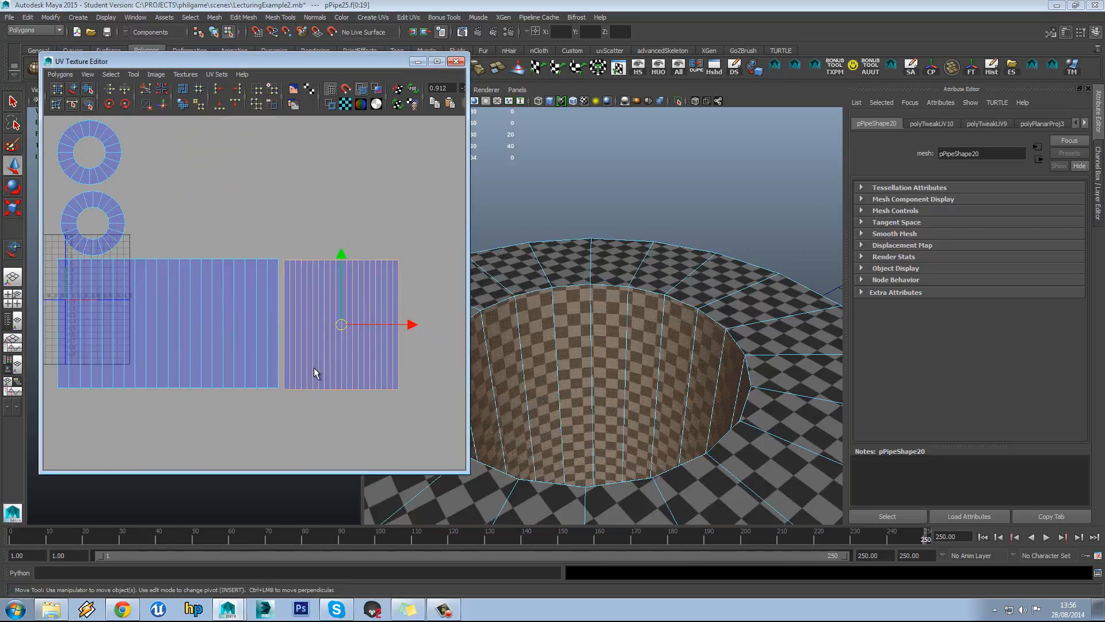
pyautogui.moveTo(341, 324); pyautogui.dragTo(185, 189)
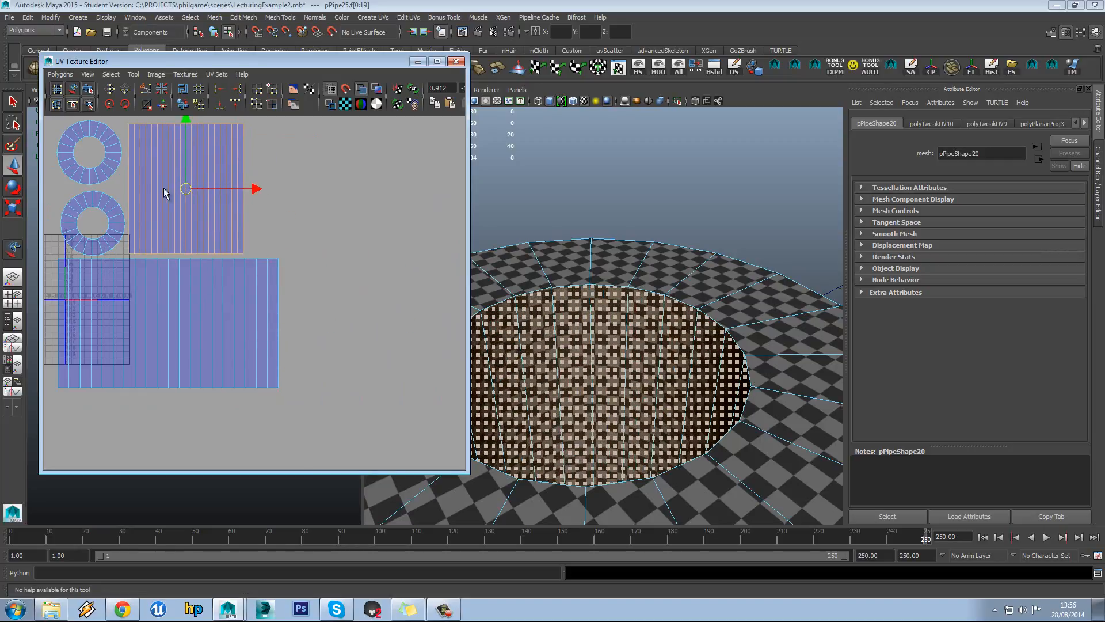
# Select all the pipe's UV shells and shrink them to fit inside the 0–1 square
pyautogui.press('a')
pyautogui.moveTo(343, 392); pyautogui.dragTo(400, 452)
pyautogui.press('r')
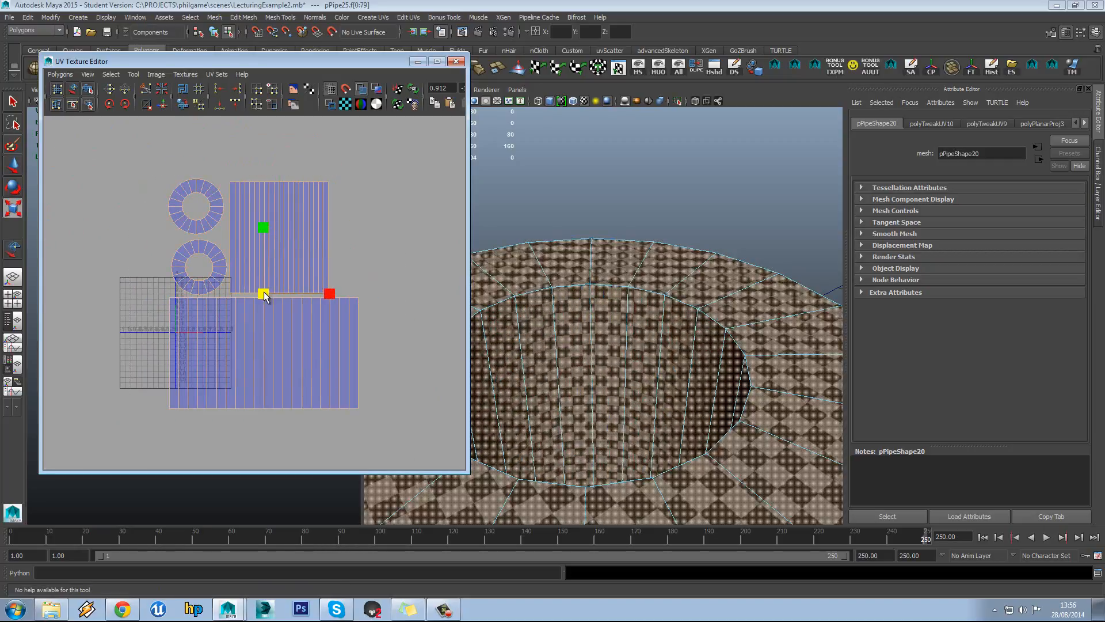
pyautogui.moveTo(264, 293); pyautogui.dragTo(189, 304)
pyautogui.press('w')
pyautogui.scroll(2, 272, 317)
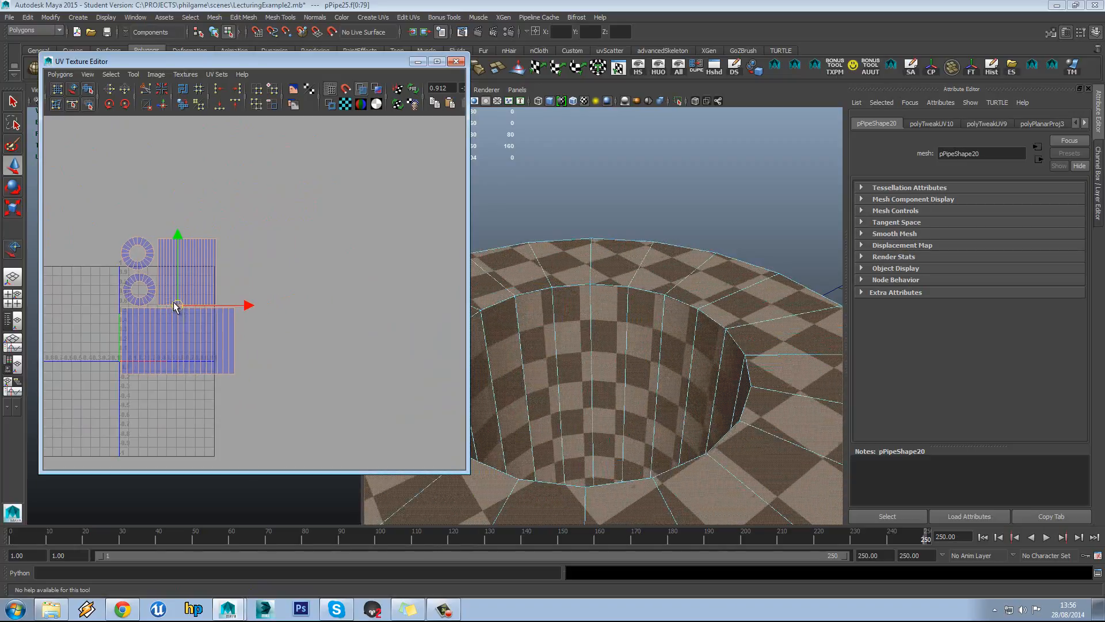
pyautogui.scroll(2, 254, 320)
pyautogui.press('r')
pyautogui.moveTo(254, 324); pyautogui.dragTo(232, 332)
# Clear the UV selection and pan the UV view to check the fitted layout
pyautogui.press('w')
pyautogui.press('r')
pyautogui.press('w')
pyautogui.press('r')
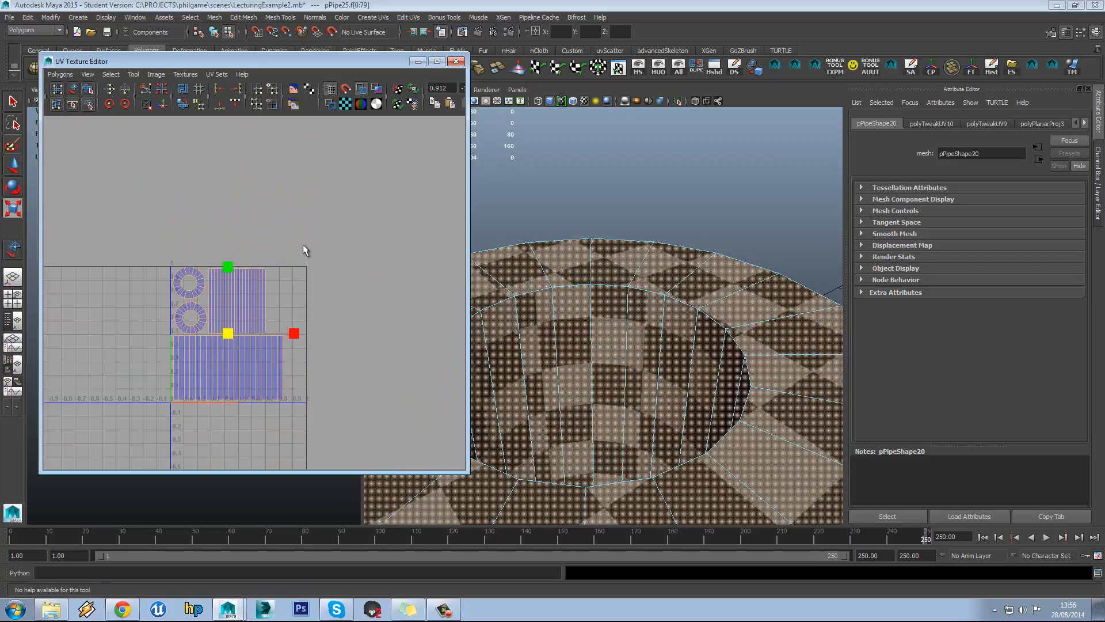
pyautogui.click(303, 245)
pyautogui.scroll(2, 254, 306)
pyautogui.keyDown('alt'); pyautogui.moveTo(272, 302); pyautogui.dragTo(312, 284, button='middle'); pyautogui.keyUp('alt')
pyautogui.scroll(5, 303, 323)
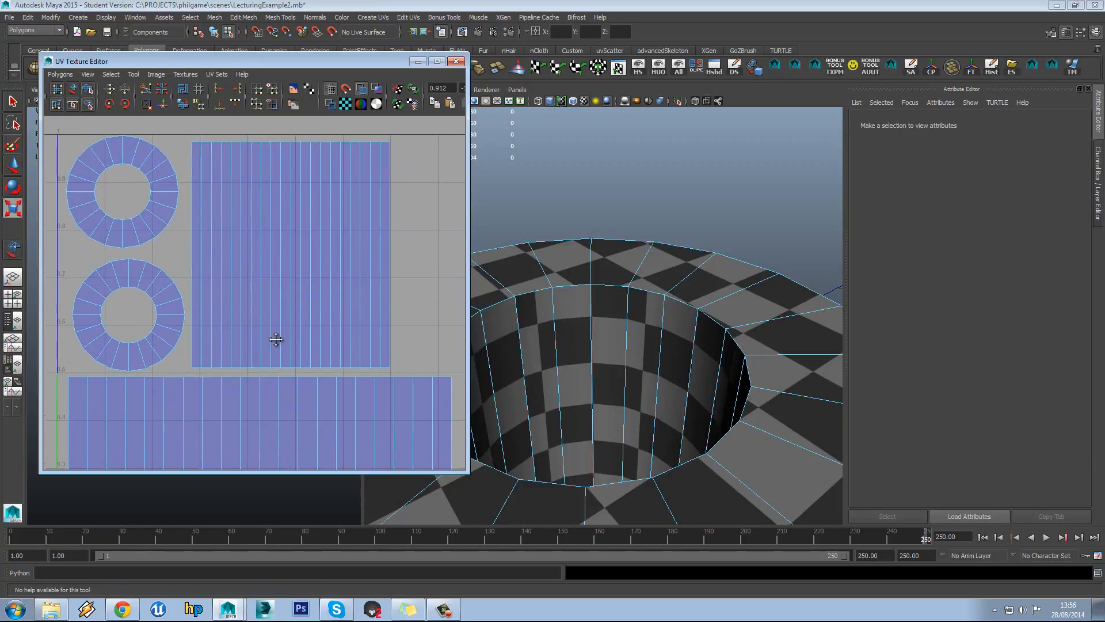
# Try moving the tall inner-wall UV shell down, then undo the move
pyautogui.moveTo(282, 302); pyautogui.dragTo(285, 324, button='right')
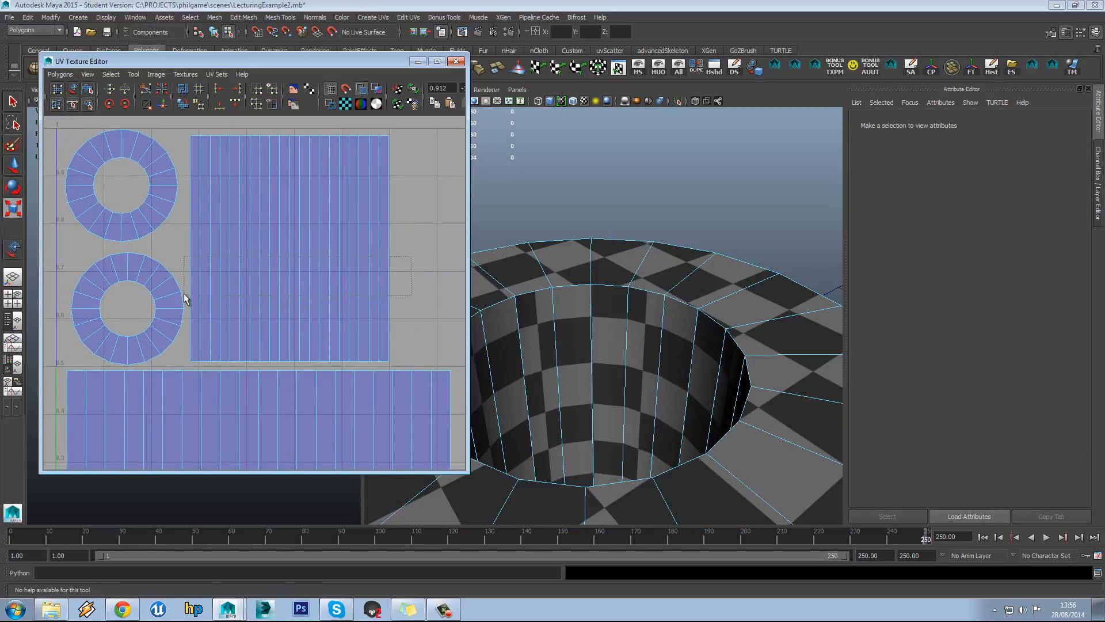
pyautogui.moveTo(185, 296); pyautogui.dragTo(185, 296)
pyautogui.moveTo(292, 210); pyautogui.dragTo(291, 199)
pyautogui.hotkey('ctrl', 'z')
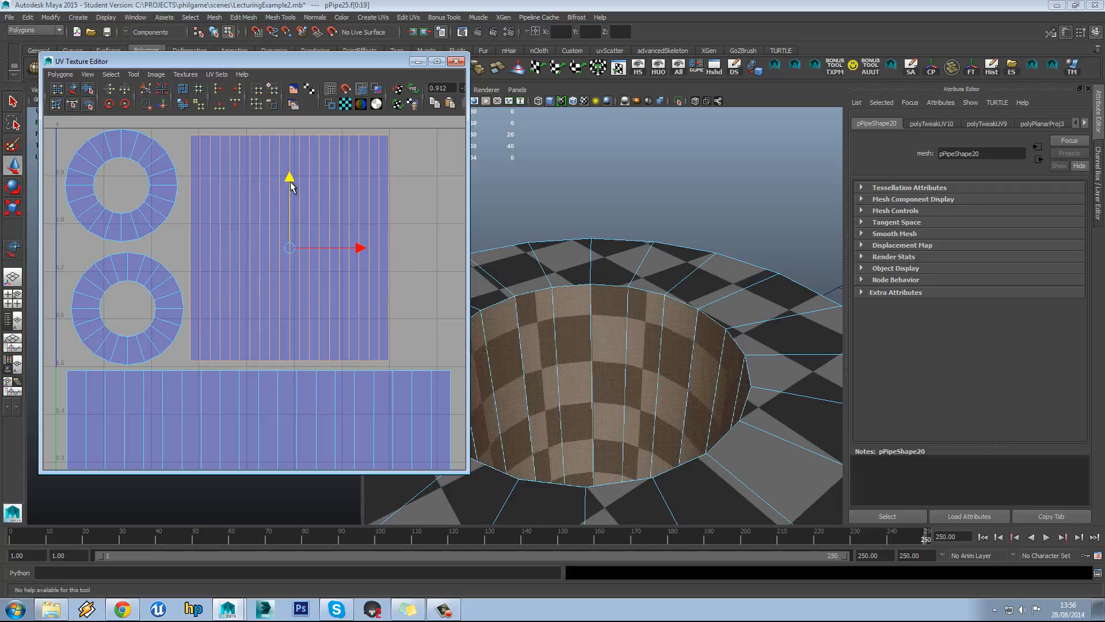
pyautogui.scroll(-1, 304, 253)
pyautogui.scroll(-1, 304, 254)
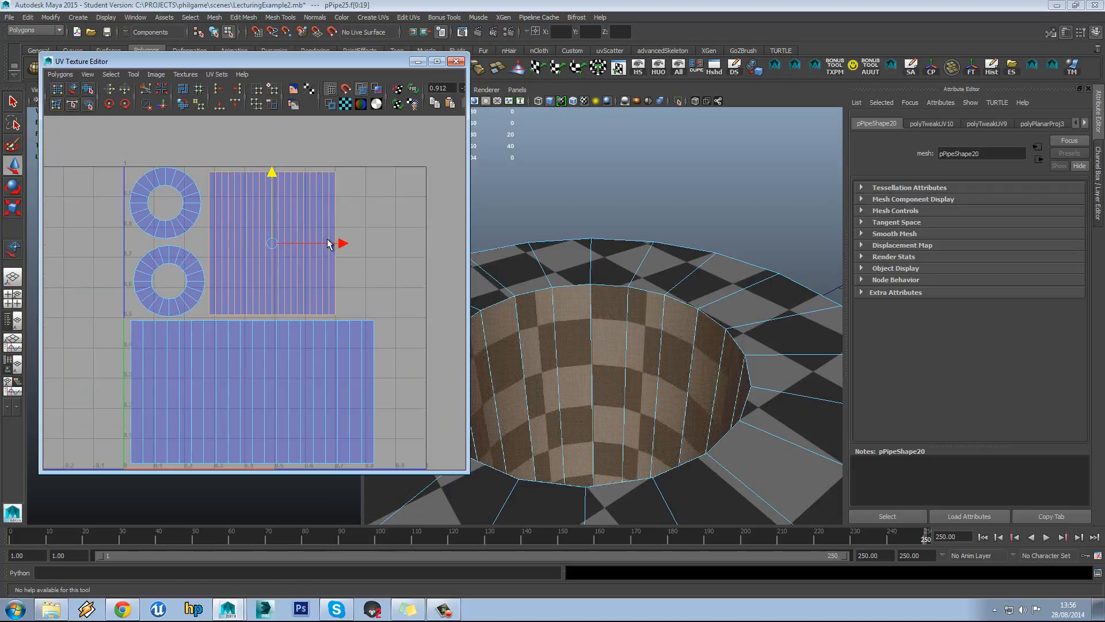
# Select the lower ring UV shell, clear it, and orbit to see the cylinder and box
pyautogui.click(348, 233)
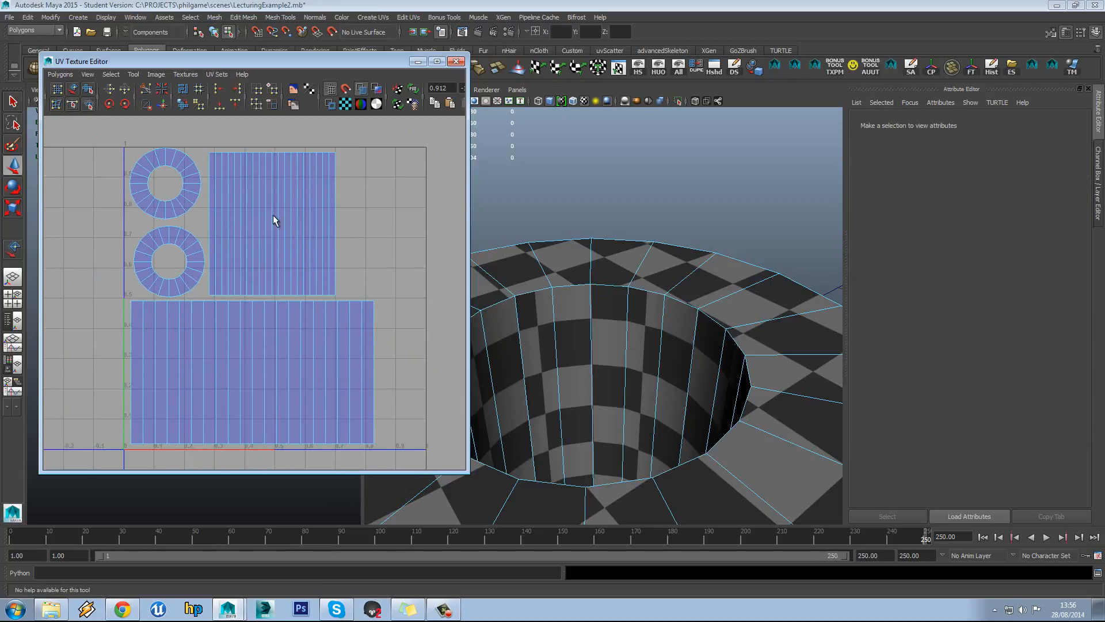
pyautogui.keyDown('alt'); pyautogui.moveTo(273, 215); pyautogui.dragTo(283, 227, button='middle'); pyautogui.keyUp('alt')
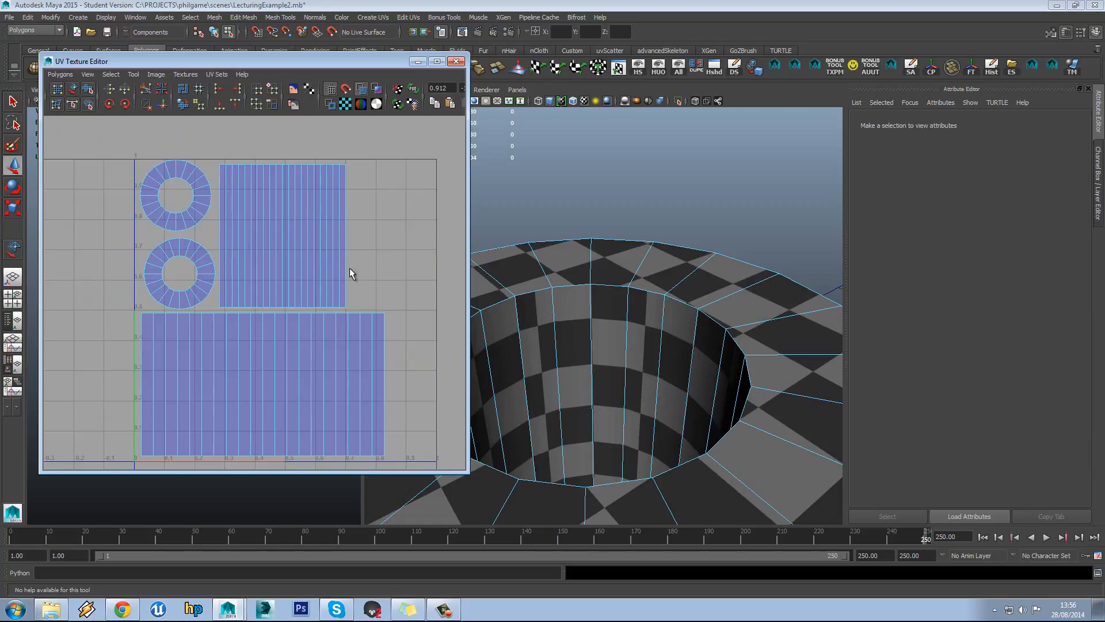
pyautogui.keyDown('alt'); pyautogui.moveTo(327, 270); pyautogui.dragTo(326, 266, button='middle'); pyautogui.keyUp('alt')
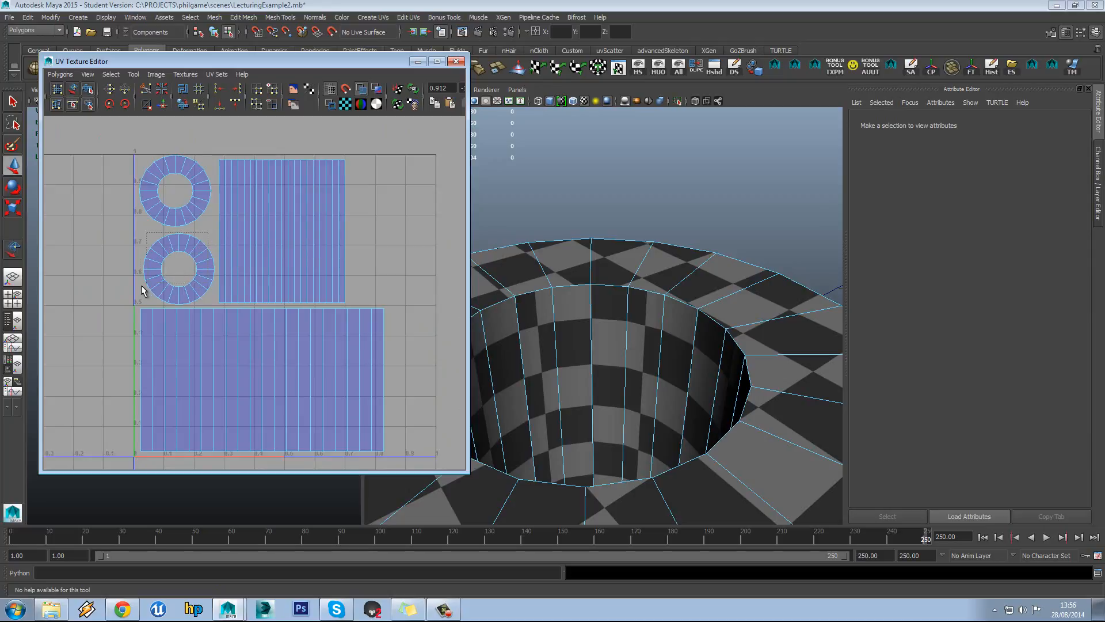
pyautogui.moveTo(143, 291); pyautogui.dragTo(174, 261)
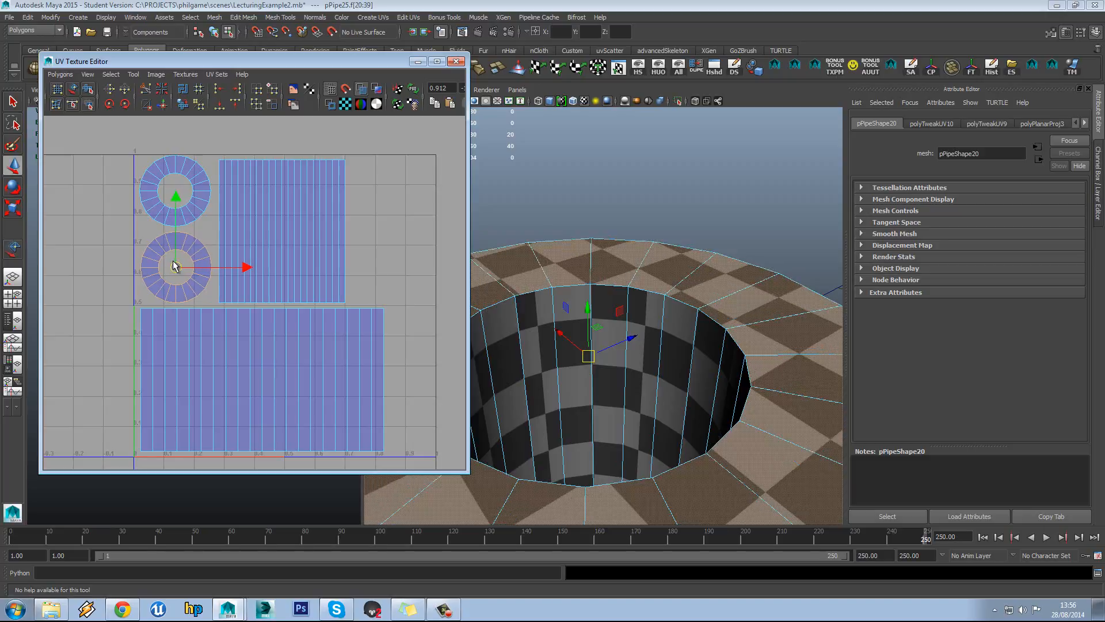
pyautogui.click(389, 193)
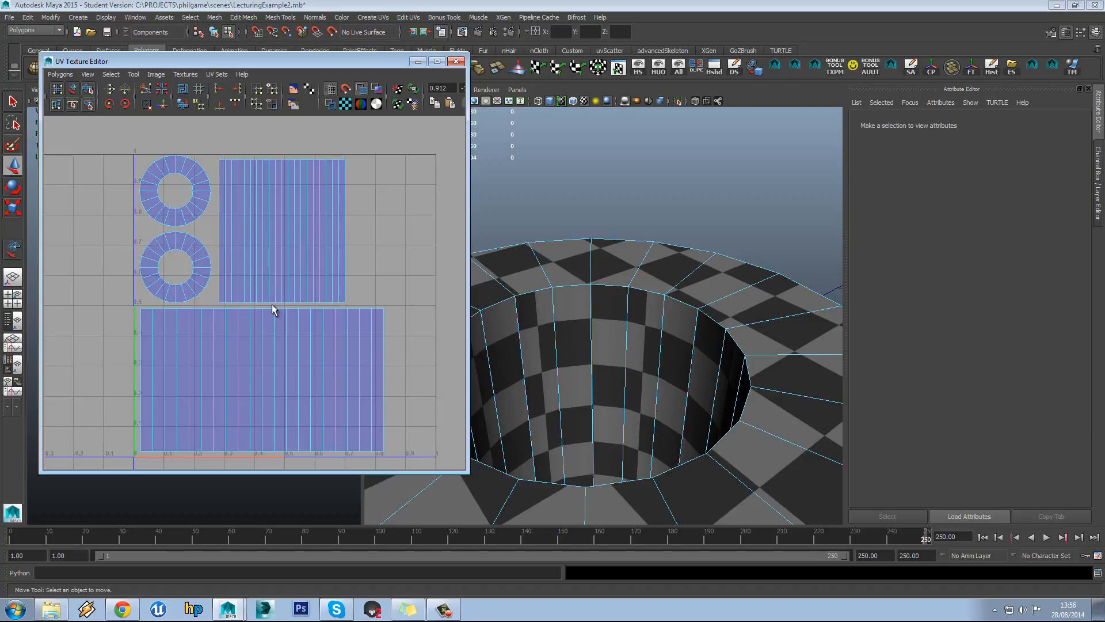
pyautogui.scroll(-3, 279, 282)
pyautogui.keyDown('alt'); pyautogui.moveTo(622, 408); pyautogui.dragTo(703, 370); pyautogui.keyUp('alt')
pyautogui.scroll(-6, 598, 322)
pyautogui.scroll(3, 676, 330)
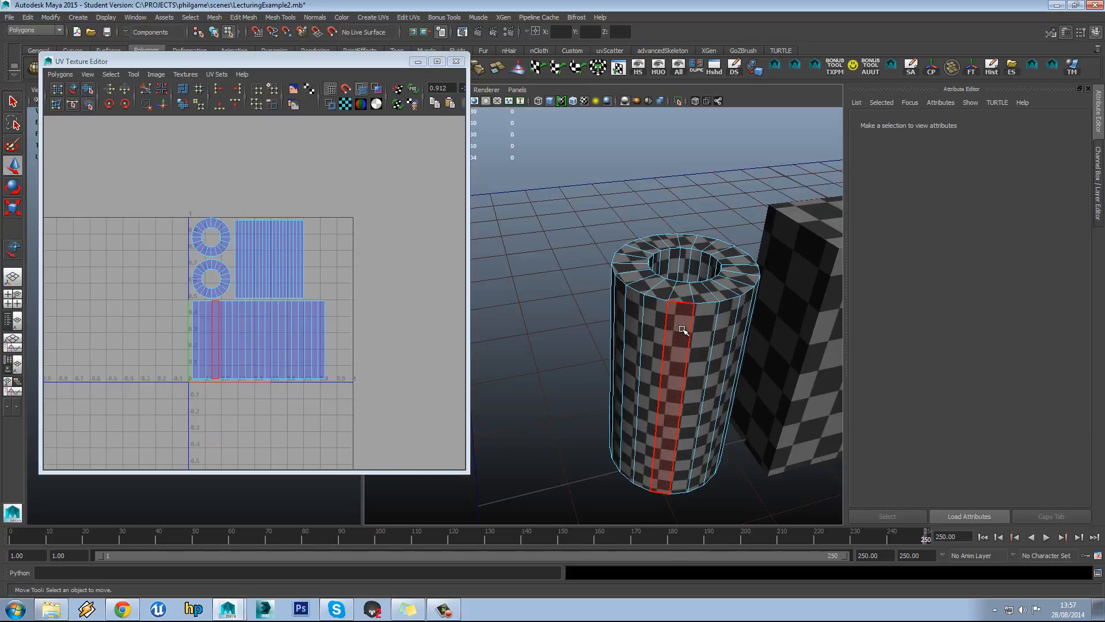
# Select the pipe as a whole object in the 3D view
pyautogui.moveTo(695, 323); pyautogui.dragTo(714, 315, button='right')
pyautogui.click(732, 328)
pyautogui.keyDown('alt'); pyautogui.moveTo(732, 328); pyautogui.dragTo(636, 322, button='middle'); pyautogui.keyUp('alt')
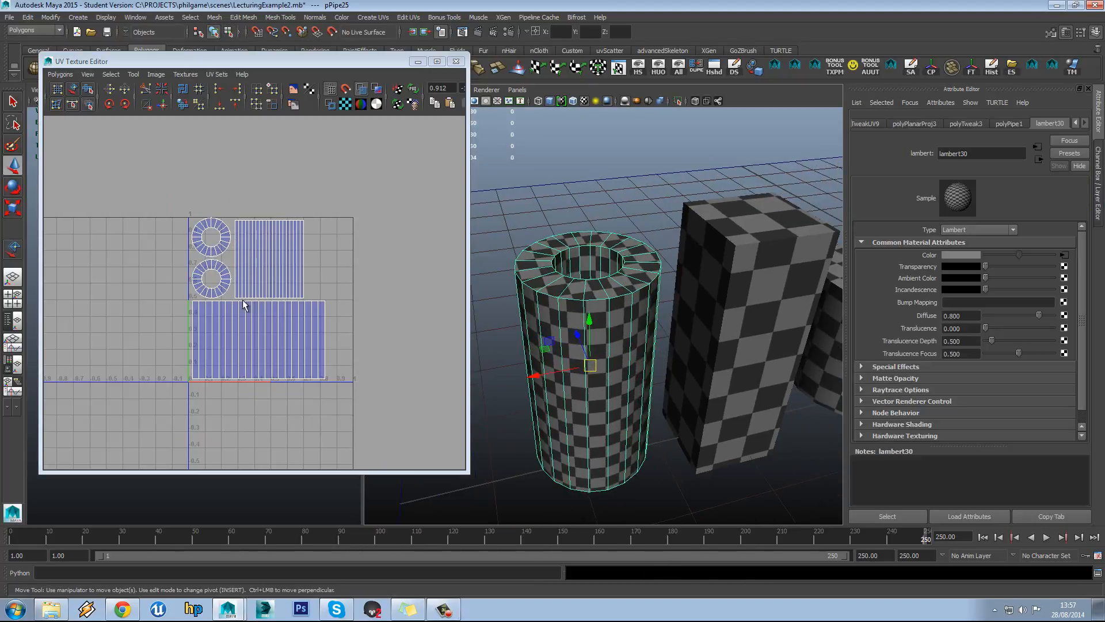
pyautogui.scroll(3, 254, 268)
# Nudge the pipe's upper-right UV shell slightly upward, then return to Object Mode with the pipe selected
pyautogui.keyDown('alt'); pyautogui.moveTo(257, 236); pyautogui.dragTo(263, 273, button='middle'); pyautogui.keyUp('alt')
pyautogui.moveTo(269, 232); pyautogui.dragTo(270, 253, button='right')
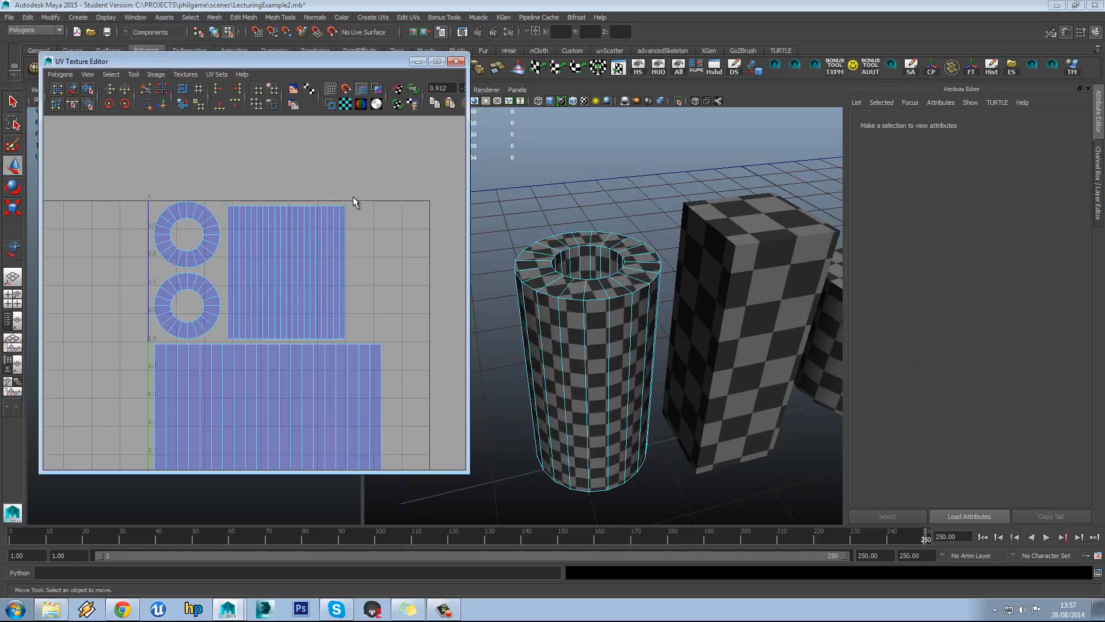
pyautogui.moveTo(353, 198); pyautogui.dragTo(230, 324)
pyautogui.moveTo(287, 206); pyautogui.dragTo(292, 201)
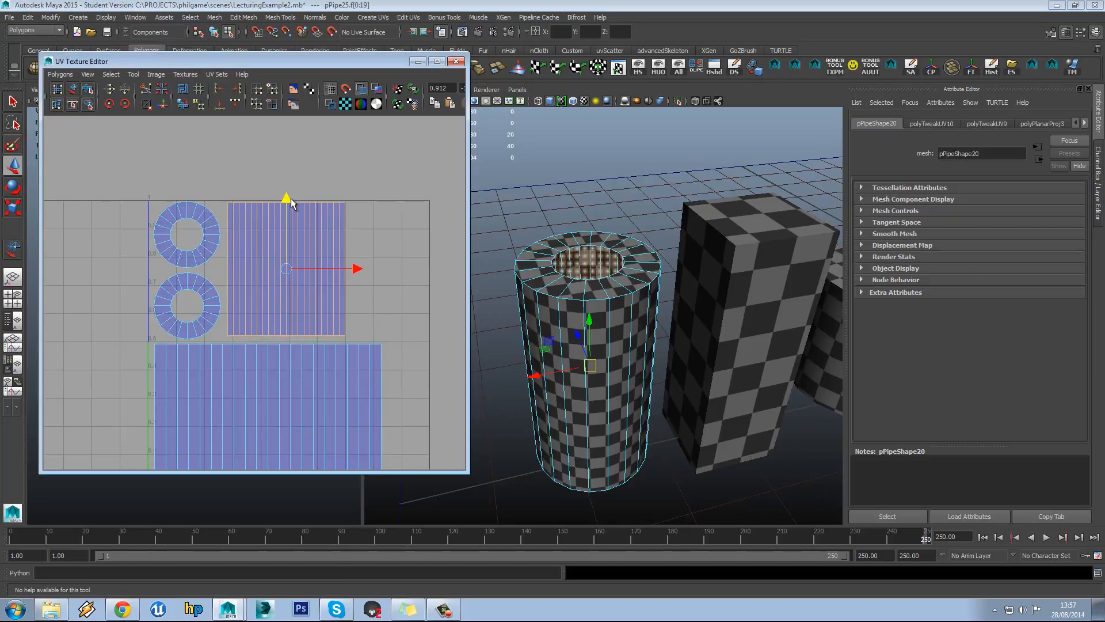
pyautogui.keyDown('alt'); pyautogui.moveTo(370, 293); pyautogui.dragTo(361, 277, button='middle'); pyautogui.keyUp('alt')
pyautogui.moveTo(233, 236); pyautogui.dragTo(257, 232, button='right')
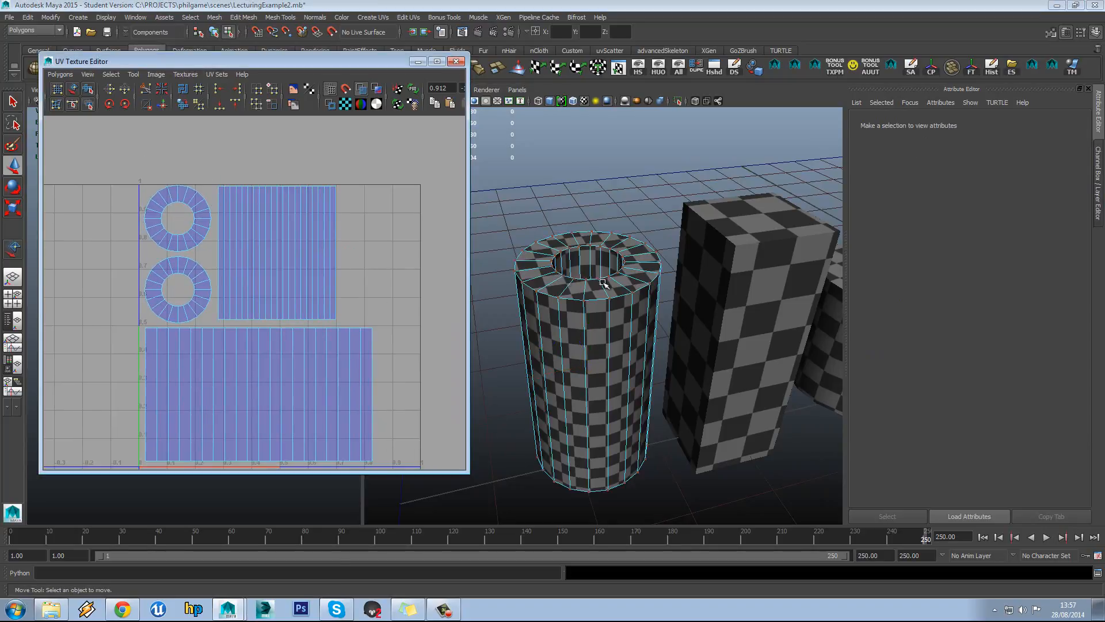
pyautogui.moveTo(592, 292); pyautogui.dragTo(615, 280, button='right')
pyautogui.keyDown('alt'); pyautogui.moveTo(184, 314); pyautogui.dragTo(175, 299, button='middle'); pyautogui.keyUp('alt')
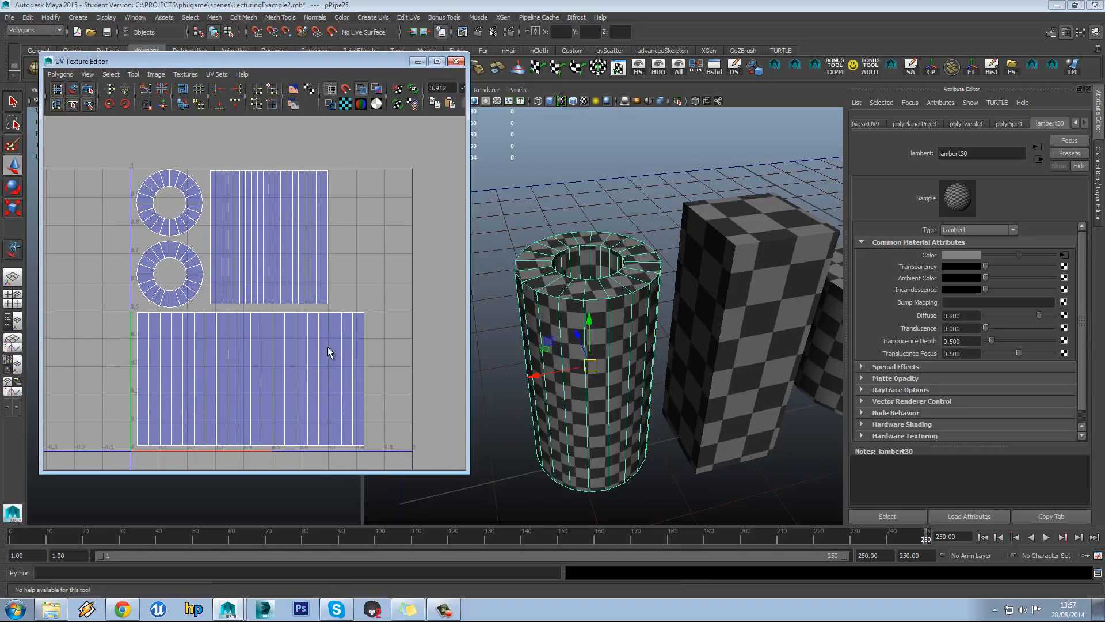
pyautogui.keyDown('alt'); pyautogui.moveTo(713, 367); pyautogui.dragTo(733, 359); pyautogui.keyUp('alt')
# Select the left pipe, then add the middle box and right cylinder to the selection
pyautogui.scroll(-4, 735, 353)
pyautogui.click(662, 334)
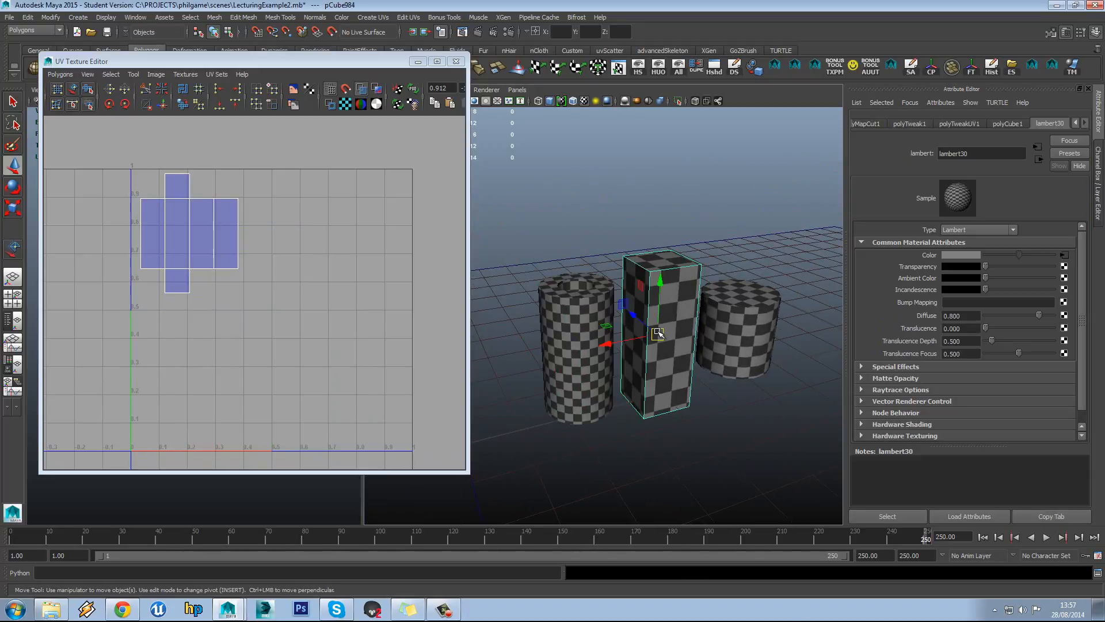
pyautogui.click(739, 329)
pyautogui.click(663, 375)
pyautogui.click(583, 360)
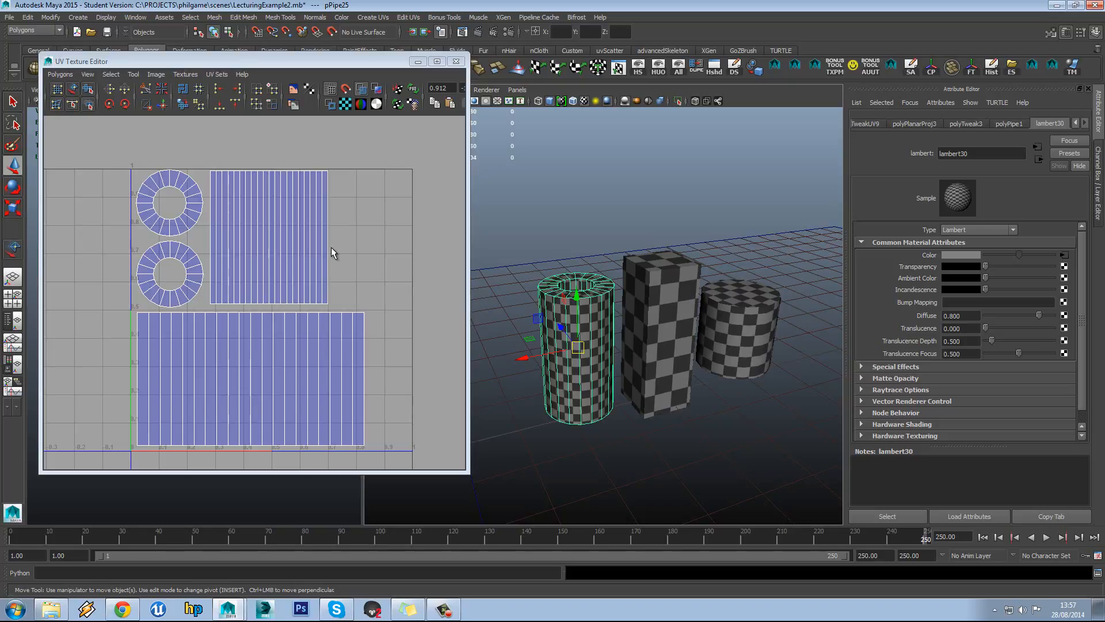
pyautogui.scroll(2, 282, 239)
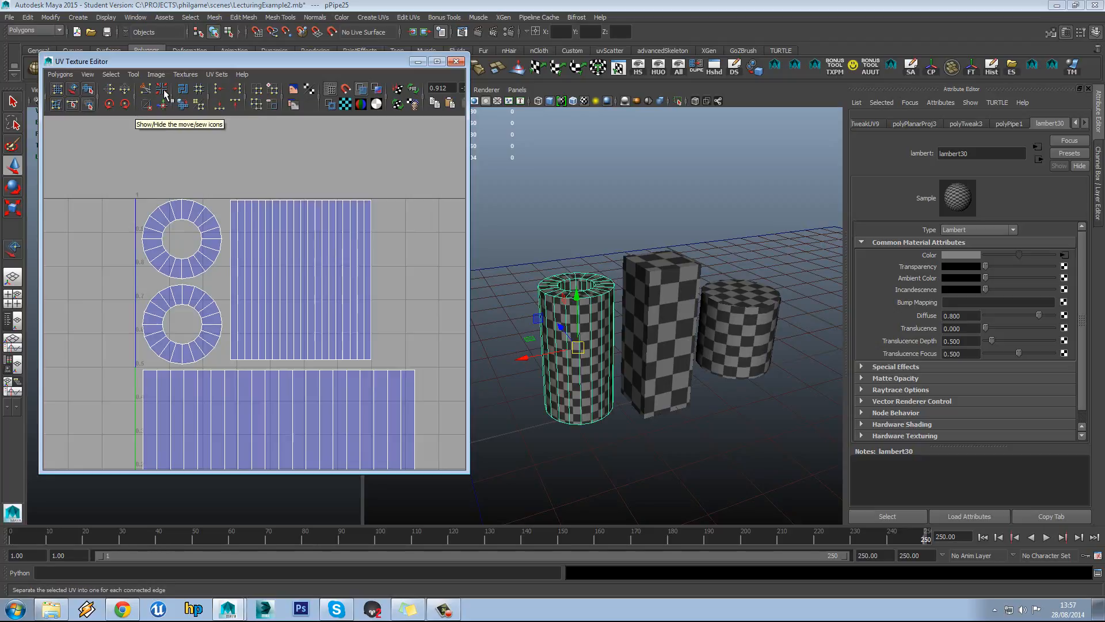
pyautogui.scroll(-5, 303, 222)
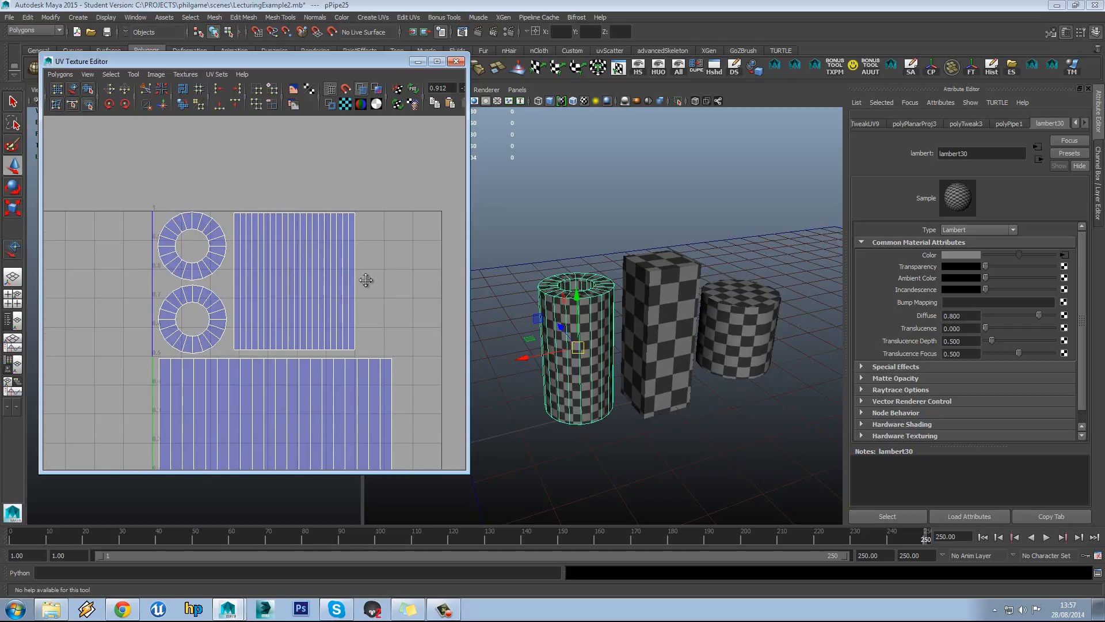
pyautogui.keyDown('alt'); pyautogui.moveTo(622, 260); pyautogui.dragTo(706, 293); pyautogui.keyUp('alt')
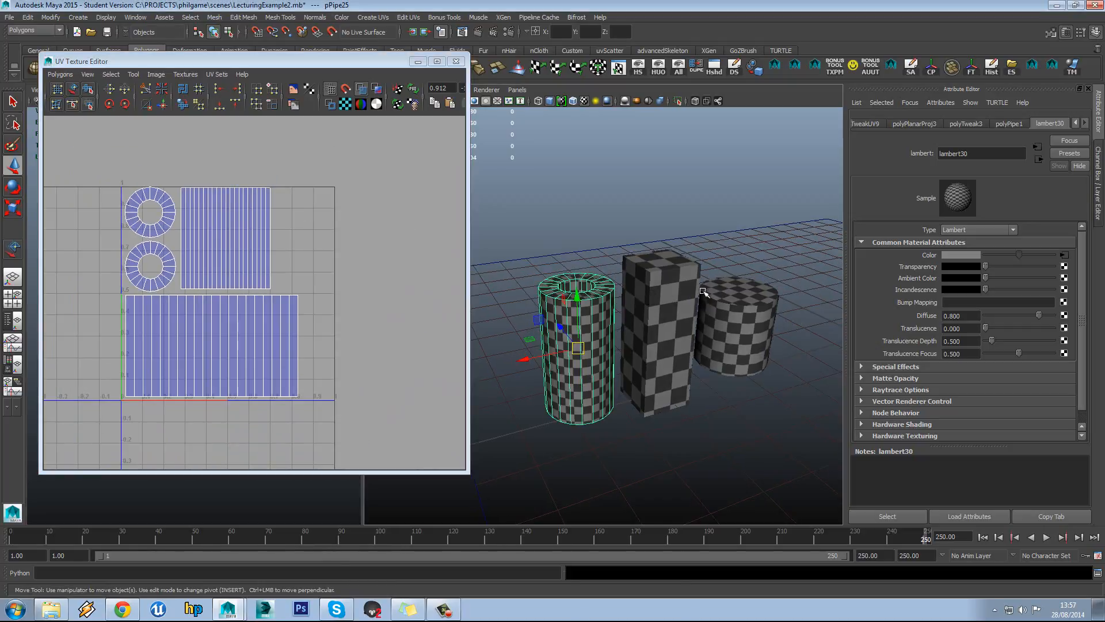
pyautogui.keyDown('alt'); pyautogui.moveTo(706, 294); pyautogui.dragTo(542, 275, button='middle'); pyautogui.keyUp('alt')
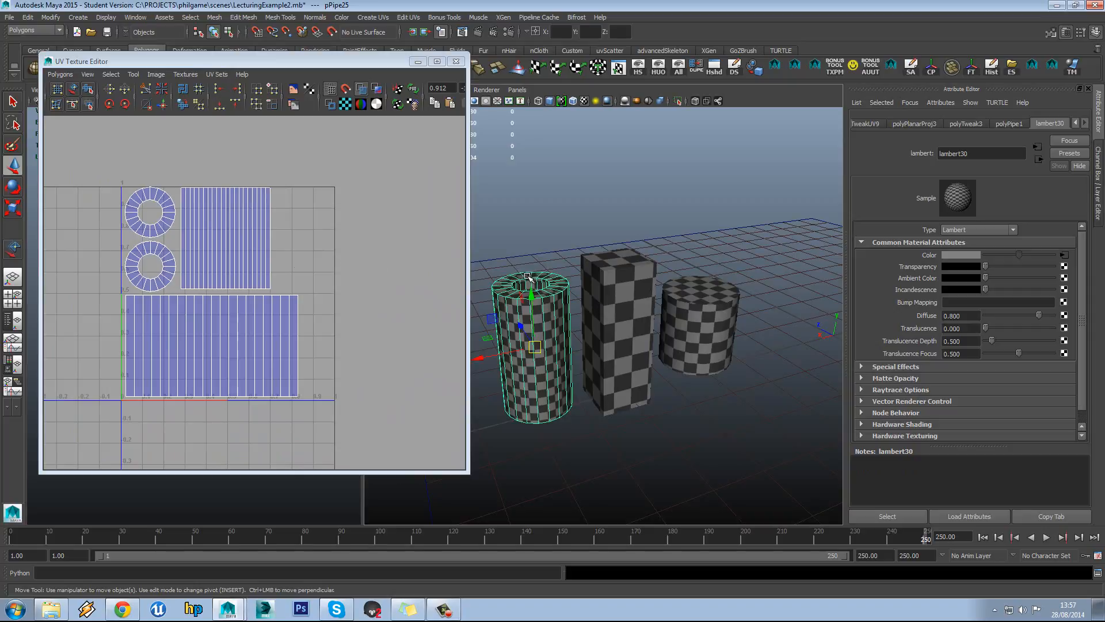
pyautogui.keyDown('shift'); pyautogui.click(633, 311); pyautogui.keyUp('shift')
pyautogui.keyDown('shift'); pyautogui.click(690, 313); pyautogui.keyUp('shift')
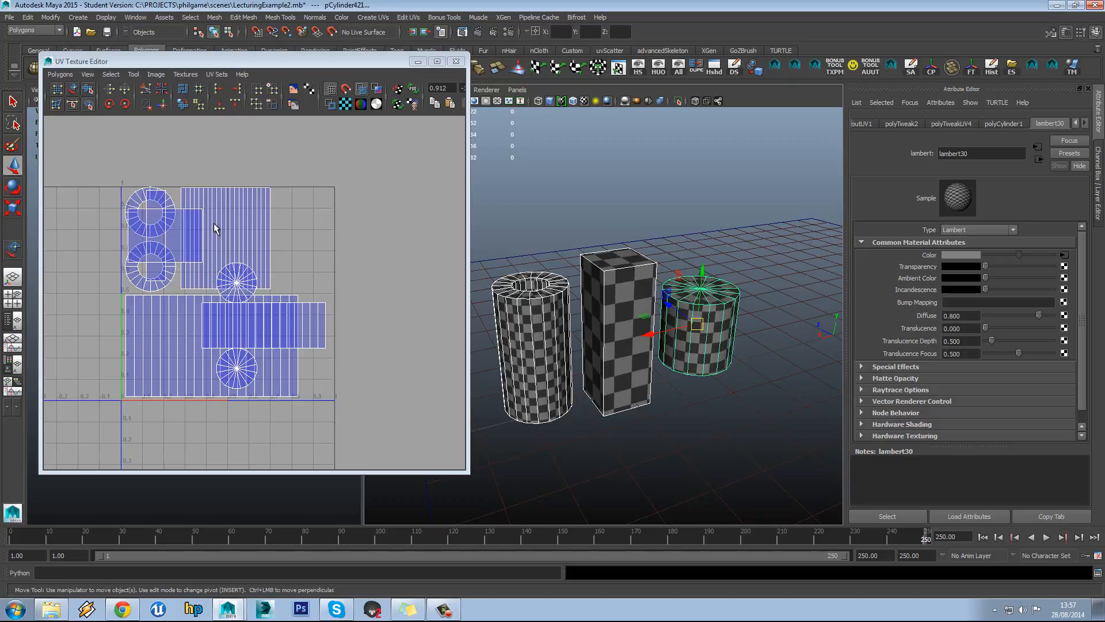
# Marquee-select every UV face of the three meshes and open the Polygons > Layout options
pyautogui.moveTo(213, 213); pyautogui.dragTo(213, 240, button='right')
pyautogui.moveTo(80, 153); pyautogui.dragTo(380, 453)
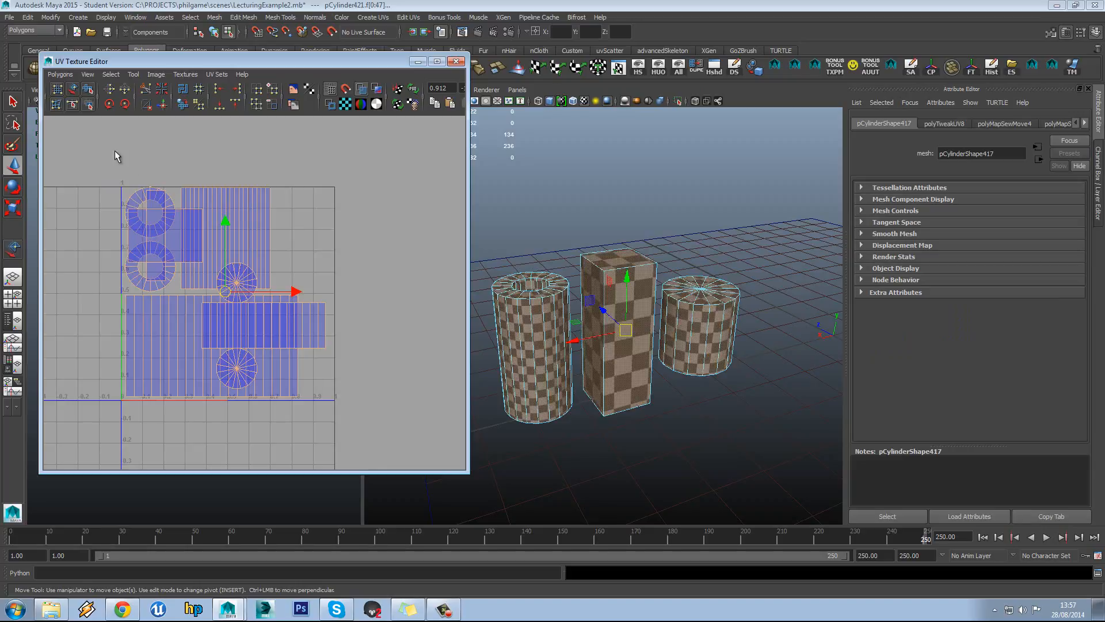
pyautogui.click(56, 75)
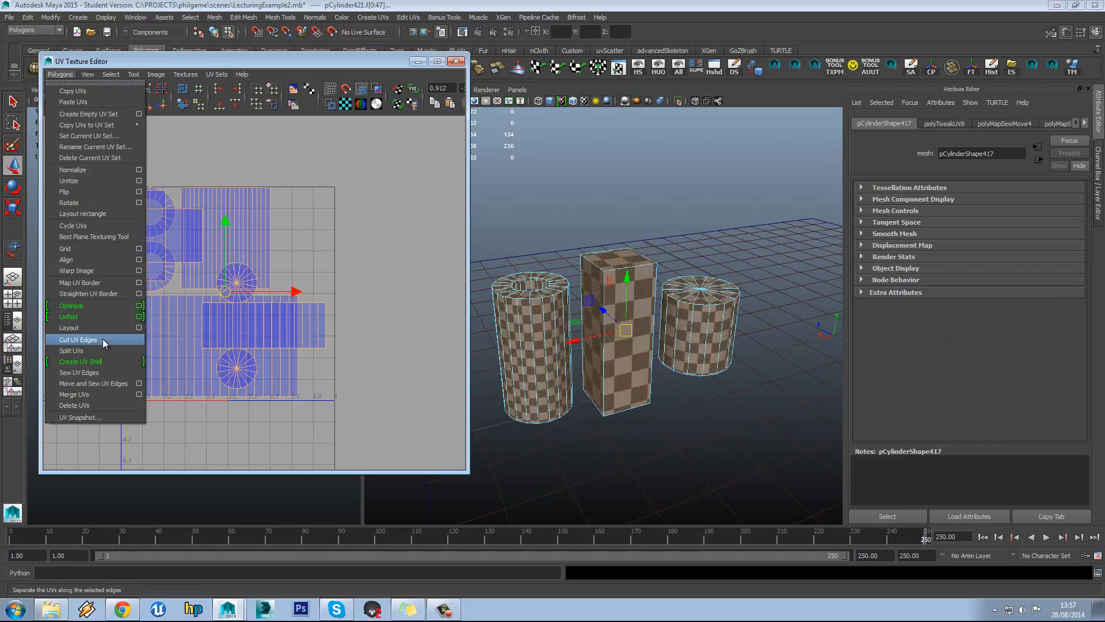
pyautogui.click(139, 328)
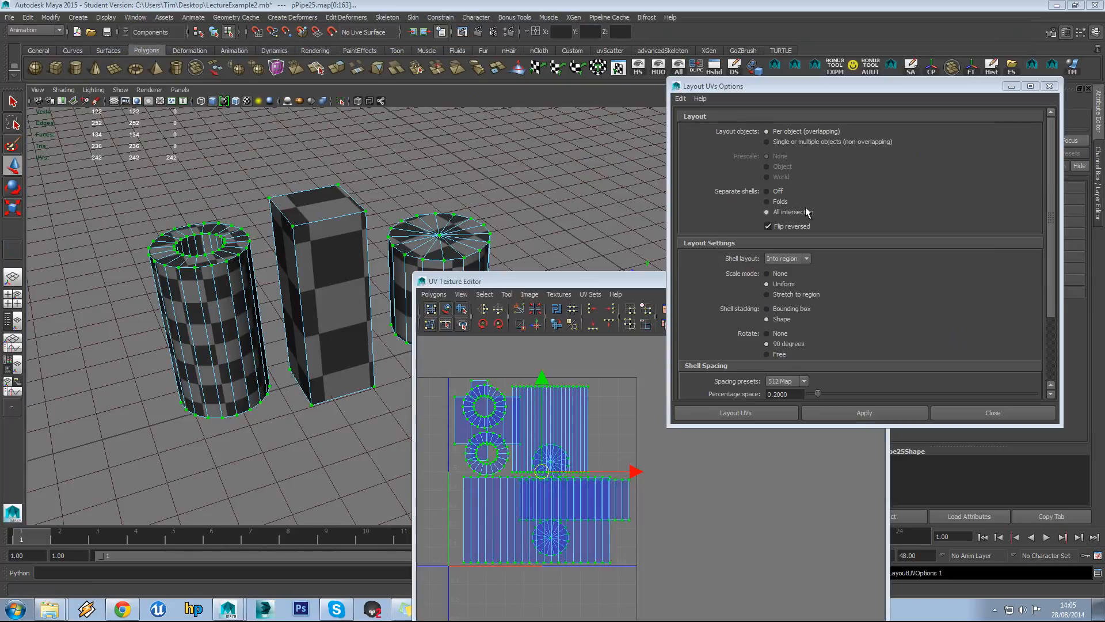
# Apply Layout UVs with Single or multiple objects (non-overlapping) and Prescale set to Object
pyautogui.click(785, 144)
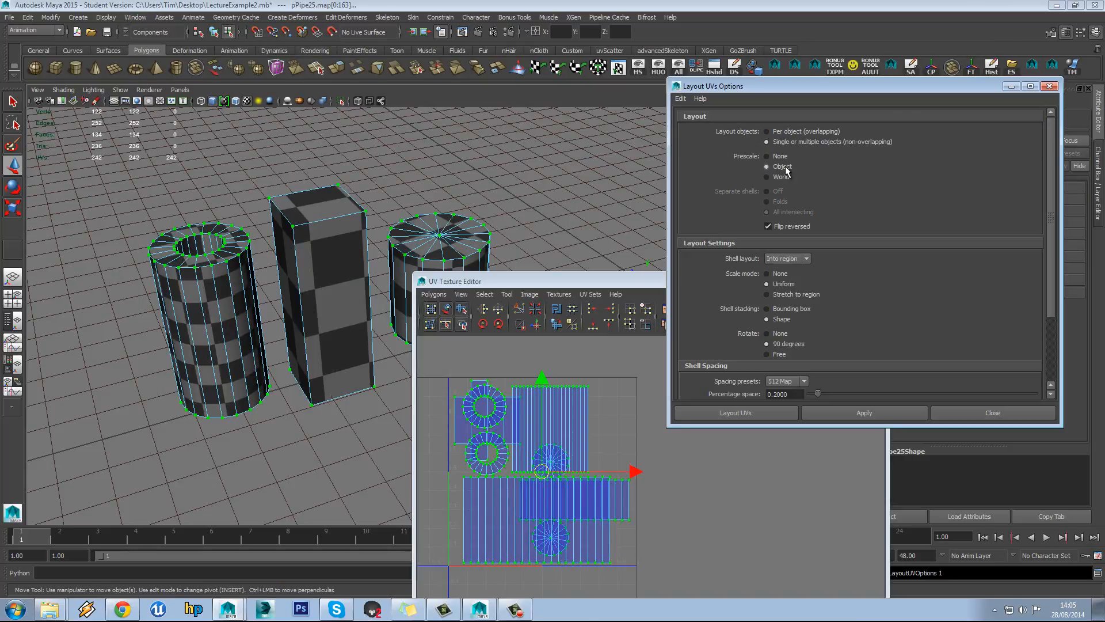
pyautogui.moveTo(941, 85); pyautogui.dragTo(936, 103)
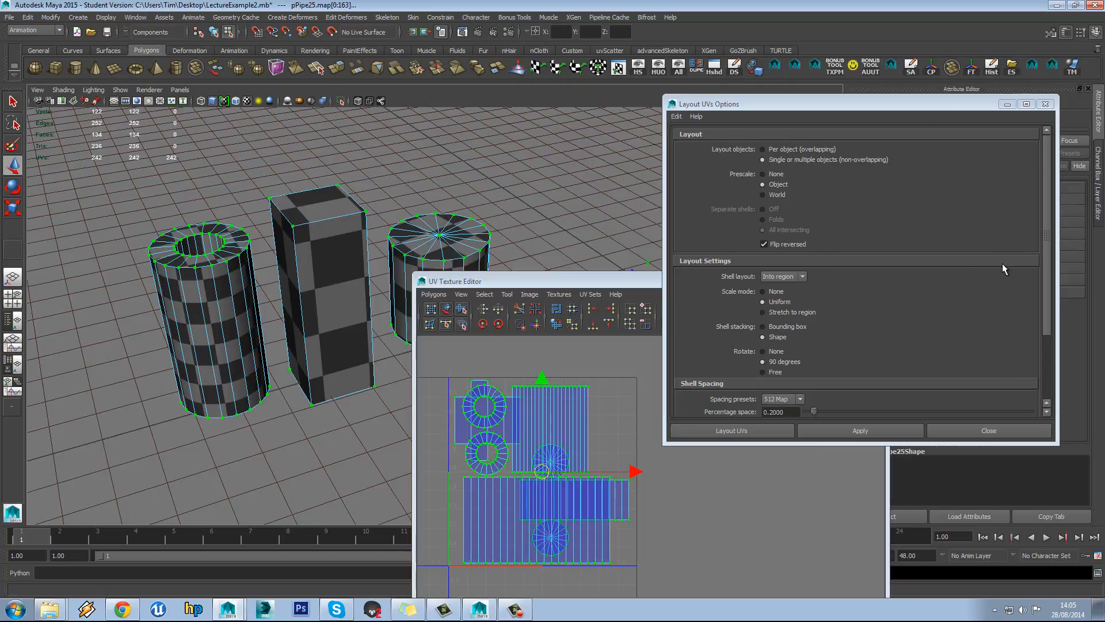
pyautogui.click(867, 431)
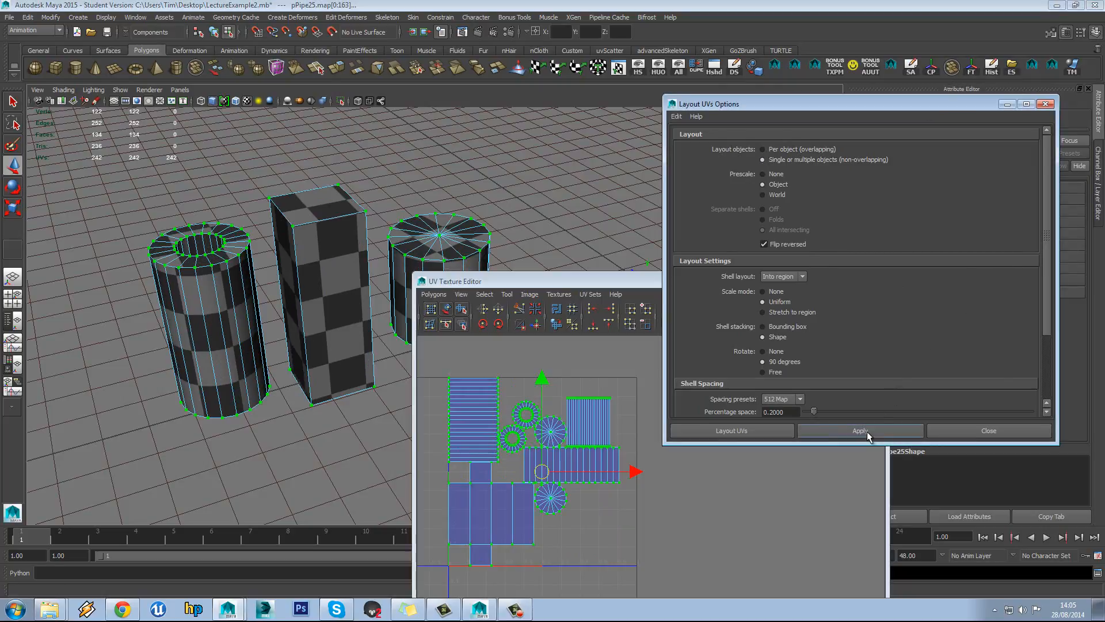
pyautogui.keyDown('alt'); pyautogui.moveTo(364, 259); pyautogui.dragTo(370, 234); pyautogui.keyUp('alt')
pyautogui.keyDown('alt'); pyautogui.moveTo(514, 464); pyautogui.dragTo(516, 454, button='middle'); pyautogui.keyUp('alt')
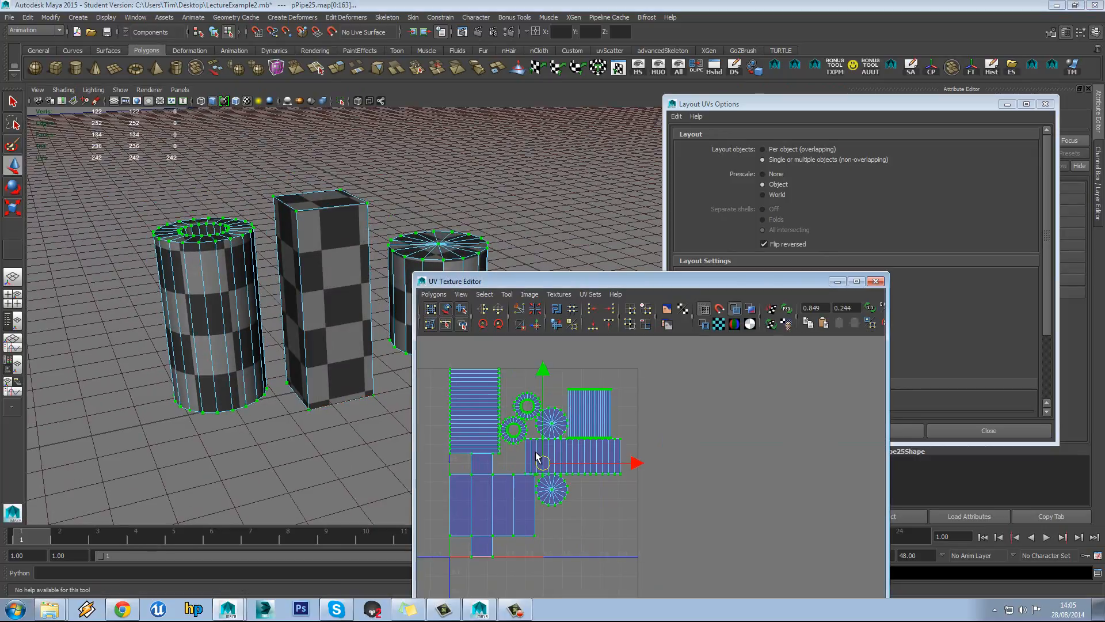
pyautogui.click(923, 236)
pyautogui.scroll(-3, 919, 253)
pyautogui.scroll(5, 581, 443)
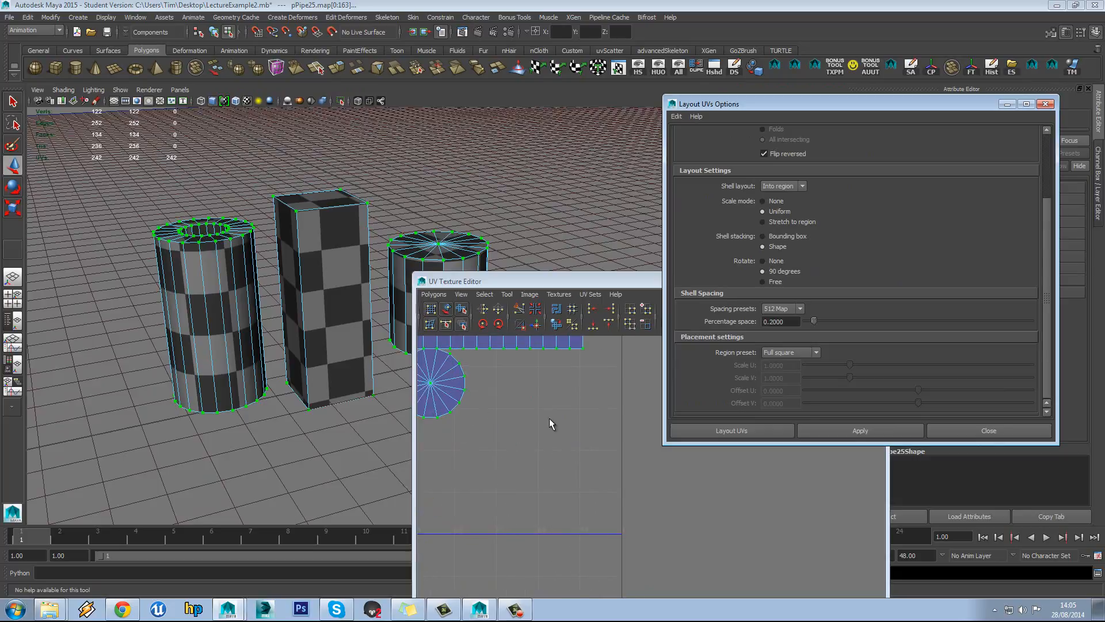
pyautogui.keyDown('alt'); pyautogui.moveTo(541, 344); pyautogui.dragTo(608, 444, button='middle'); pyautogui.keyUp('alt')
pyautogui.scroll(-4, 567, 403)
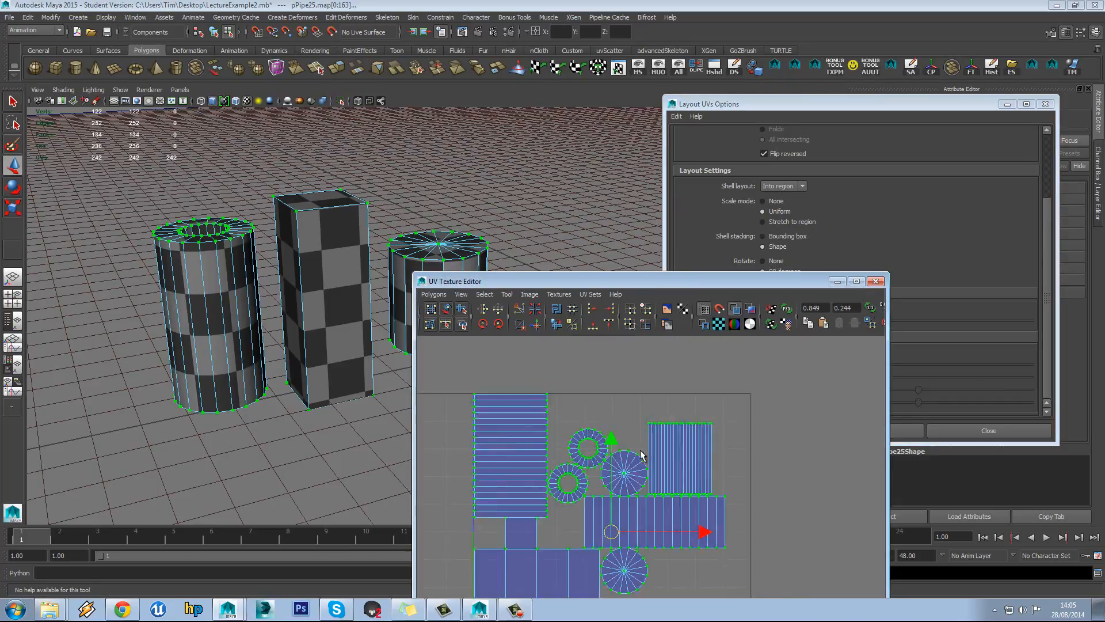
pyautogui.click(956, 221)
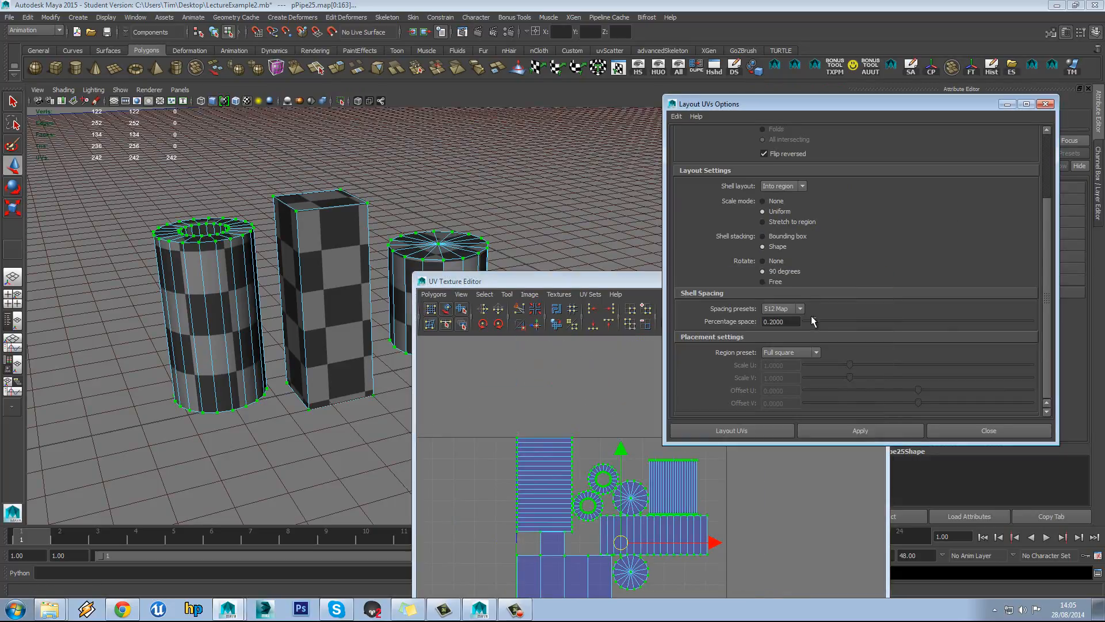
# Increase the shell spacing to 0.9949 and reapply the UV layout
pyautogui.moveTo(809, 321); pyautogui.dragTo(850, 322)
pyautogui.click(872, 426)
pyautogui.click(923, 320)
pyautogui.click(859, 432)
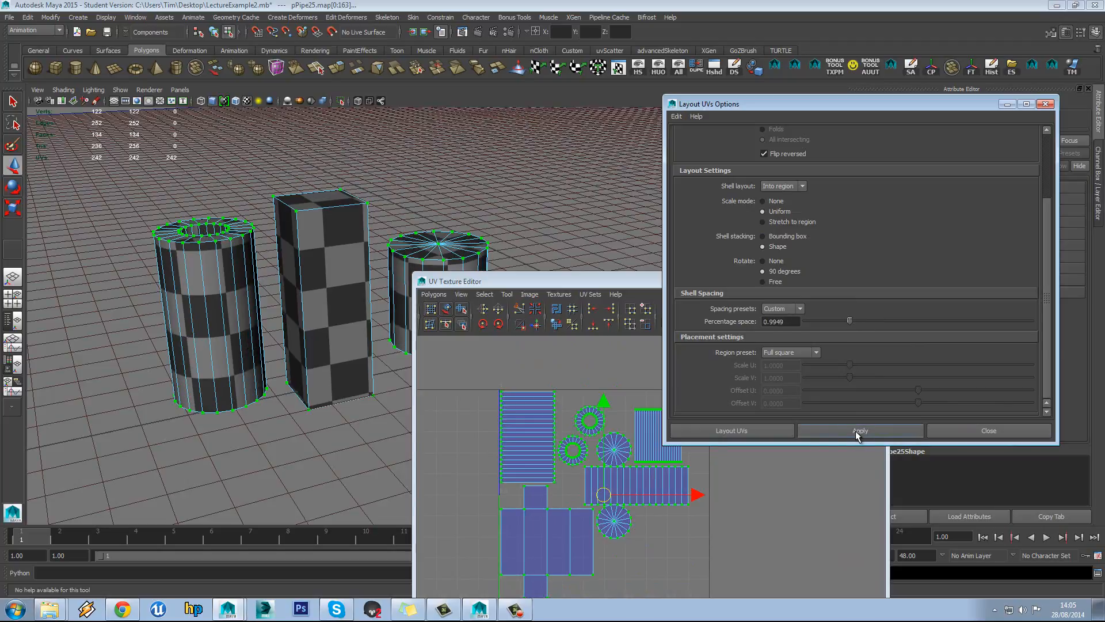
pyautogui.keyDown('alt'); pyautogui.moveTo(605, 496); pyautogui.dragTo(571, 465, button='middle'); pyautogui.keyUp('alt')
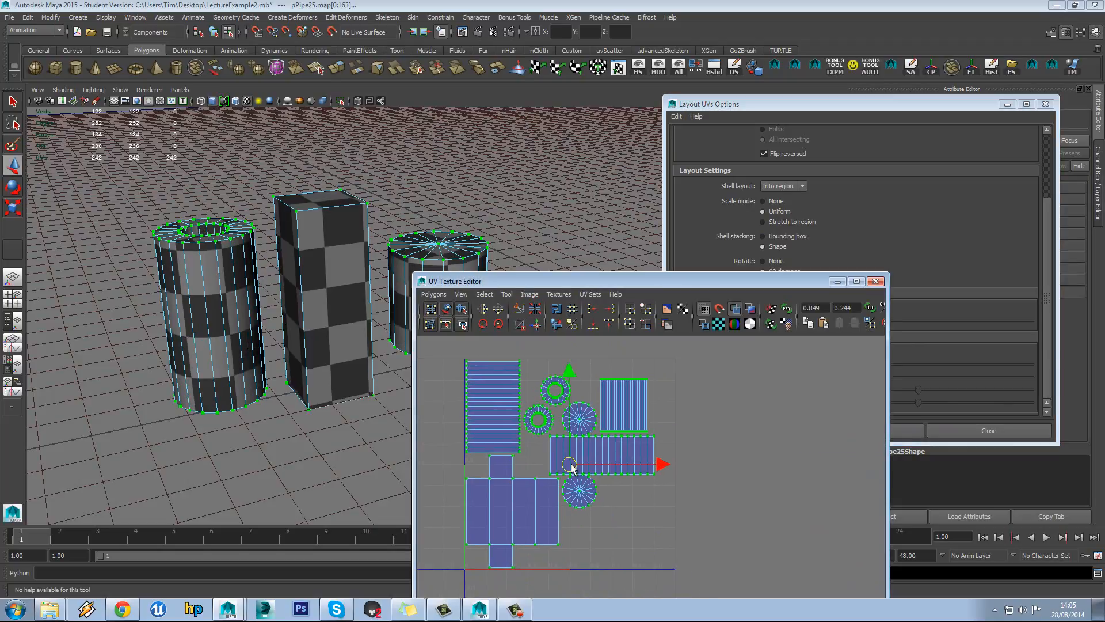
pyautogui.click(942, 270)
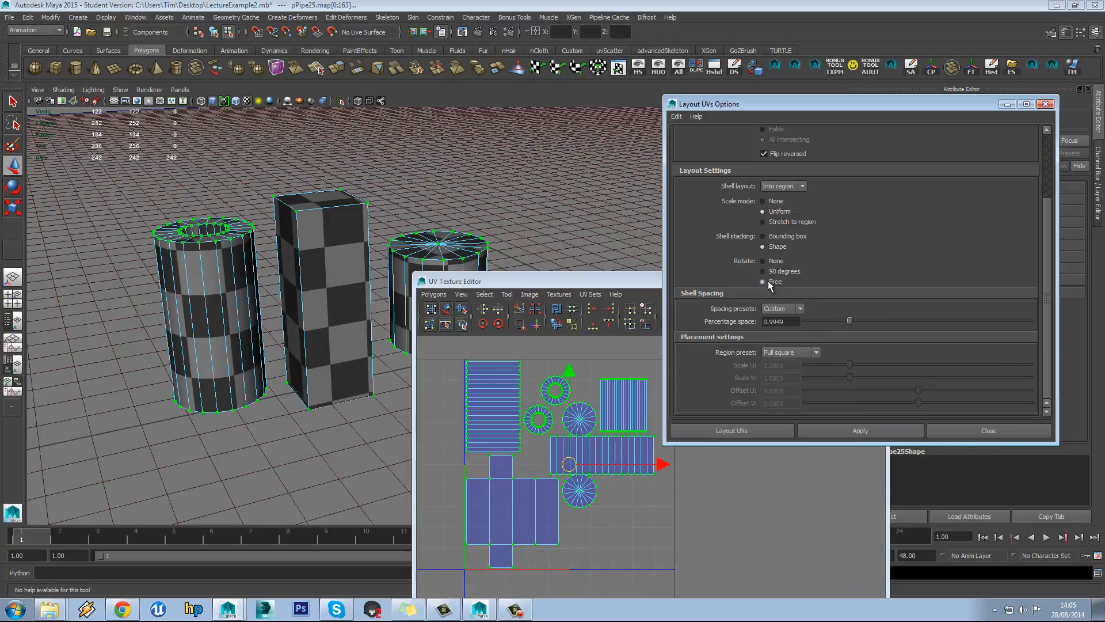
pyautogui.click(849, 428)
# Try a layout with Rotate set to None, then undo back to the previous arrangement
pyautogui.click(579, 388)
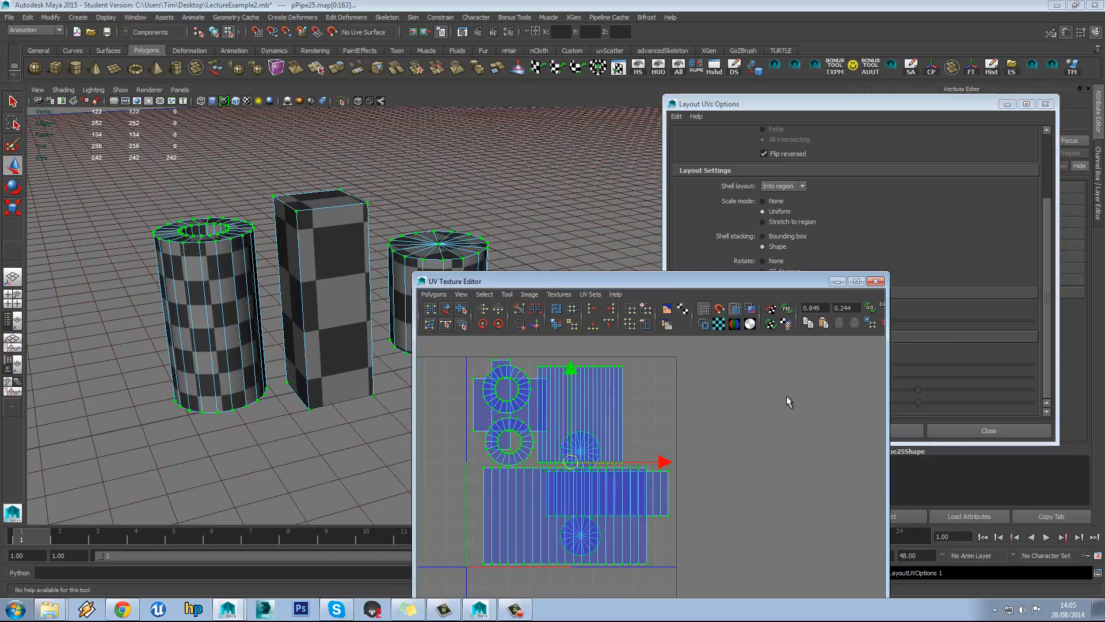
pyautogui.click(934, 226)
pyautogui.click(857, 429)
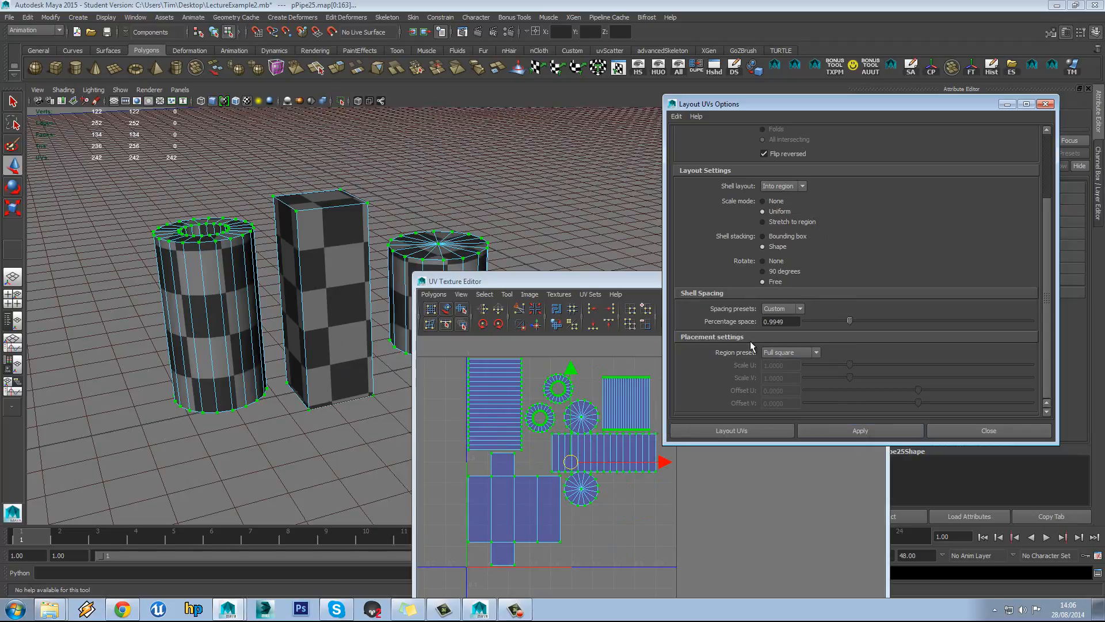
pyautogui.click(554, 317)
pyautogui.click(920, 241)
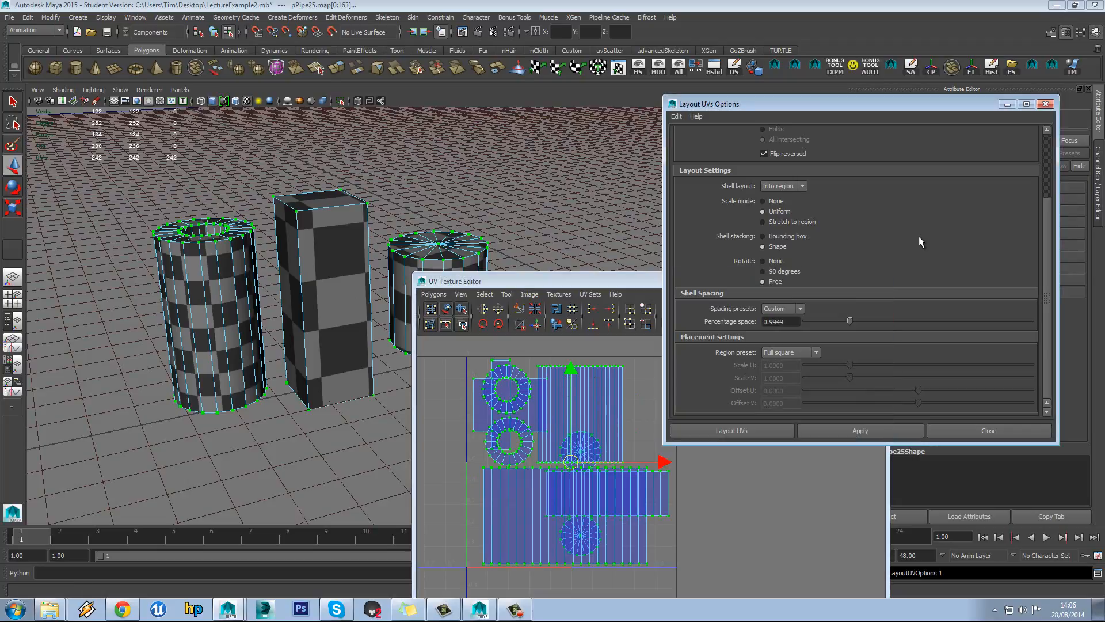
pyautogui.click(858, 432)
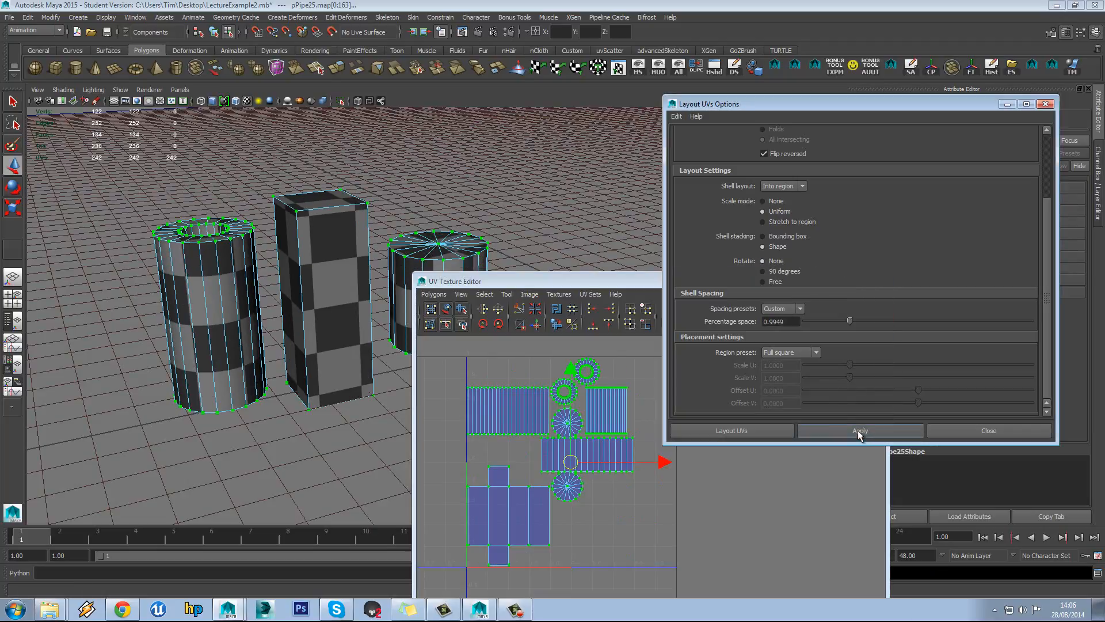
pyautogui.keyDown('alt'); pyautogui.moveTo(600, 401); pyautogui.dragTo(594, 399, button='middle'); pyautogui.keyUp('alt')
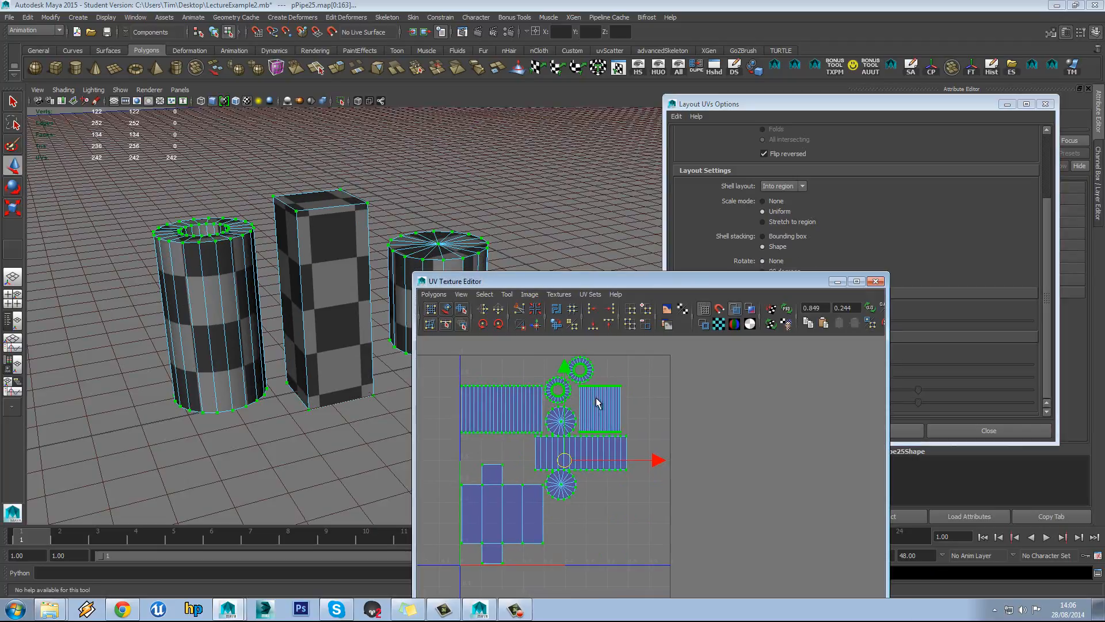
pyautogui.hotkey('ctrl', 'z')
pyautogui.moveTo(797, 281); pyautogui.dragTo(744, 314)
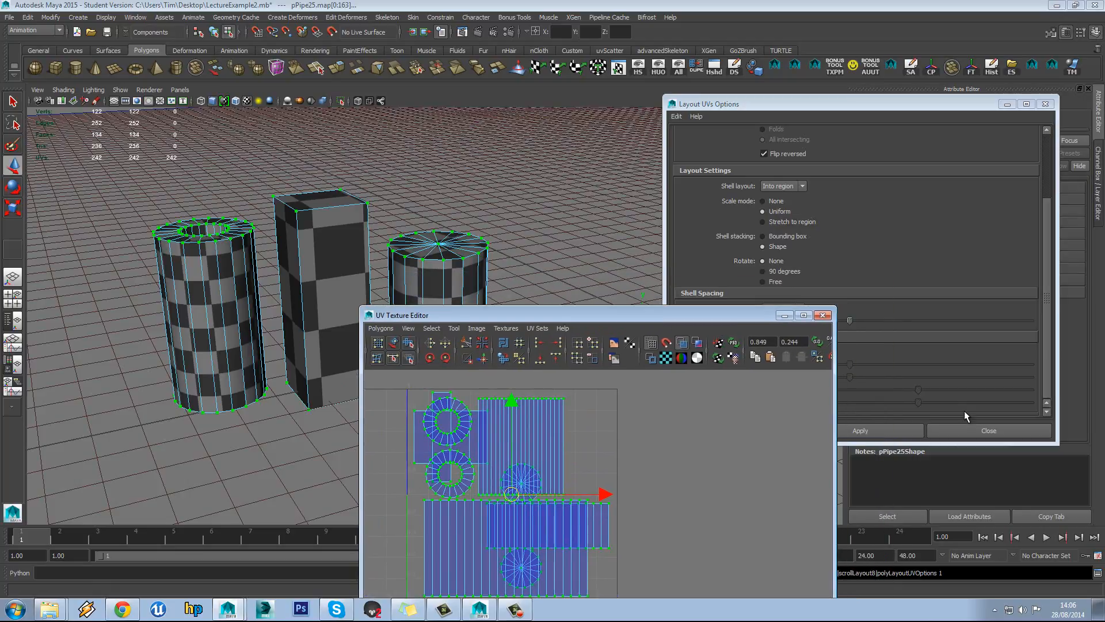
# Close Layout UVs Options and reposition the UV editor, undoing a trial move of all shells
pyautogui.click(971, 431)
pyautogui.moveTo(642, 315); pyautogui.dragTo(762, 65)
pyautogui.scroll(-2, 731, 253)
pyautogui.keyDown('alt'); pyautogui.moveTo(726, 253); pyautogui.dragTo(776, 321, button='middle'); pyautogui.keyUp('alt')
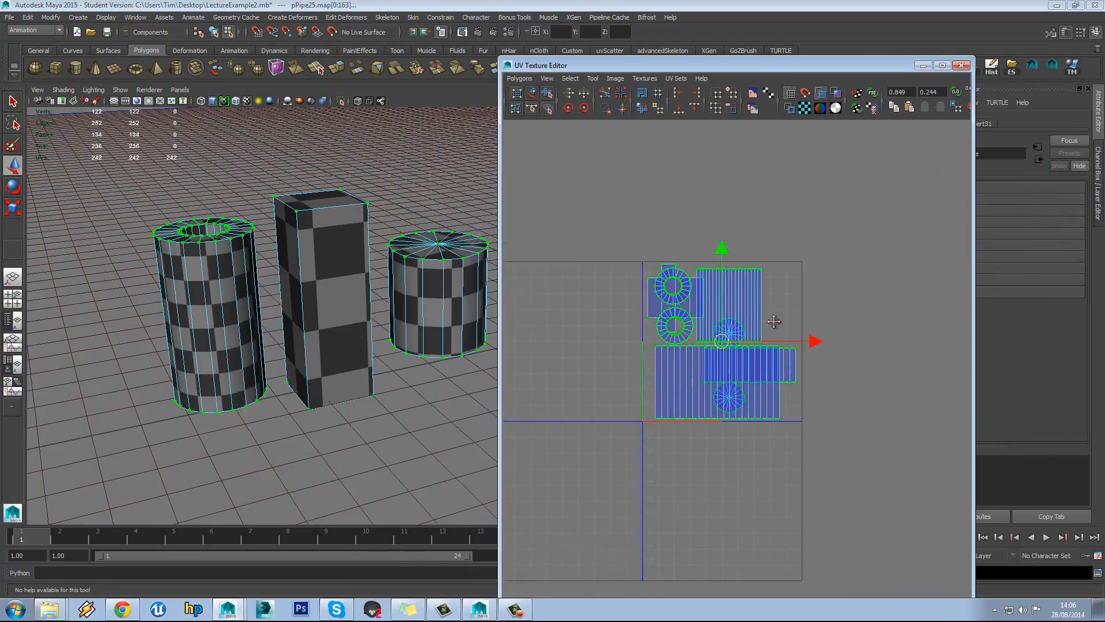
pyautogui.scroll(3, 766, 317)
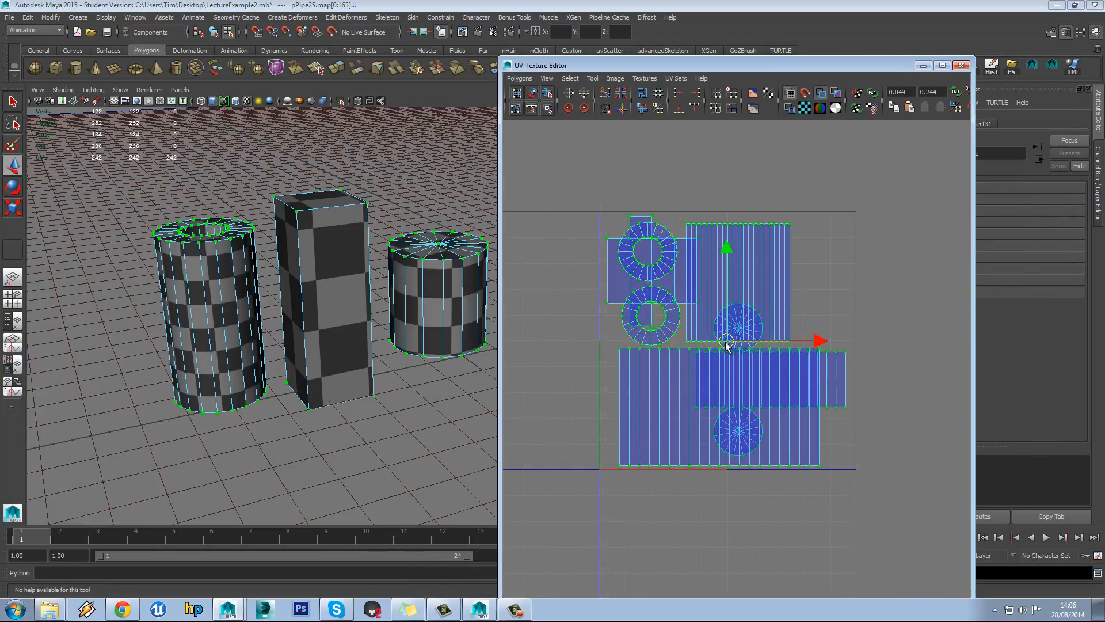
pyautogui.moveTo(726, 343); pyautogui.dragTo(746, 339)
pyautogui.hotkey('ctrl', 'z')
# Select the pipe's faces, move its UV shells above the square and shrink them
pyautogui.moveTo(238, 283); pyautogui.dragTo(237, 311, button='right')
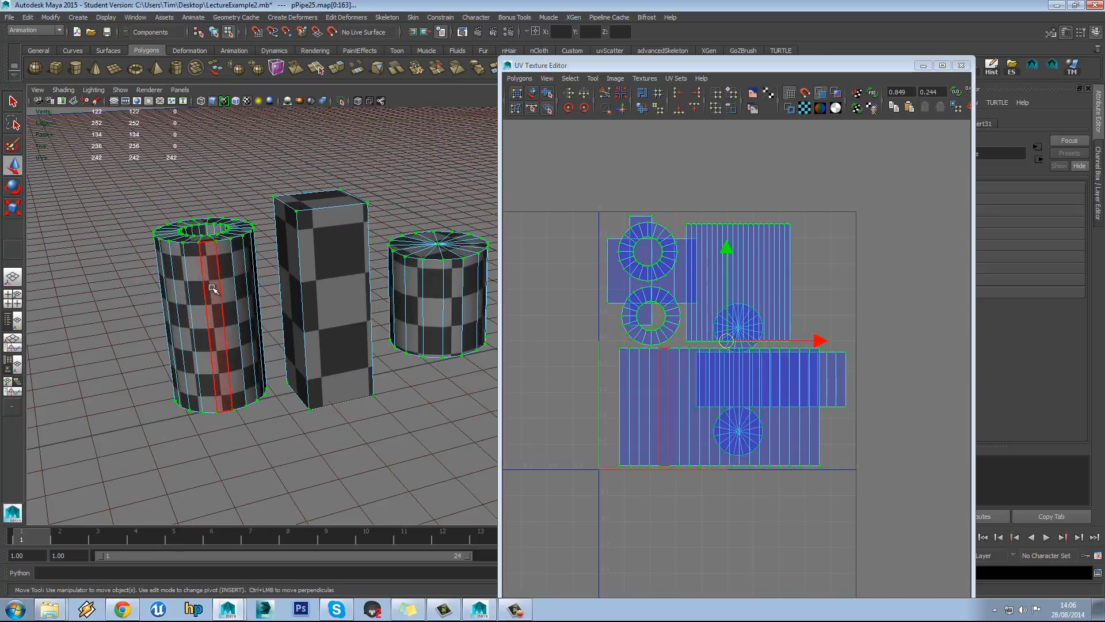
pyautogui.doubleClick(215, 291)
pyautogui.moveTo(720, 345); pyautogui.dragTo(842, 163)
pyautogui.keyDown('alt'); pyautogui.moveTo(814, 225); pyautogui.dragTo(790, 312, button='middle'); pyautogui.keyUp('alt')
pyautogui.scroll(-1, 790, 310)
pyautogui.moveTo(807, 264); pyautogui.dragTo(690, 213)
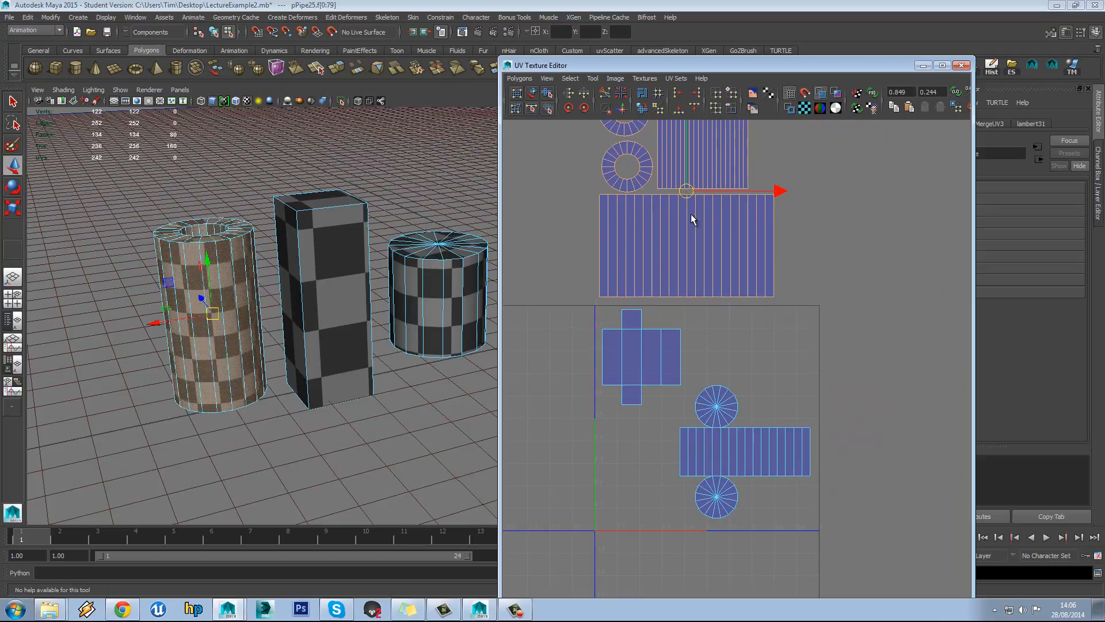
pyautogui.scroll(-2, 673, 316)
pyautogui.click(611, 229)
pyautogui.keyDown('alt'); pyautogui.moveTo(611, 228); pyautogui.dragTo(637, 228, button='middle'); pyautogui.keyUp('alt')
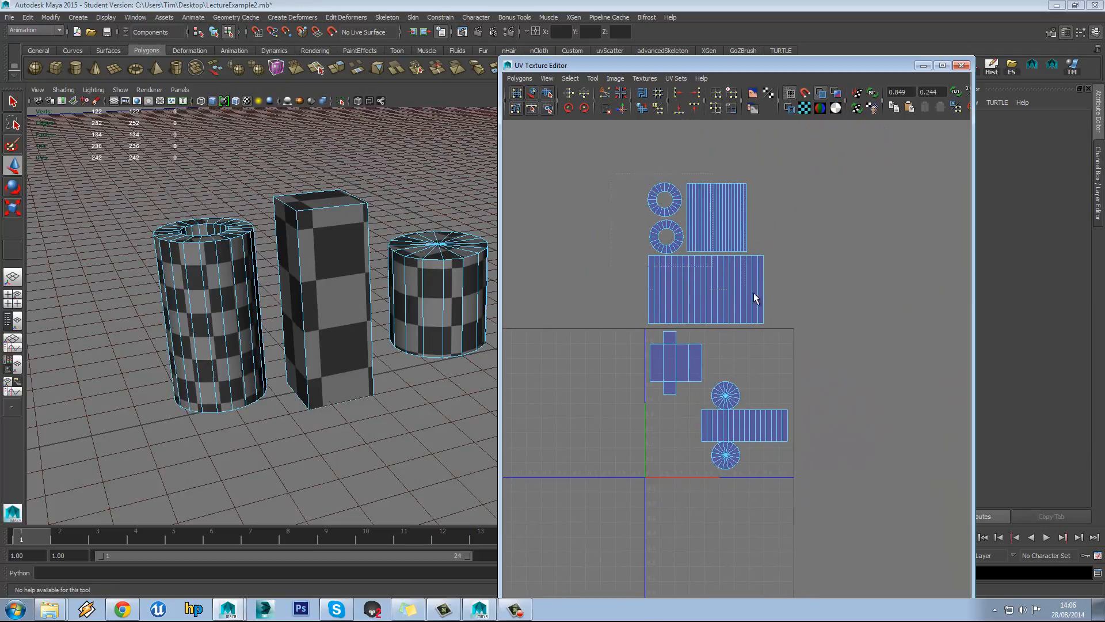
pyautogui.moveTo(799, 330); pyautogui.dragTo(799, 329)
pyautogui.press('r')
pyautogui.moveTo(705, 256); pyautogui.dragTo(682, 289)
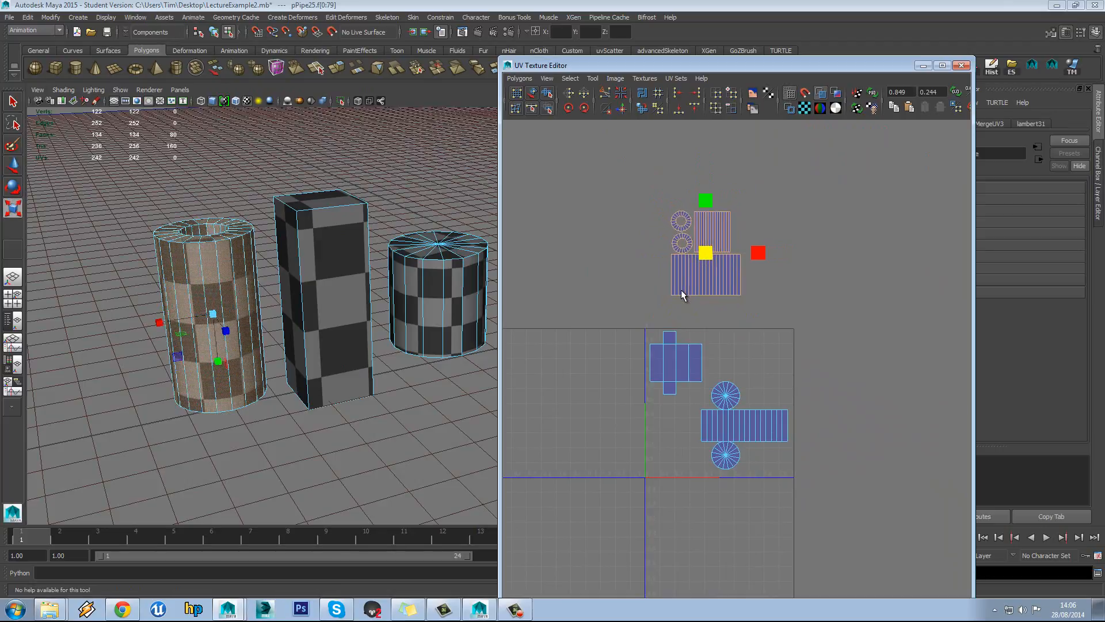
# Move the box's UV shell beside the pipe shells and scale it
pyautogui.keyDown('alt'); pyautogui.moveTo(695, 289); pyautogui.dragTo(718, 295, button='right'); pyautogui.keyUp('alt')
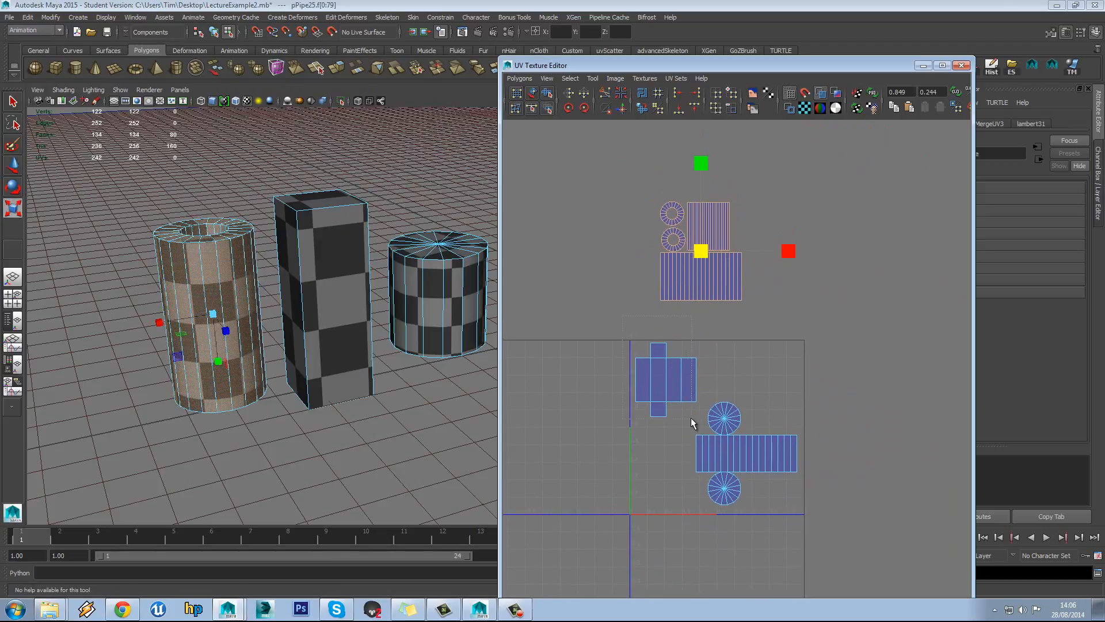
pyautogui.moveTo(691, 418); pyautogui.dragTo(693, 420)
pyautogui.press('w')
pyautogui.moveTo(665, 381); pyautogui.dragTo(786, 248)
pyautogui.press('r')
pyautogui.press('w')
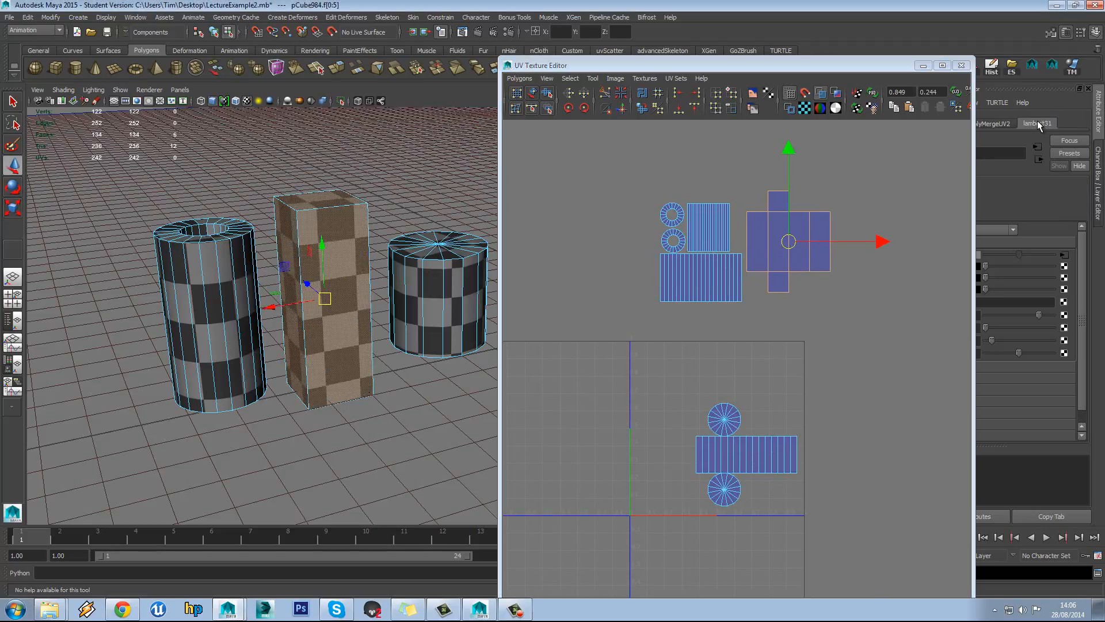
# Set place2dTexture1's Repeat UV fields to 16 and 16
pyautogui.moveTo(880, 72); pyautogui.dragTo(752, 67)
pyautogui.click(1069, 254)
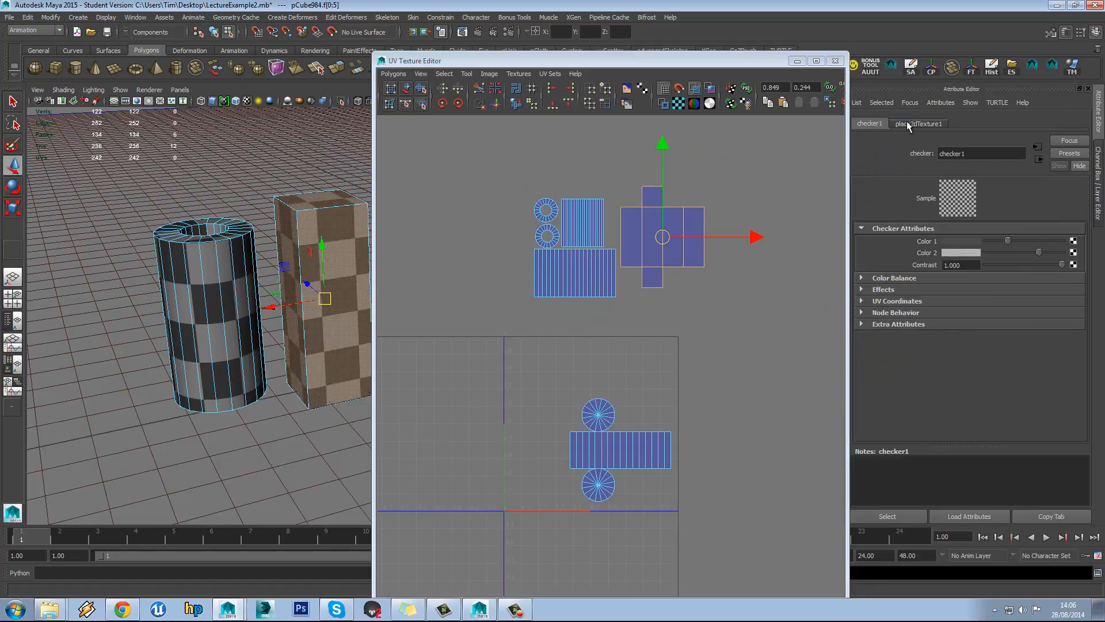
pyautogui.click(909, 124)
pyautogui.click(971, 329)
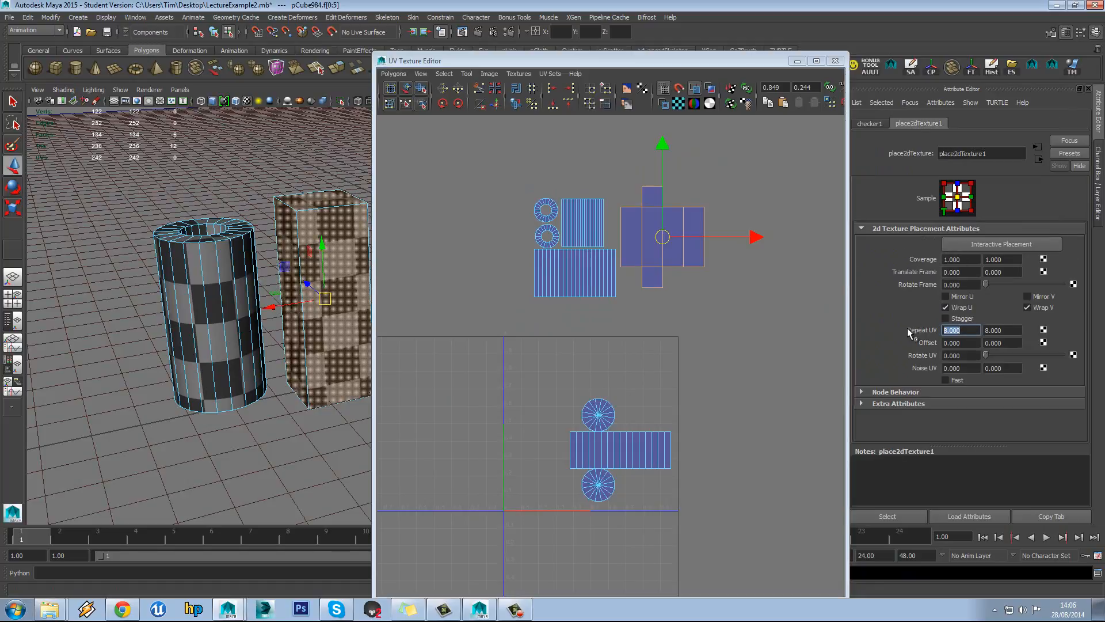
pyautogui.write('16')
pyautogui.press('Tab')
pyautogui.write('16')
pyautogui.press('Return')
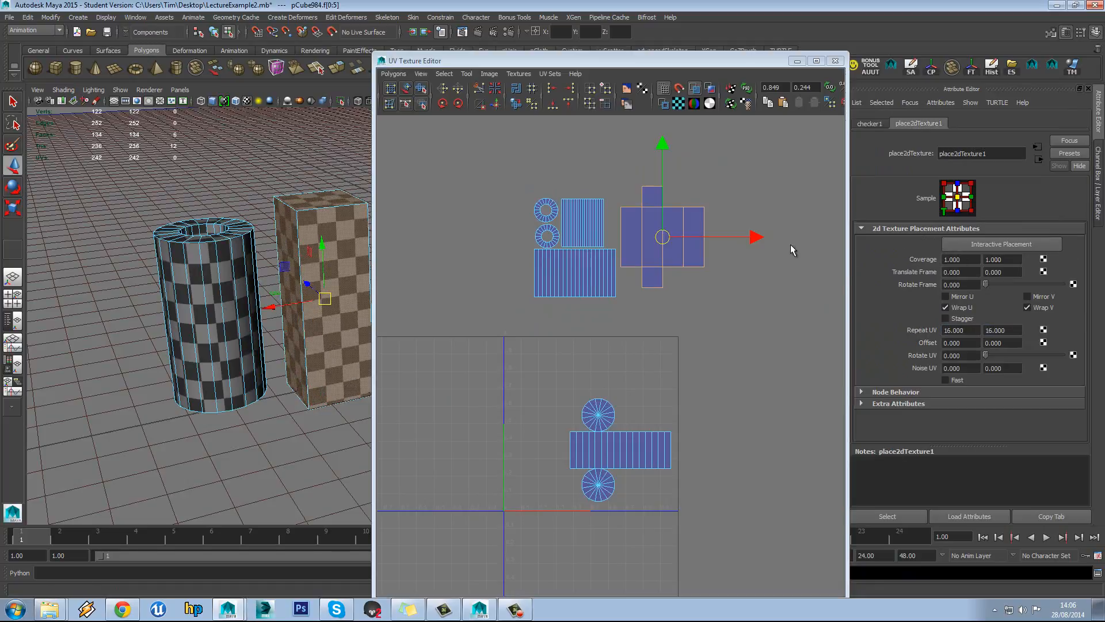
pyautogui.keyDown('alt'); pyautogui.moveTo(315, 232); pyautogui.dragTo(248, 232, button='middle'); pyautogui.keyUp('alt')
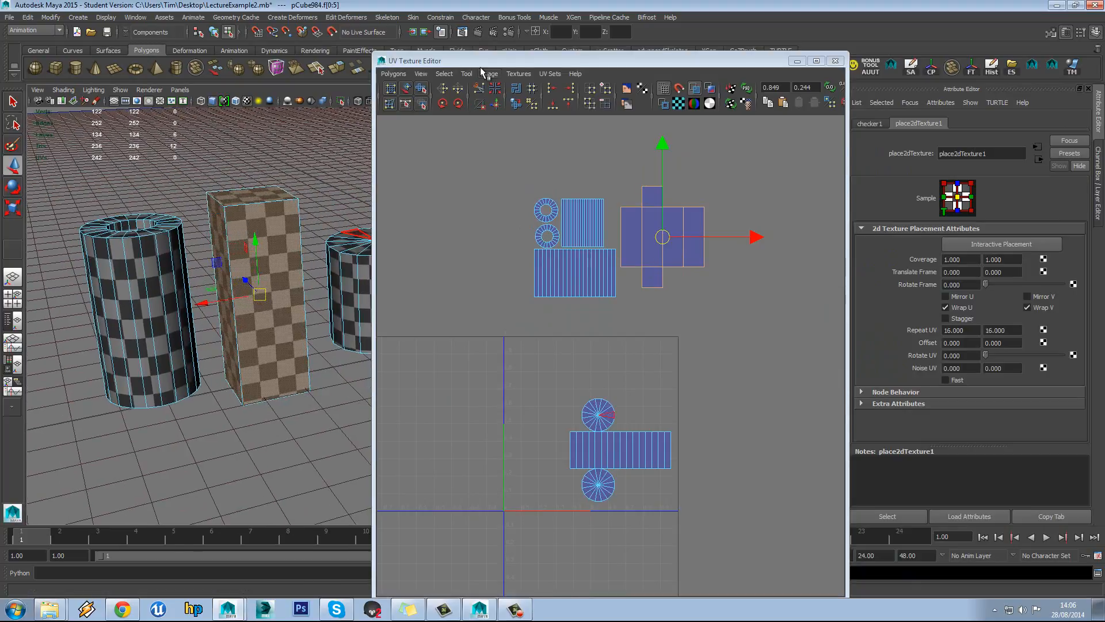
# Select the cylinder's UV shells and shrink them
pyautogui.moveTo(486, 63); pyautogui.dragTo(609, 63)
pyautogui.click(334, 190)
pyautogui.scroll(5, 350, 222)
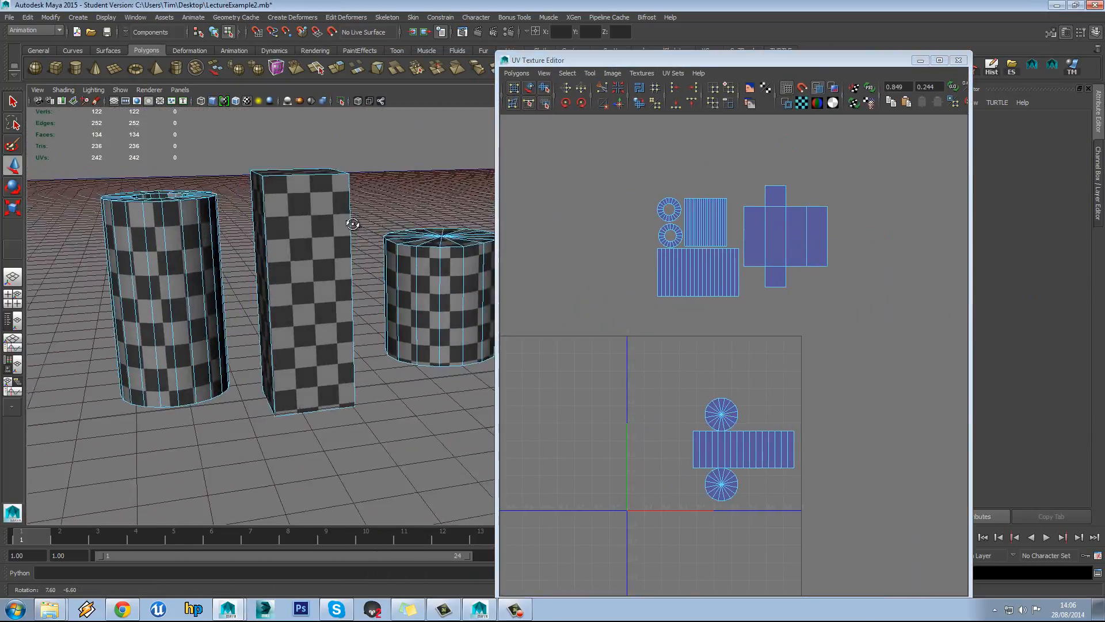
pyautogui.scroll(1, 633, 333)
pyautogui.moveTo(656, 352); pyautogui.dragTo(879, 606)
pyautogui.press('r')
pyautogui.moveTo(745, 469); pyautogui.dragTo(711, 356)
pyautogui.press('w')
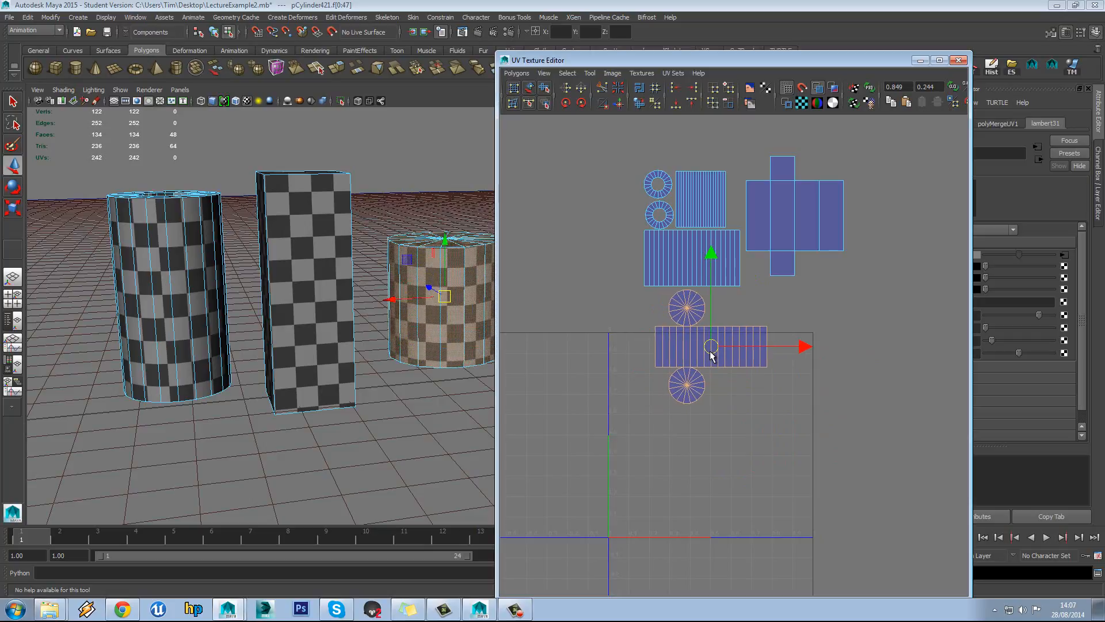
# Move all UV shells onto the 0–1 square and scale them to about 90%
pyautogui.keyDown('alt'); pyautogui.moveTo(766, 278); pyautogui.dragTo(761, 302, button='right'); pyautogui.keyUp('alt')
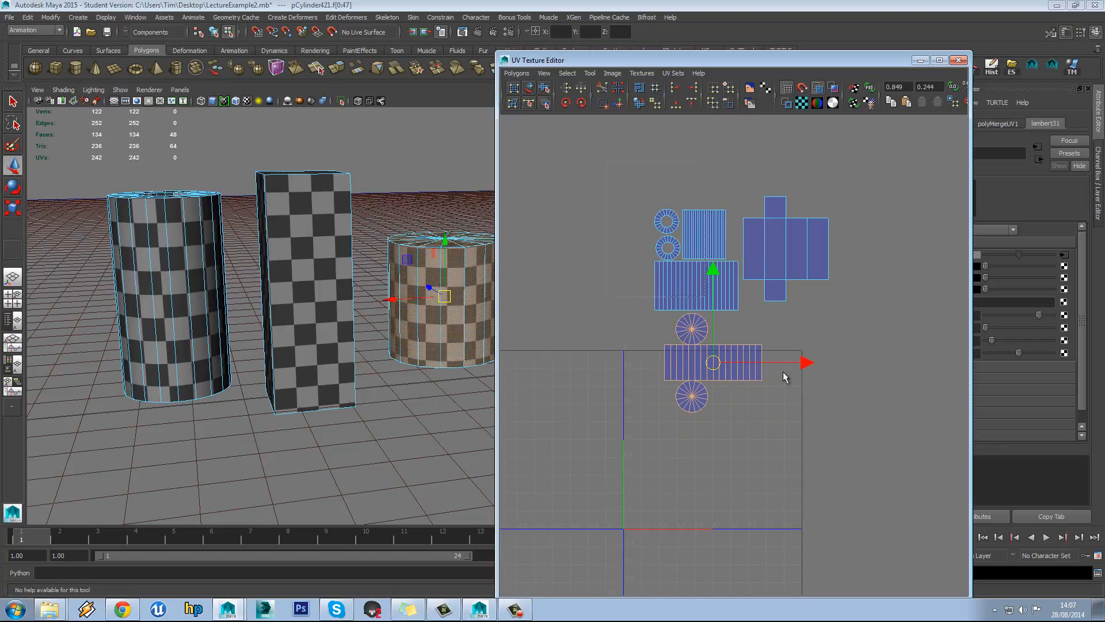
pyautogui.moveTo(783, 372); pyautogui.dragTo(842, 429)
pyautogui.moveTo(740, 306); pyautogui.dragTo(711, 464)
pyautogui.keyDown('alt'); pyautogui.moveTo(713, 464); pyautogui.dragTo(734, 365, button='middle'); pyautogui.keyUp('alt')
pyautogui.press('r')
pyautogui.moveTo(734, 363)
pyautogui.mouseDown()
pyautogui.moveTo(732, 373)
pyautogui.moveTo(726, 344)
pyautogui.moveTo(740, 357)
pyautogui.mouseUp()
pyautogui.press('w')
# Lower the box shell, move the cylinder shells to the lower right and rotate them 90°
pyautogui.moveTo(766, 289); pyautogui.dragTo(766, 301)
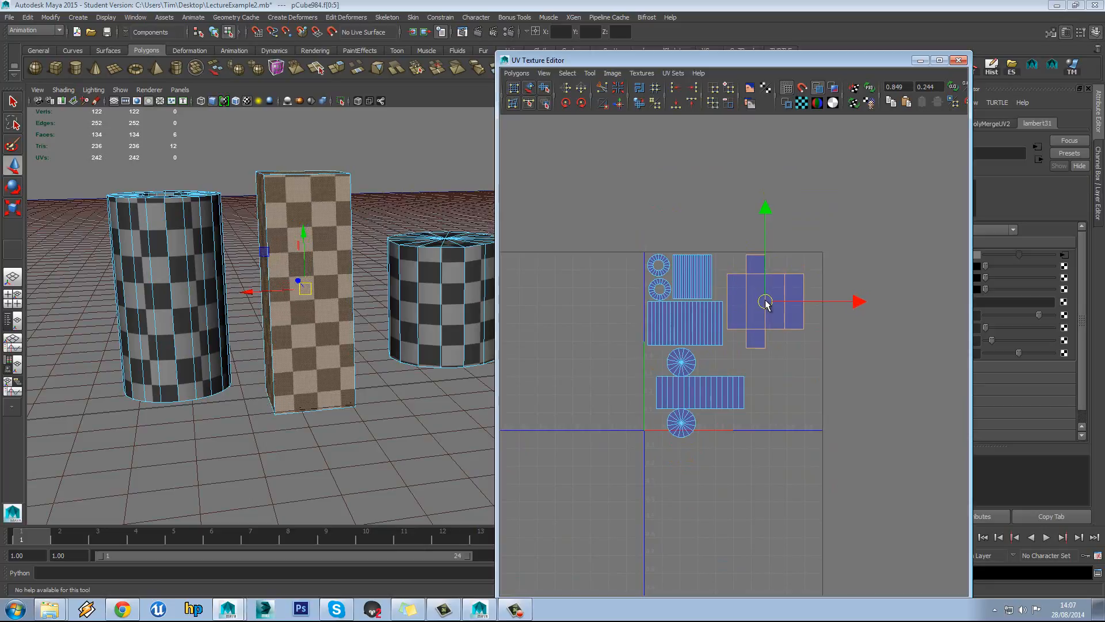
pyautogui.scroll(3, 688, 383)
pyautogui.scroll(2, 690, 389)
pyautogui.moveTo(737, 500); pyautogui.dragTo(765, 521)
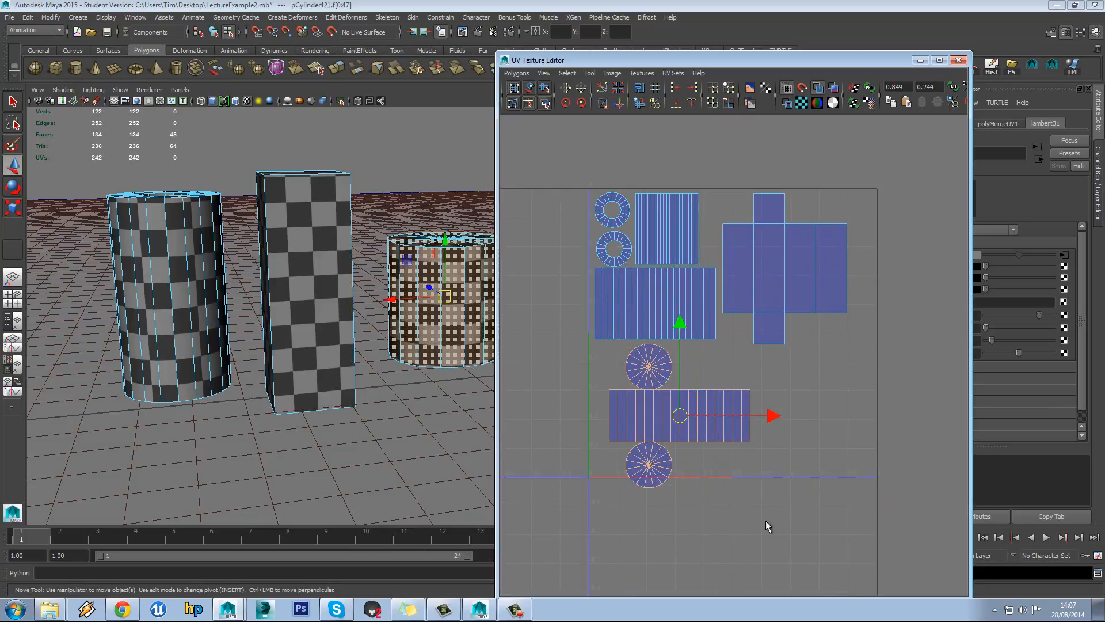
pyautogui.click(570, 103)
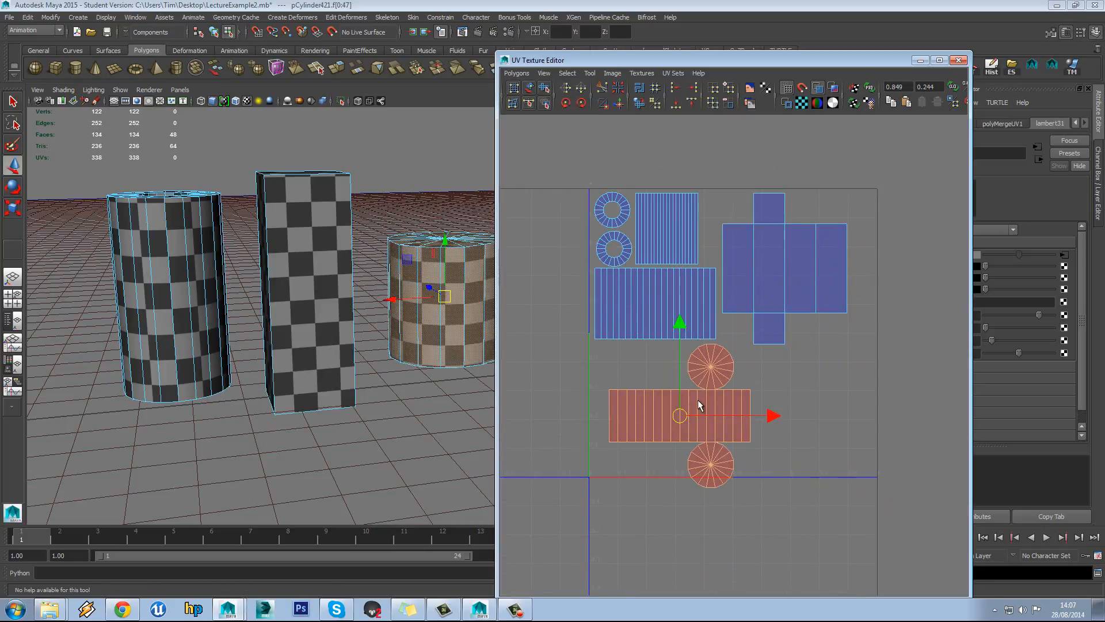
pyautogui.moveTo(684, 414); pyautogui.dragTo(792, 393)
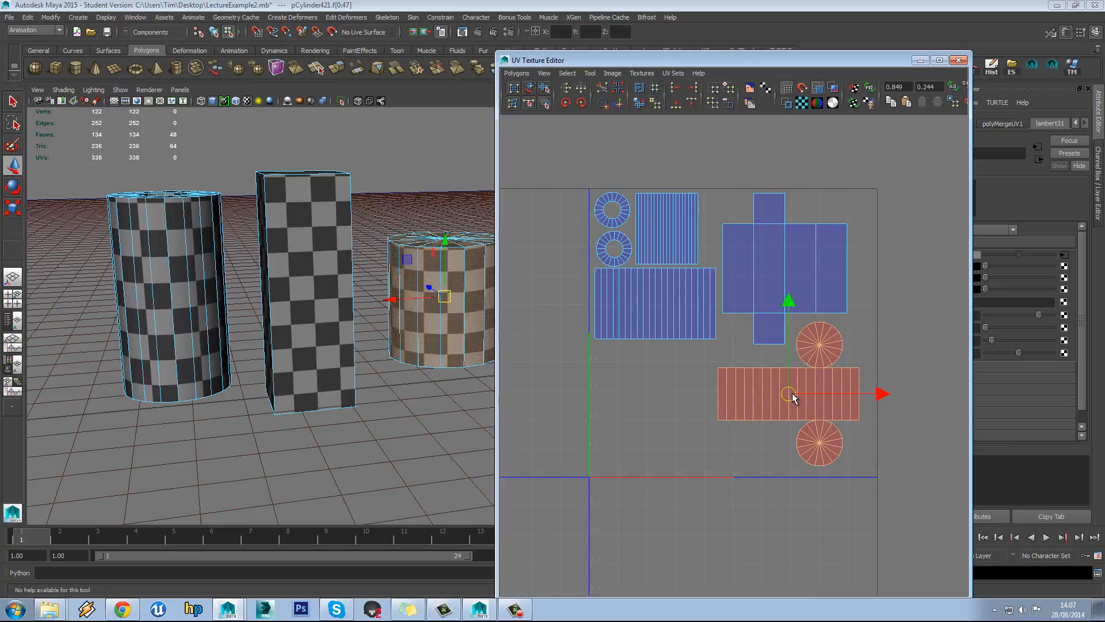
pyautogui.click(892, 348)
pyautogui.keyDown('alt'); pyautogui.moveTo(864, 351); pyautogui.dragTo(862, 362, button='middle'); pyautogui.keyUp('alt')
pyautogui.hotkey('ctrl', 'z')
pyautogui.hotkey('ctrl', 'z')
pyautogui.hotkey('ctrl', 'z')
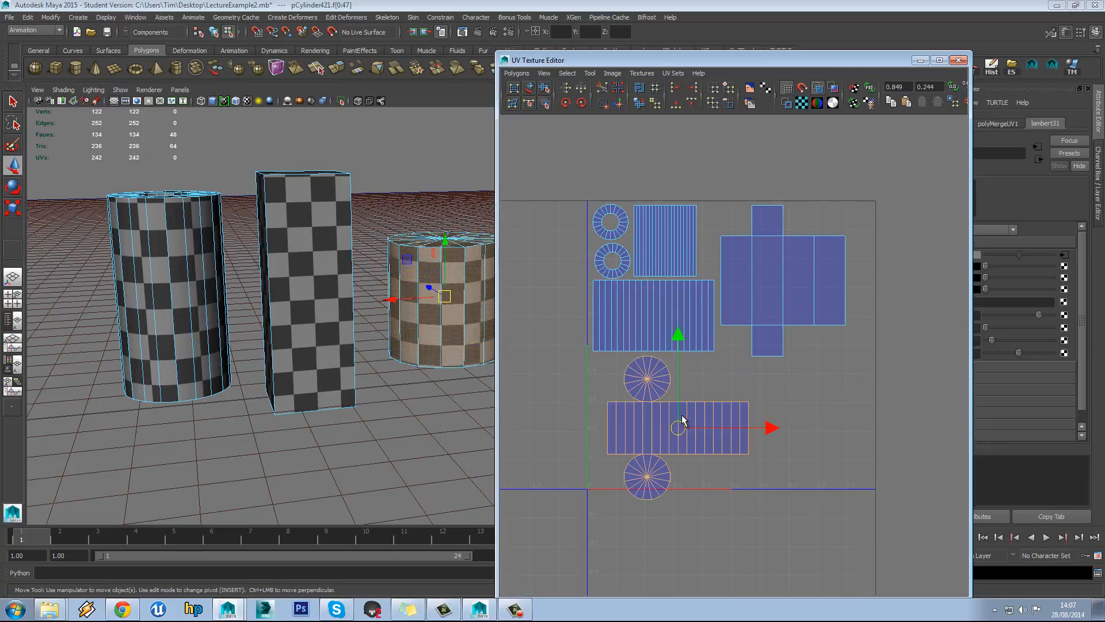
pyautogui.moveTo(688, 433); pyautogui.dragTo(816, 408)
pyautogui.click(565, 103)
pyautogui.click(565, 103)
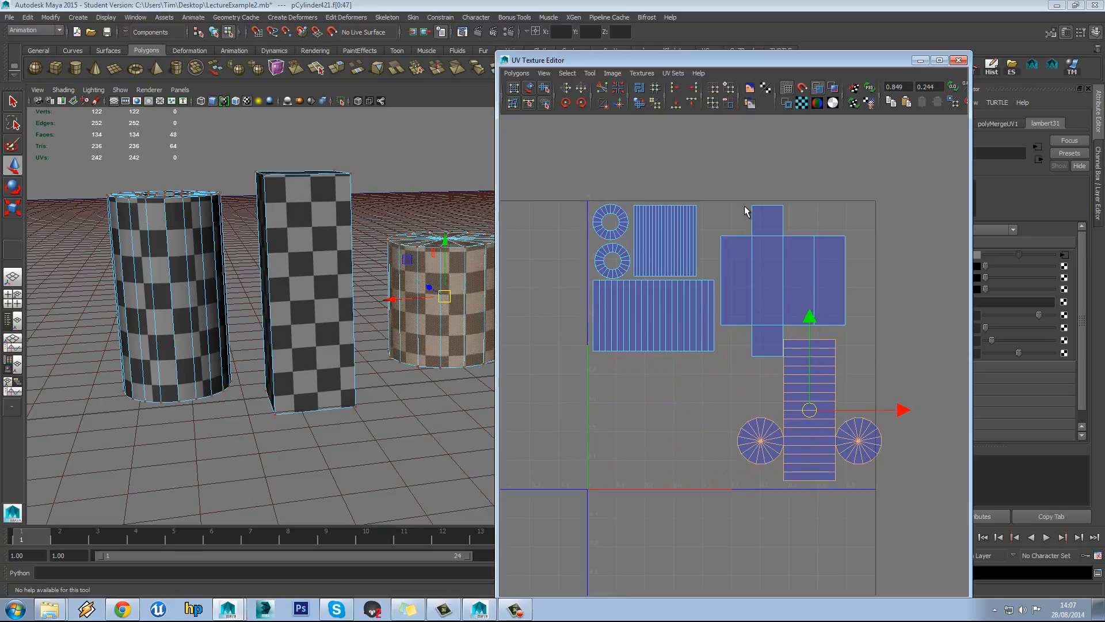
# Rotate the box's UV shell 90° and move it up and right
pyautogui.click(763, 239)
pyautogui.moveTo(769, 227); pyautogui.dragTo(808, 263)
pyautogui.keyDown('ctrl'); pyautogui.moveTo(784, 238); pyautogui.dragTo(811, 222, button='right'); pyautogui.keyUp('ctrl')
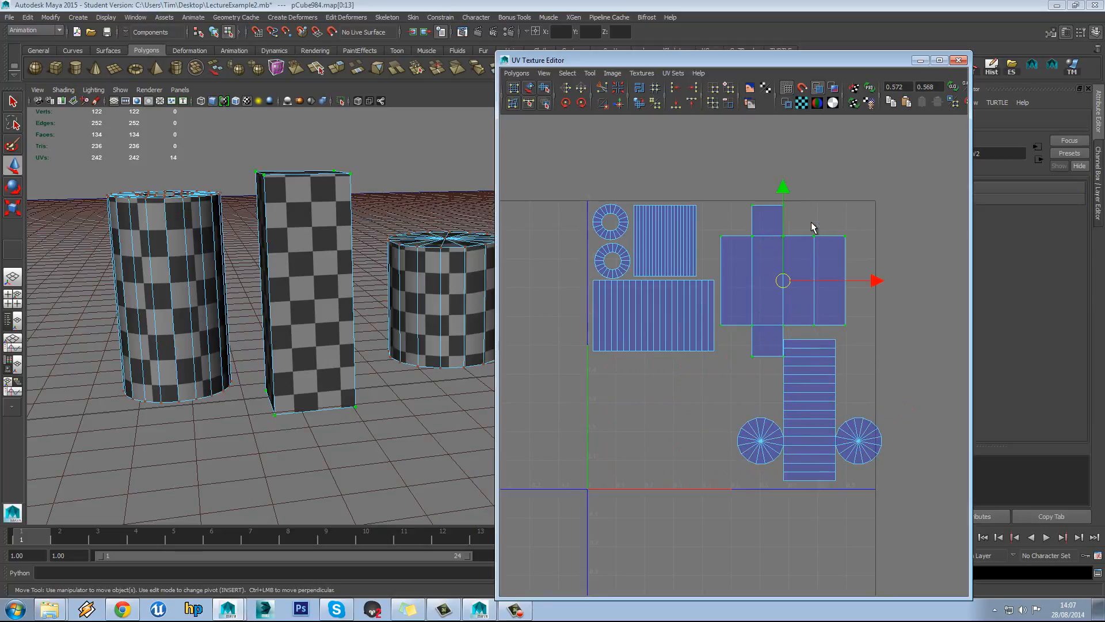
pyautogui.click(581, 103)
pyautogui.click(581, 103)
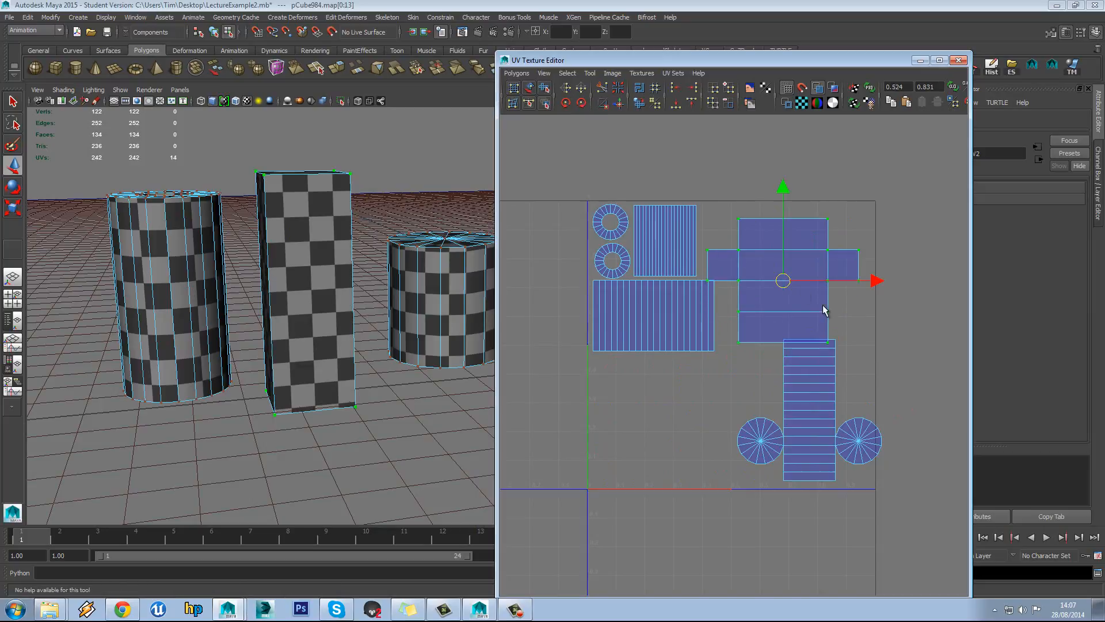
pyautogui.moveTo(787, 282); pyautogui.dragTo(796, 270)
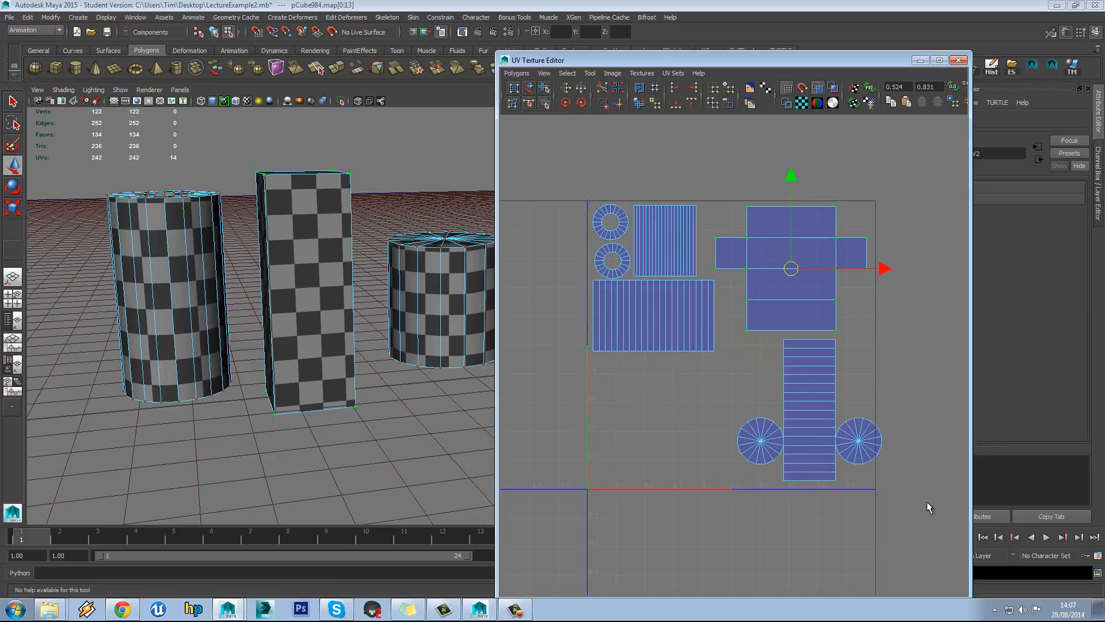
# Shift the cylinder's UV shell slightly left inside the 0–1 square
pyautogui.moveTo(741, 333); pyautogui.dragTo(884, 486)
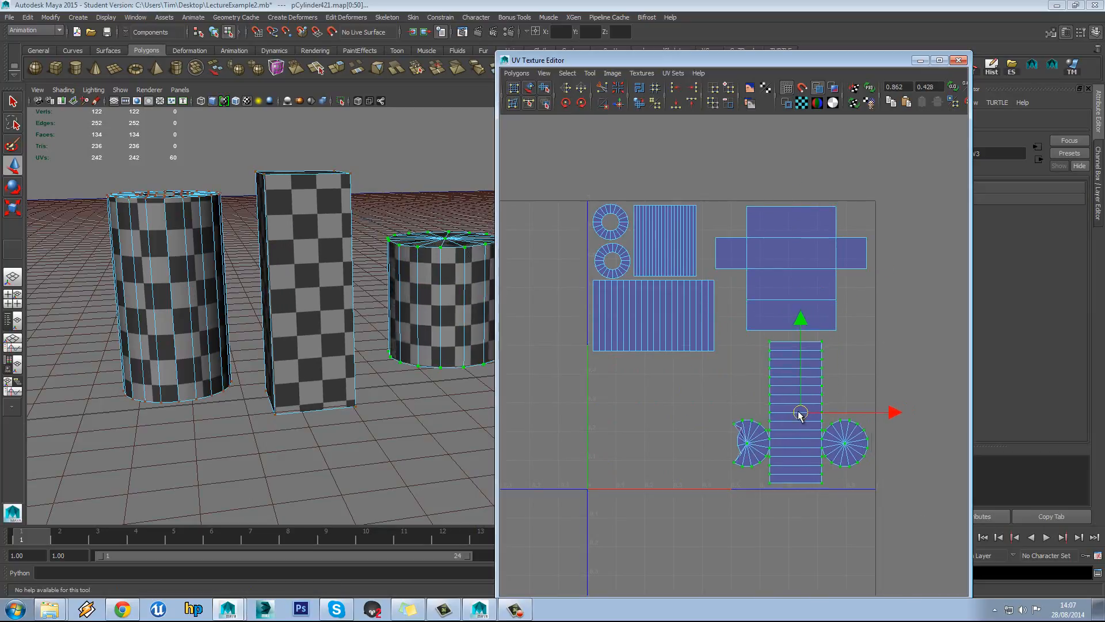
pyautogui.keyDown('ctrl'); pyautogui.moveTo(820, 430); pyautogui.dragTo(851, 420, button='right'); pyautogui.keyUp('ctrl')
pyautogui.moveTo(806, 412); pyautogui.dragTo(798, 418)
pyautogui.click(896, 350)
pyautogui.keyDown('alt'); pyautogui.moveTo(896, 350); pyautogui.dragTo(872, 345, button='right'); pyautogui.keyUp('alt')
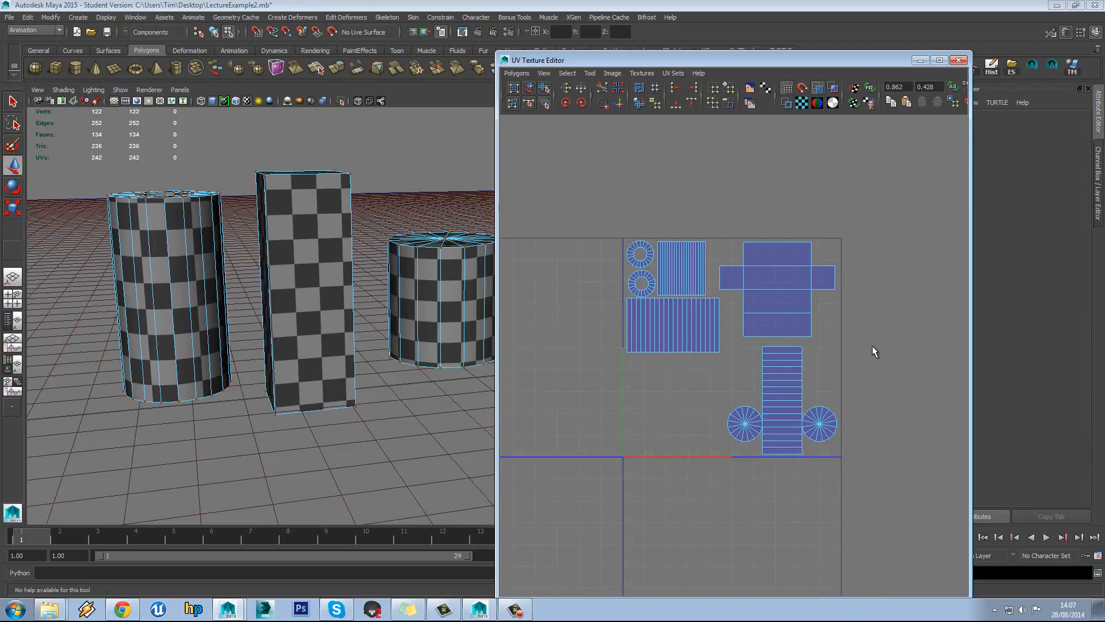
# Select the cylinder, box and pipe objects and close the UV Texture Editor
pyautogui.keyDown('alt'); pyautogui.moveTo(297, 254); pyautogui.dragTo(344, 303); pyautogui.keyUp('alt')
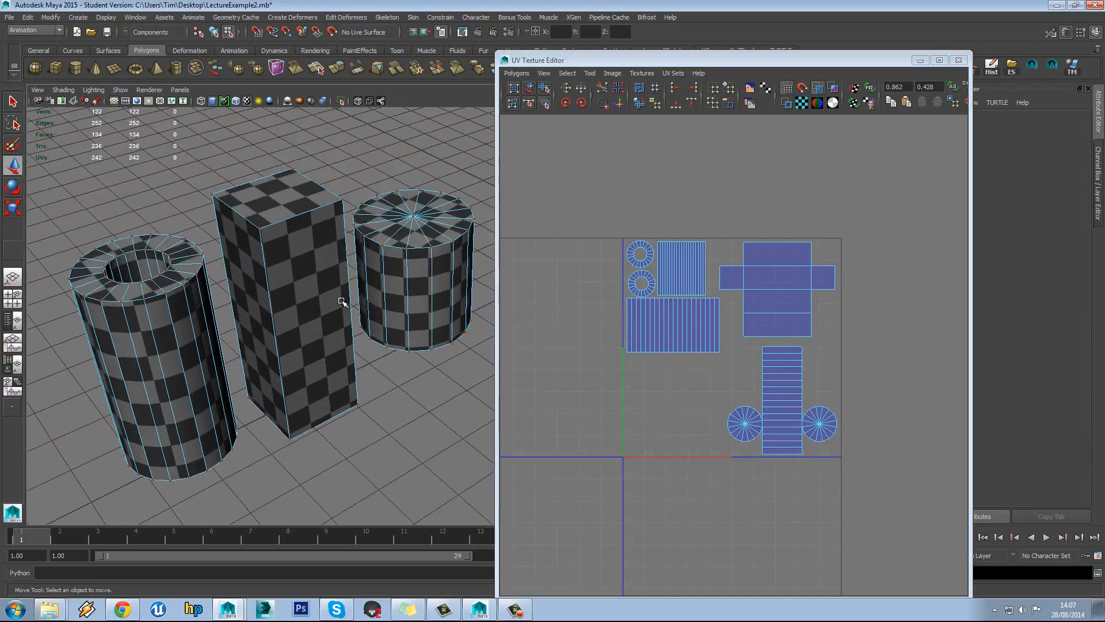
pyautogui.moveTo(325, 274); pyautogui.dragTo(377, 263, button='right')
pyautogui.click(374, 282)
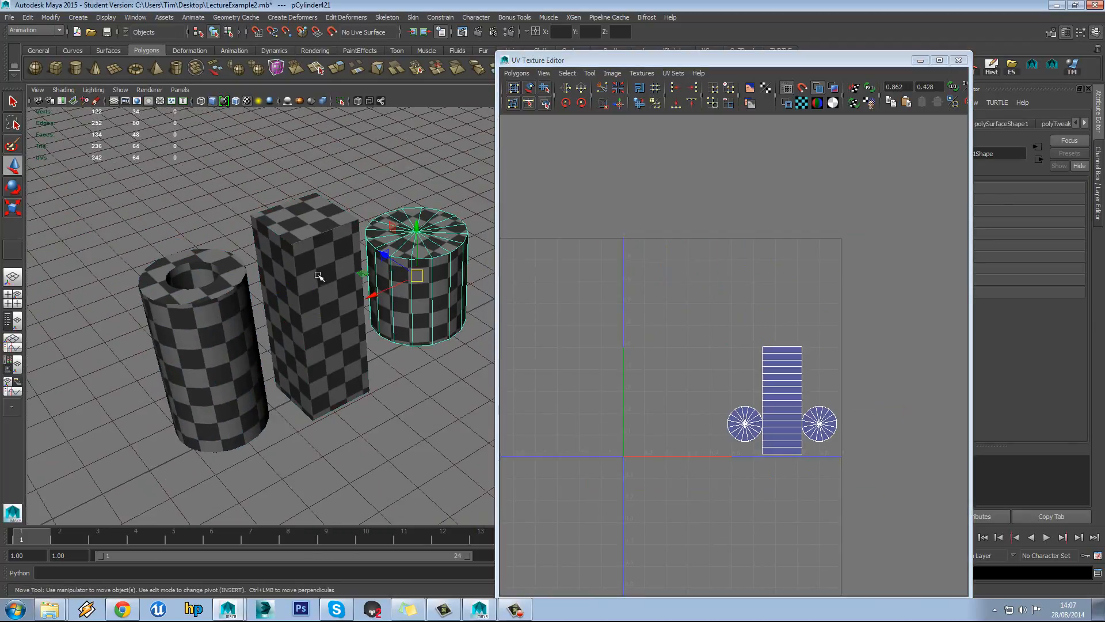
pyautogui.keyDown('shift'); pyautogui.click(285, 298); pyautogui.keyUp('shift')
pyautogui.keyDown('shift'); pyautogui.click(244, 311); pyautogui.keyUp('shift')
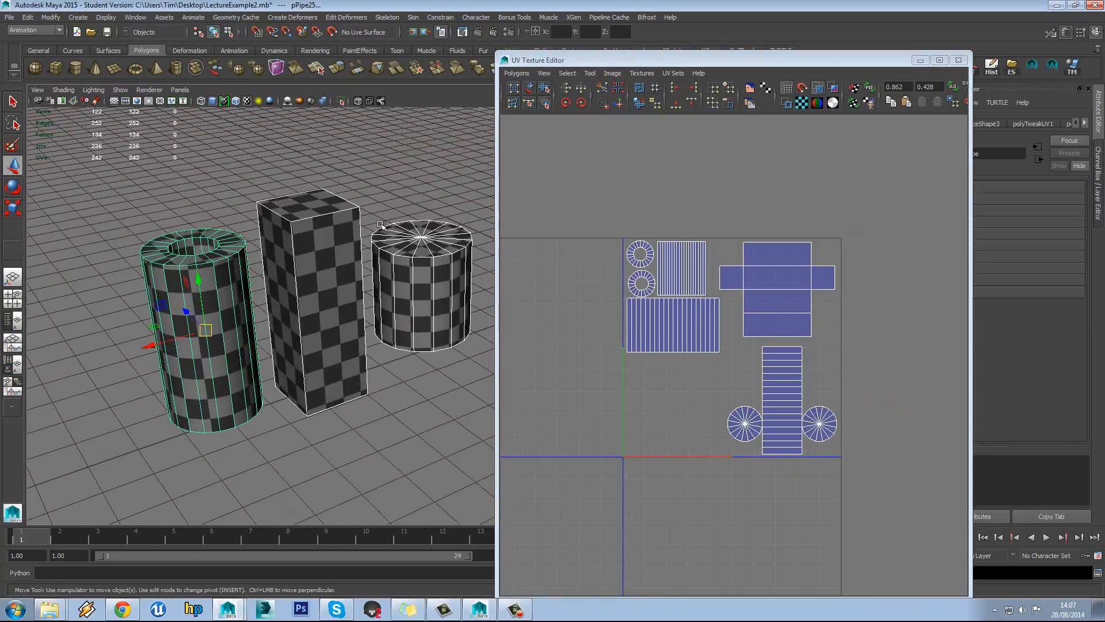
pyautogui.keyDown('alt'); pyautogui.moveTo(460, 221); pyautogui.dragTo(433, 207); pyautogui.keyUp('alt')
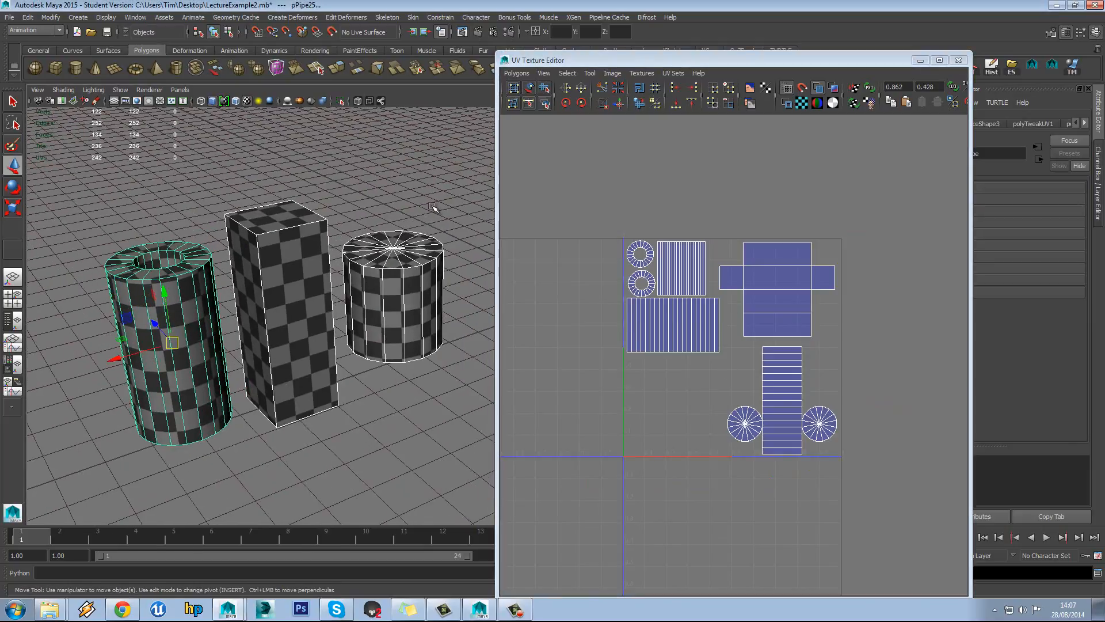
pyautogui.moveTo(708, 62); pyautogui.dragTo(593, 176)
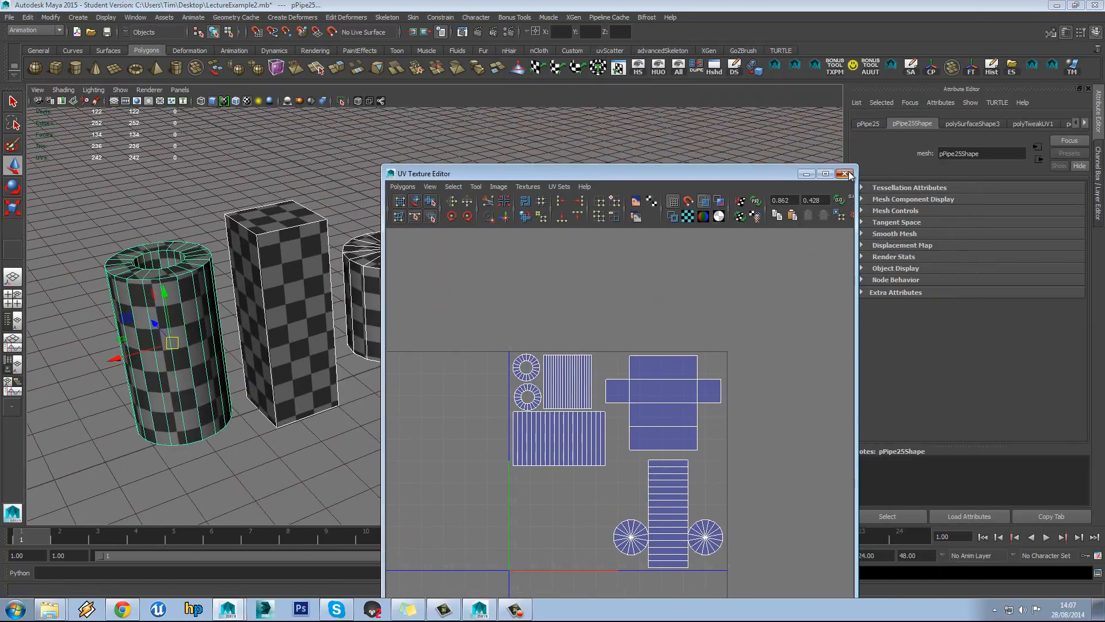
pyautogui.click(845, 174)
# Marquee-select the pipe, box and cylinder together in the viewport
pyautogui.click(543, 218)
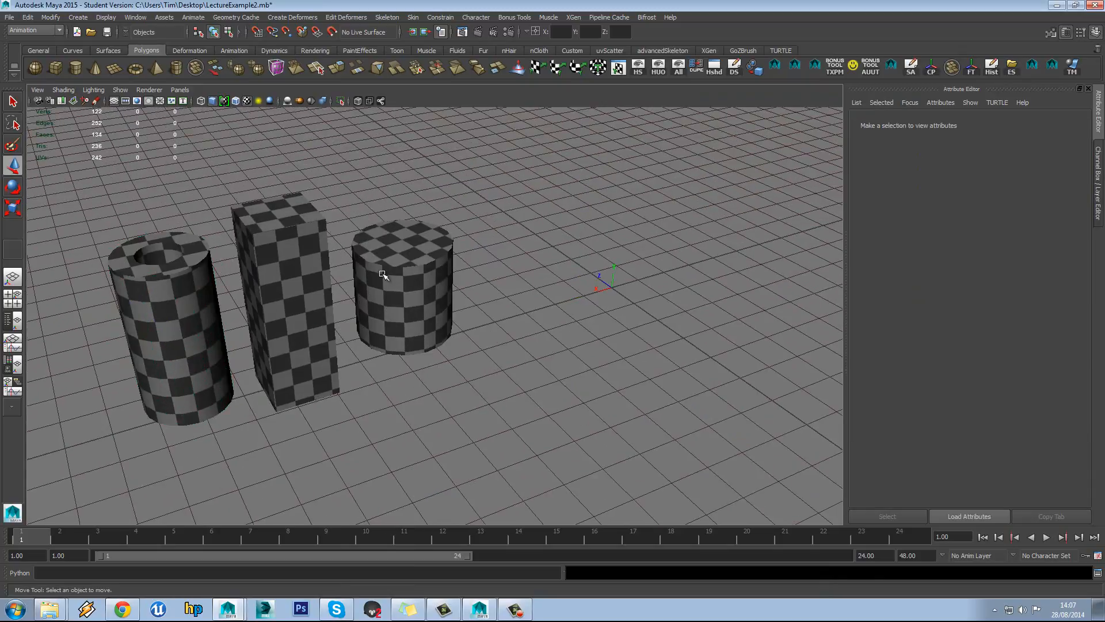
pyautogui.keyDown('alt'); pyautogui.moveTo(414, 264); pyautogui.dragTo(420, 255); pyautogui.keyUp('alt')
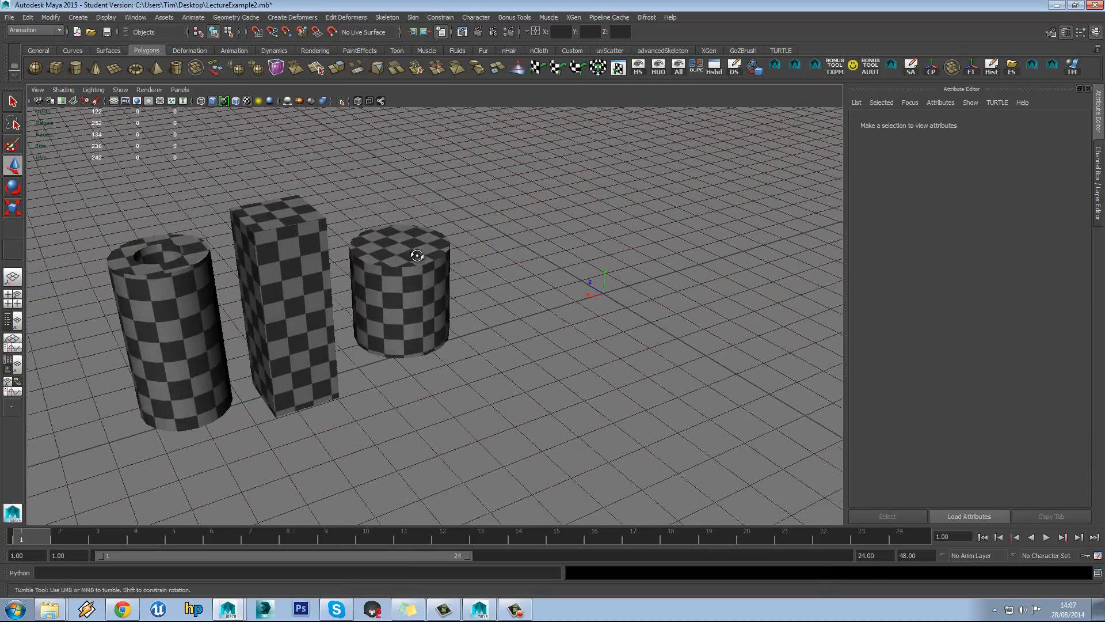
pyautogui.keyDown('alt'); pyautogui.moveTo(421, 255); pyautogui.dragTo(472, 265, button='middle'); pyautogui.keyUp('alt')
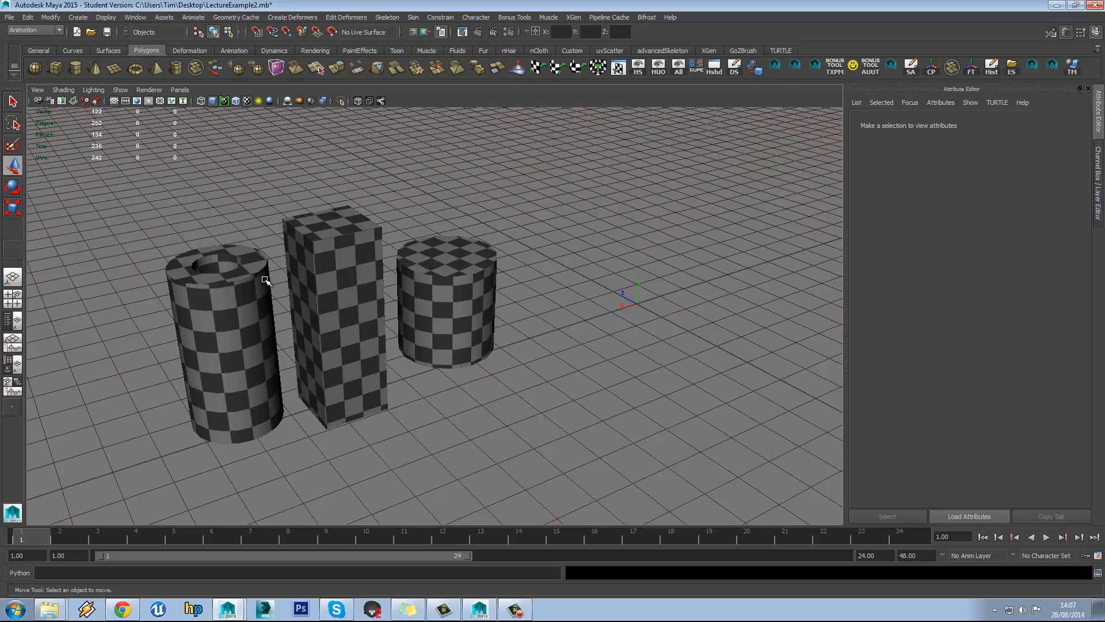
pyautogui.moveTo(173, 225); pyautogui.dragTo(487, 379)
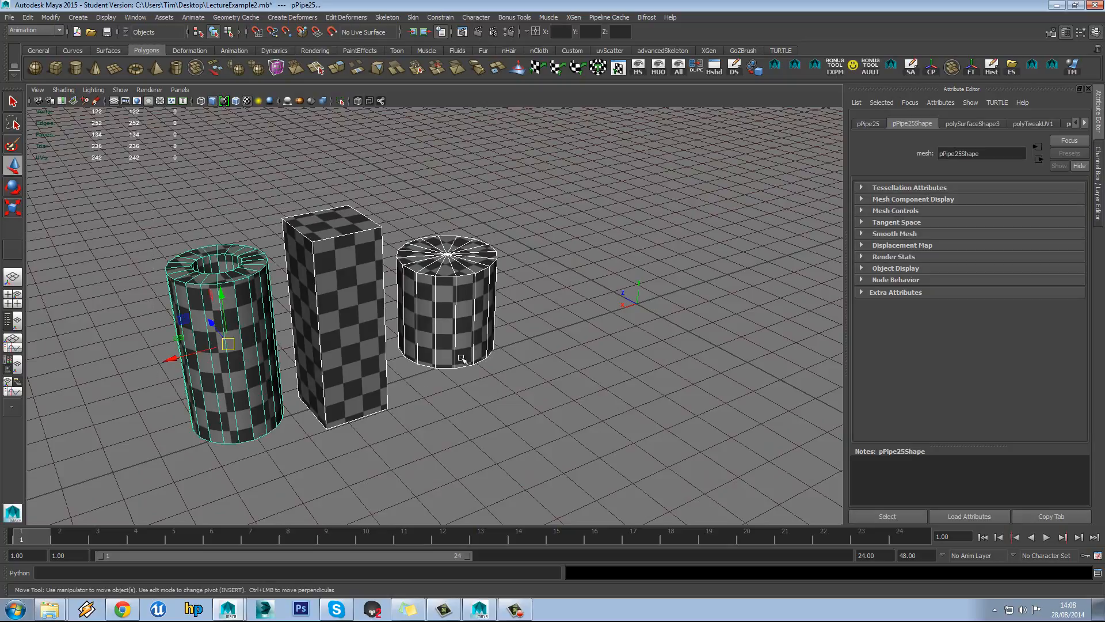
pyautogui.click(619, 69)
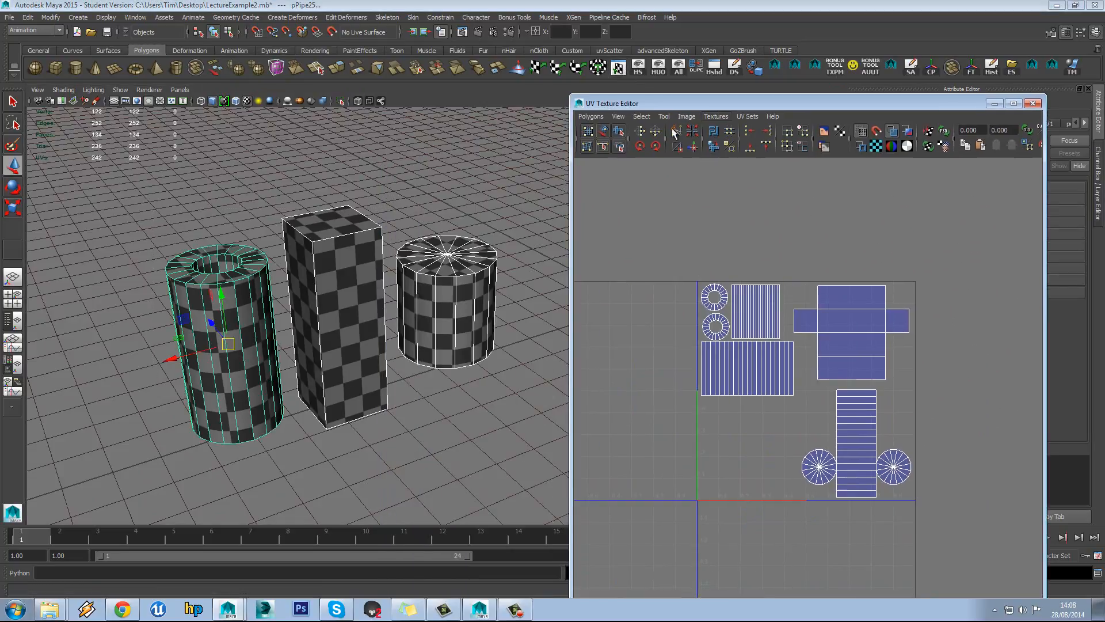
# Open UV Snapshot and set the image size to 1024×1024
pyautogui.click(591, 116)
pyautogui.click(612, 459)
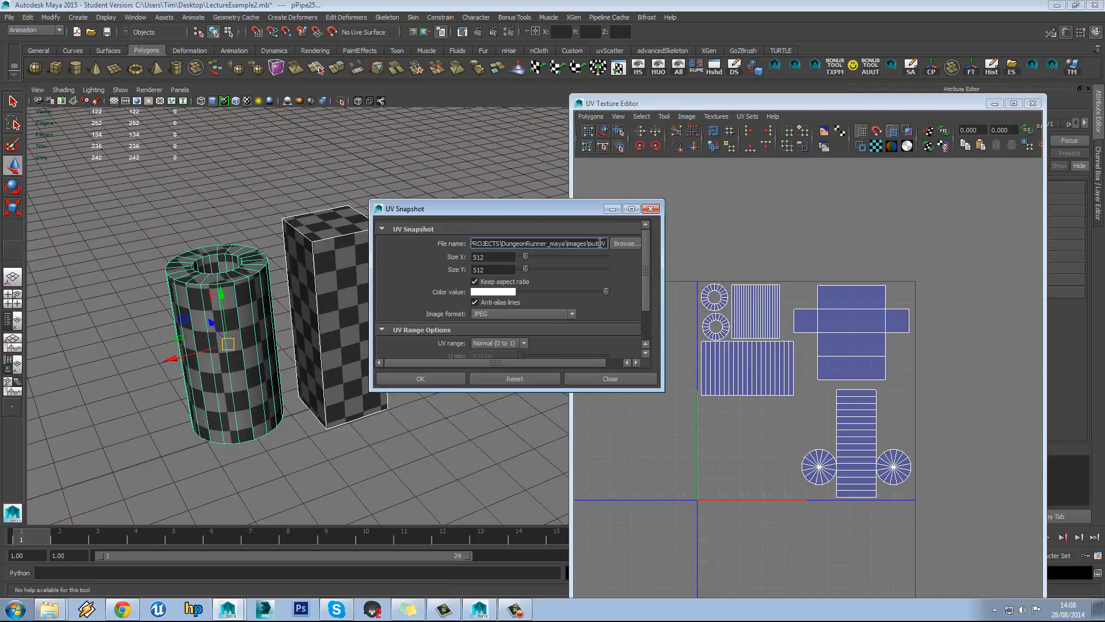
pyautogui.doubleClick(494, 257)
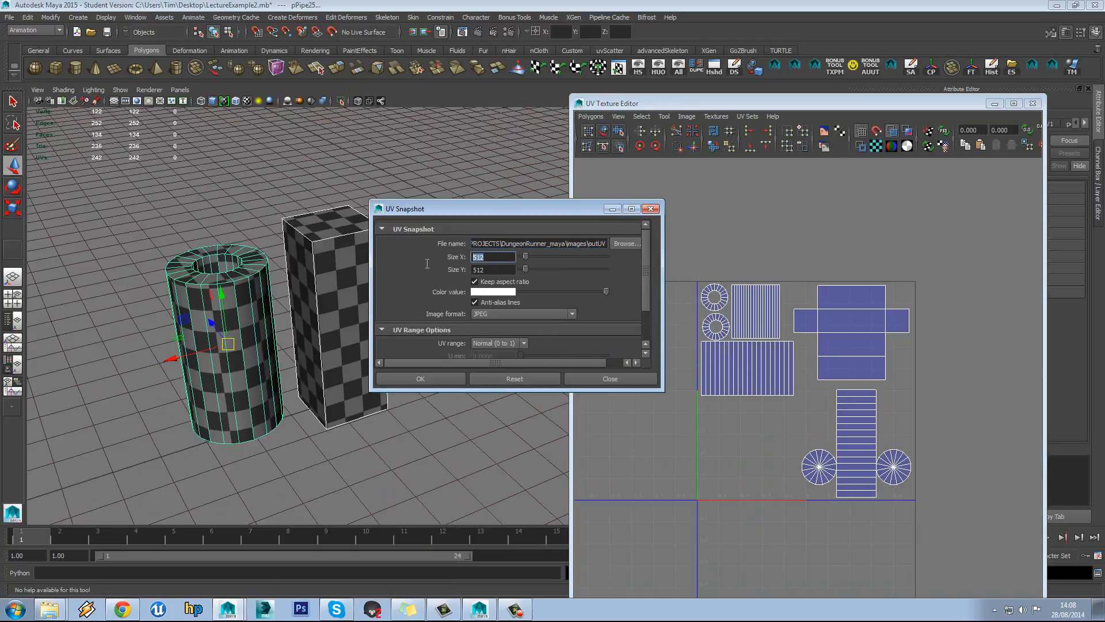
pyautogui.write('1024')
pyautogui.press('Return')
# Save the snapshot to the Desktop as OUTUV_EXAMPLE and export it
pyautogui.click(631, 244)
pyautogui.click(190, 136)
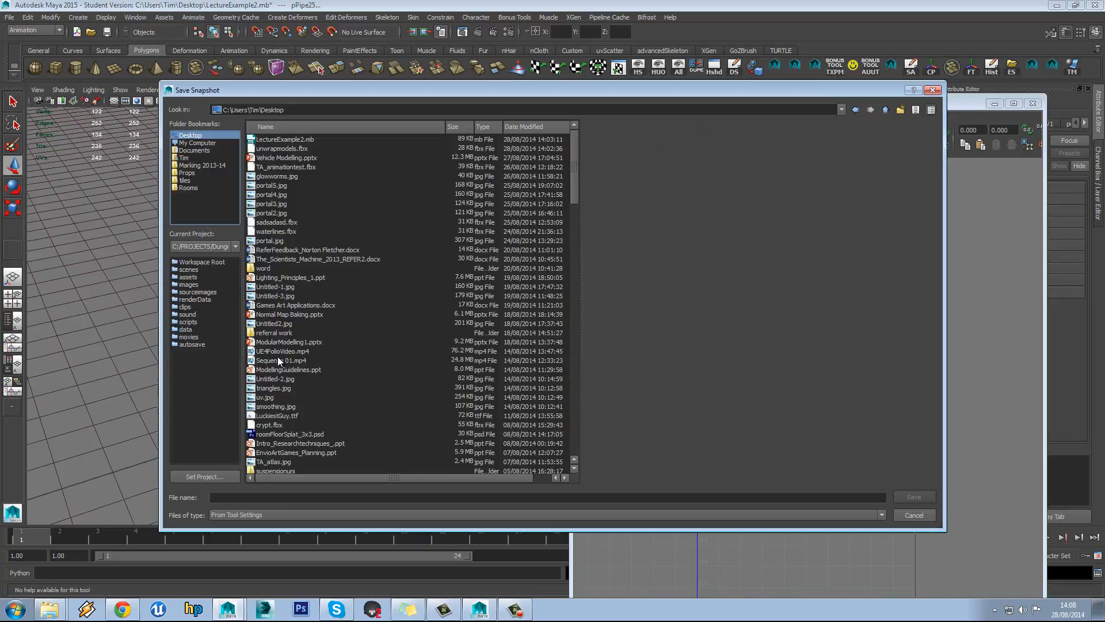
pyautogui.click(285, 498)
pyautogui.write('OUTUV_EXAMPLE')
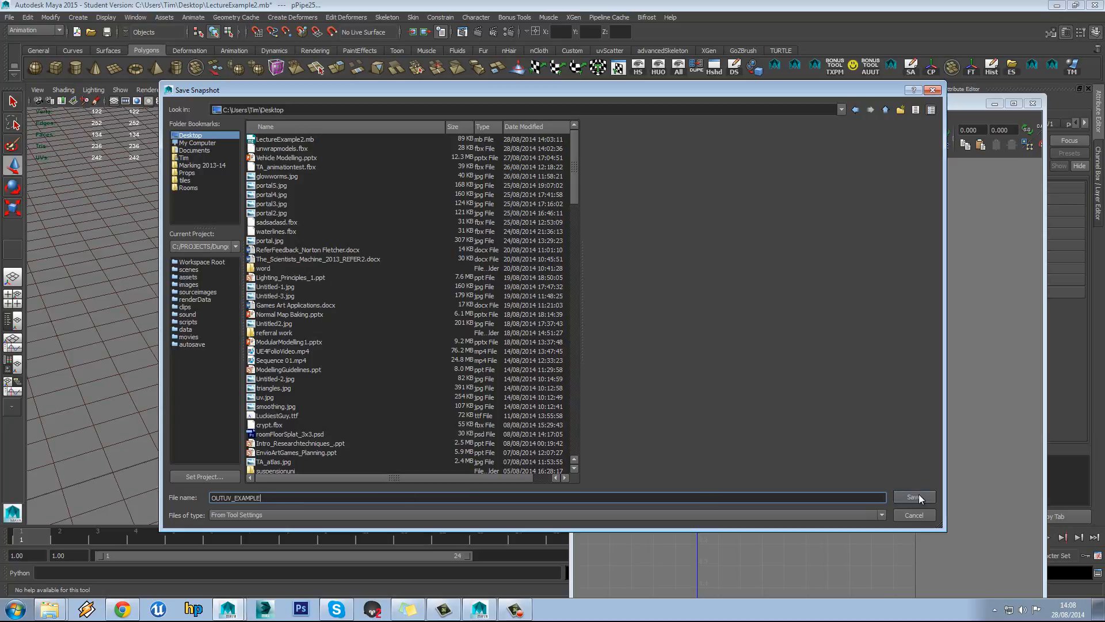
pyautogui.click(919, 496)
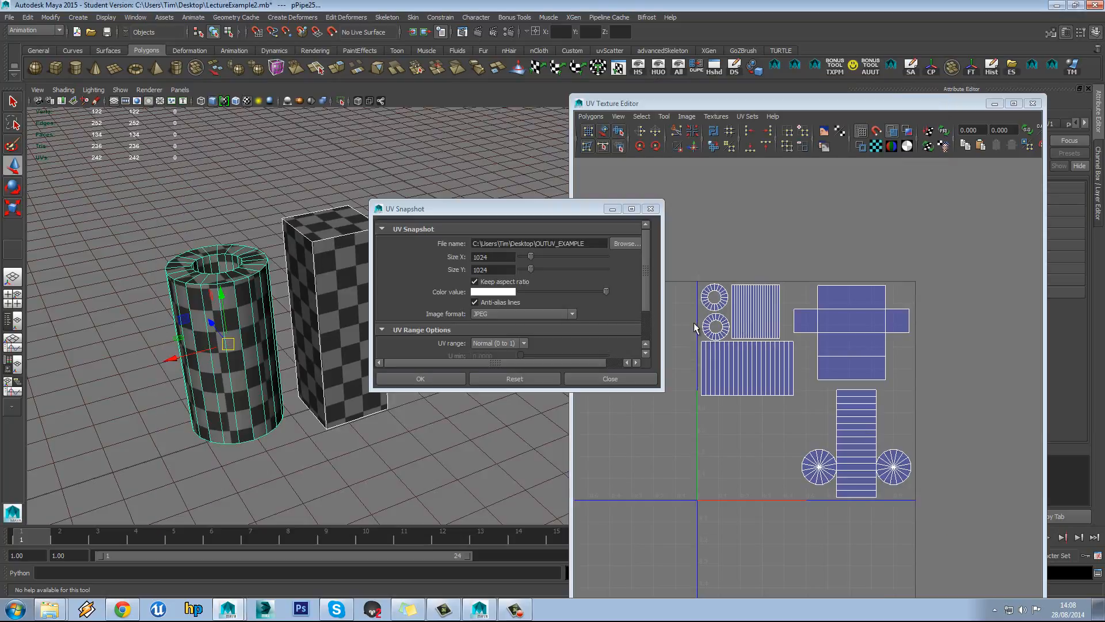
pyautogui.click(650, 323)
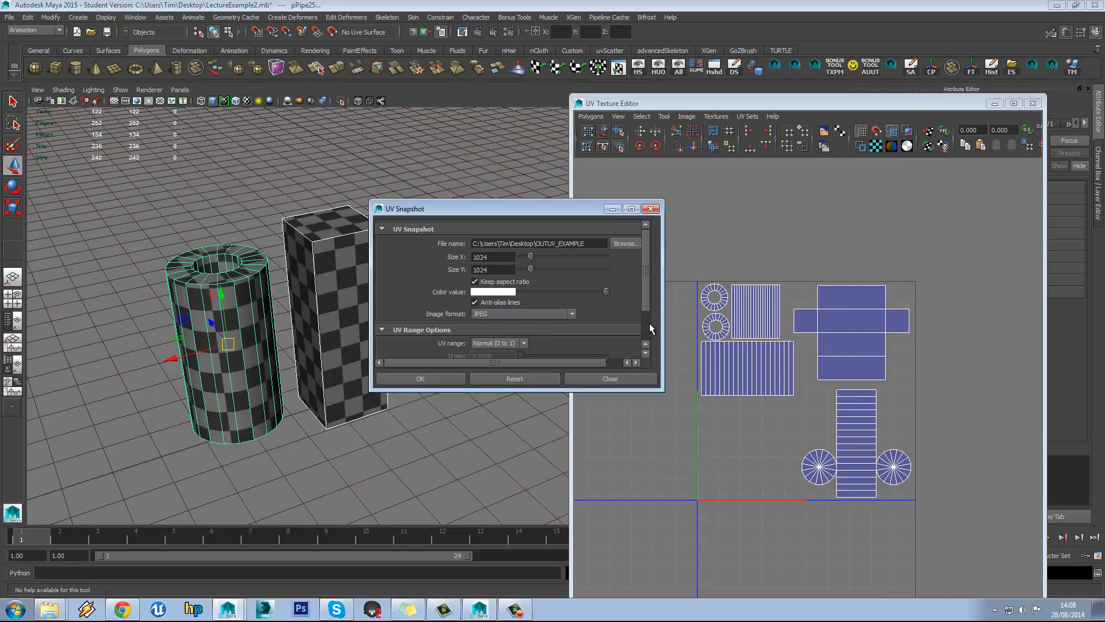
pyautogui.scroll(-2, 644, 306)
pyautogui.click(432, 381)
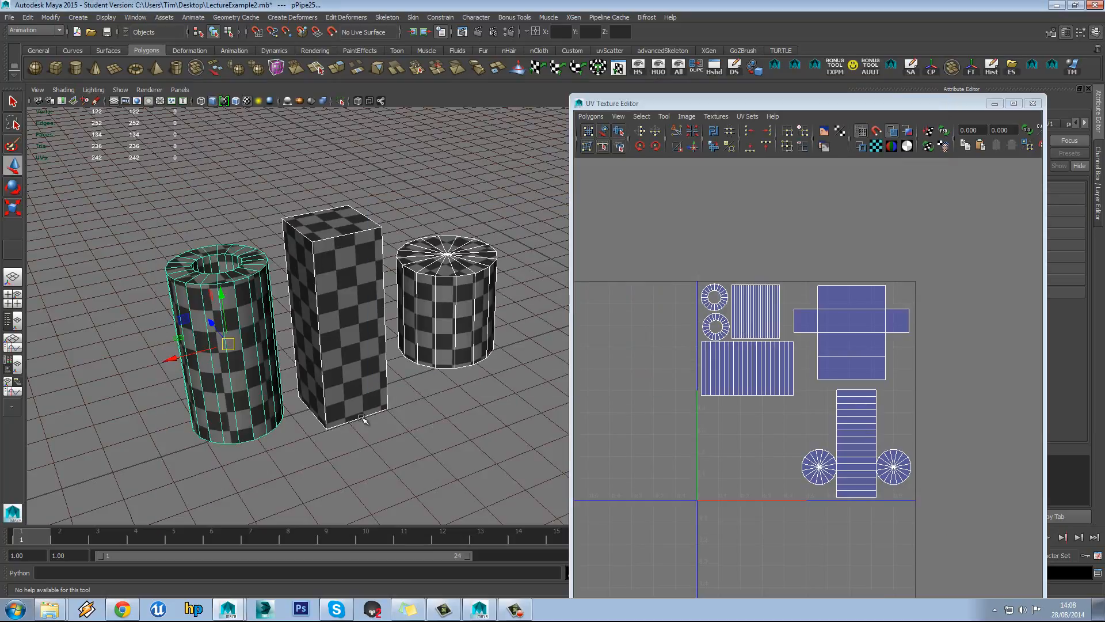
pyautogui.click(306, 614)
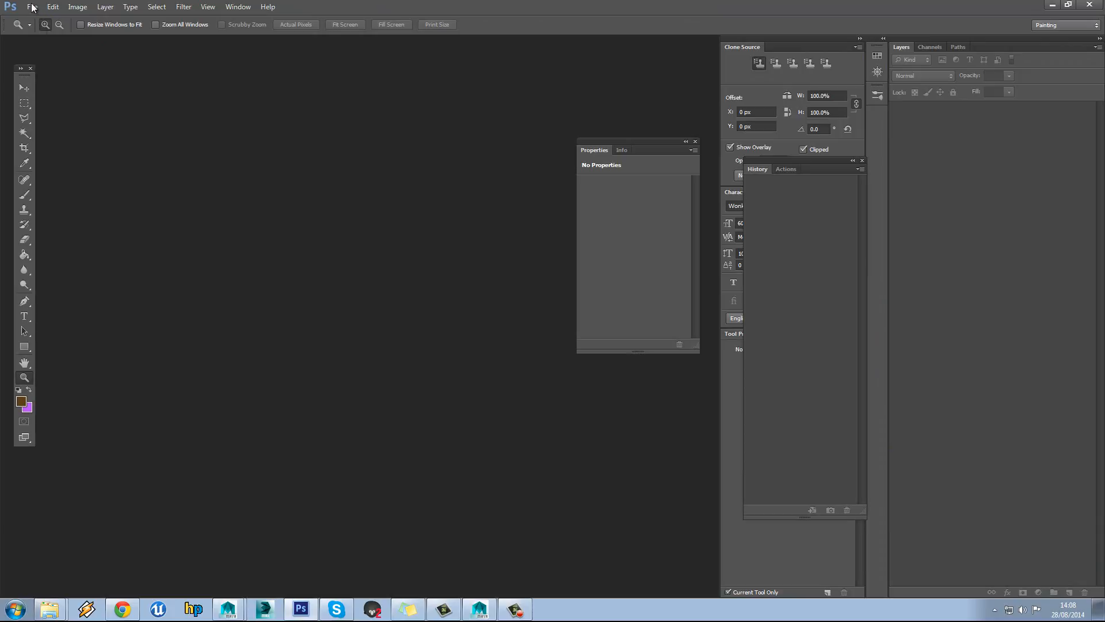
# Open OUTUV_EXAMPLE.jpg from the Desktop in Photoshop
pyautogui.click(32, 6)
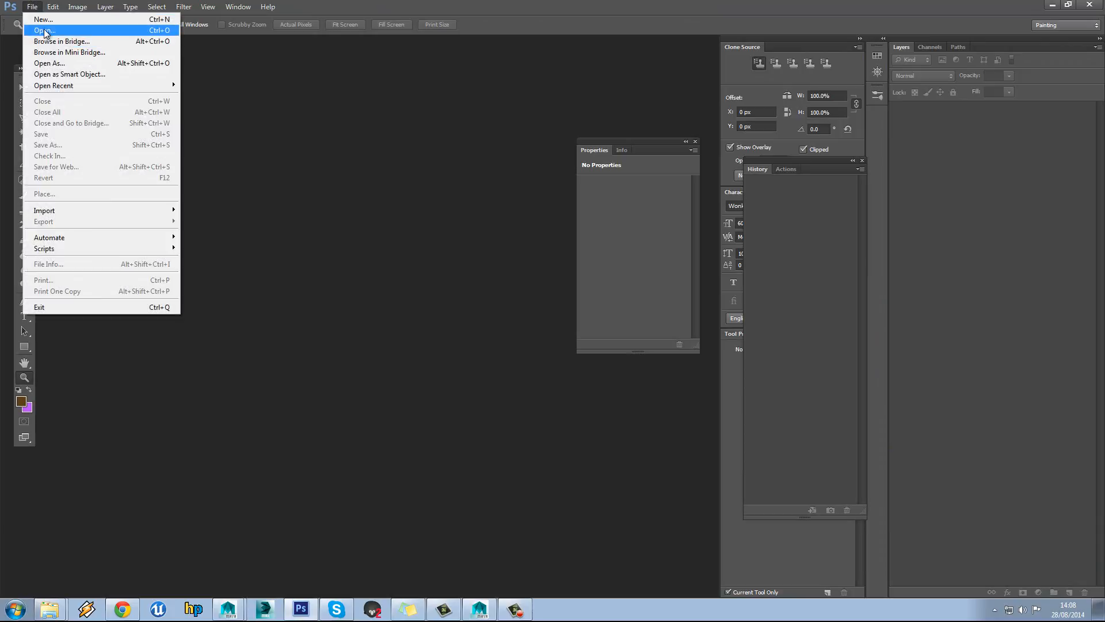
pyautogui.click(43, 27)
pyautogui.click(261, 178)
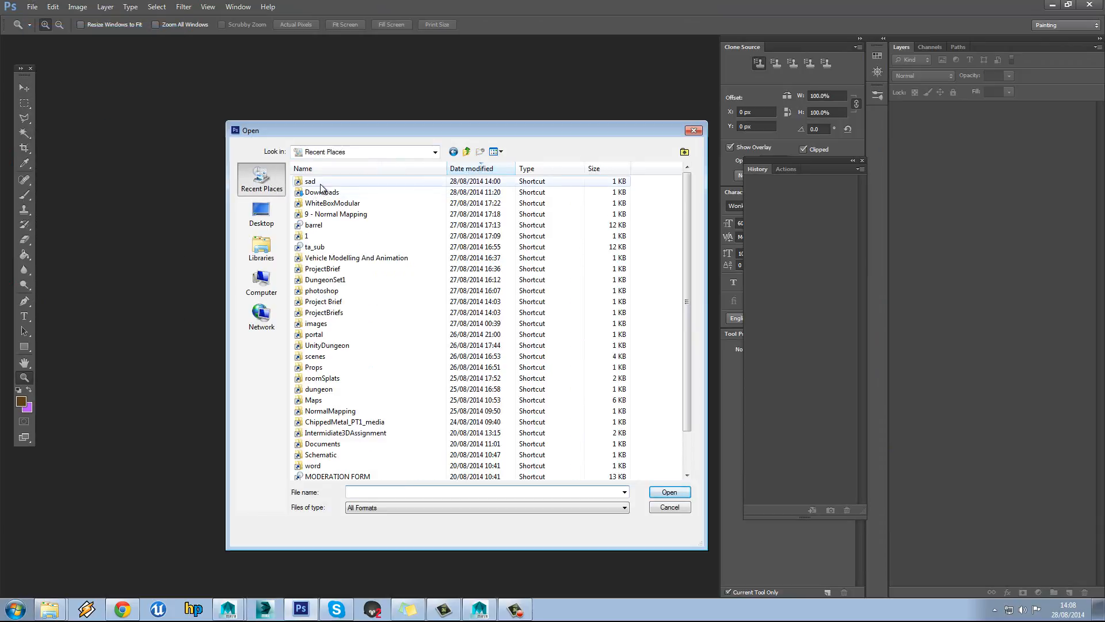
pyautogui.press('d')
pyautogui.press('d')
pyautogui.press('d')
pyautogui.press('d')
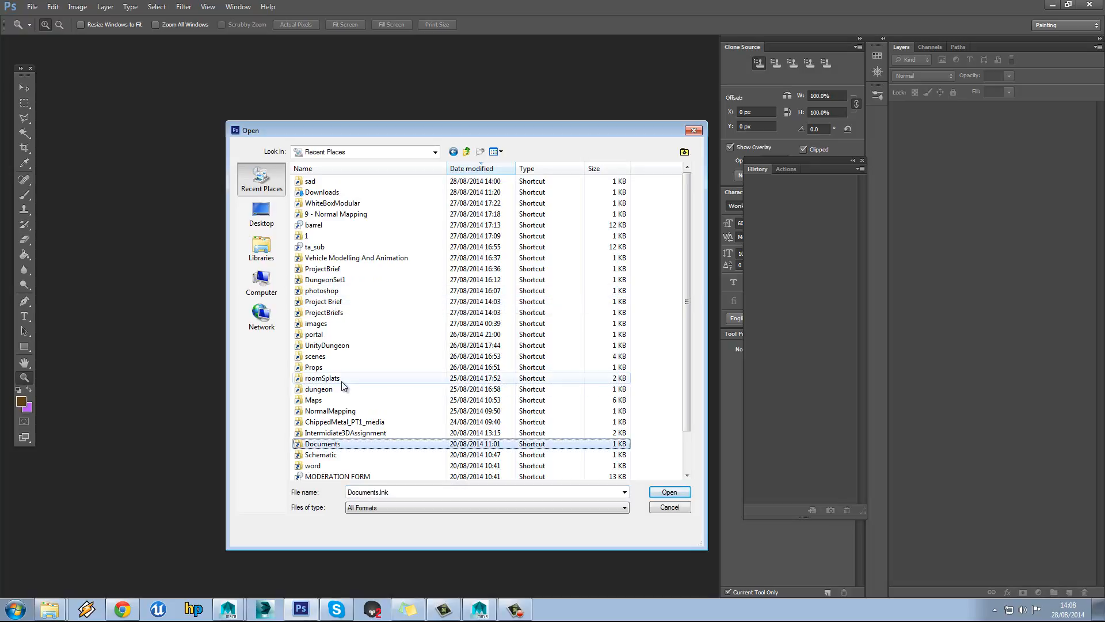
pyautogui.click(260, 213)
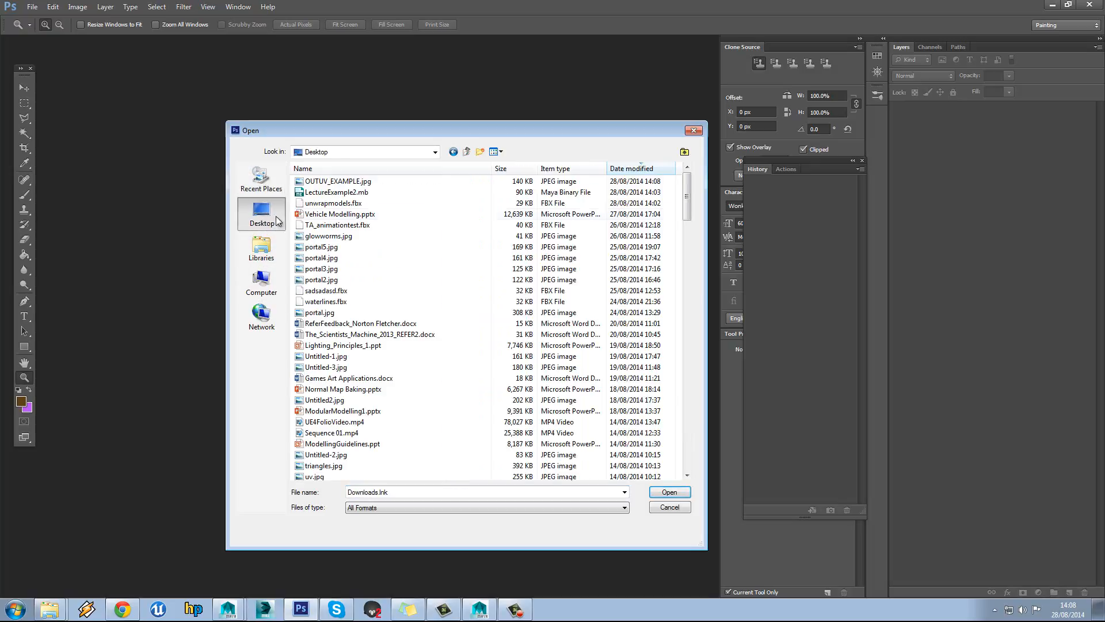
pyautogui.doubleClick(334, 178)
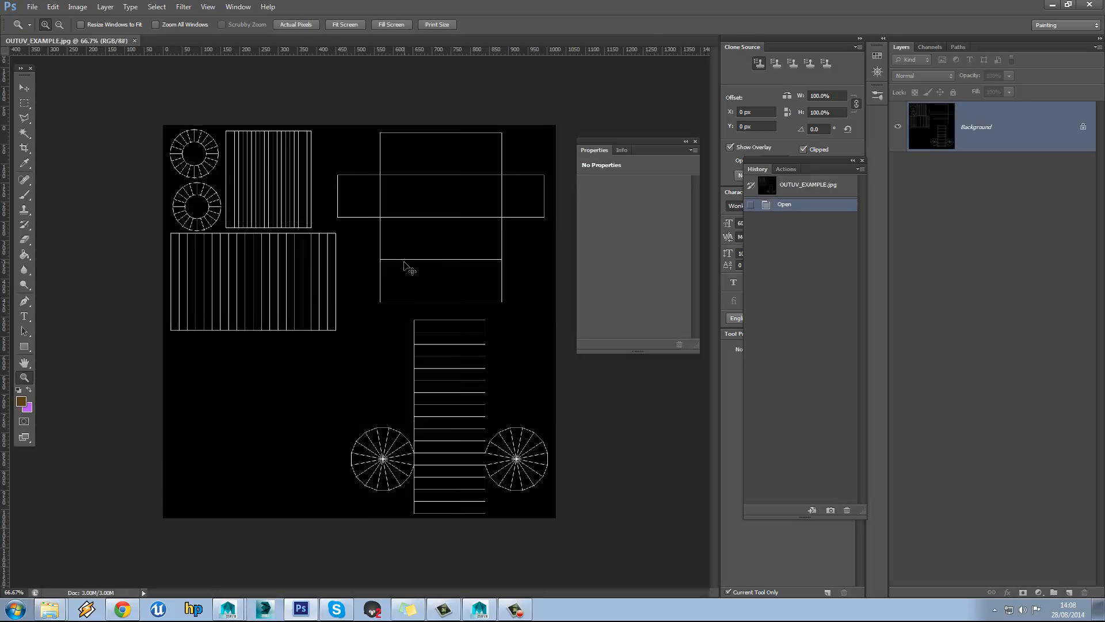
# View the UV snapshot at 100%, then return to Maya
pyautogui.click(362, 263)
pyautogui.scroll(2, 375, 266)
pyautogui.scroll(-3, 377, 271)
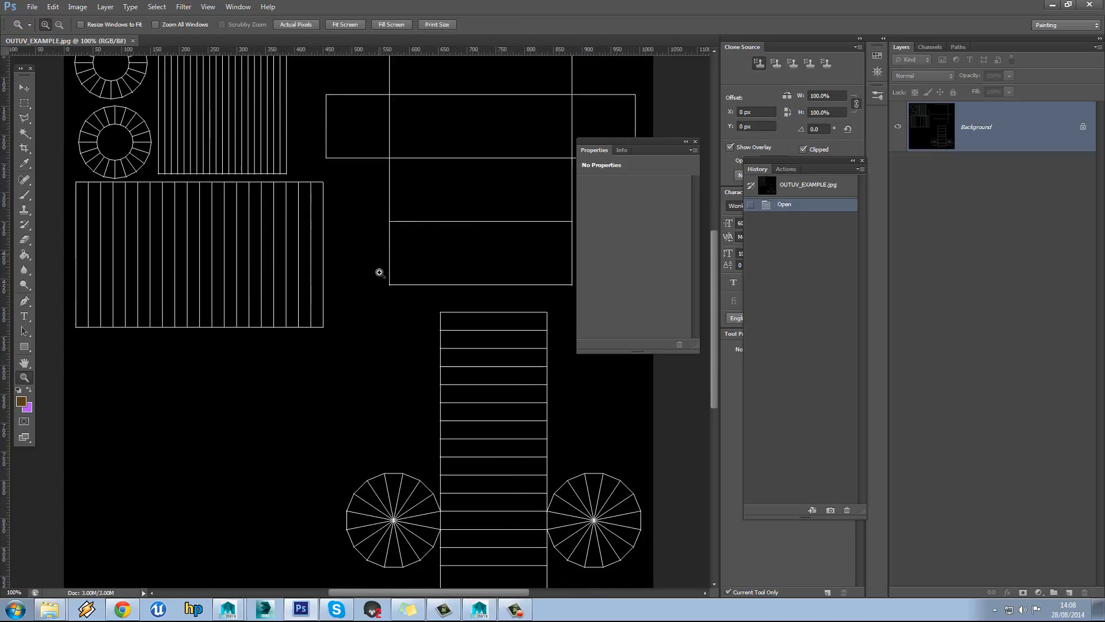
pyautogui.scroll(1, 380, 268)
pyautogui.scroll(1, 379, 269)
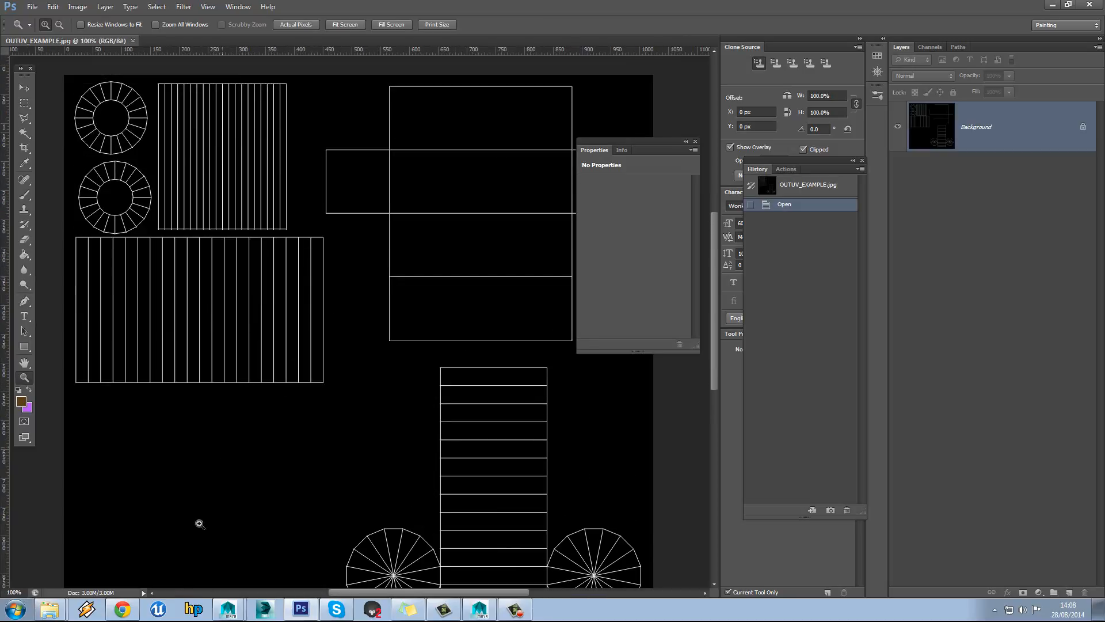
pyautogui.moveTo(229, 609)
pyautogui.click(230, 582)
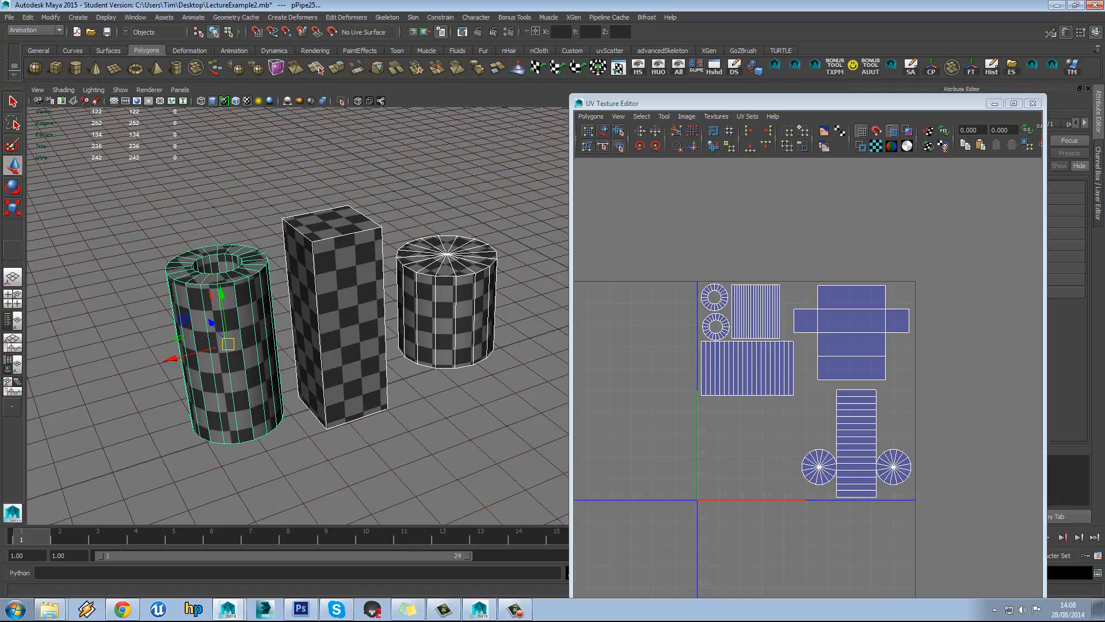